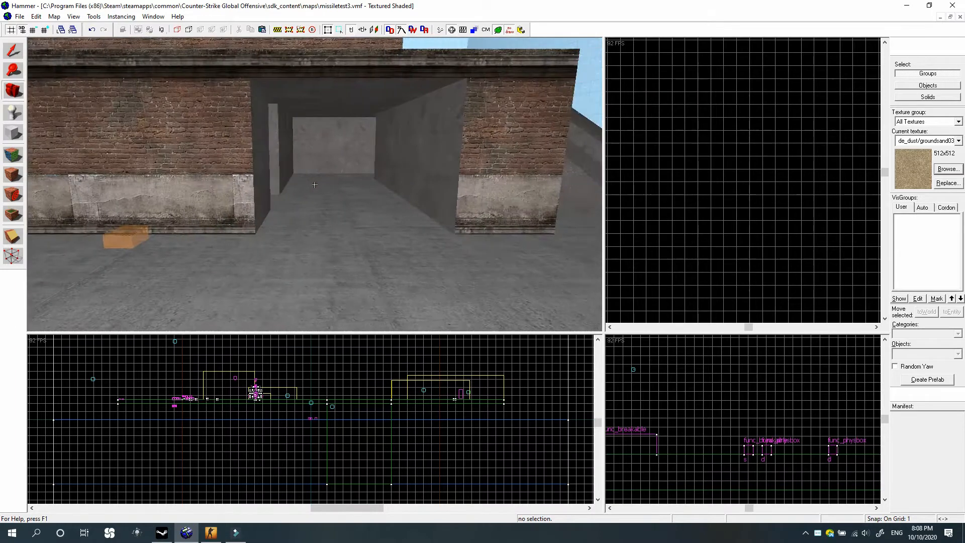
Fly through the map to examine the brick building's entrance, the tank area and the green container
{"action": "key", "text": "z"}
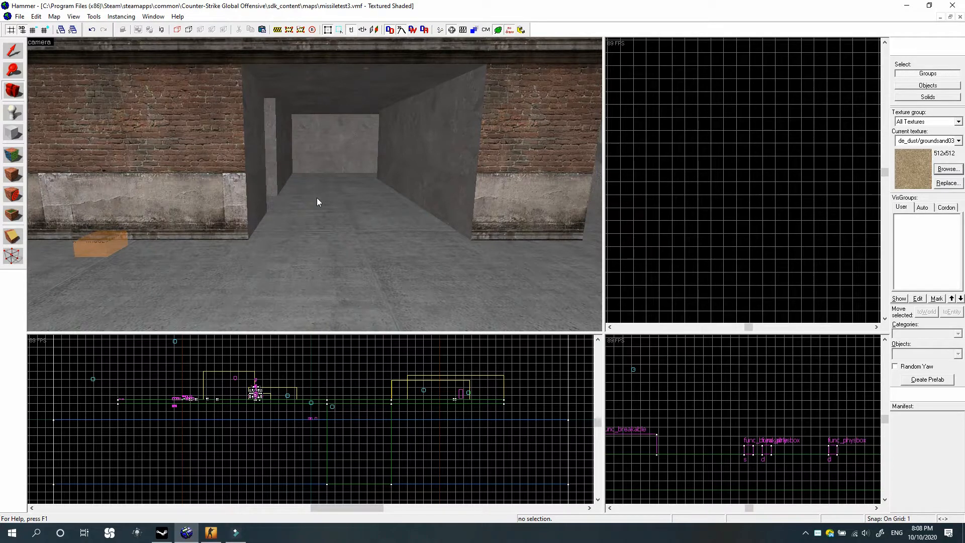
{"action": "key", "text": "z"}
{"action": "key", "text": "w"}
{"action": "key", "text": "w"}
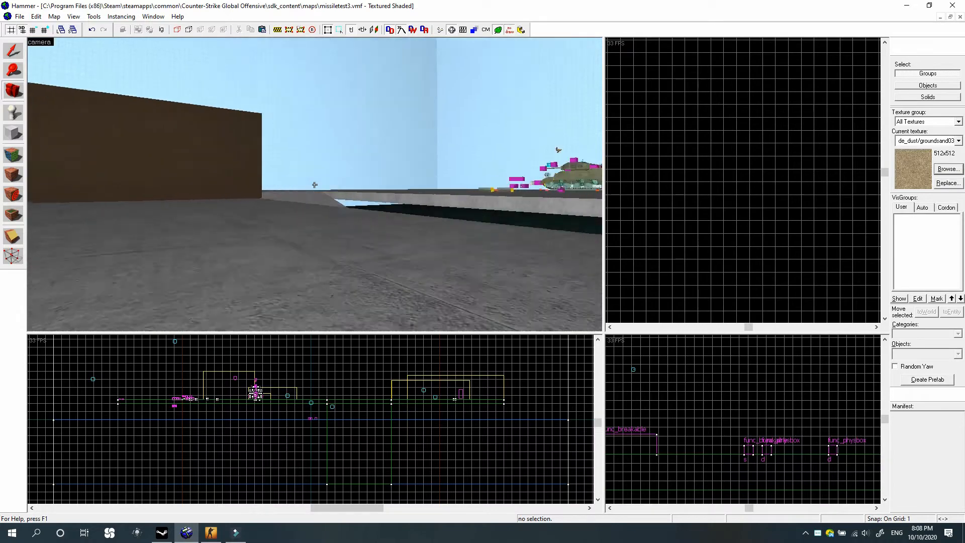
{"action": "key", "text": "w"}
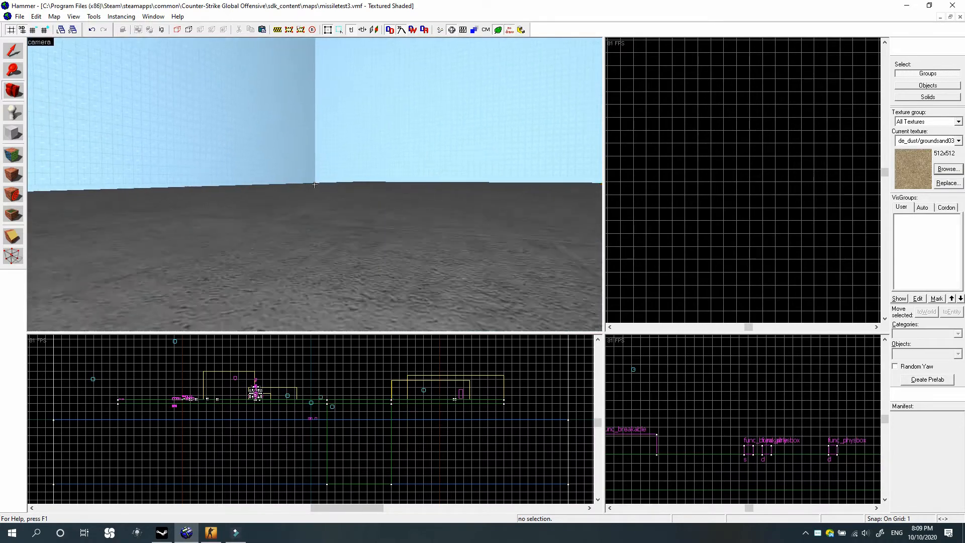
{"action": "key", "text": "w"}
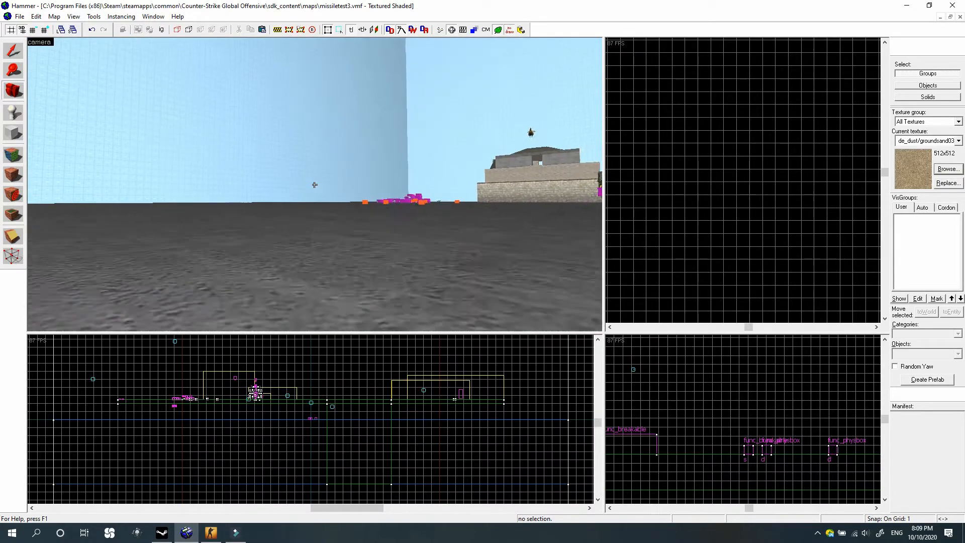
{"action": "key", "text": "w"}
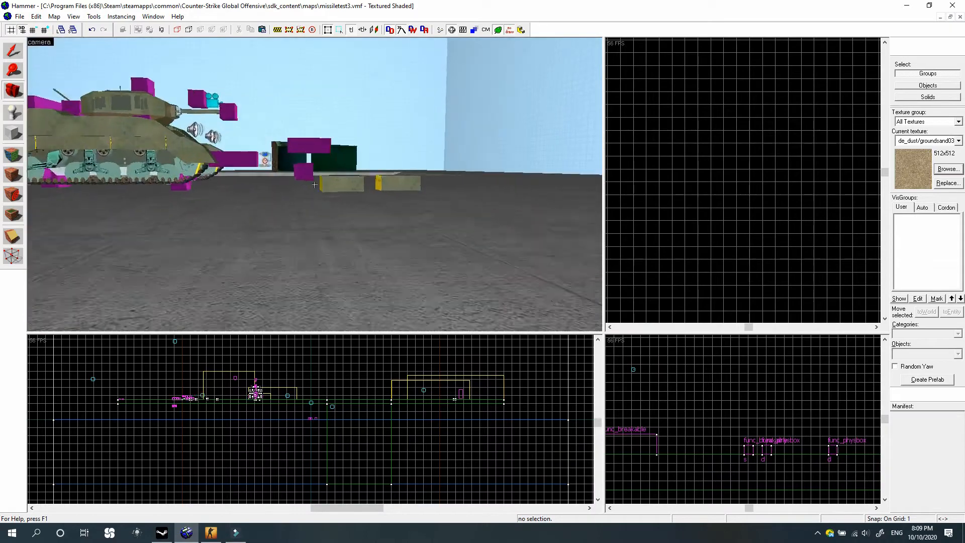
{"action": "key", "text": "w"}
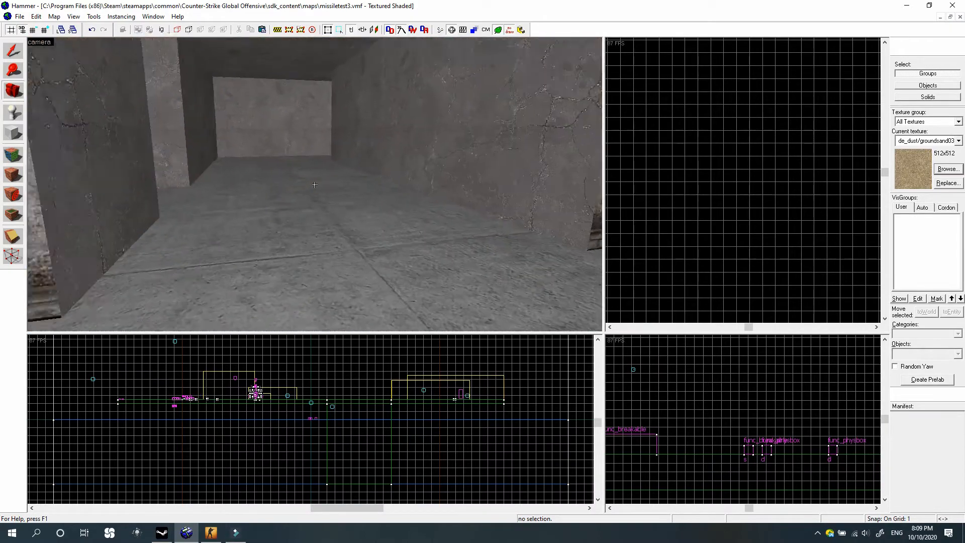
{"action": "key", "text": "d"}
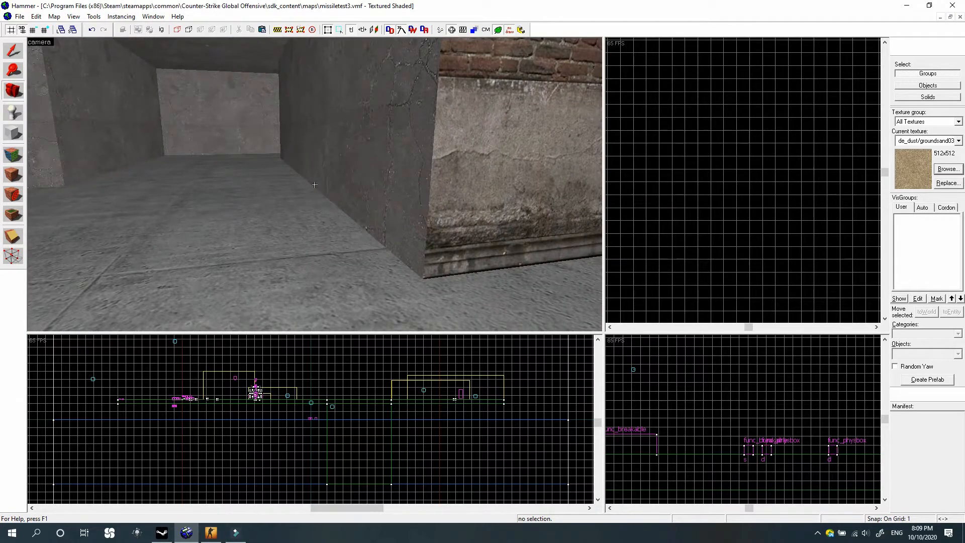
{"action": "key", "text": "w"}
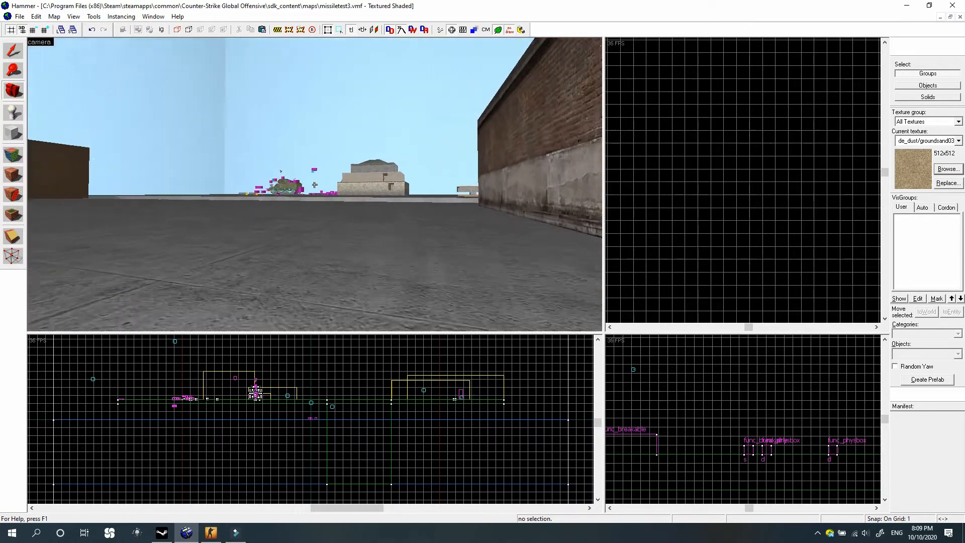
{"action": "key", "text": "w"}
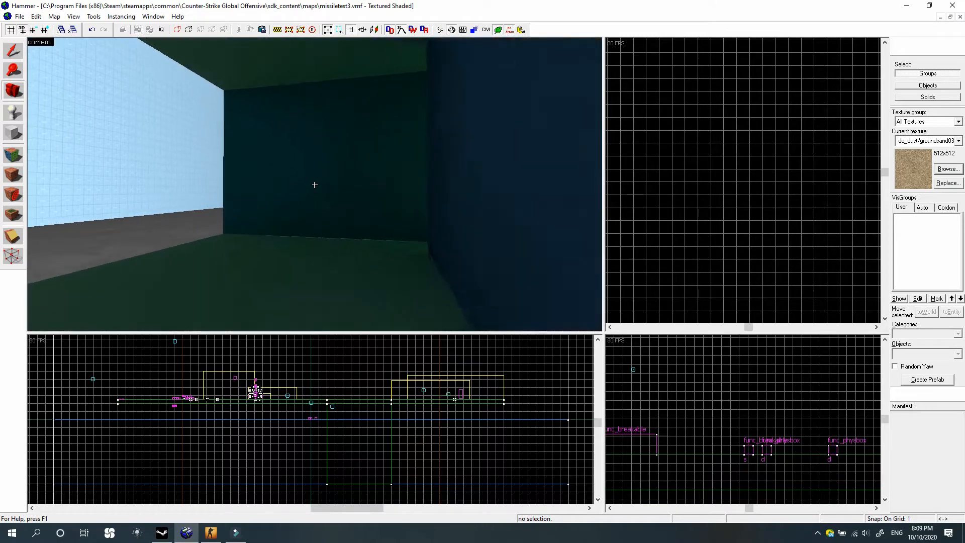
{"action": "key", "text": "a"}
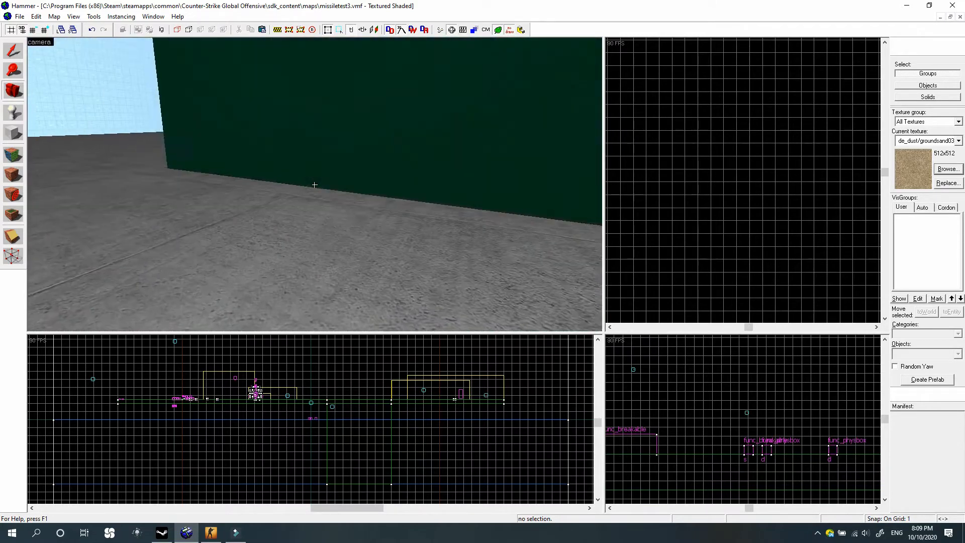
{"action": "key", "text": "w"}
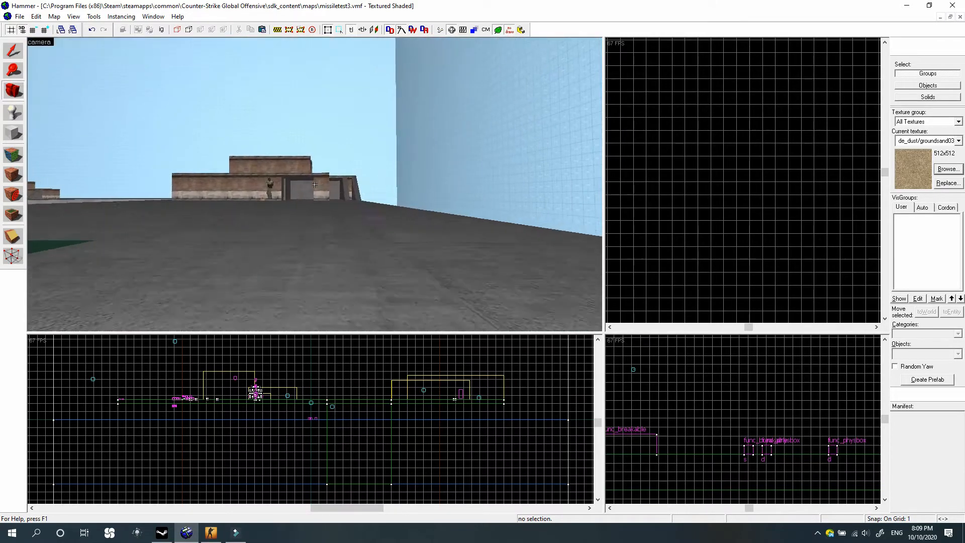
{"action": "key", "text": "w"}
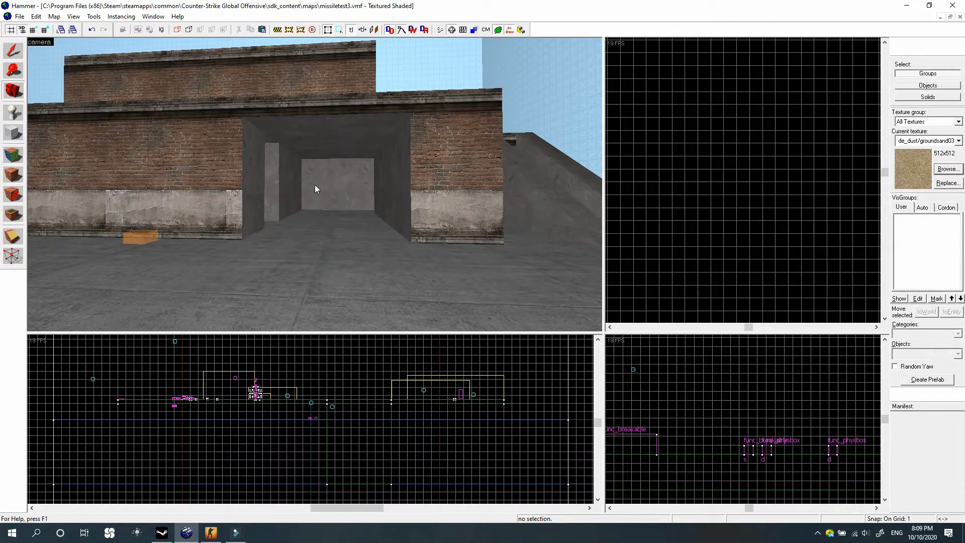
Tour the map's outdoor structures, examining the container, brick and stone buildings and the water channel
{"action": "key", "text": "z"}
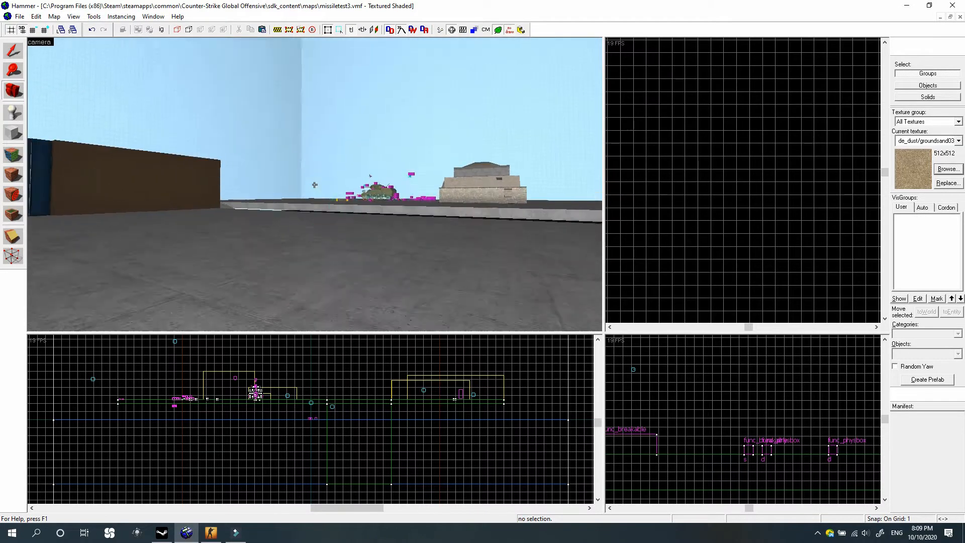
{"action": "key", "text": "w"}
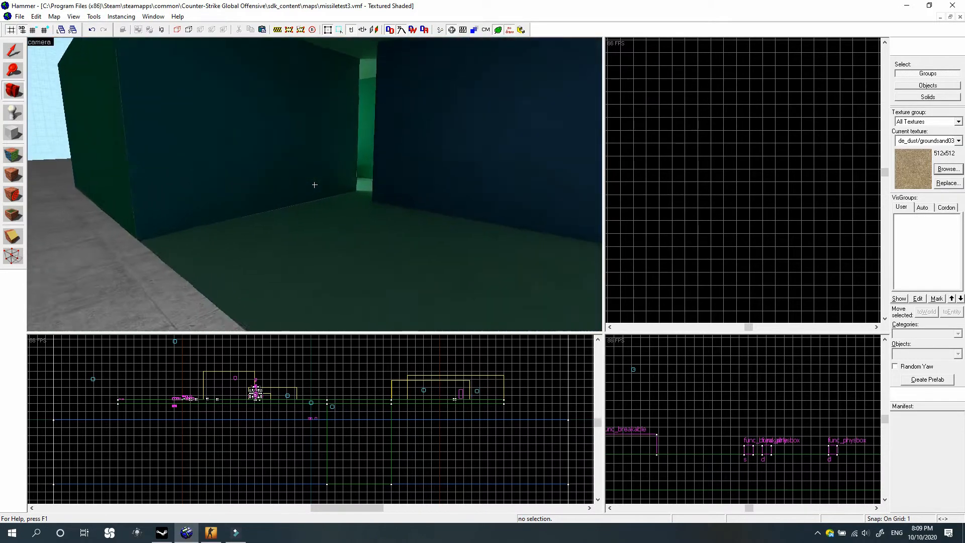
{"action": "key", "text": "w"}
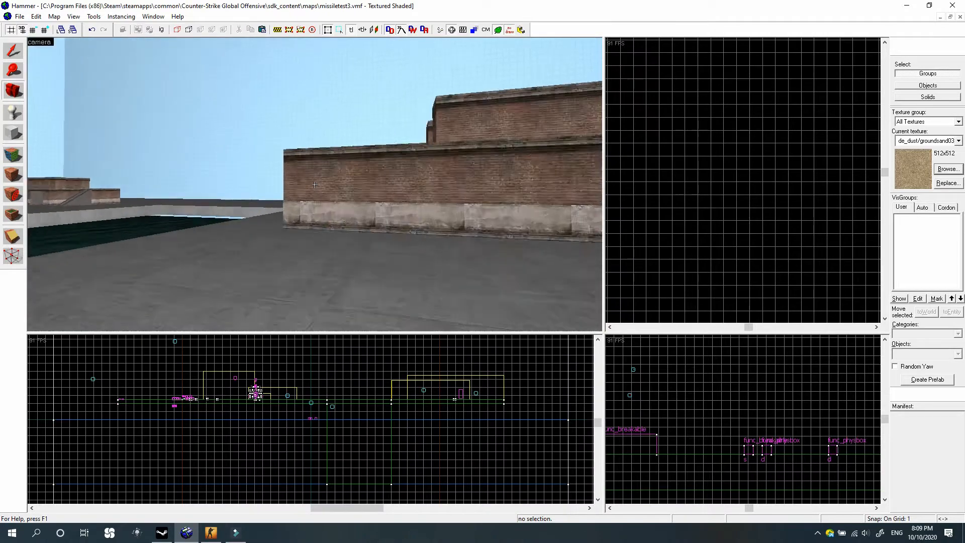
{"action": "key", "text": "w"}
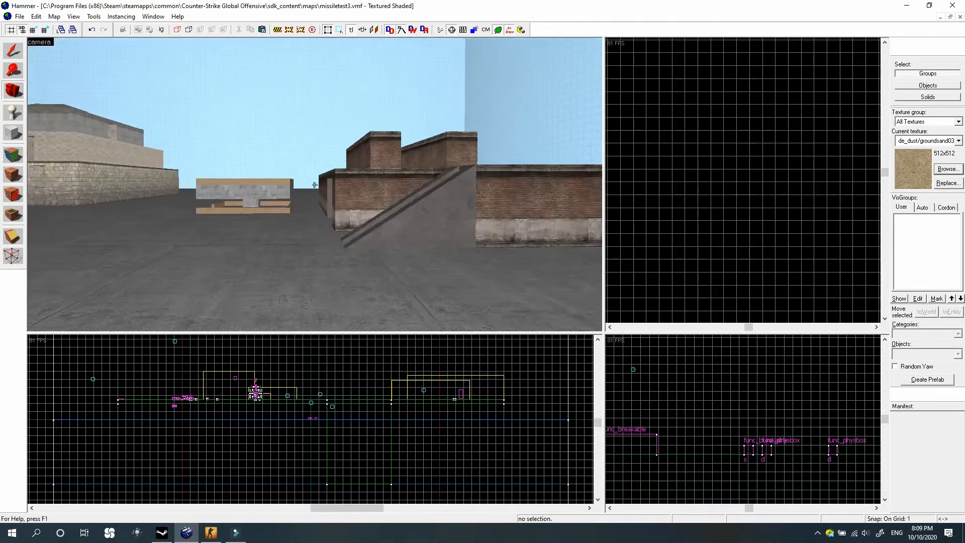
{"action": "key", "text": "w"}
{"action": "key", "text": "z"}
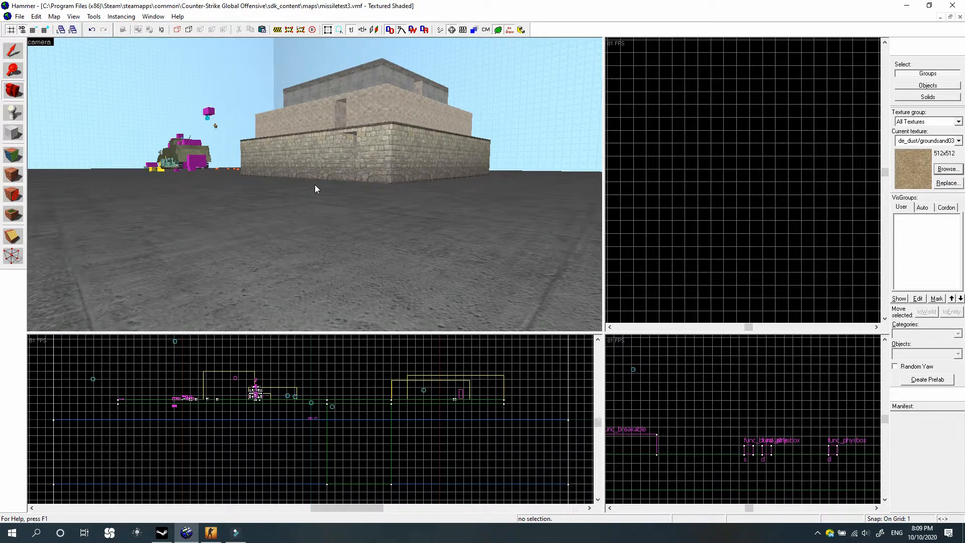
{"action": "key", "text": "w"}
{"action": "key", "text": "z"}
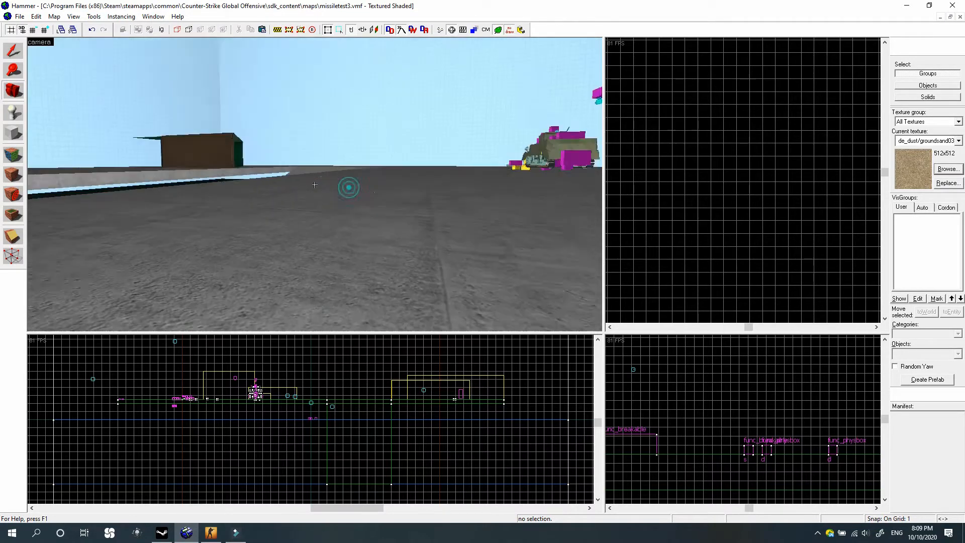
{"action": "key", "text": "w"}
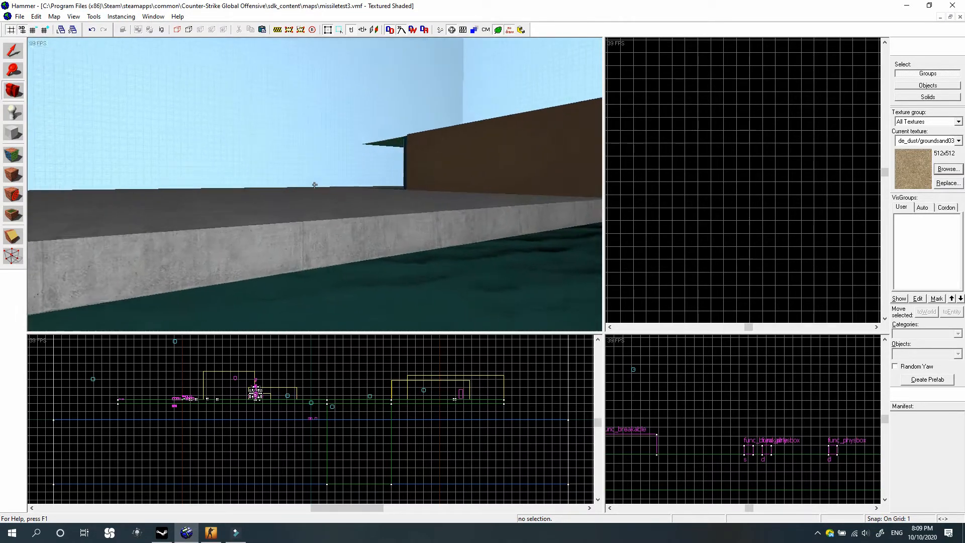
{"action": "key", "text": "w"}
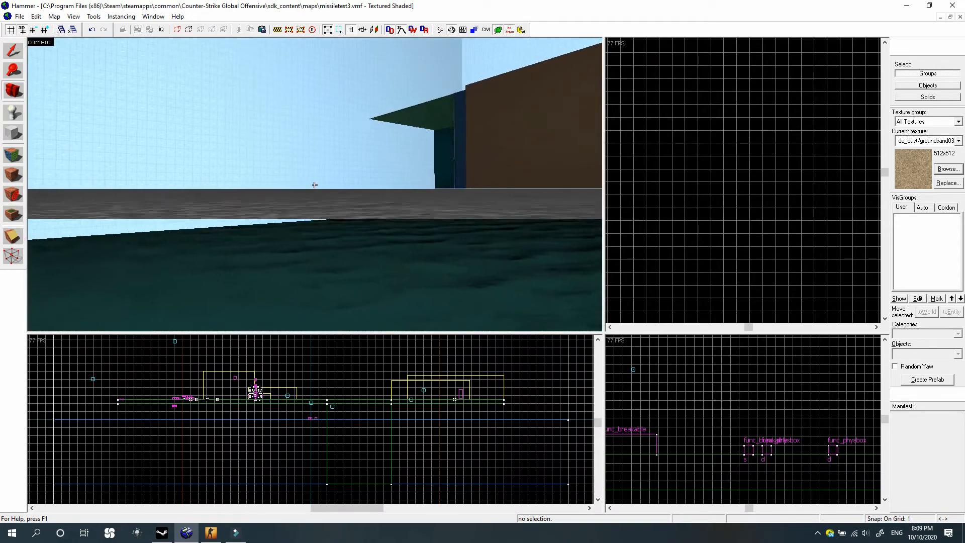
{"action": "key", "text": "w"}
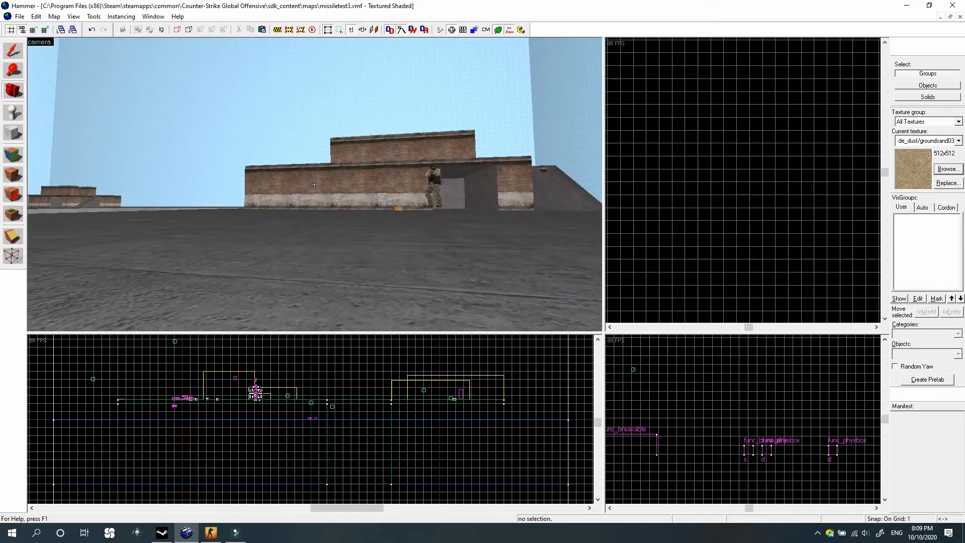
{"action": "key", "text": "w"}
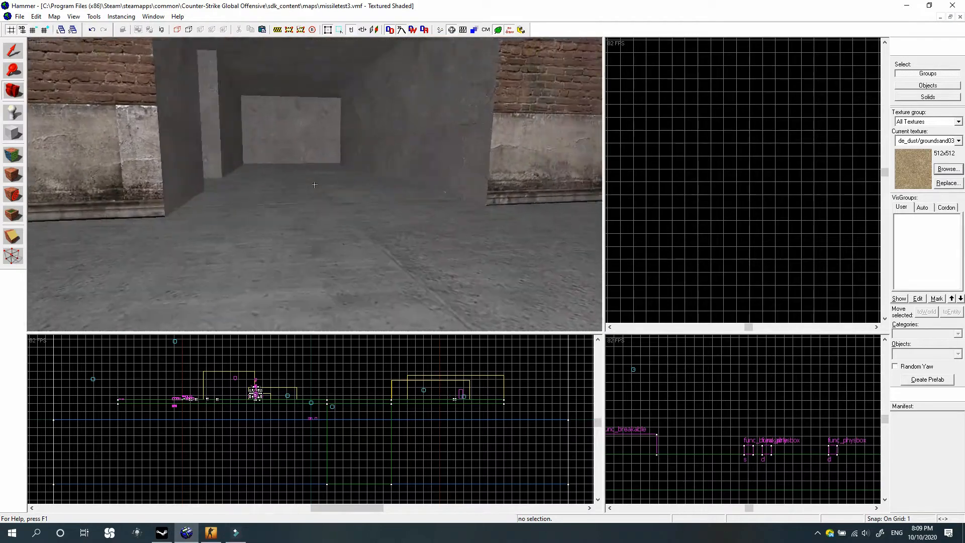
Examine the brick building's entrance from above and the concrete walls inside its passage
{"action": "key", "text": "s"}
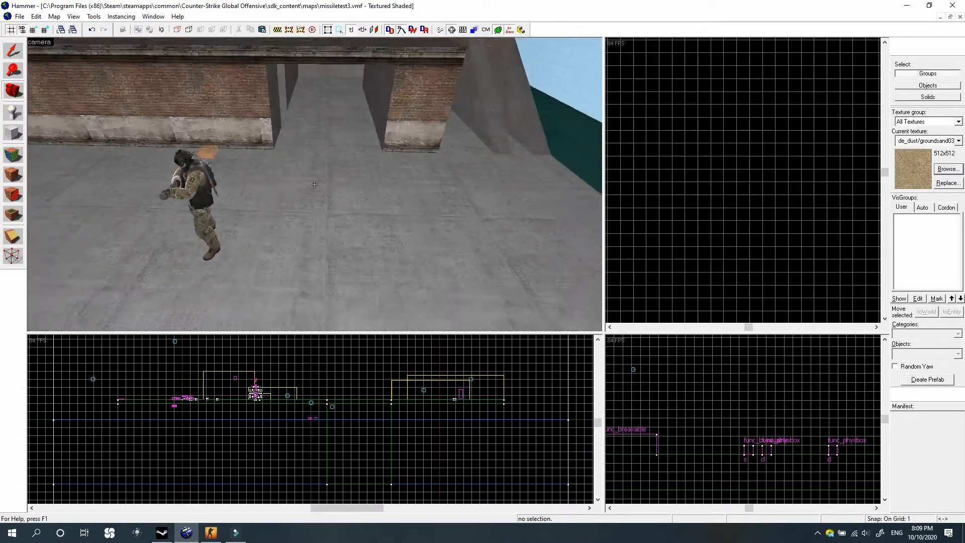
{"action": "key", "text": "w"}
{"action": "key", "text": "s"}
{"action": "key", "text": "s"}
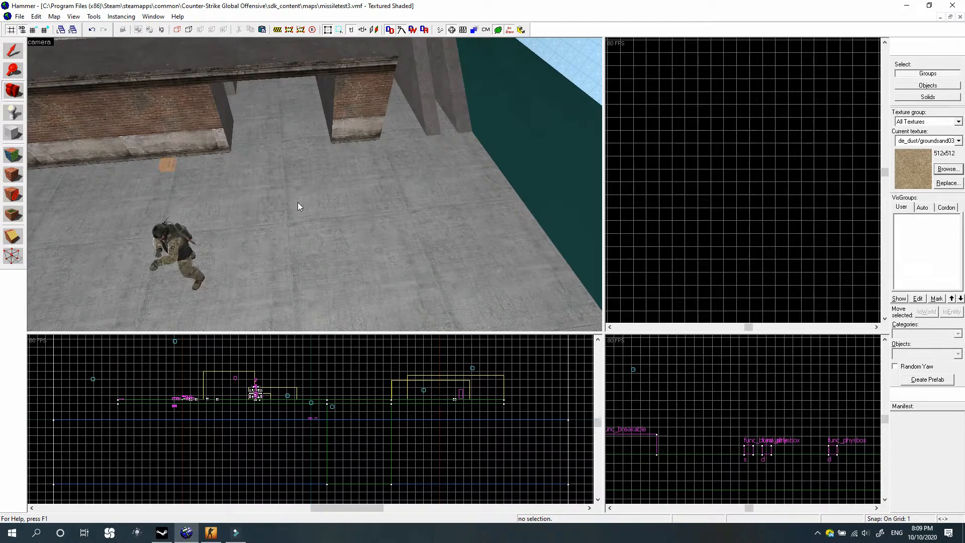
{"action": "key", "text": "z"}
{"action": "key", "text": "w"}
{"action": "key", "text": "w"}
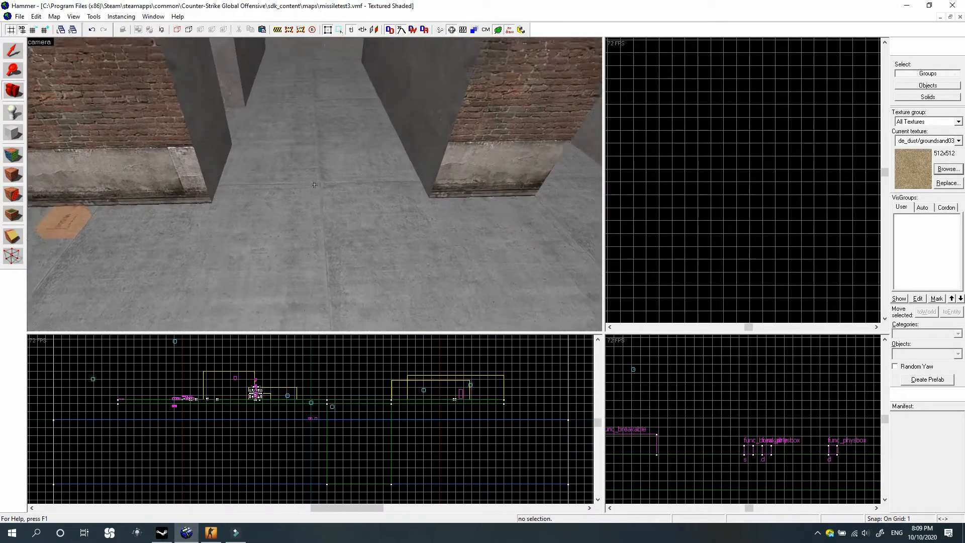
{"action": "key", "text": "s"}
{"action": "key", "text": "w"}
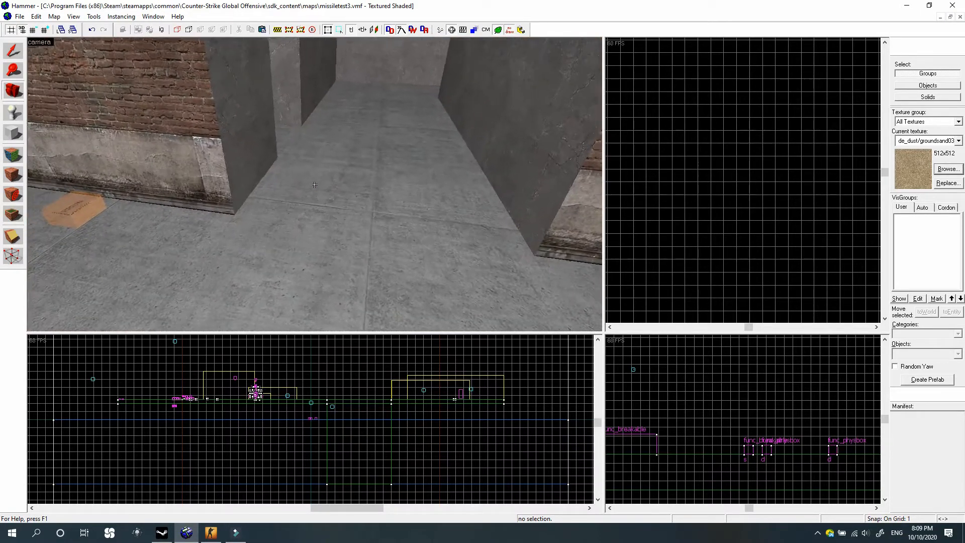
{"action": "key", "text": "w"}
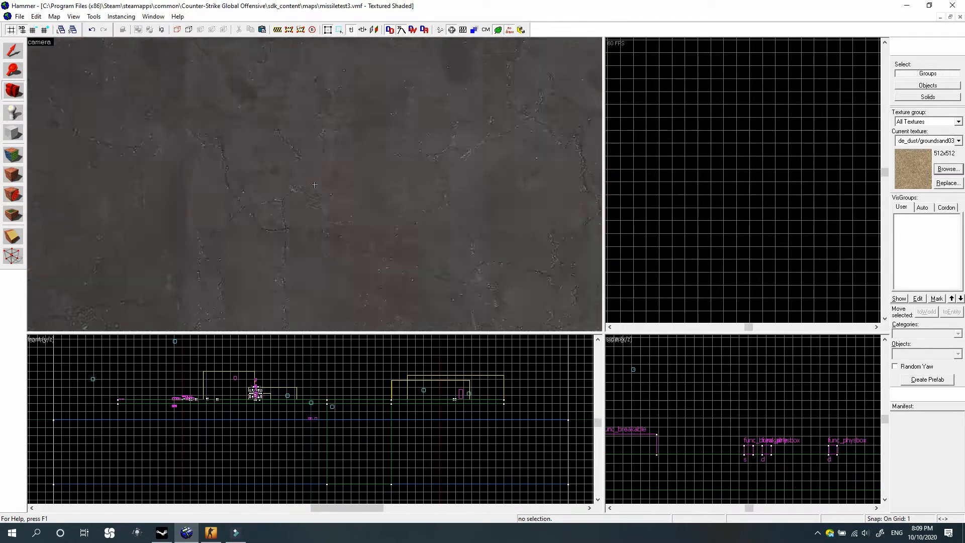
{"action": "key", "text": "s"}
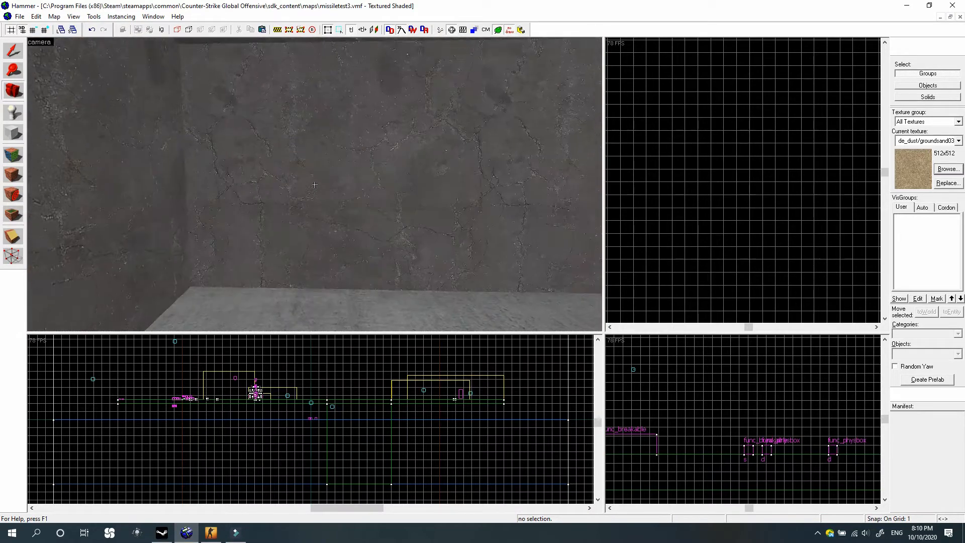
{"action": "key", "text": "w"}
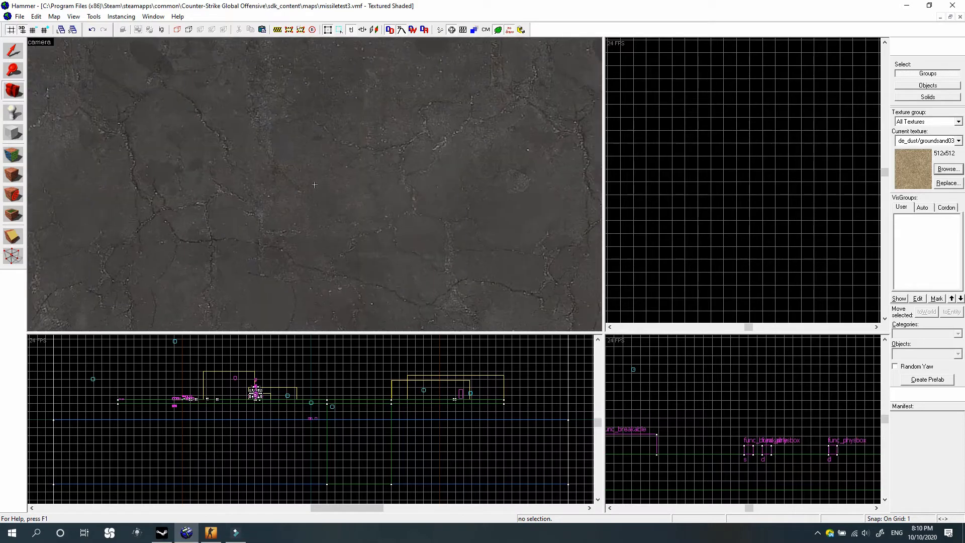
{"action": "key", "text": "s"}
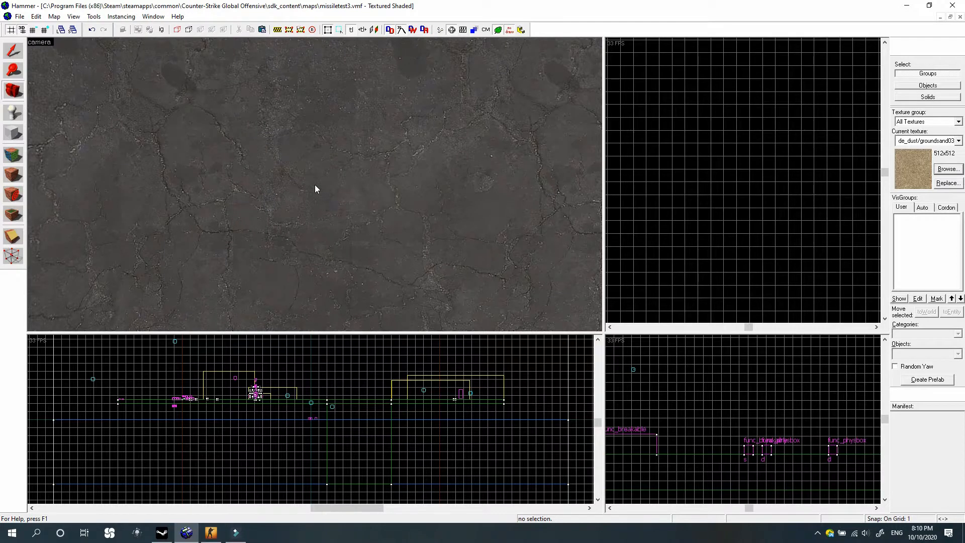
{"action": "key", "text": "z"}
{"action": "key", "text": "s"}
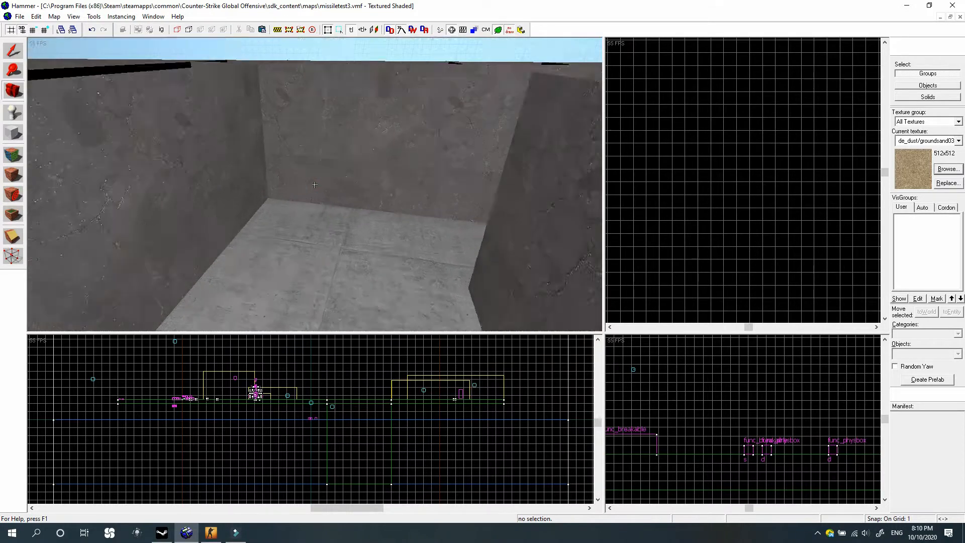
Place a point_viewcontrol entity on the open ground beside the green container
{"action": "key", "text": "w"}
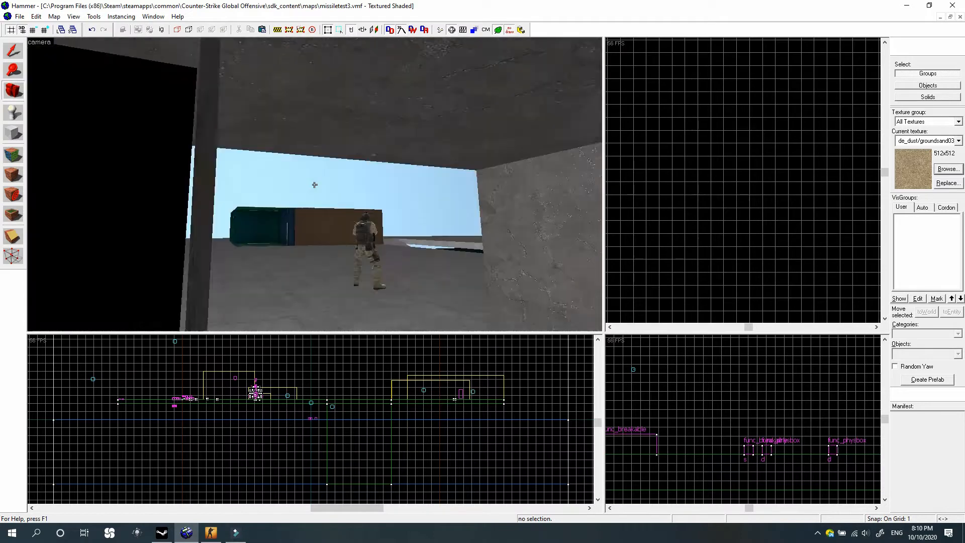
{"action": "key", "text": "w"}
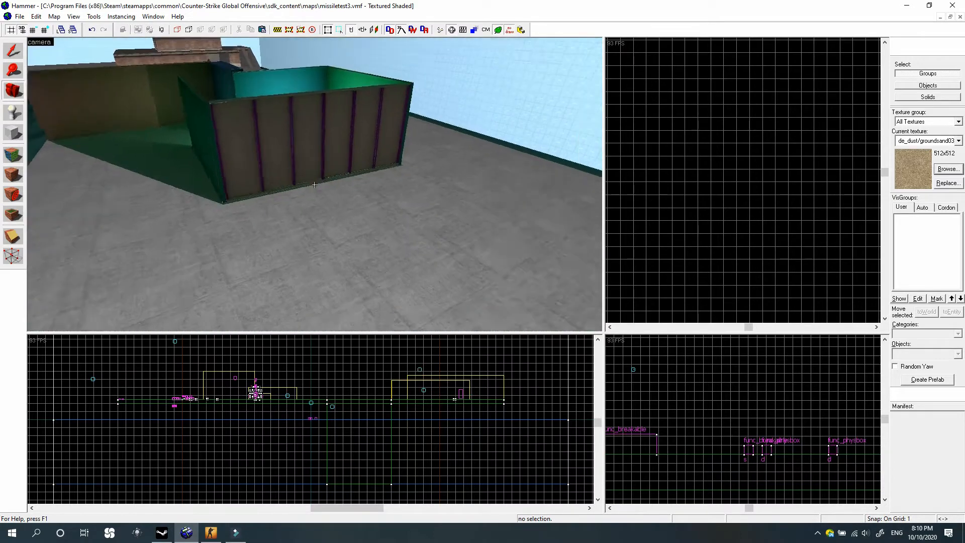
{"action": "key", "text": "w"}
{"action": "key", "text": "z"}
{"action": "left_click", "coordinate": [13, 111]}
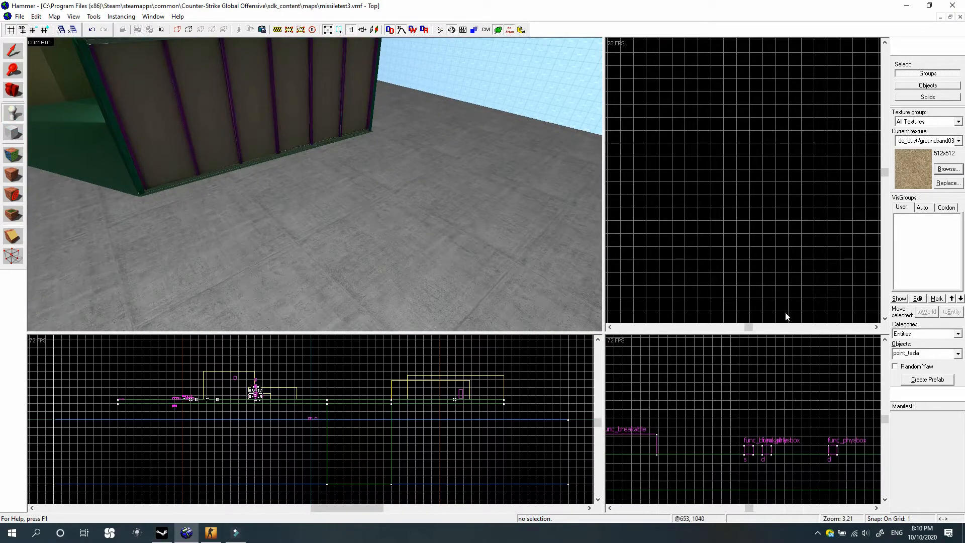
{"action": "left_click", "coordinate": [912, 353]}
{"action": "type", "text": "p"}
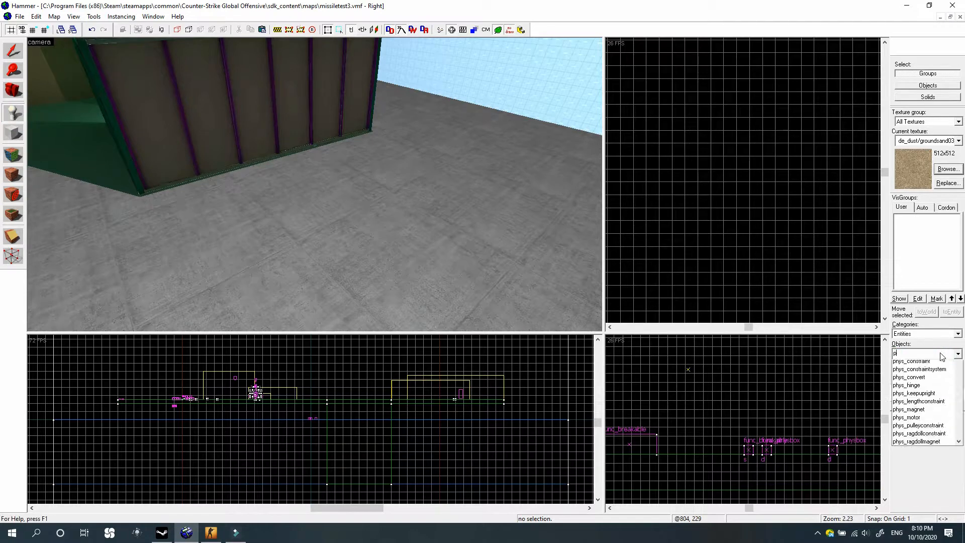
{"action": "type", "text": "oinr"}
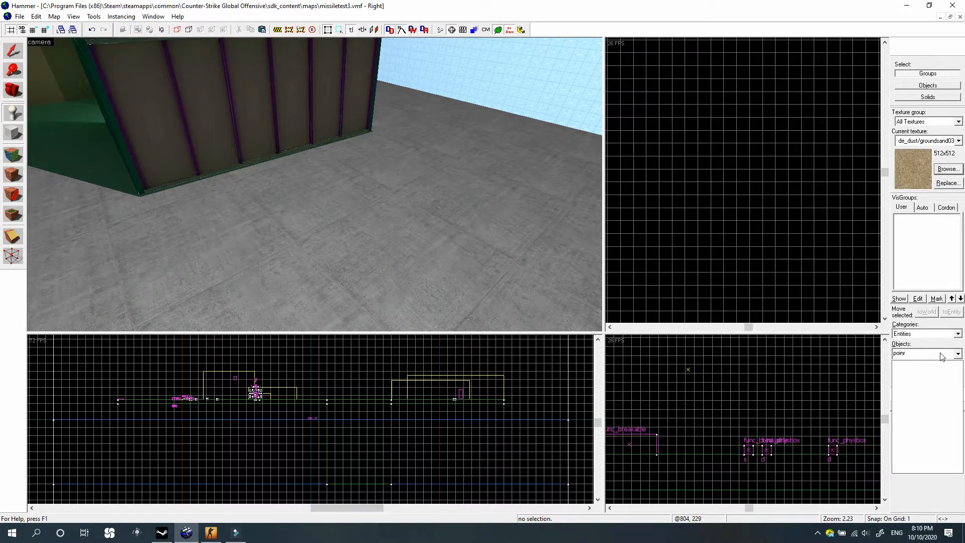
{"action": "key", "text": "BackSpace"}
{"action": "key", "text": "BackSpace"}
{"action": "key", "text": "BackSpace"}
{"action": "key", "text": "BackSpace"}
{"action": "key", "text": "BackSpace"}
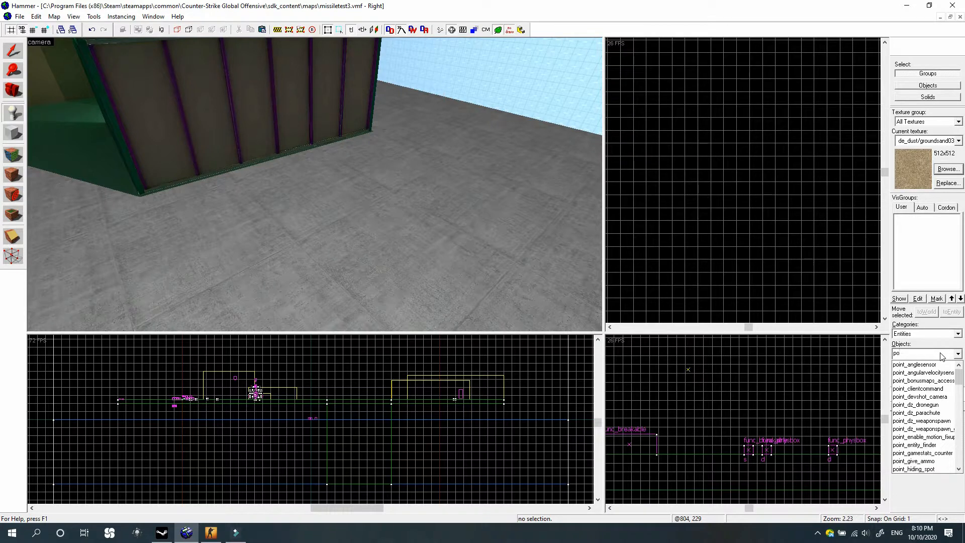
{"action": "type", "text": "int_vie"}
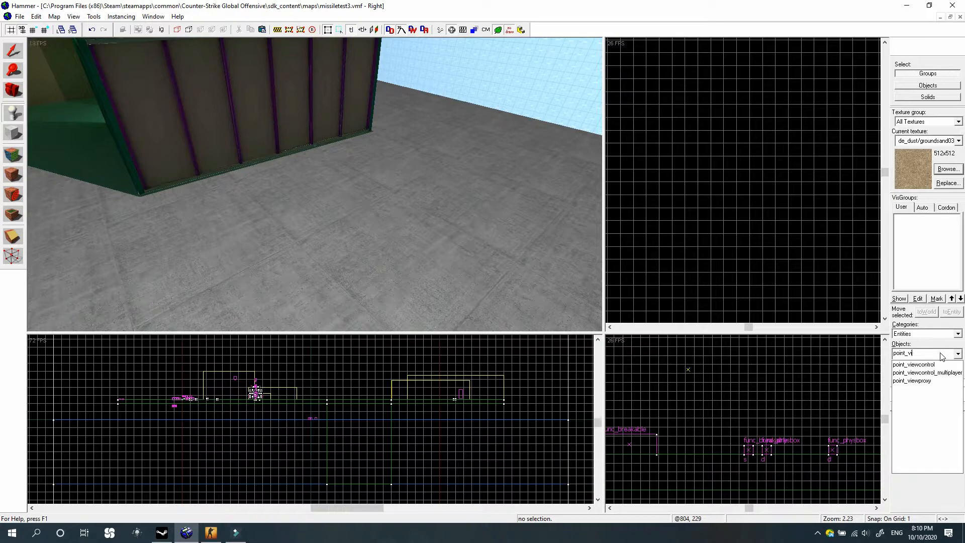
{"action": "left_click", "coordinate": [919, 364]}
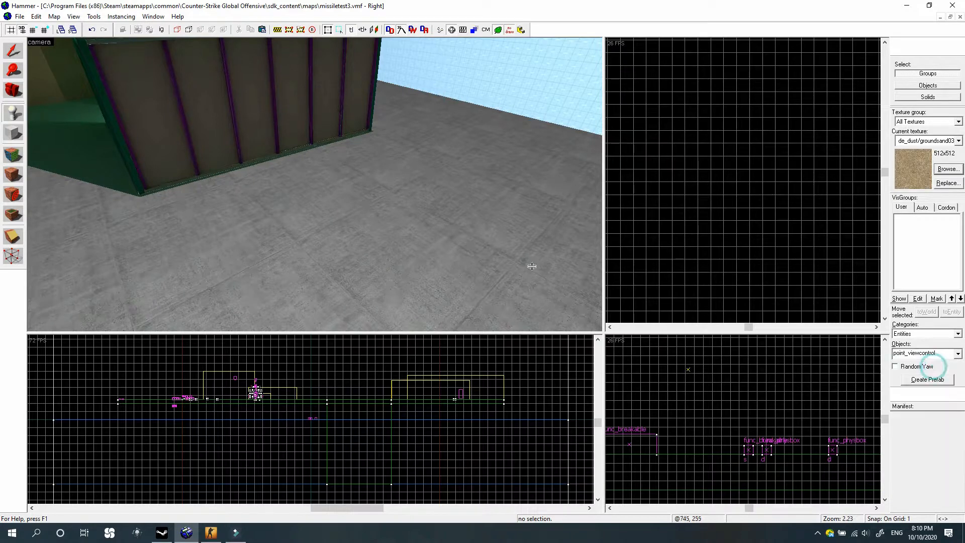
{"action": "left_click", "coordinate": [370, 173]}
Open the object properties of the newly placed point_viewcontrol entity
{"action": "left_click", "coordinate": [19, 93]}
{"action": "key", "text": "z"}
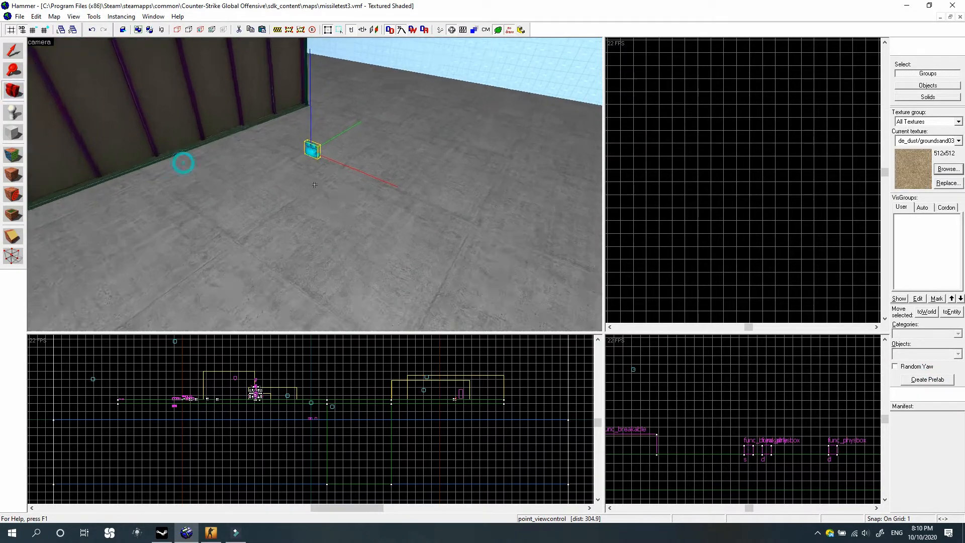
{"action": "key", "text": "w"}
{"action": "key", "text": "s"}
{"action": "key", "text": "z"}
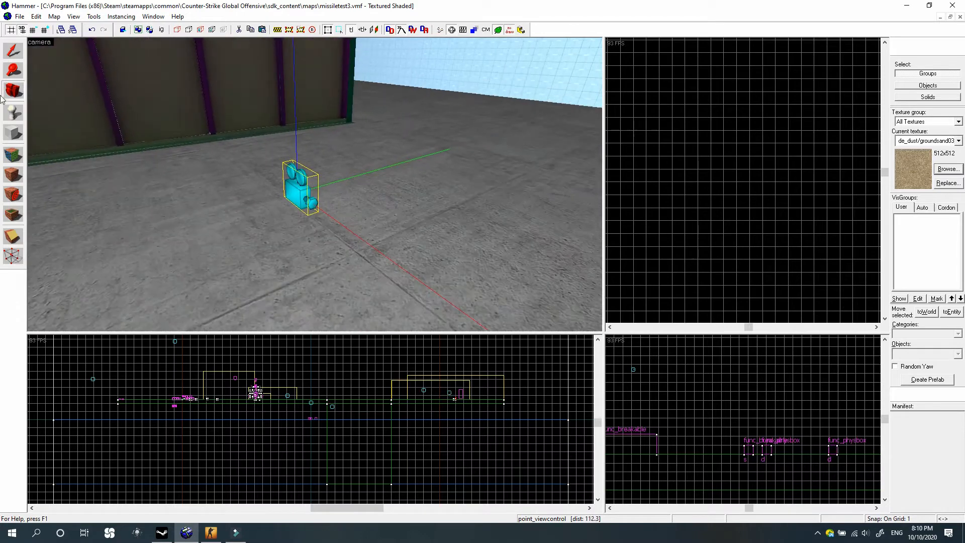
{"action": "left_click", "coordinate": [14, 50]}
{"action": "double_click", "coordinate": [297, 192]}
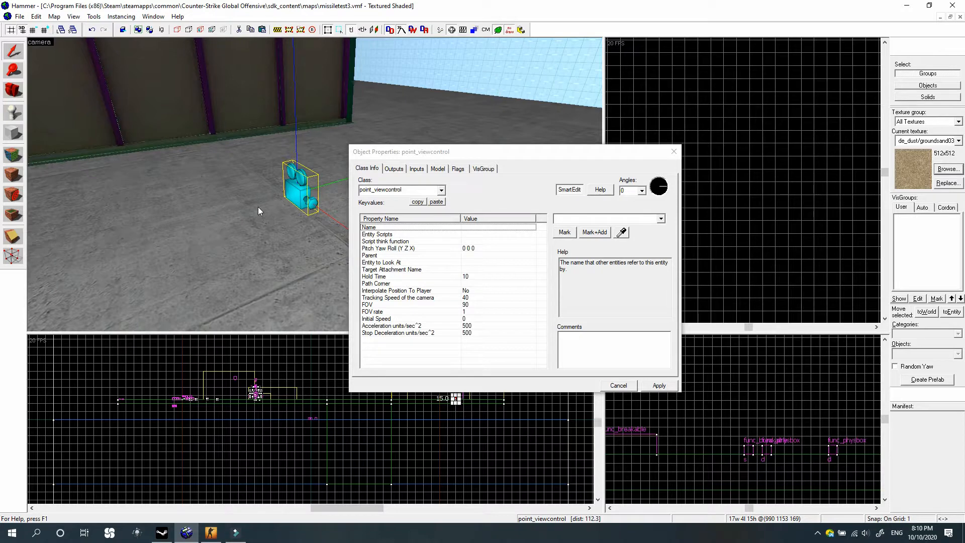
Examine the point_viewcontrol camera model from its lens side and read the description of its FOV rate property
{"action": "left_click", "coordinate": [13, 91]}
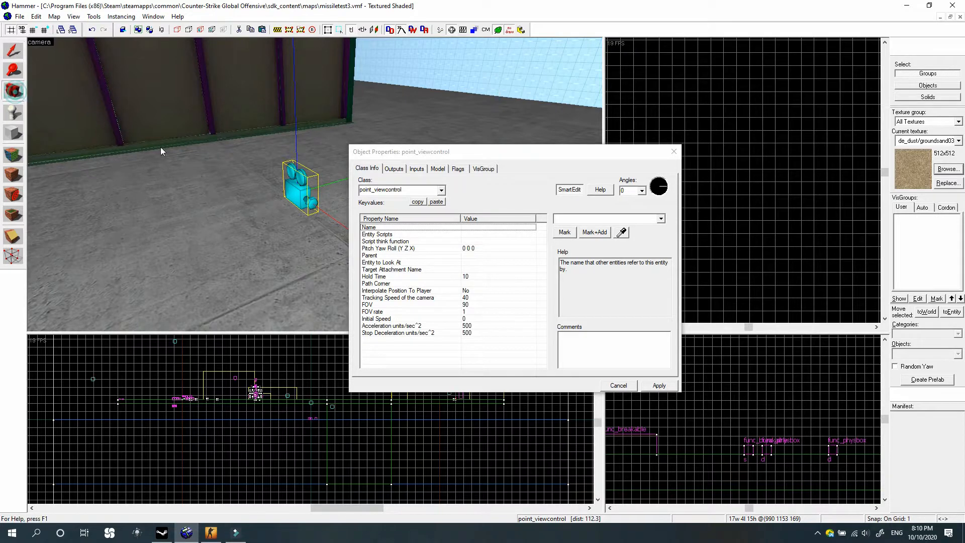
{"action": "left_click_drag", "start_coordinate": [161, 147], "coordinate": [315, 185]}
{"action": "key", "text": "w"}
{"action": "key", "text": "d"}
{"action": "key", "text": "w"}
{"action": "key", "text": "w"}
{"action": "key", "text": "s"}
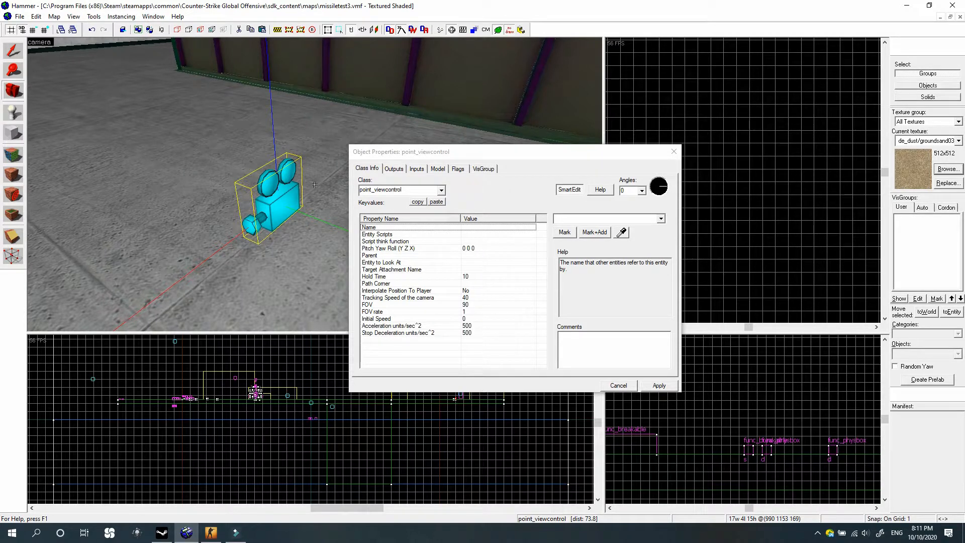
{"action": "key", "text": "s"}
{"action": "key", "text": "w"}
{"action": "key", "text": "z"}
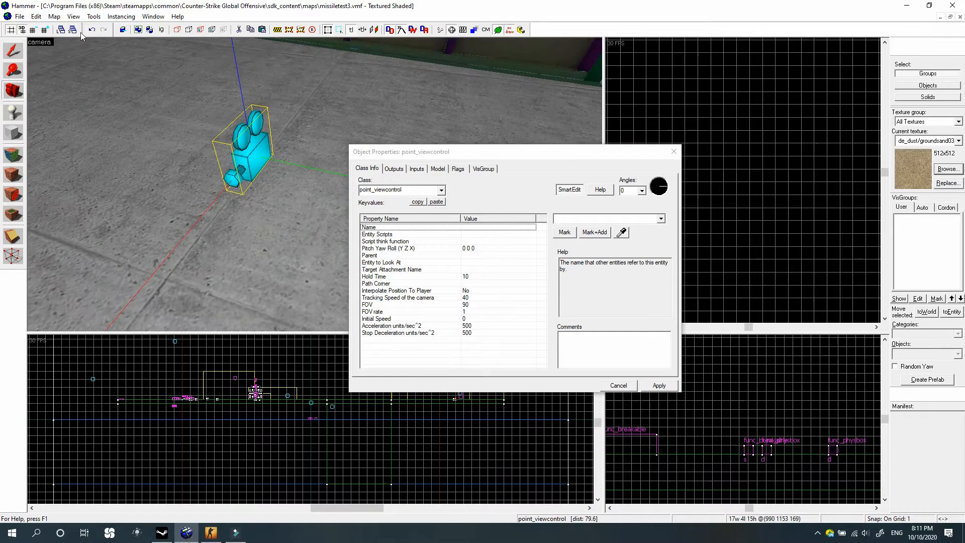
{"action": "left_click", "coordinate": [15, 49]}
{"action": "left_click", "coordinate": [472, 312]}
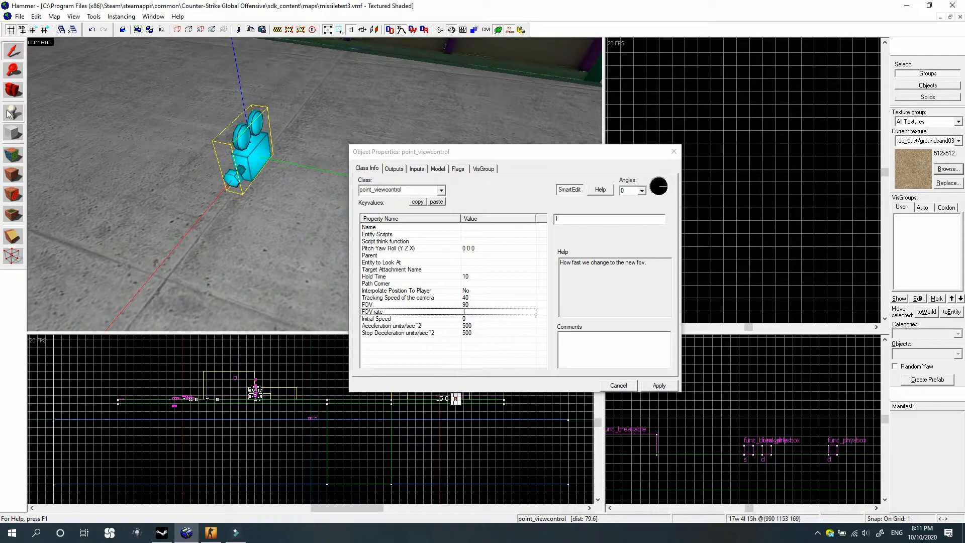
Examine the cluster of magenta blocks and logic entities from above, and return to the point_viewcontrol camera beside the container
{"action": "left_click", "coordinate": [13, 90]}
{"action": "key", "text": "z"}
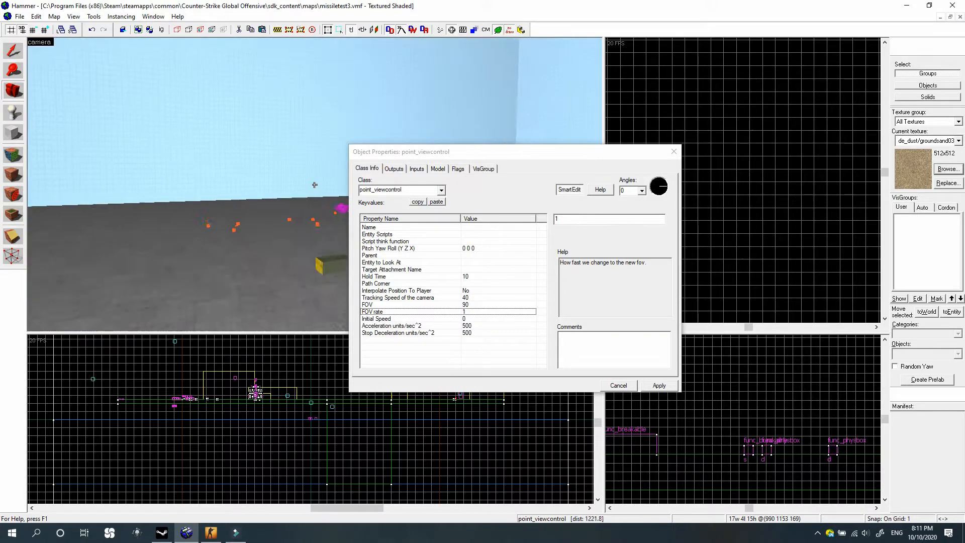
{"action": "key", "text": "w"}
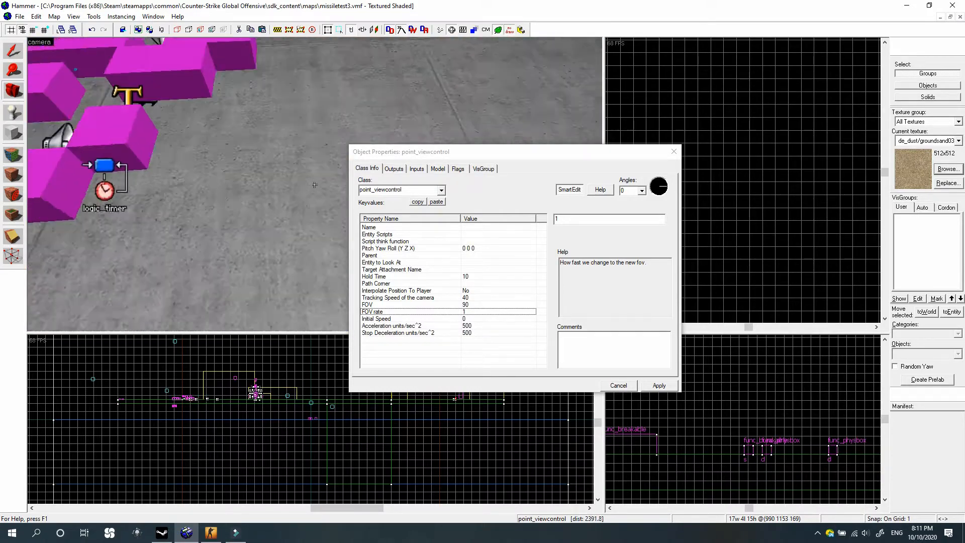
{"action": "key", "text": "s"}
{"action": "key", "text": "w"}
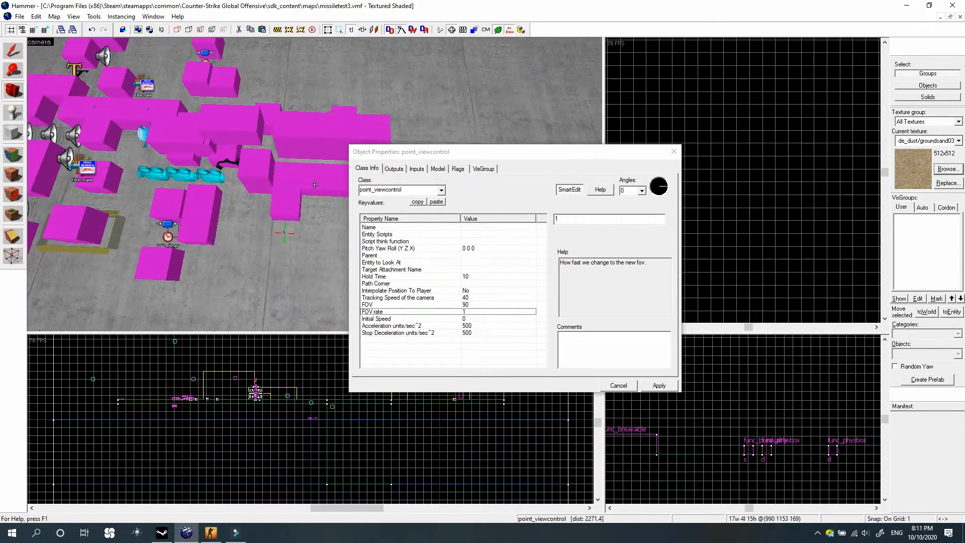
{"action": "key", "text": "s"}
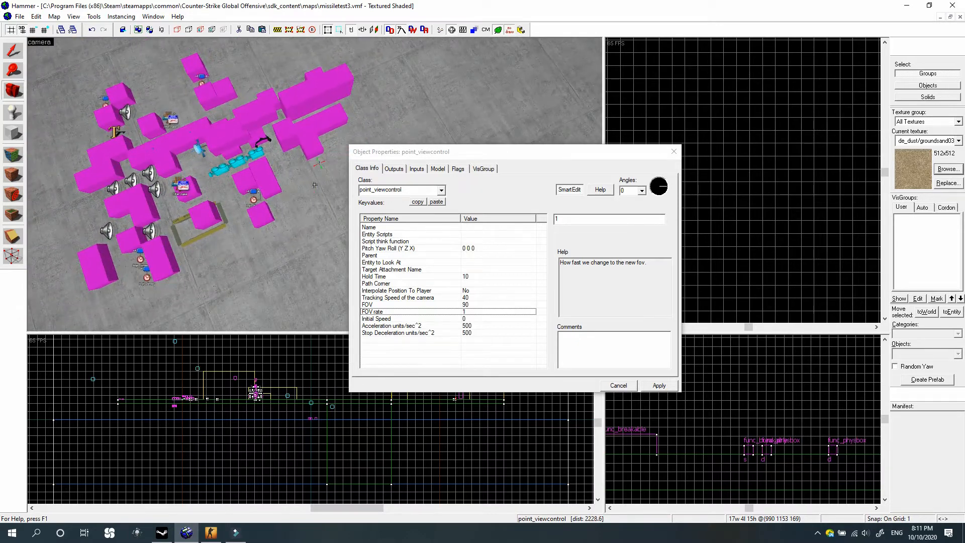
{"action": "key", "text": "w"}
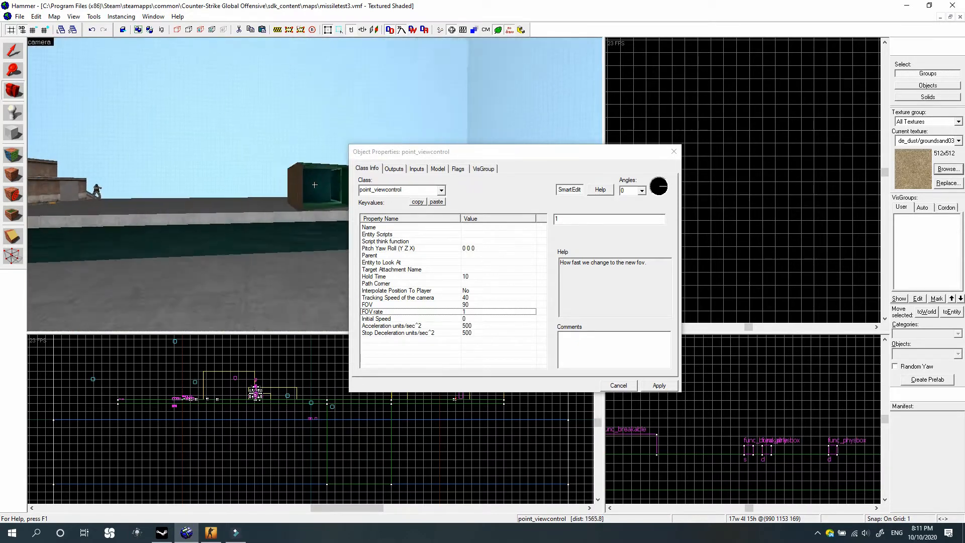
{"action": "key", "text": "w"}
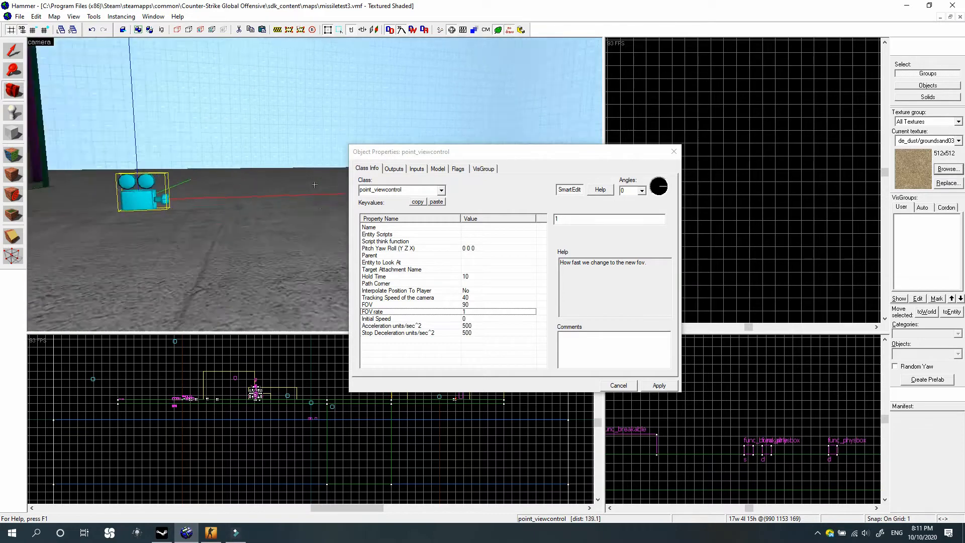
{"action": "key", "text": "w"}
{"action": "key", "text": "s"}
{"action": "key", "text": "z"}
{"action": "left_click", "coordinate": [20, 48]}
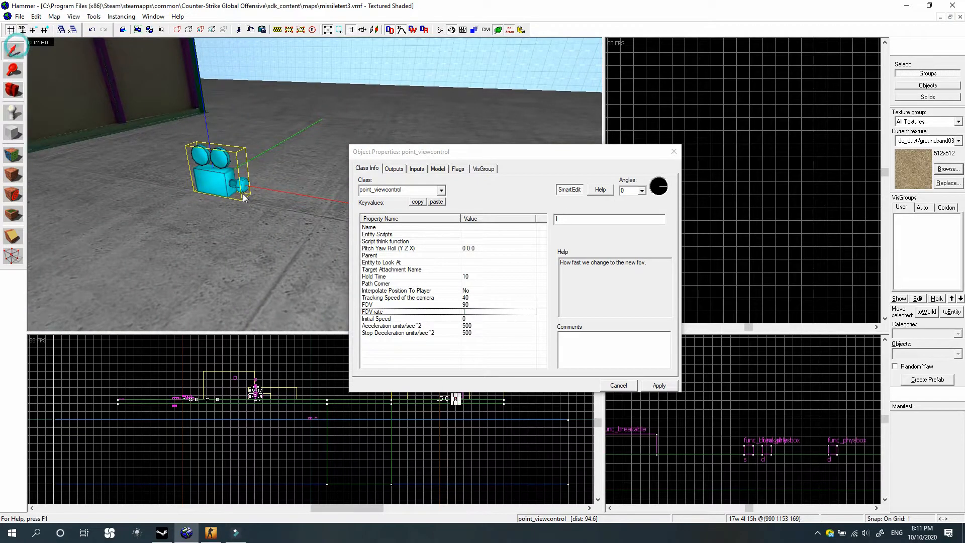
Name the point_viewcontrol entity ca
{"action": "left_click", "coordinate": [463, 226]}
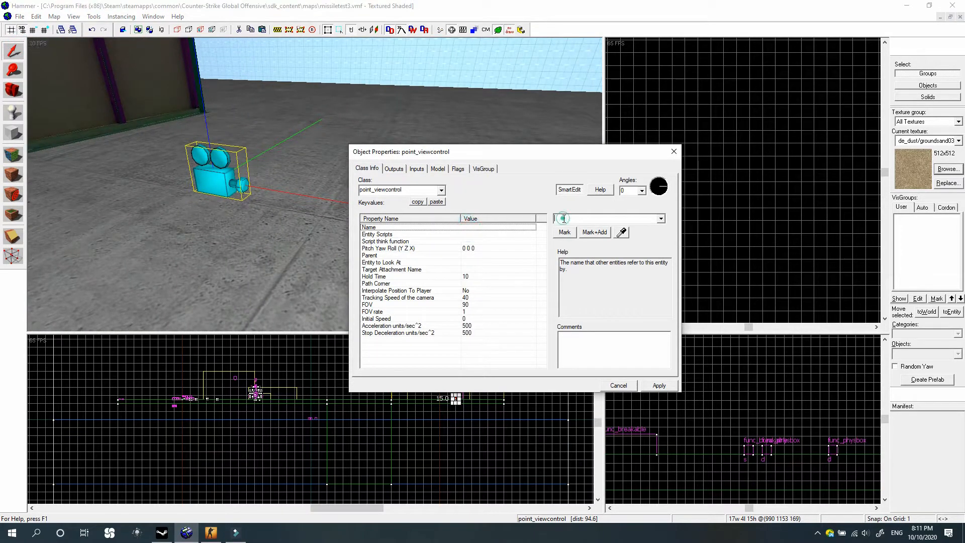
{"action": "type", "text": "ca"}
{"action": "key", "text": "Return"}
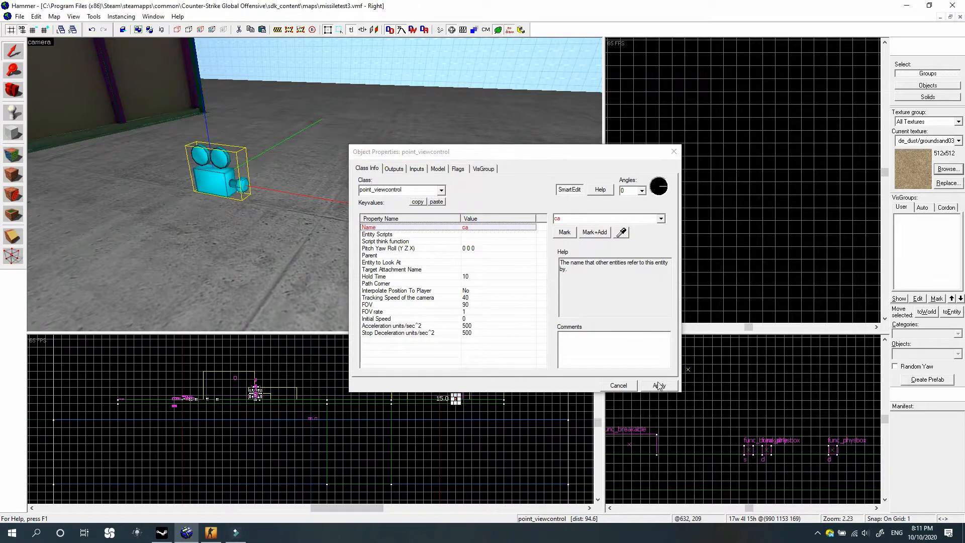
Enable the Set Fov flag on the ca camera entity
{"action": "left_click", "coordinate": [458, 168]}
{"action": "left_click", "coordinate": [363, 184]}
{"action": "left_click", "coordinate": [363, 193]}
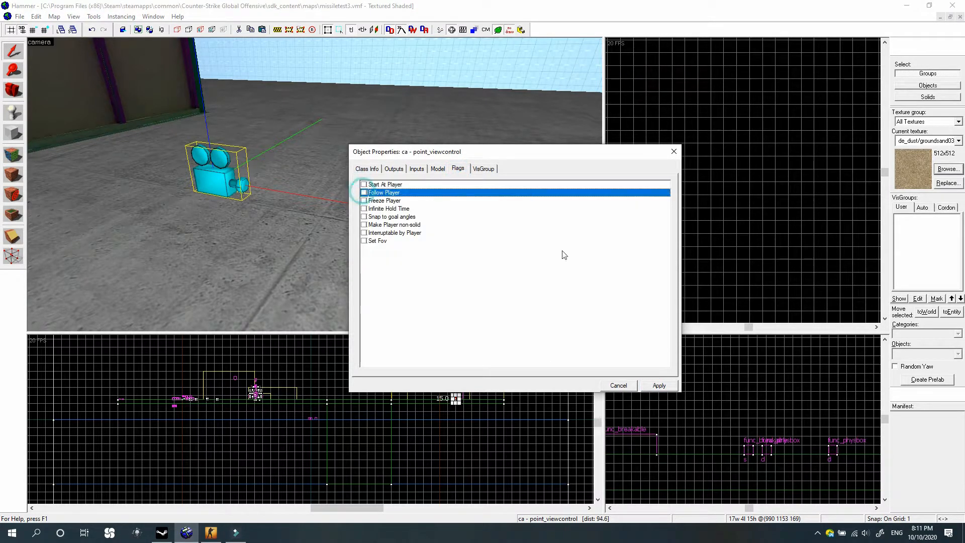
{"action": "left_click", "coordinate": [364, 241]}
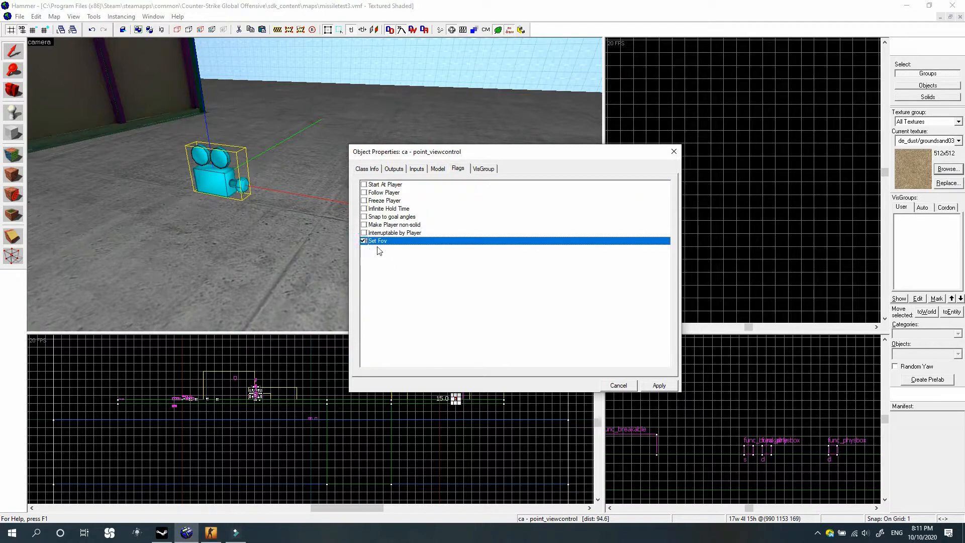
Read the descriptions of the camera entity's FOV, Hold Time and Parent properties
{"action": "left_click", "coordinate": [377, 168]}
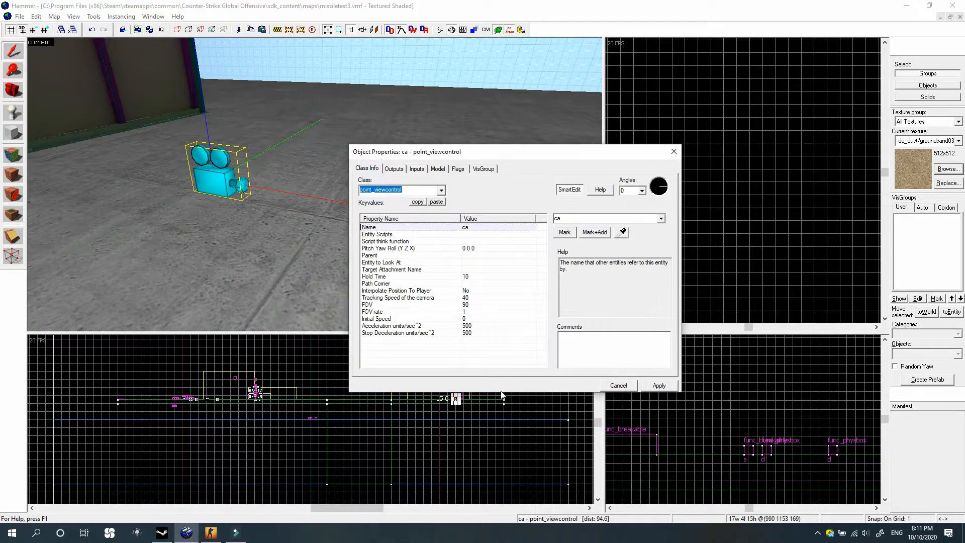
{"action": "left_click", "coordinate": [376, 305]}
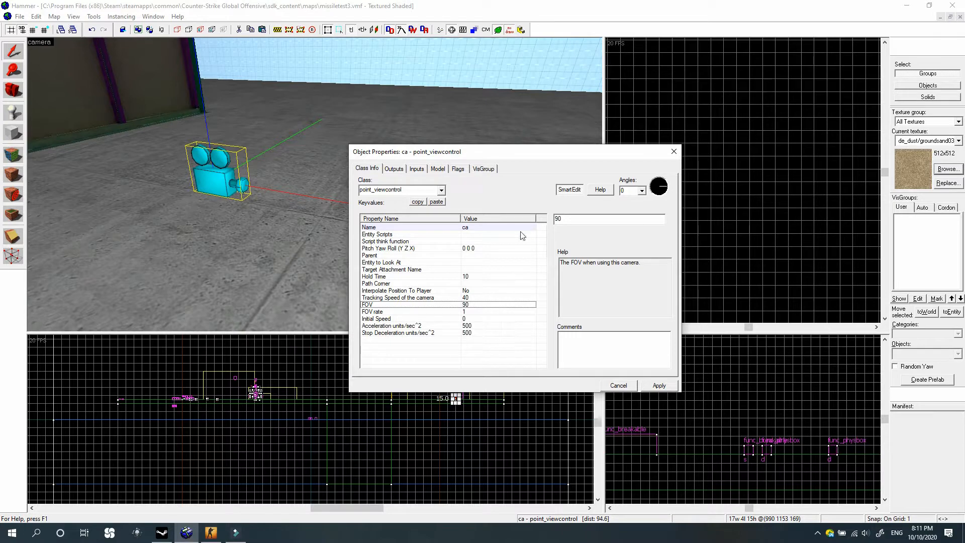
{"action": "left_click", "coordinate": [395, 278]}
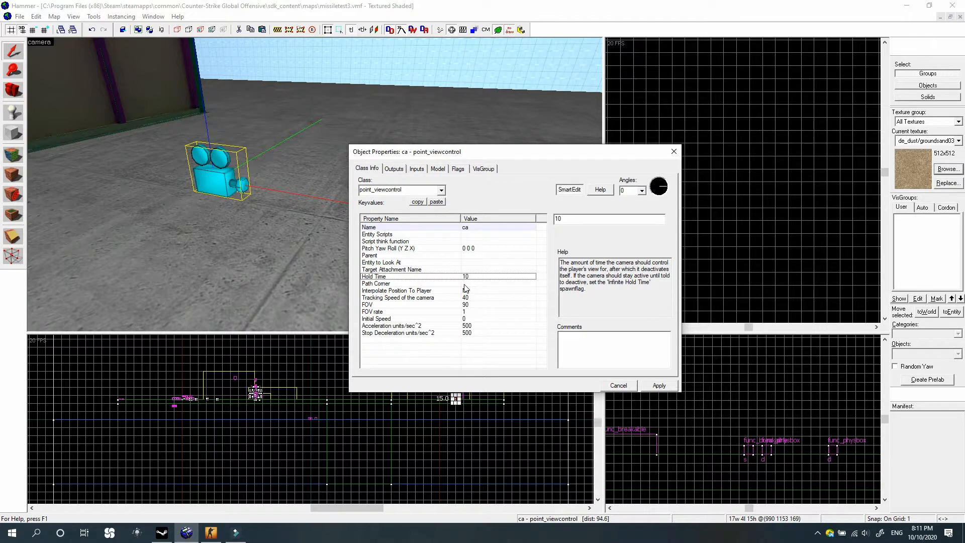
{"action": "left_click", "coordinate": [401, 255]}
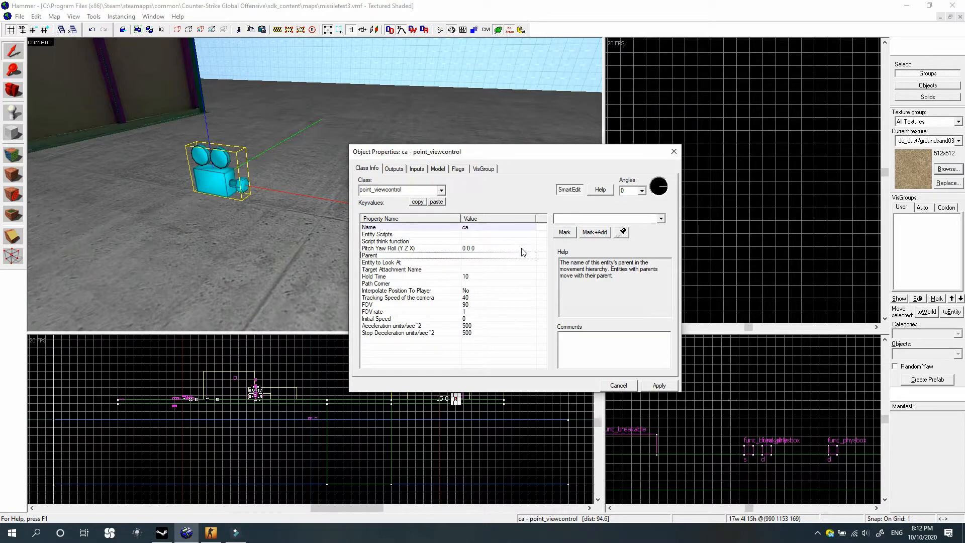
{"action": "left_click", "coordinate": [232, 173]}
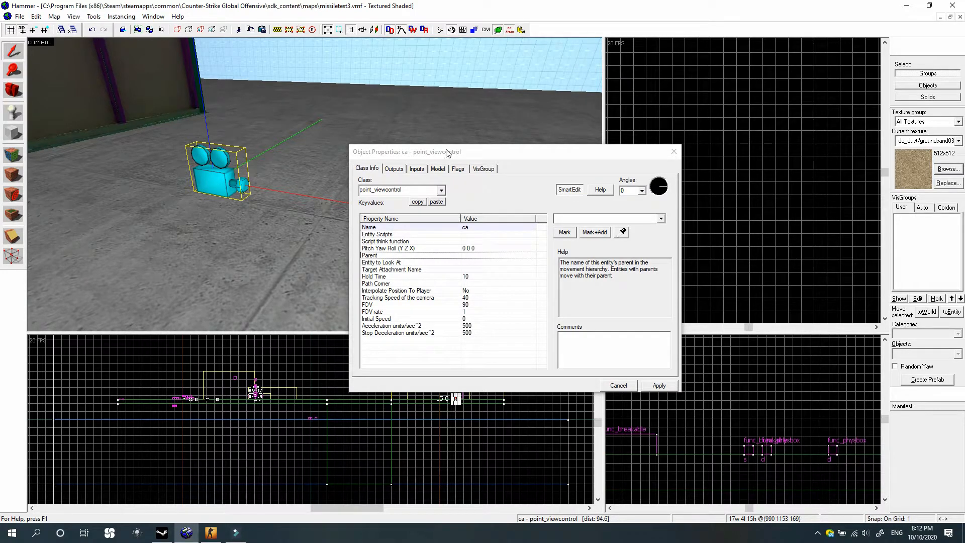
Examine the ca camera beside the container from the side, behind and above to check which way it faces
{"action": "left_click_drag", "start_coordinate": [464, 159], "coordinate": [475, 143]}
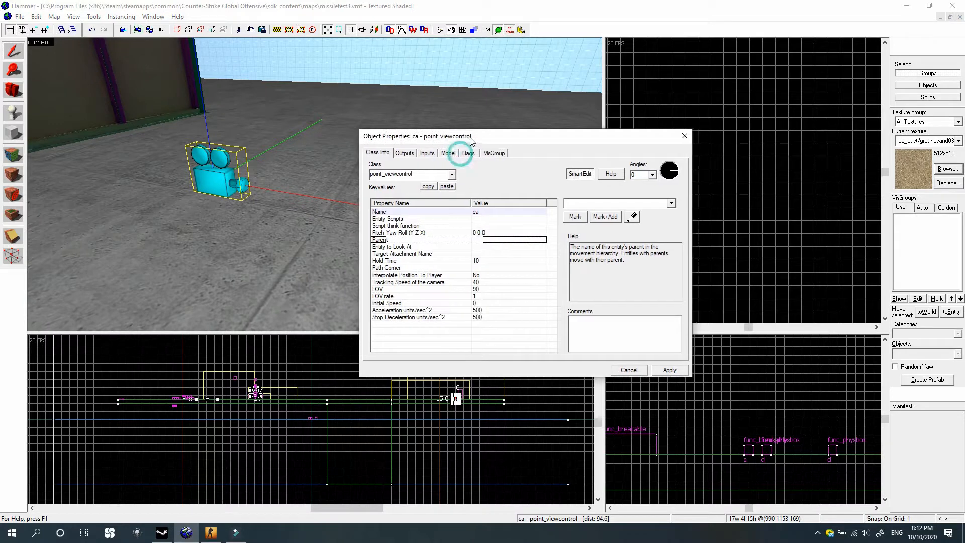
{"action": "left_click", "coordinate": [13, 90]}
{"action": "key", "text": "d"}
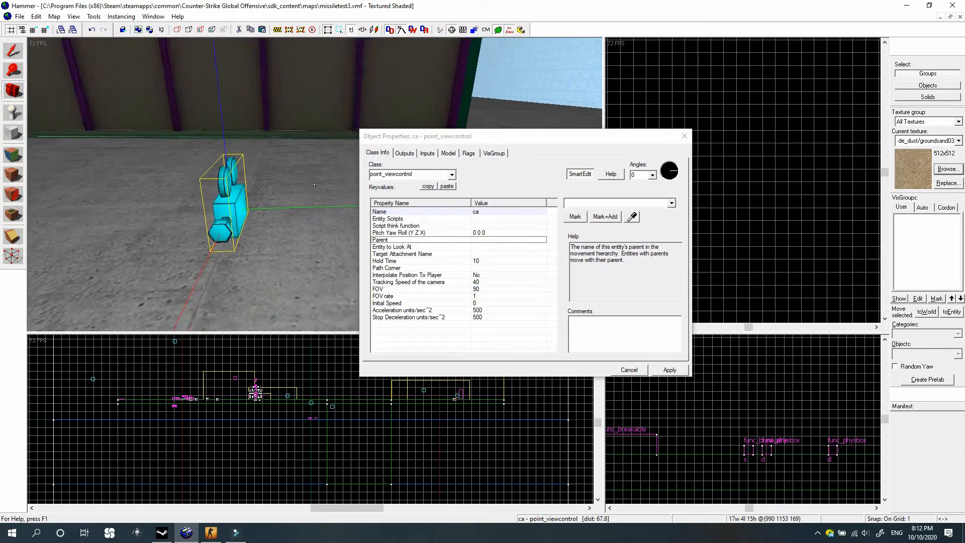
{"action": "key", "text": "w"}
{"action": "key", "text": "s"}
{"action": "key", "text": "z"}
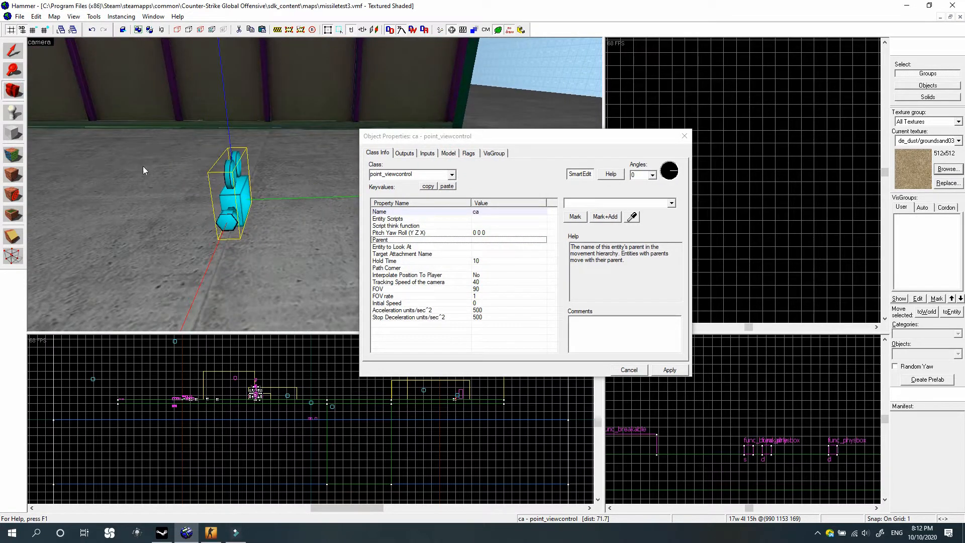
{"action": "key", "text": "z"}
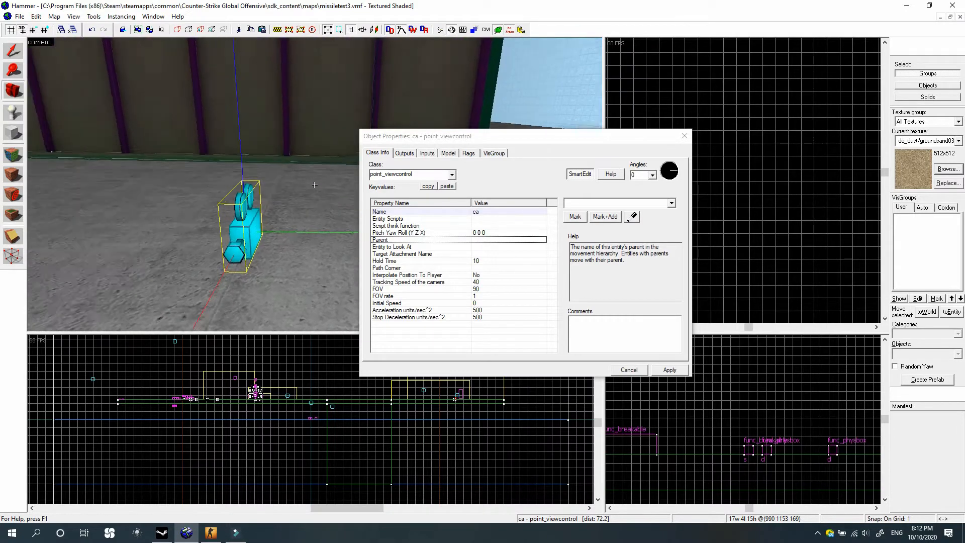
{"action": "key", "text": "w"}
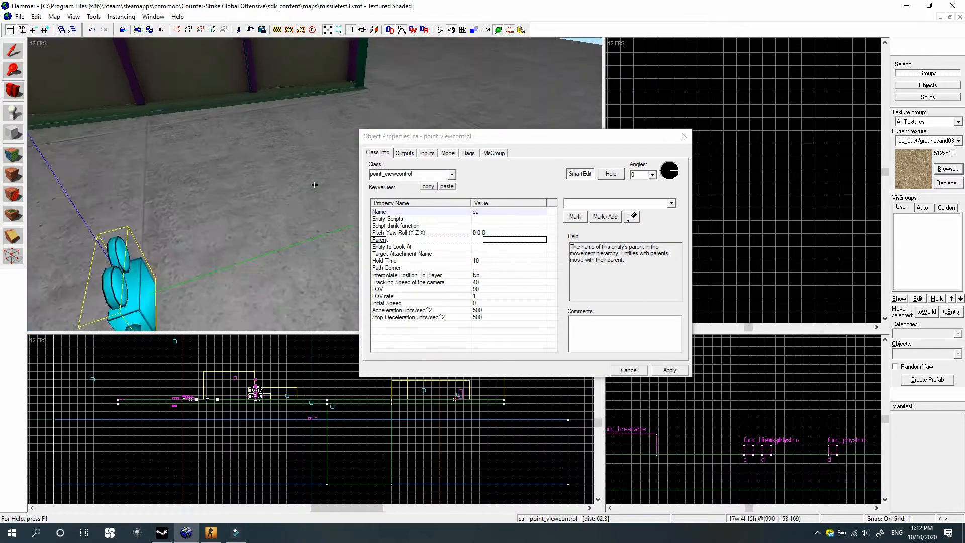
{"action": "key", "text": "s"}
{"action": "key", "text": "z"}
{"action": "left_click", "coordinate": [13, 51]}
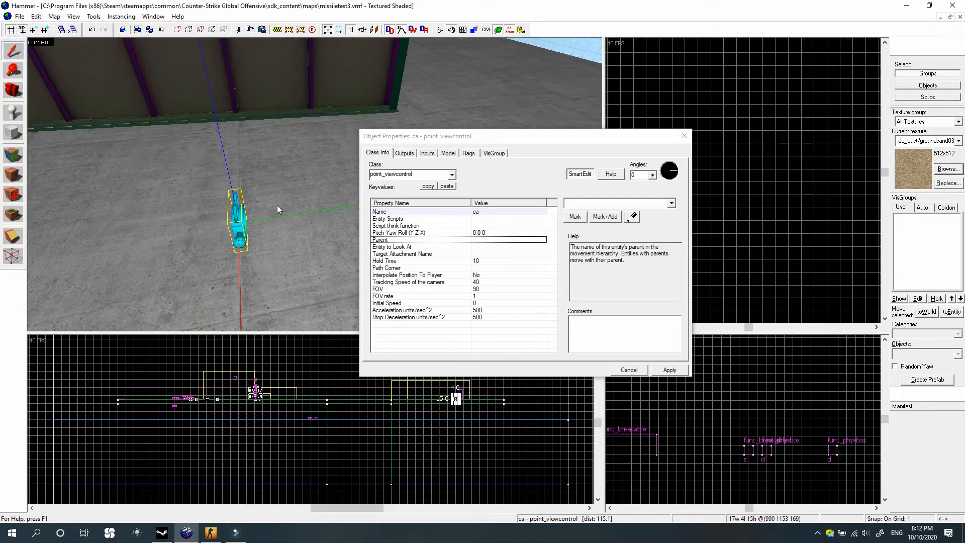
Review the ca camera's Entity to Look At and Parent properties, its outputs, inputs and flags, and close its properties
{"action": "left_click", "coordinate": [491, 247]}
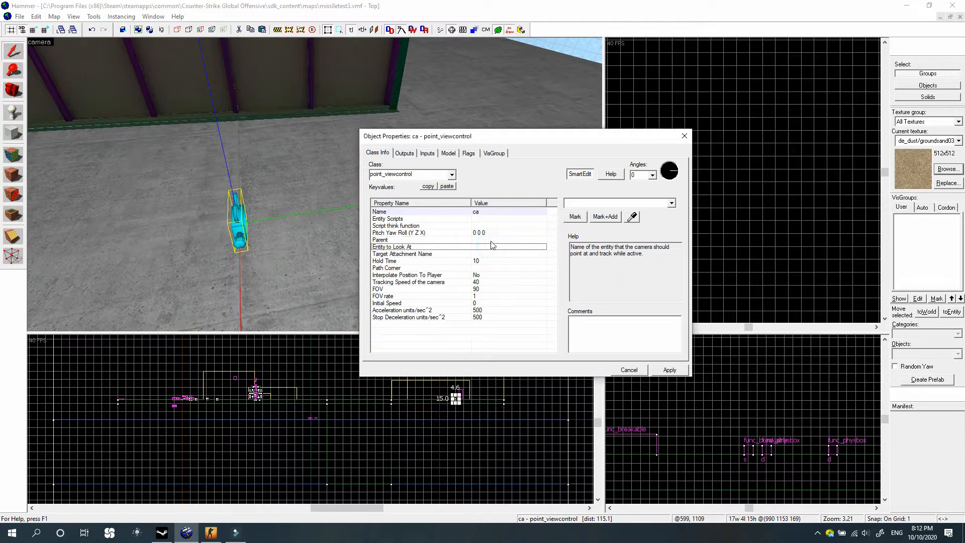
{"action": "left_click", "coordinate": [491, 241]}
{"action": "left_click", "coordinate": [405, 153]}
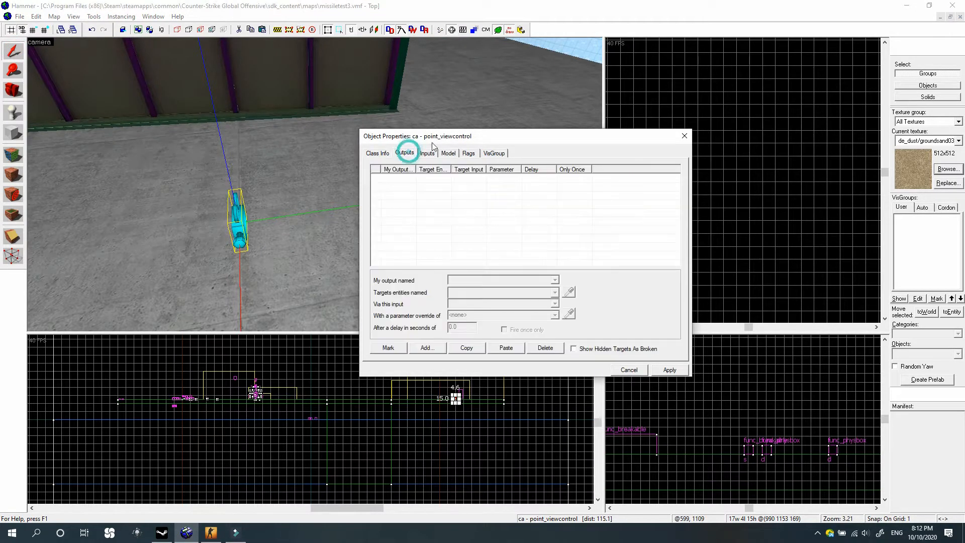
{"action": "left_click", "coordinate": [427, 153]}
{"action": "left_click", "coordinate": [377, 153]}
{"action": "left_click", "coordinate": [467, 153]}
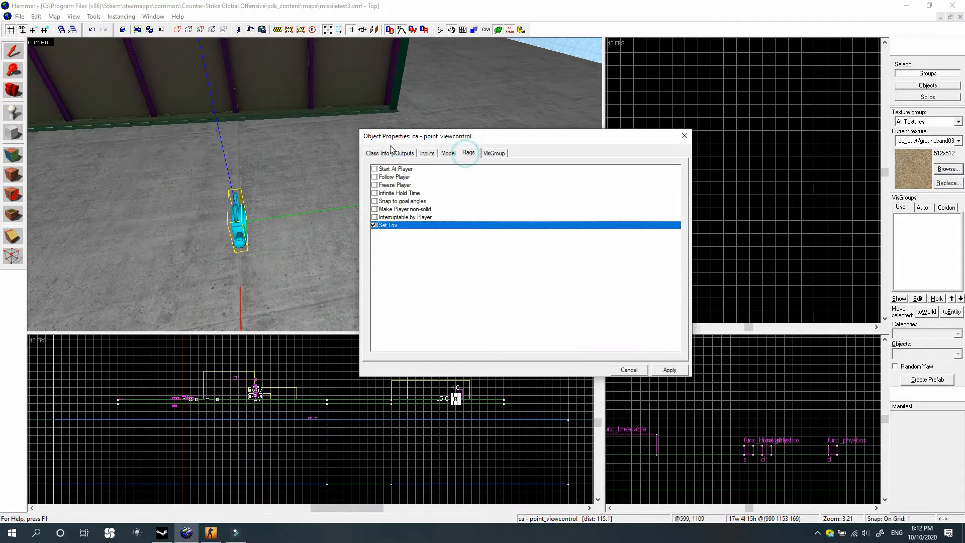
{"action": "left_click", "coordinate": [378, 152]}
{"action": "left_click", "coordinate": [683, 136]}
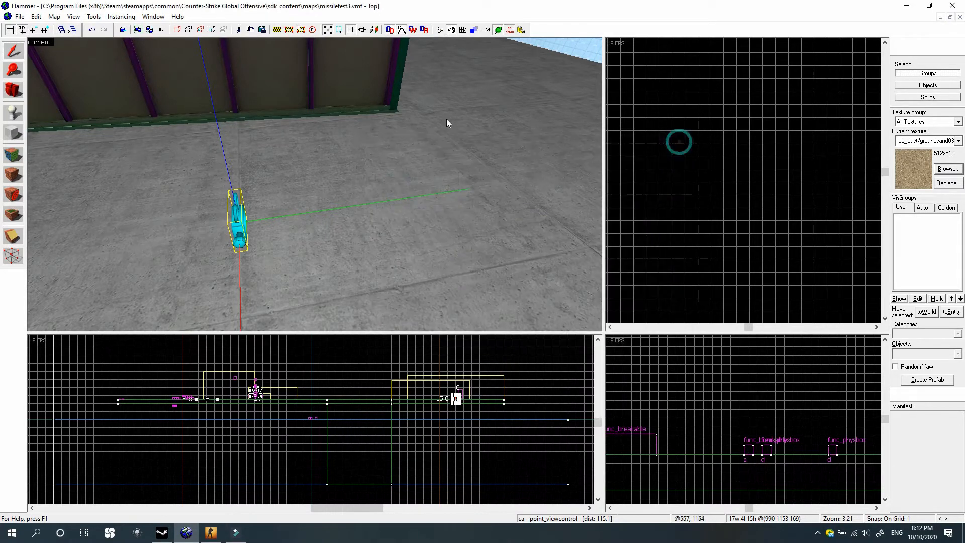
Place a point_tesla entity on the floor beside the ca camera
{"action": "left_click", "coordinate": [12, 112]}
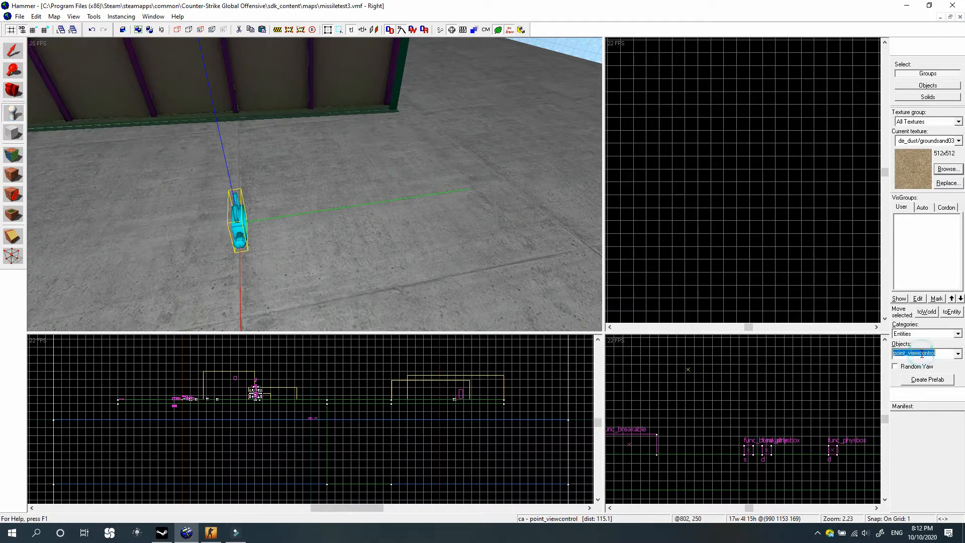
{"action": "type", "text": "poin"}
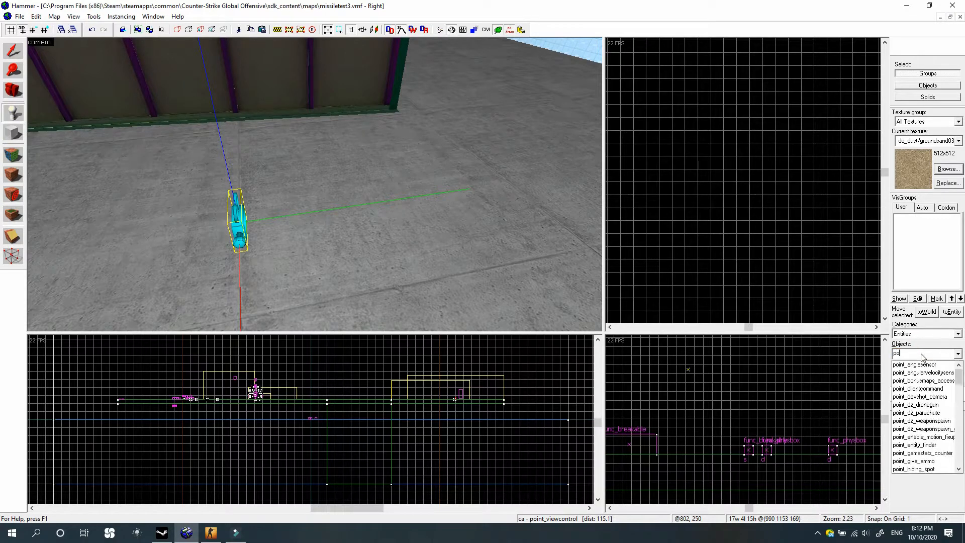
{"action": "type", "text": "t_tesla"}
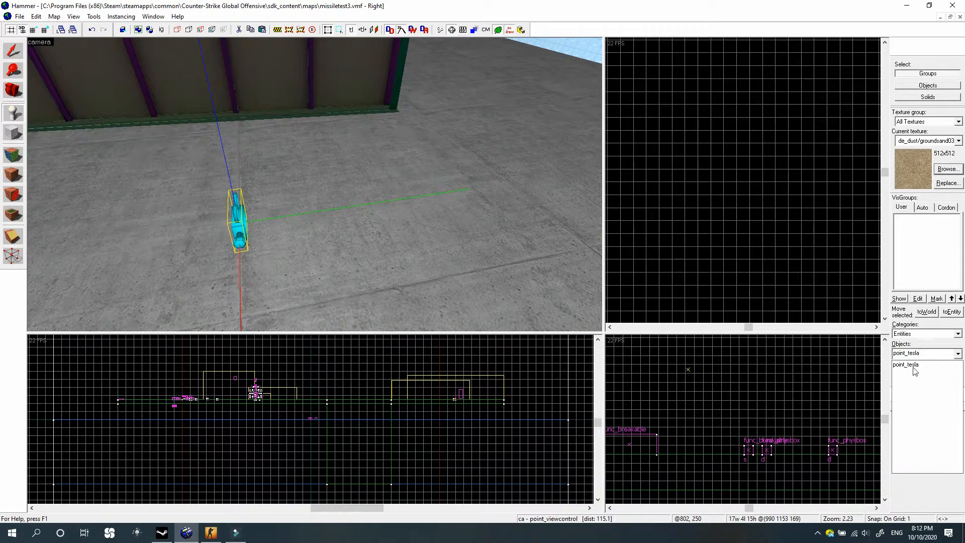
{"action": "left_click", "coordinate": [907, 365]}
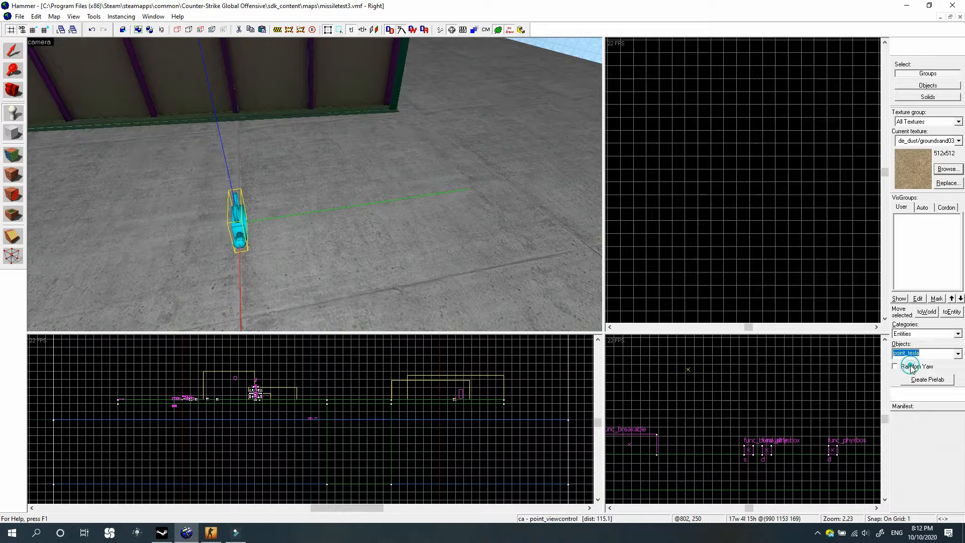
{"action": "left_click", "coordinate": [150, 241]}
Review the point_tesla entity's properties, including the Sound Name description, and close them
{"action": "left_click", "coordinate": [15, 51]}
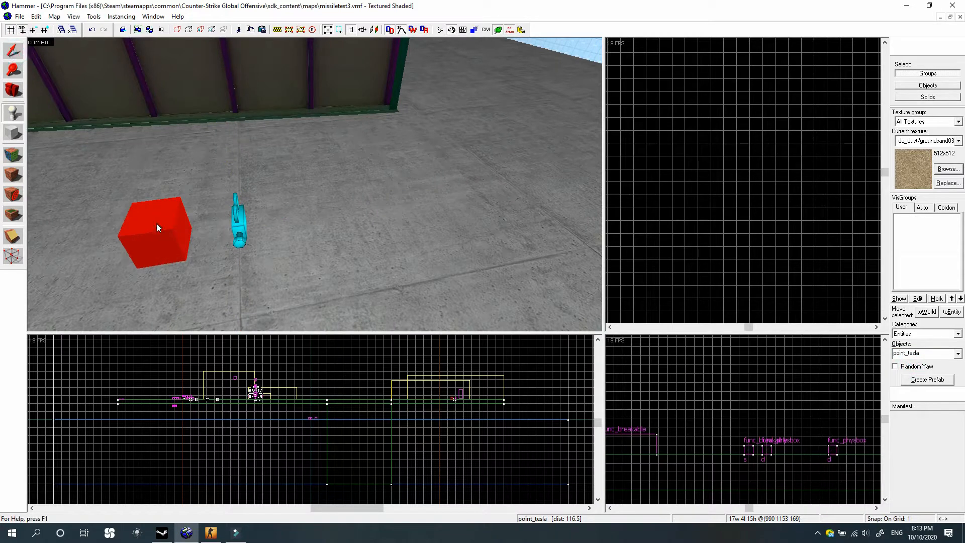
{"action": "left_click", "coordinate": [165, 243]}
{"action": "double_click", "coordinate": [165, 236]}
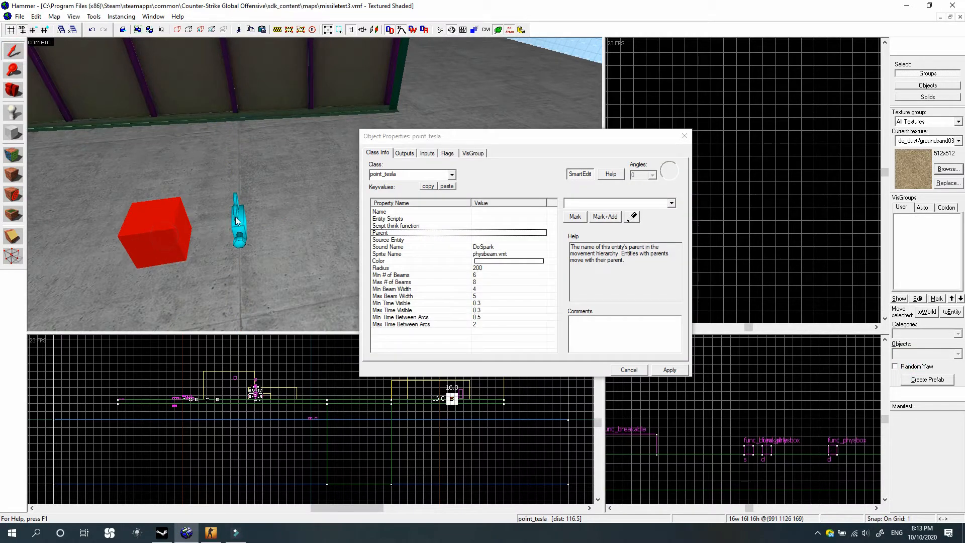
{"action": "left_click", "coordinate": [428, 247]}
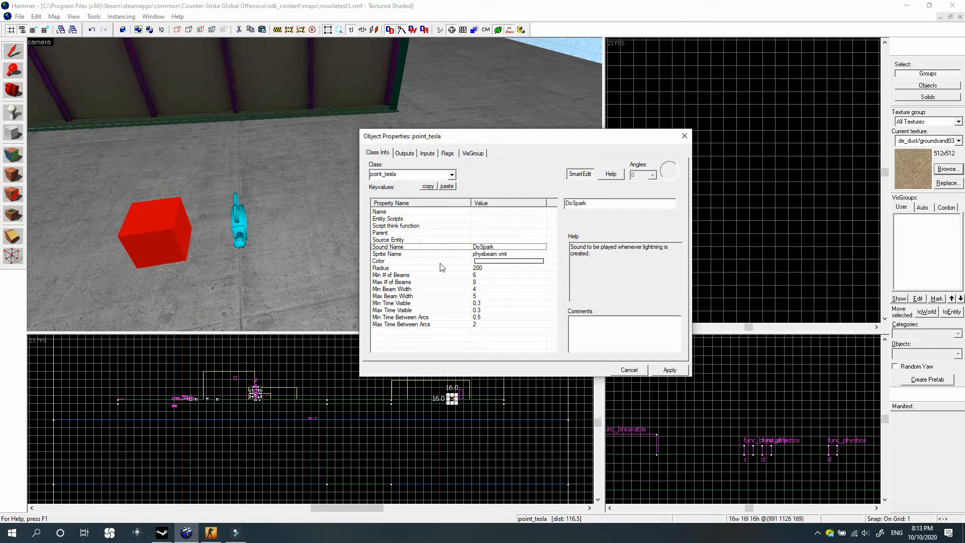
{"action": "left_click", "coordinate": [125, 242]}
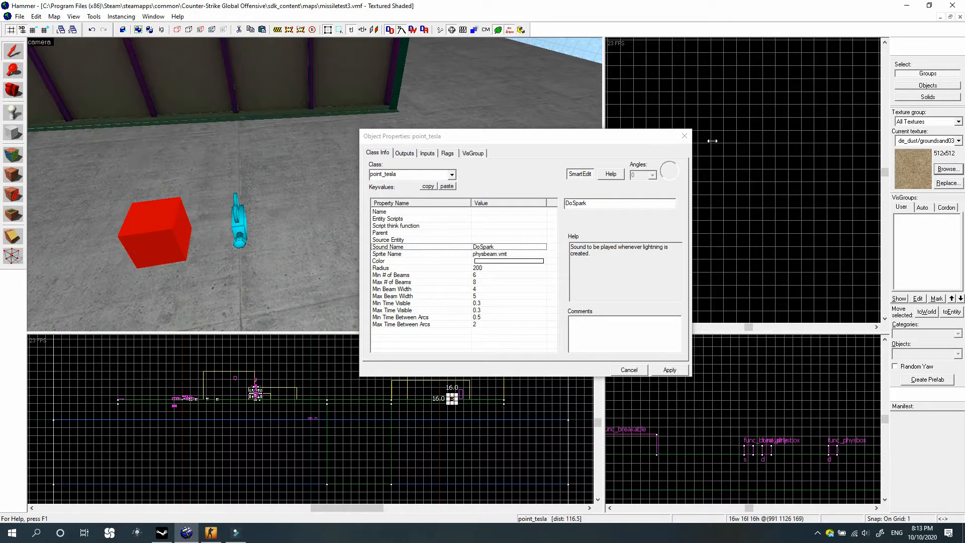
{"action": "left_click", "coordinate": [684, 135]}
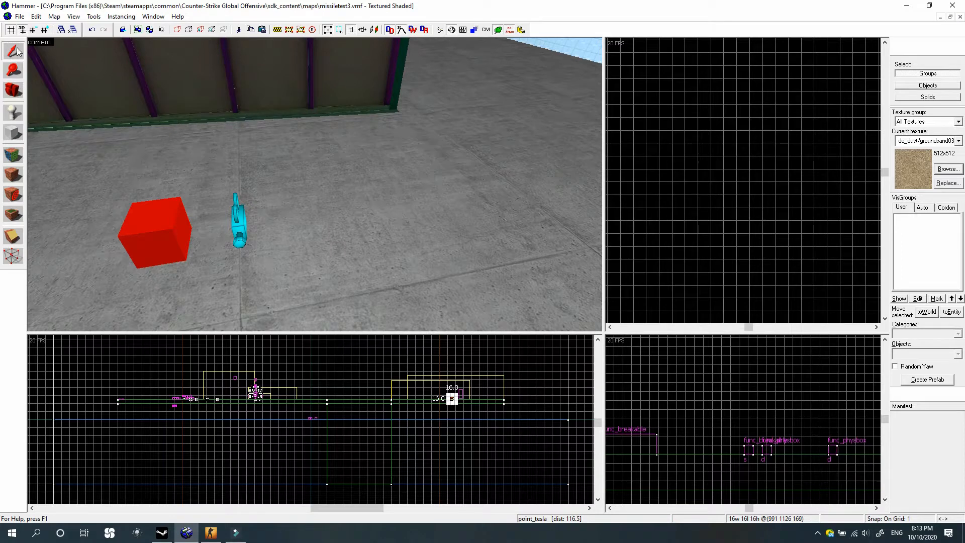
Name the point_tesla entity ca_point, apply it, and check its flags before closing the properties
{"action": "double_click", "coordinate": [239, 232]}
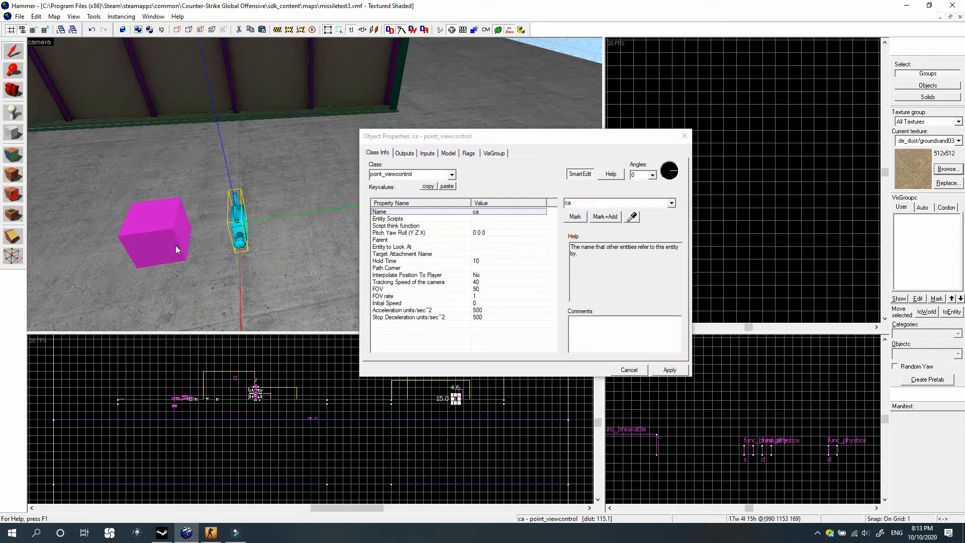
{"action": "left_click", "coordinate": [170, 232]}
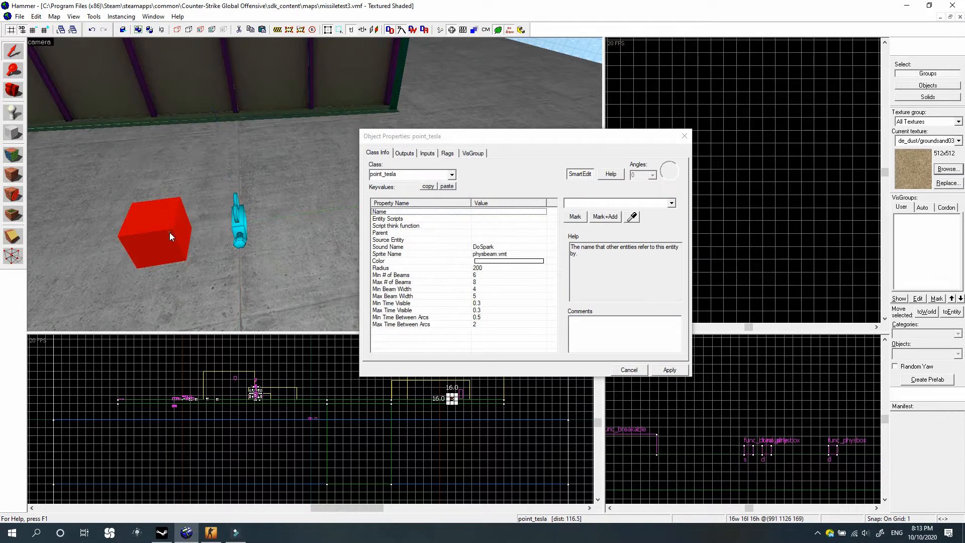
{"action": "left_click", "coordinate": [588, 204]}
{"action": "type", "text": "ca-"}
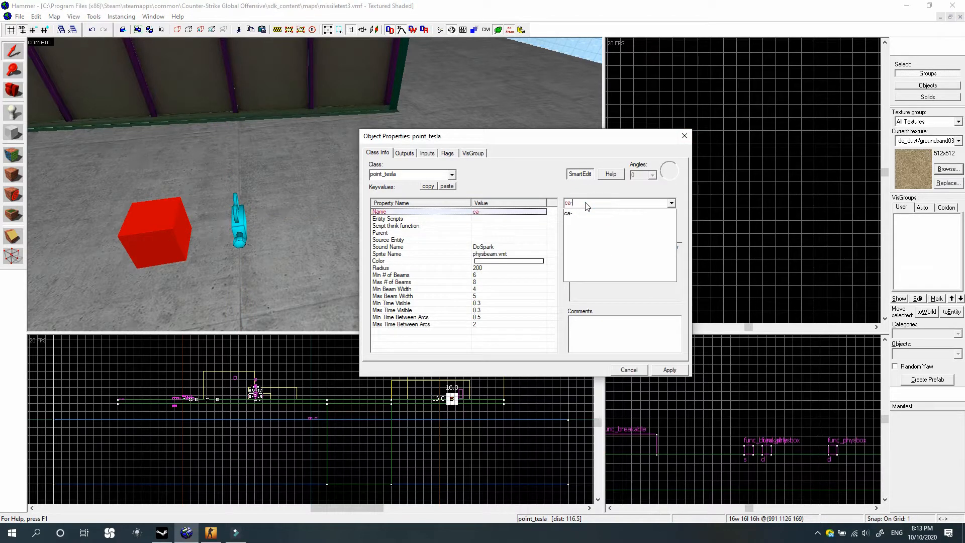
{"action": "key", "text": "BackSpace"}
{"action": "type", "text": "_point"}
{"action": "left_click", "coordinate": [580, 214]}
{"action": "left_click", "coordinate": [662, 370]}
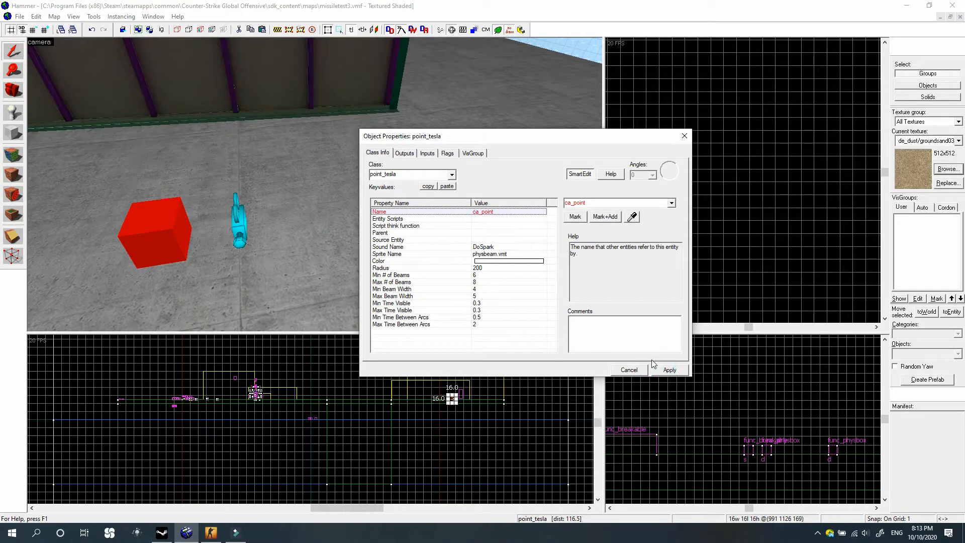
{"action": "left_click", "coordinate": [447, 154]}
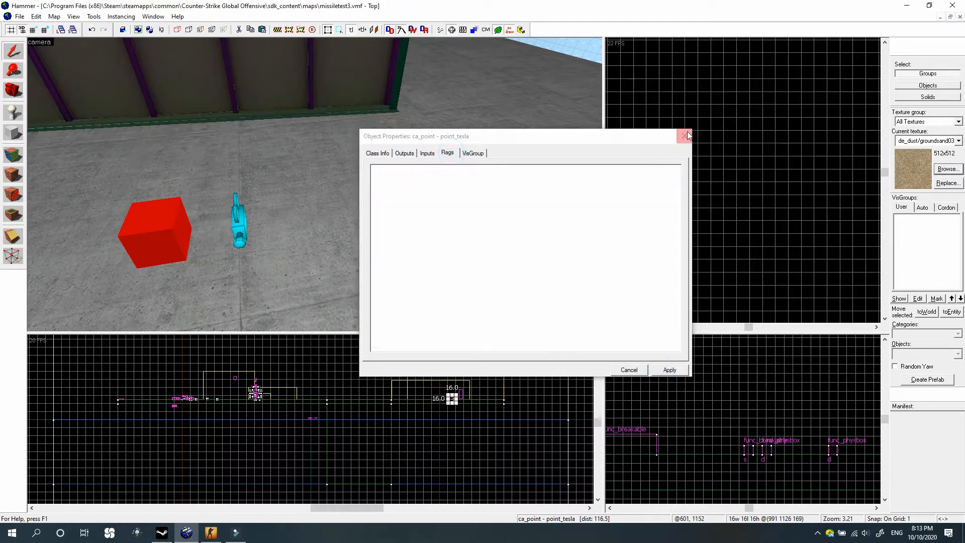
{"action": "left_click", "coordinate": [684, 136]}
Move the ca_point entity horizontally into the furnished room, to about 558, 964, and check its placement there
{"action": "scroll", "coordinate": [737, 189], "scroll_direction": "down", "scroll_amount": 10}
{"action": "scroll", "coordinate": [754, 194], "scroll_direction": "up", "scroll_amount": 12}
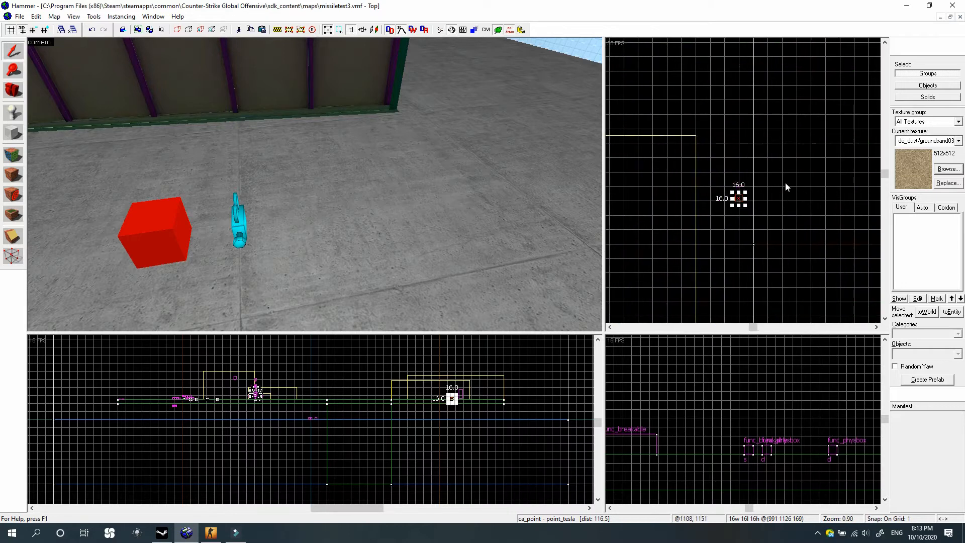
{"action": "scroll", "coordinate": [792, 191], "scroll_direction": "down", "scroll_amount": 10}
{"action": "left_click_drag", "start_coordinate": [704, 211], "coordinate": [728, 216]}
{"action": "scroll", "coordinate": [720, 210], "scroll_direction": "up", "scroll_amount": 3}
{"action": "scroll", "coordinate": [717, 211], "scroll_direction": "up", "scroll_amount": 2}
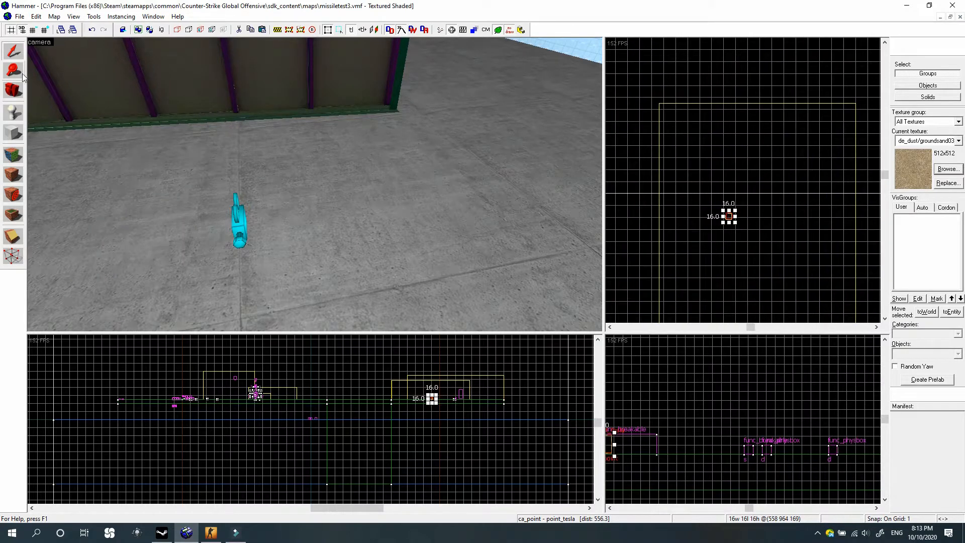
{"action": "left_click", "coordinate": [6, 96]}
{"action": "key", "text": "z"}
{"action": "key", "text": "w"}
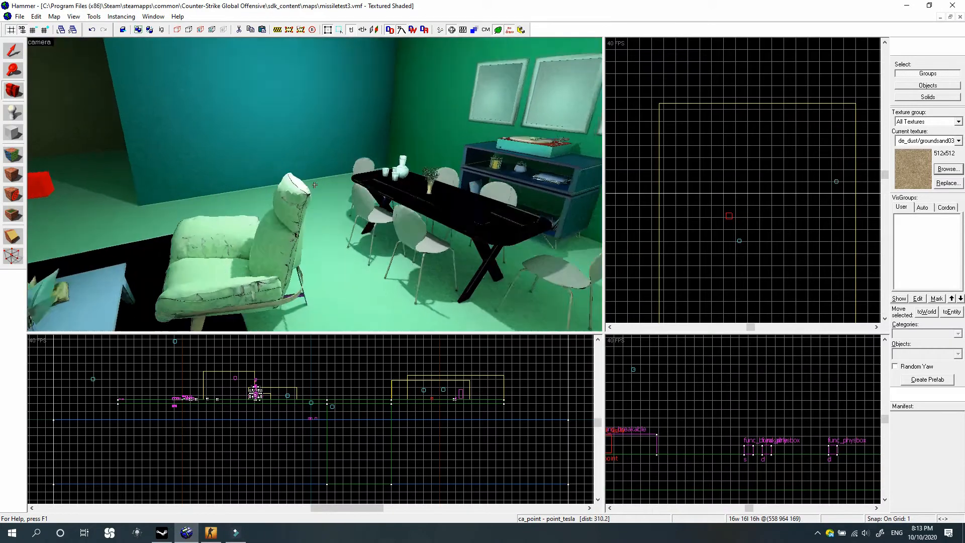
{"action": "key", "text": "w"}
{"action": "key", "text": "z"}
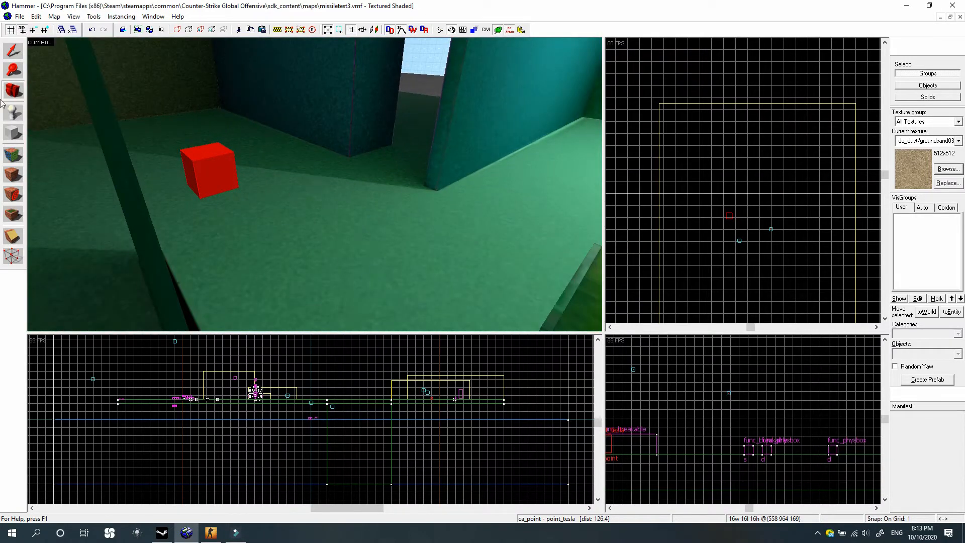
Reposition the ca_point entity horizontally within the furnished room to about 653, 1031, near the blue wall's corner
{"action": "left_click", "coordinate": [14, 54]}
{"action": "left_click", "coordinate": [223, 155]}
{"action": "scroll", "coordinate": [732, 219], "scroll_direction": "up", "scroll_amount": 12}
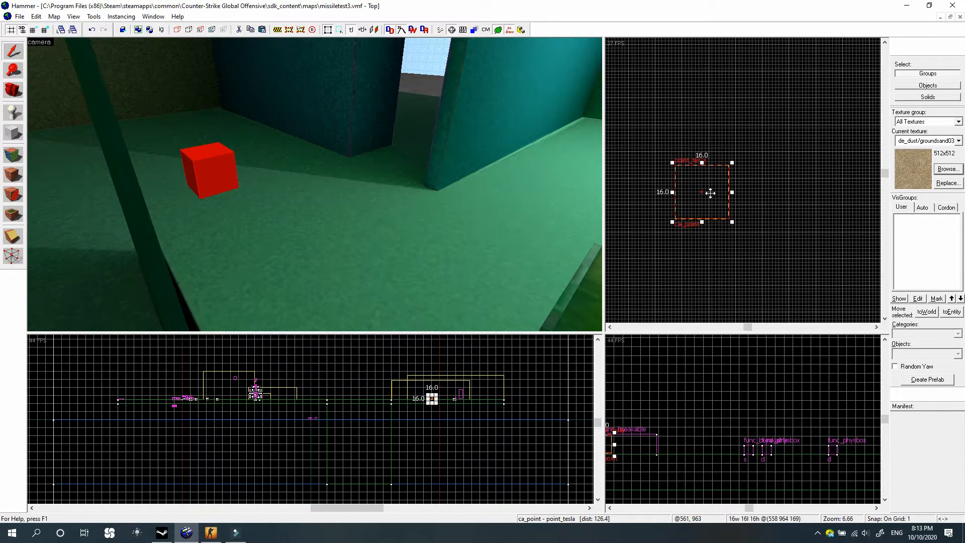
{"action": "left_click_drag", "start_coordinate": [707, 189], "coordinate": [821, 264]}
{"action": "scroll", "coordinate": [804, 236], "scroll_direction": "down", "scroll_amount": 1}
{"action": "left_click_drag", "start_coordinate": [788, 219], "coordinate": [854, 163]}
{"action": "scroll", "coordinate": [748, 238], "scroll_direction": "down", "scroll_amount": 3}
{"action": "left_click_drag", "start_coordinate": [702, 235], "coordinate": [748, 119]}
{"action": "key", "text": "z"}
{"action": "key", "text": "s"}
{"action": "key", "text": "z"}
Raise the ca_point entity above the room's floor to a height coordinate of about 217
{"action": "scroll", "coordinate": [695, 366], "scroll_direction": "down", "scroll_amount": 6}
{"action": "scroll", "coordinate": [680, 357], "scroll_direction": "up", "scroll_amount": 5}
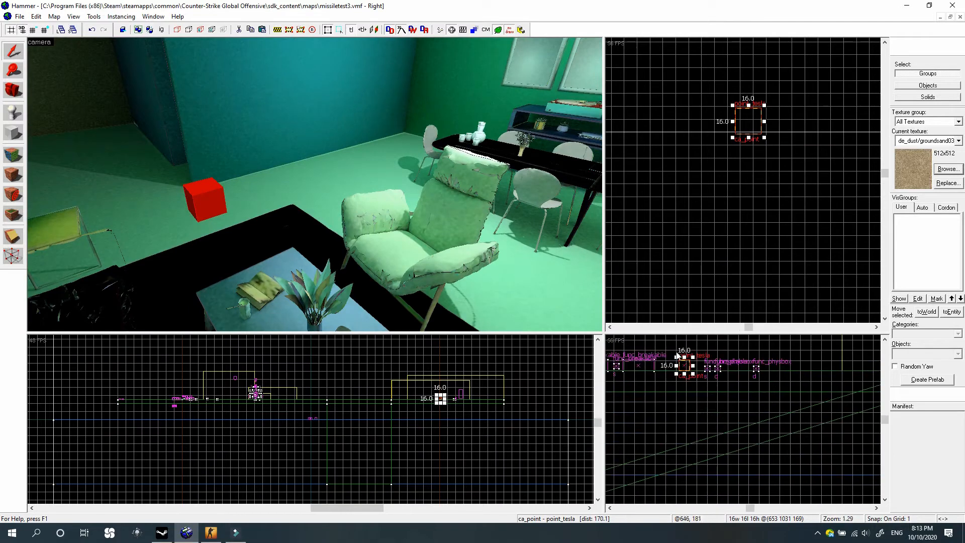
{"action": "scroll", "coordinate": [711, 433], "scroll_direction": "down", "scroll_amount": 4}
{"action": "scroll", "coordinate": [714, 436], "scroll_direction": "up", "scroll_amount": 3}
{"action": "left_click_drag", "start_coordinate": [717, 437], "coordinate": [719, 400]}
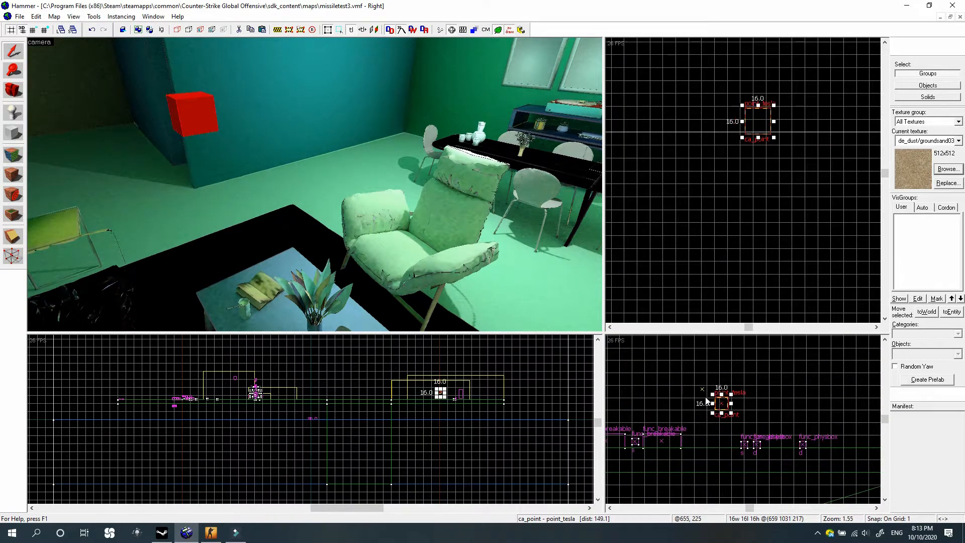
Examine the furnished room from the ca_point position and return to the ca camera outside the container
{"action": "left_click", "coordinate": [14, 90]}
{"action": "key", "text": "w"}
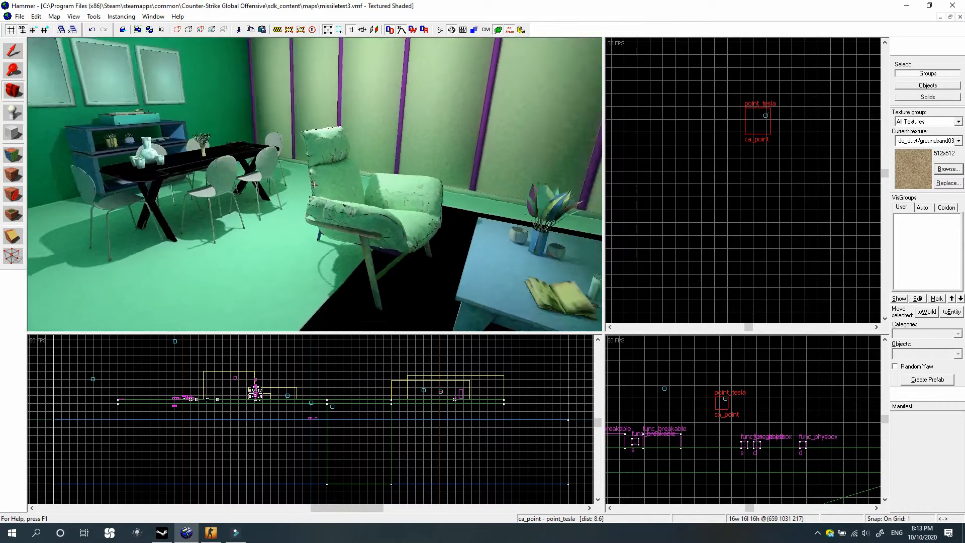
{"action": "key", "text": "w"}
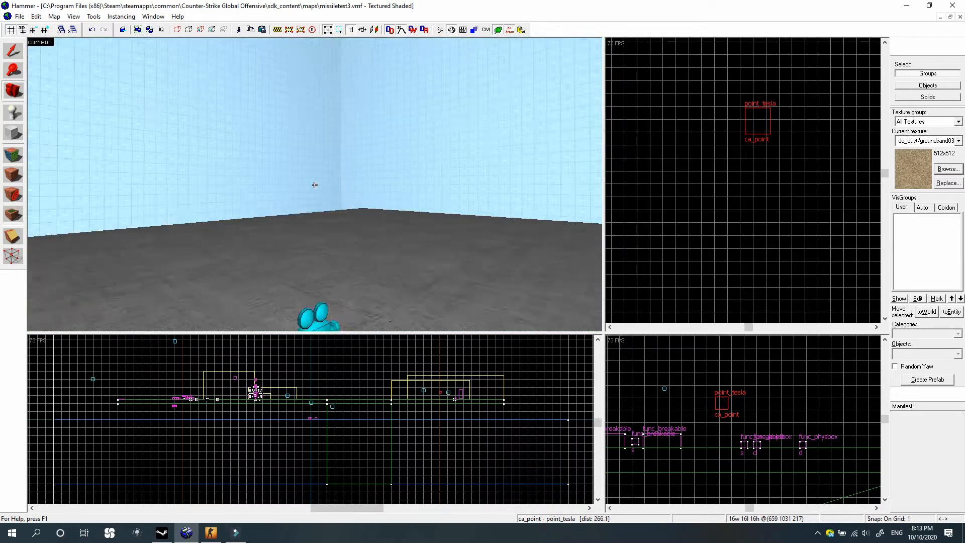
{"action": "key", "text": "z"}
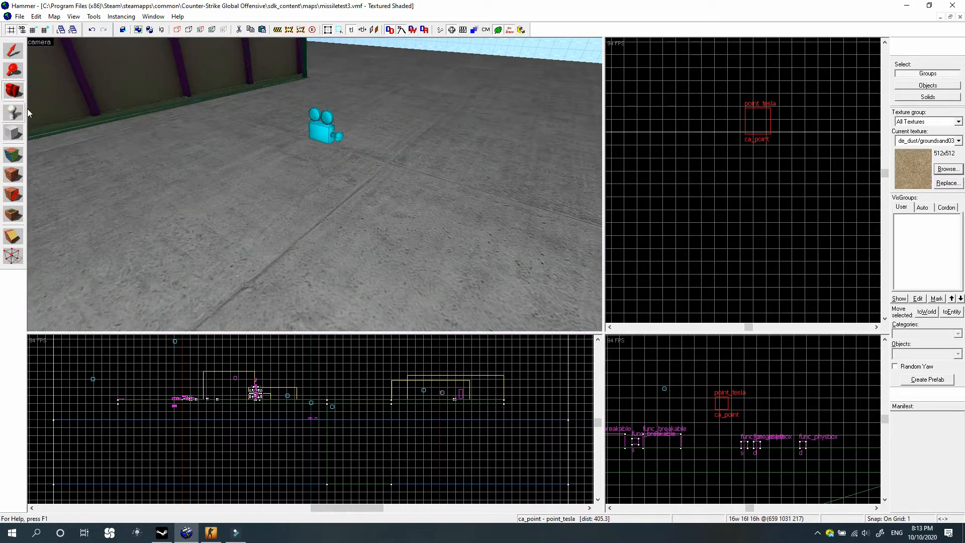
{"action": "key", "text": "z"}
{"action": "key", "text": "d"}
{"action": "key", "text": "s"}
{"action": "key", "text": "z"}
{"action": "key", "text": "shift+e"}
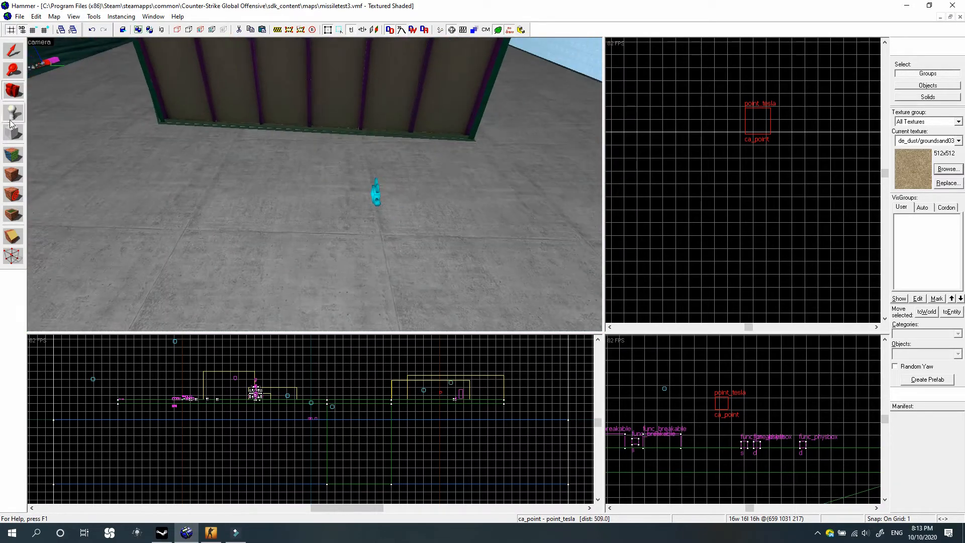
Place a logic_measure_movement entity on the floor beside the ca camera, in front of the green container
{"action": "double_click", "coordinate": [908, 354]}
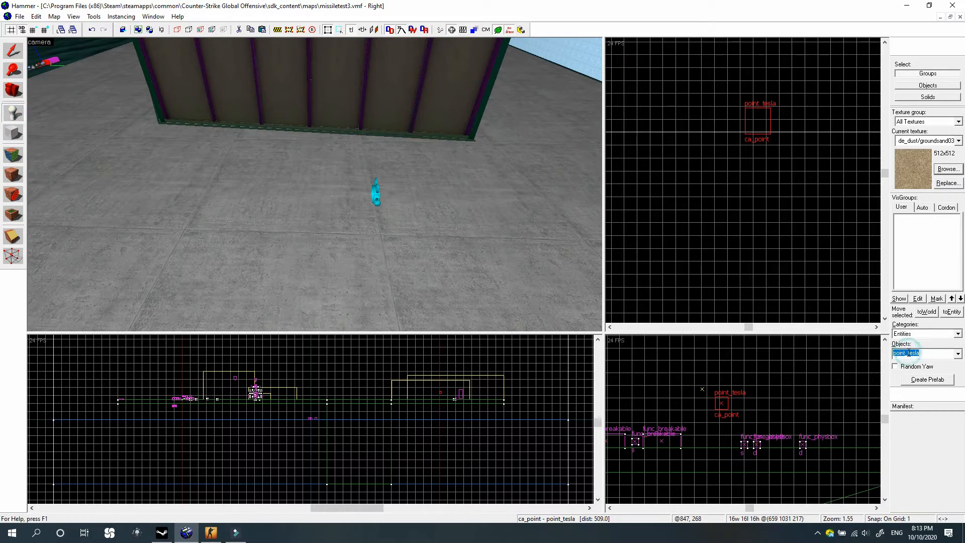
{"action": "type", "text": "mea"}
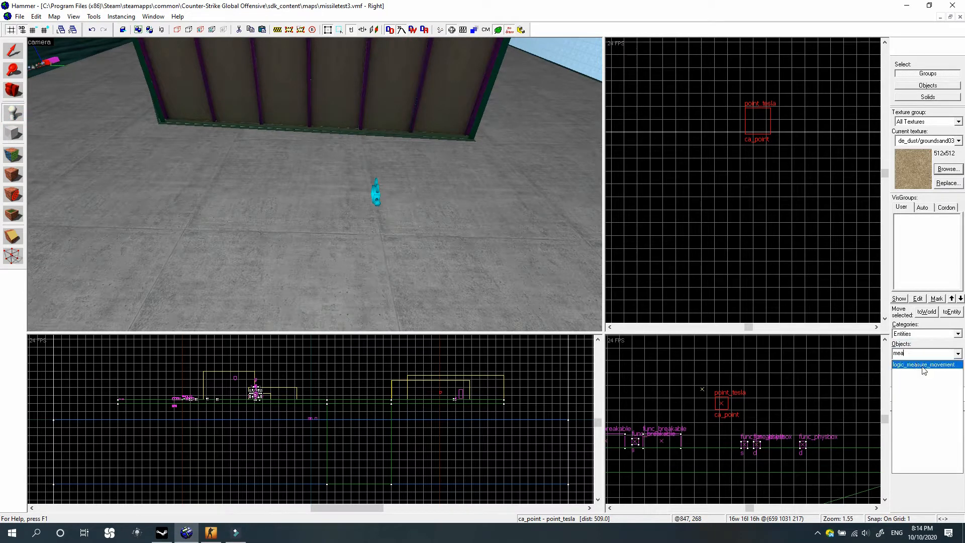
{"action": "left_click", "coordinate": [923, 364]}
{"action": "left_click", "coordinate": [316, 201]}
{"action": "key", "text": "shift+s"}
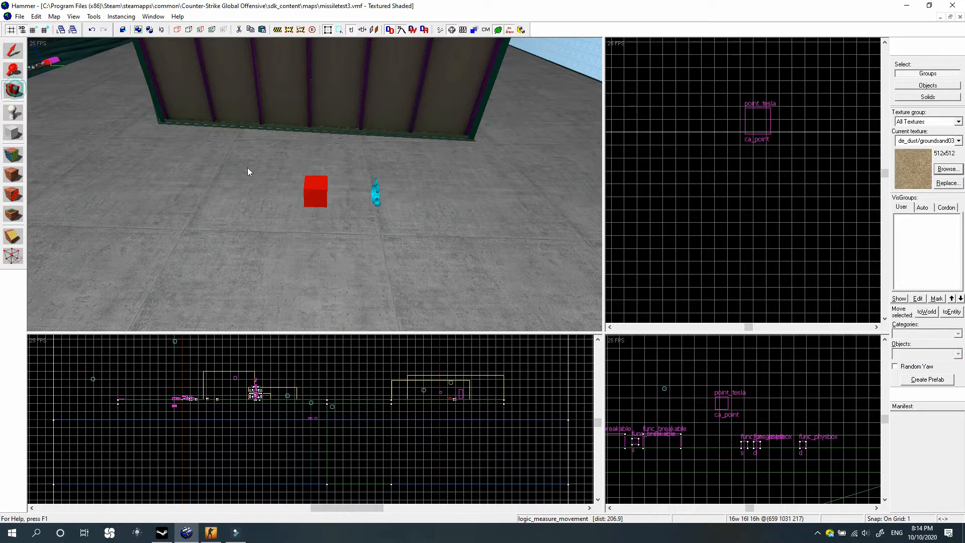
Set the logic_measure_movement entity's Movement scale to 1000000
{"action": "scroll", "coordinate": [312, 175], "scroll_direction": "up", "scroll_amount": 5}
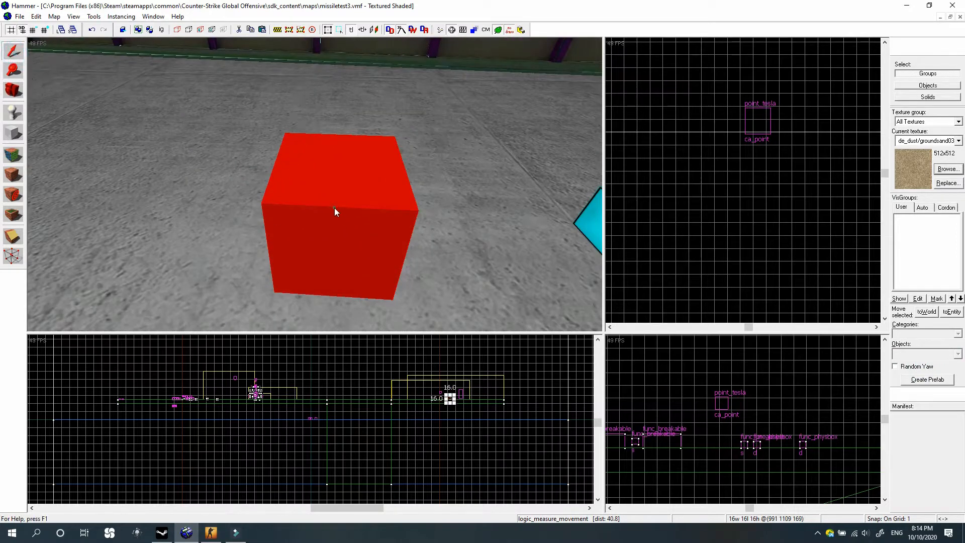
{"action": "double_click", "coordinate": [333, 207]}
{"action": "scroll", "coordinate": [295, 212], "scroll_direction": "down", "scroll_amount": 5}
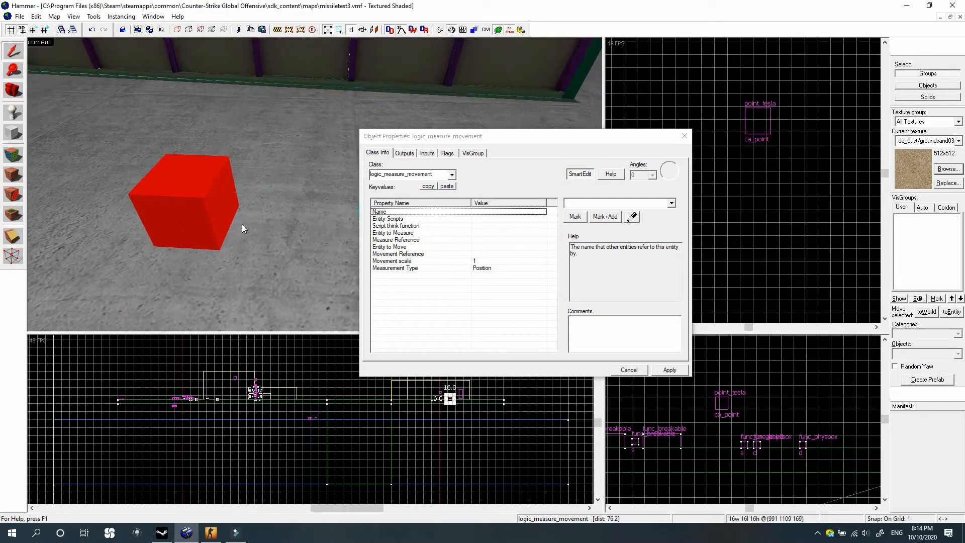
{"action": "left_click", "coordinate": [488, 255]}
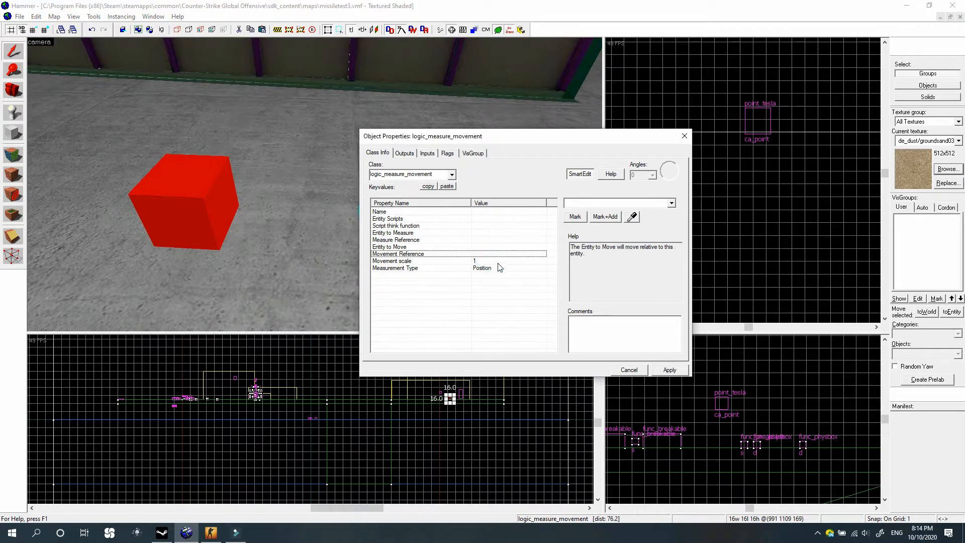
{"action": "left_click", "coordinate": [490, 261]}
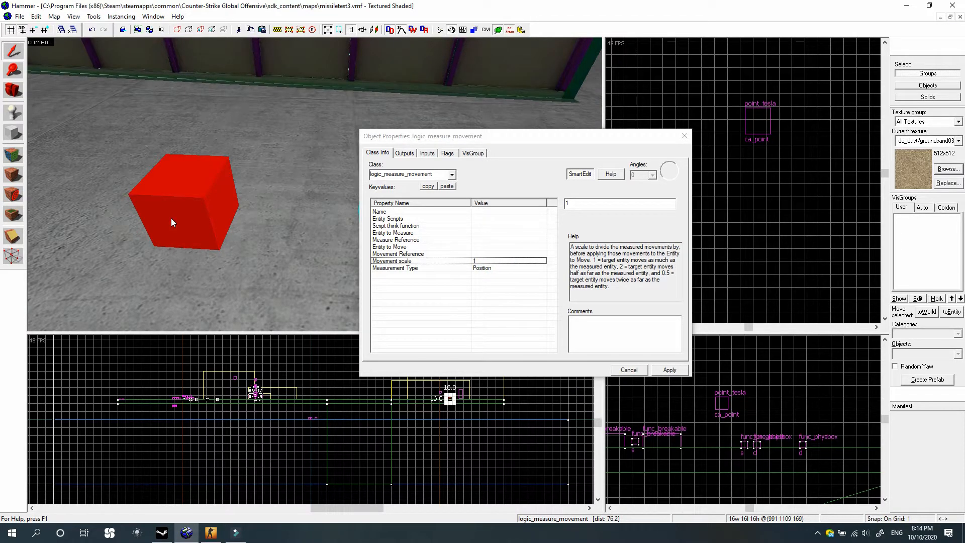
{"action": "left_click", "coordinate": [585, 228]}
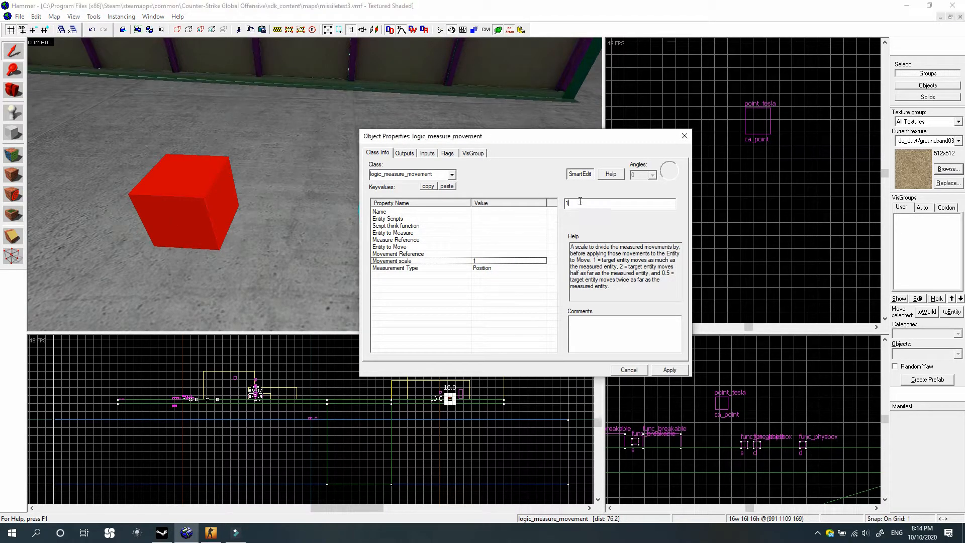
{"action": "left_click", "coordinate": [570, 202]}
{"action": "type", "text": "000000"}
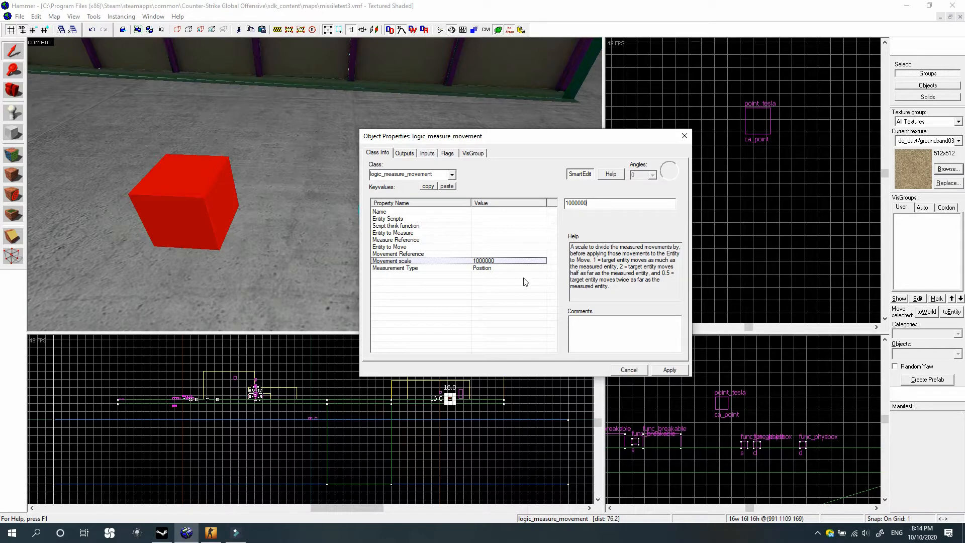
Set the entity's Measurement Type to Eye position and apply the properties
{"action": "left_click", "coordinate": [490, 268]}
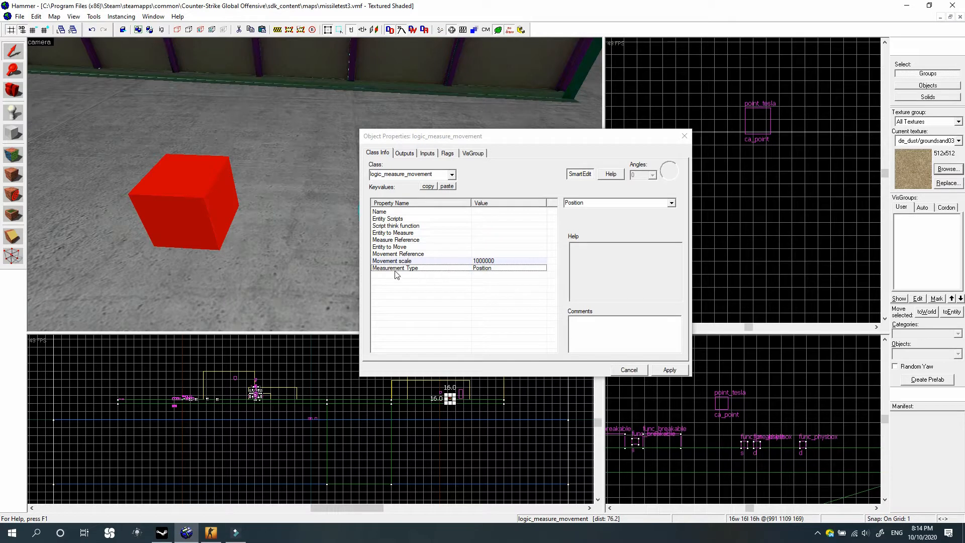
{"action": "left_click", "coordinate": [670, 203]}
{"action": "left_click", "coordinate": [594, 218]}
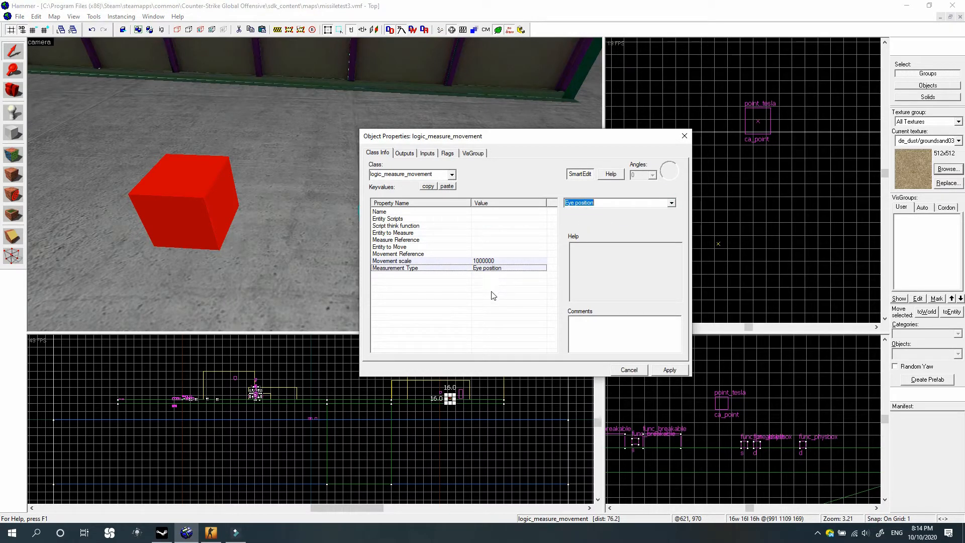
{"action": "left_click", "coordinate": [672, 372]}
{"action": "left_click", "coordinate": [684, 135]}
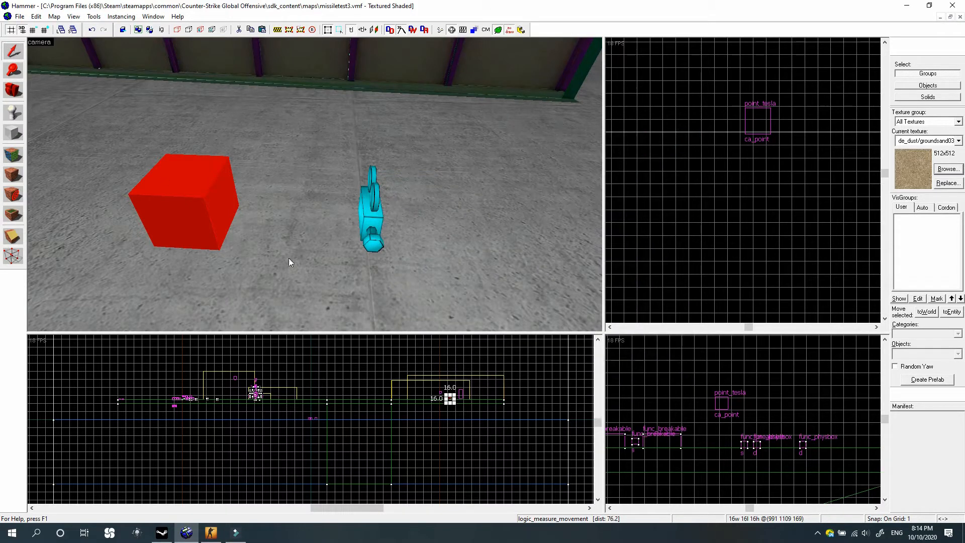
Move the logic_measure_movement entity right beside the ca camera, to about 992, 1136, 176
{"action": "scroll", "coordinate": [691, 439], "scroll_direction": "up", "scroll_amount": 11}
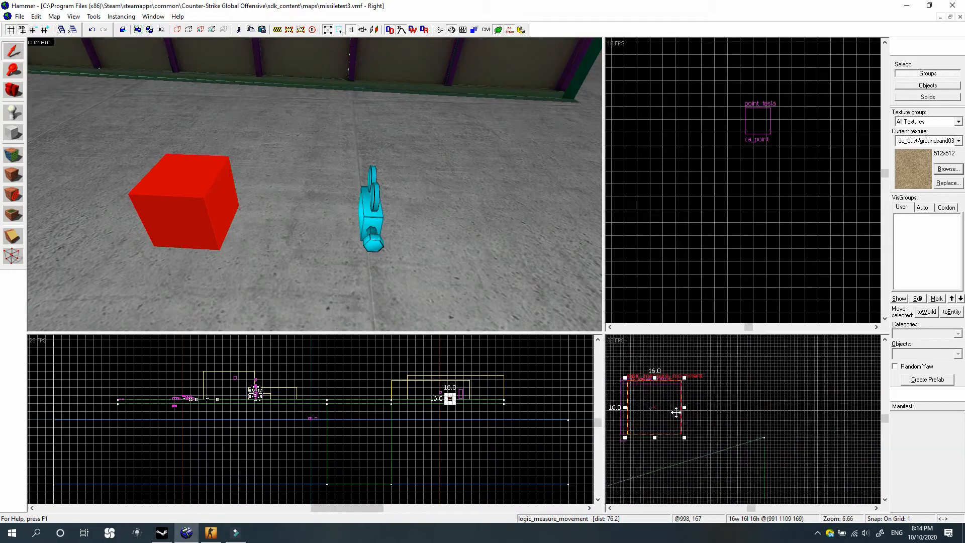
{"action": "left_click_drag", "start_coordinate": [650, 405], "coordinate": [668, 381]}
{"action": "scroll", "coordinate": [720, 453], "scroll_direction": "down", "scroll_amount": 8}
{"action": "scroll", "coordinate": [702, 425], "scroll_direction": "up", "scroll_amount": 10}
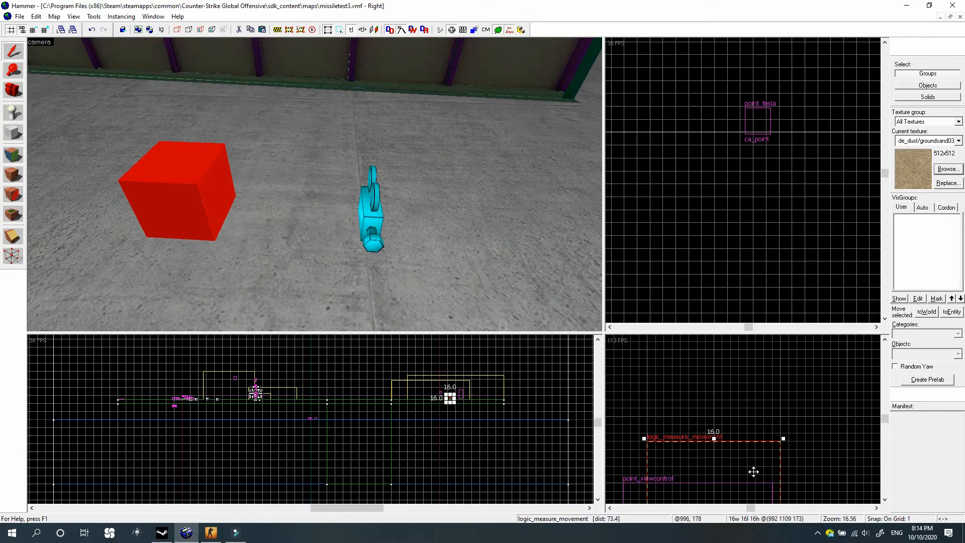
{"action": "left_click_drag", "start_coordinate": [753, 480], "coordinate": [771, 387]}
{"action": "left_click", "coordinate": [374, 220]}
{"action": "scroll", "coordinate": [799, 417], "scroll_direction": "down", "scroll_amount": 4}
{"action": "scroll", "coordinate": [753, 455], "scroll_direction": "up", "scroll_amount": 3}
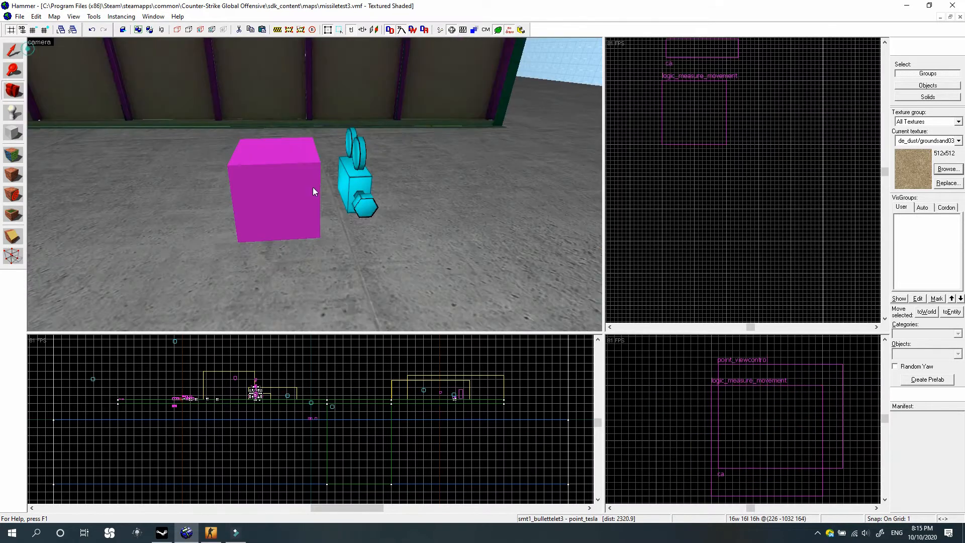
Set the logic_measure_movement entity's Movement Reference to ca_point by picking that entity in the furnished room
{"action": "left_click", "coordinate": [13, 50]}
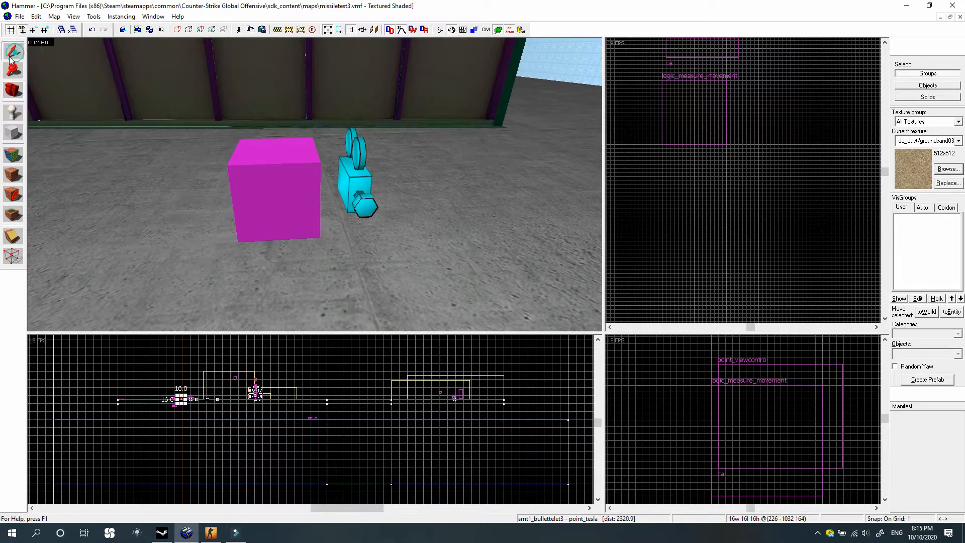
{"action": "scroll", "coordinate": [231, 237], "scroll_direction": "down", "scroll_amount": 1}
{"action": "double_click", "coordinate": [303, 188]}
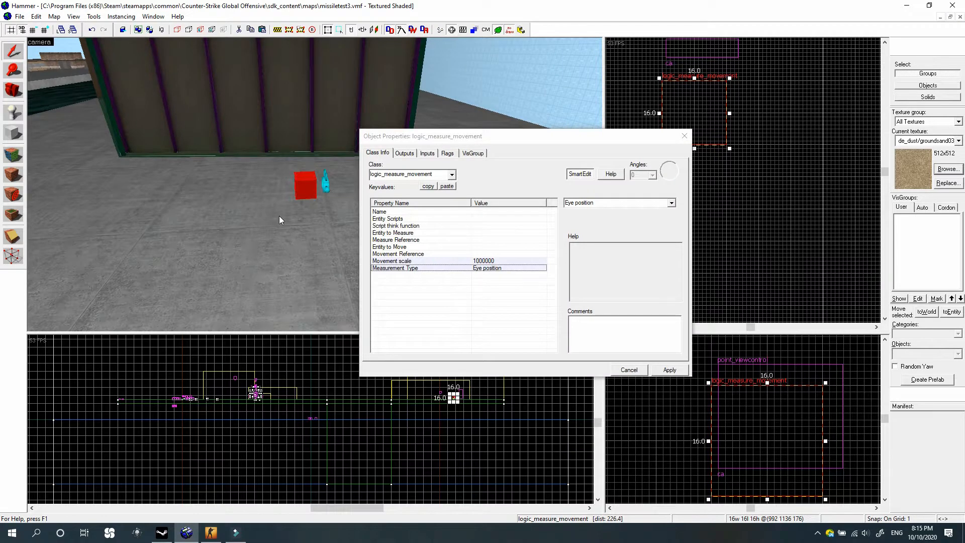
{"action": "scroll", "coordinate": [272, 174], "scroll_direction": "down", "scroll_amount": 1}
{"action": "scroll", "coordinate": [272, 177], "scroll_direction": "up", "scroll_amount": 2}
{"action": "left_click", "coordinate": [398, 254]}
{"action": "left_click", "coordinate": [632, 217]}
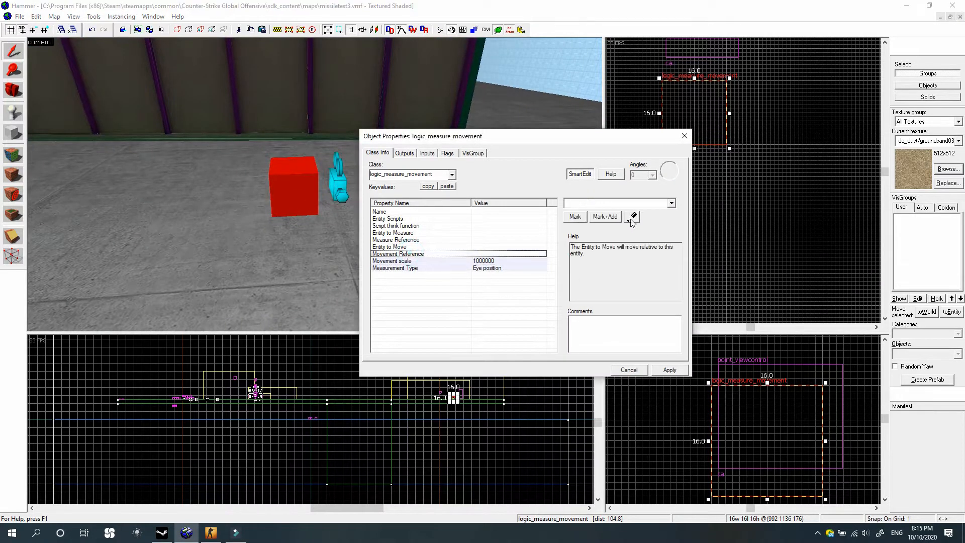
{"action": "key", "text": "z"}
{"action": "key", "text": "w"}
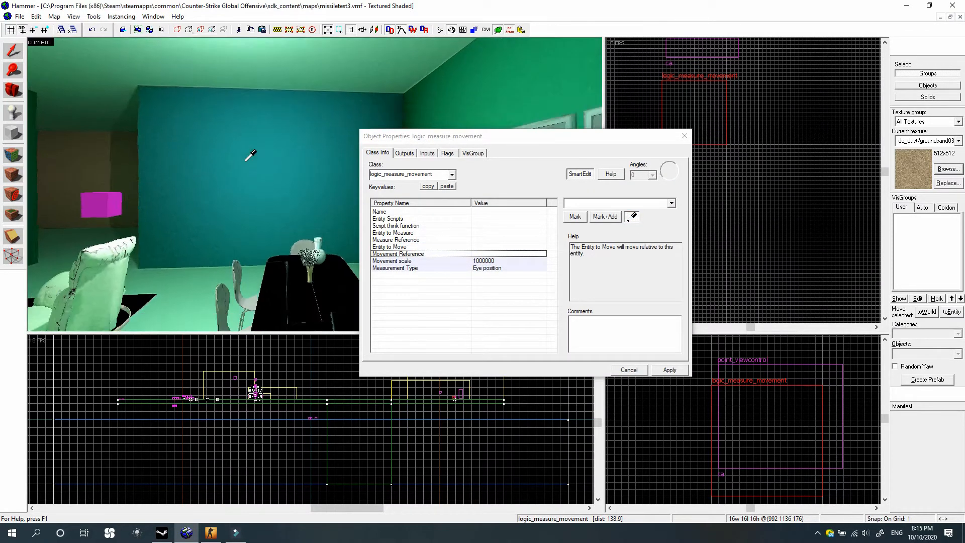
{"action": "left_click", "coordinate": [246, 160]}
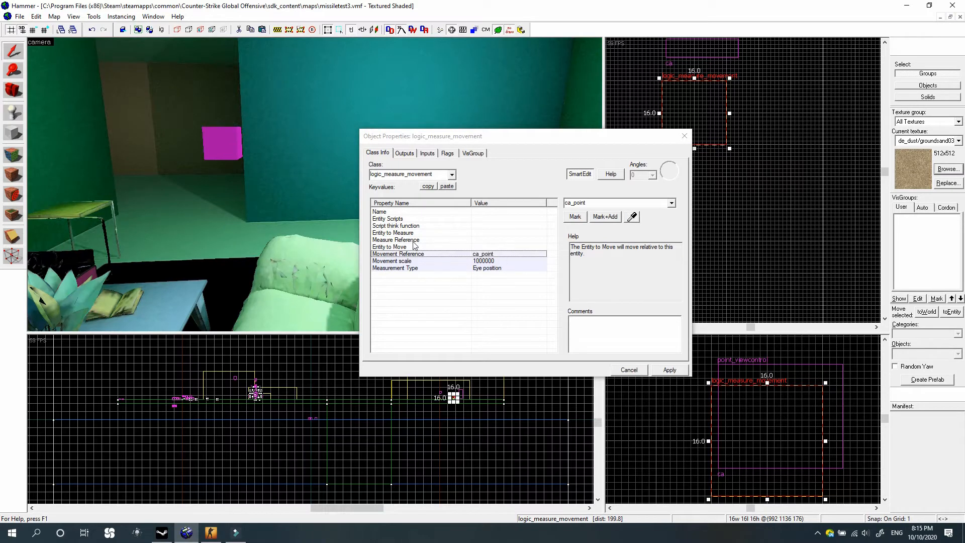
Set the Measure Reference to ca_point by picking the same entity in the room
{"action": "left_click", "coordinate": [402, 240]}
{"action": "left_click", "coordinate": [631, 217]}
{"action": "left_click", "coordinate": [223, 141]}
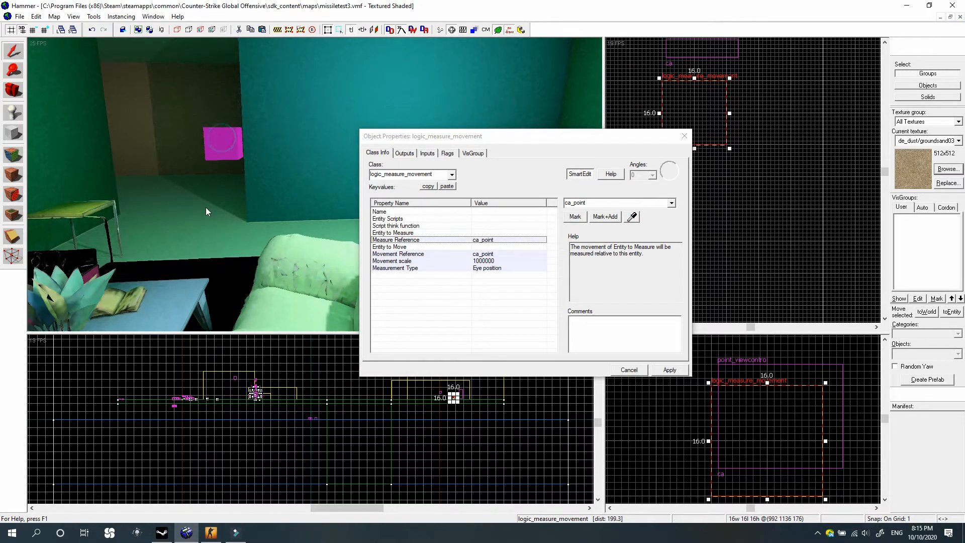
Set the Entity to Measure to ca_player
{"action": "key", "text": "s"}
{"action": "left_click", "coordinate": [412, 232]}
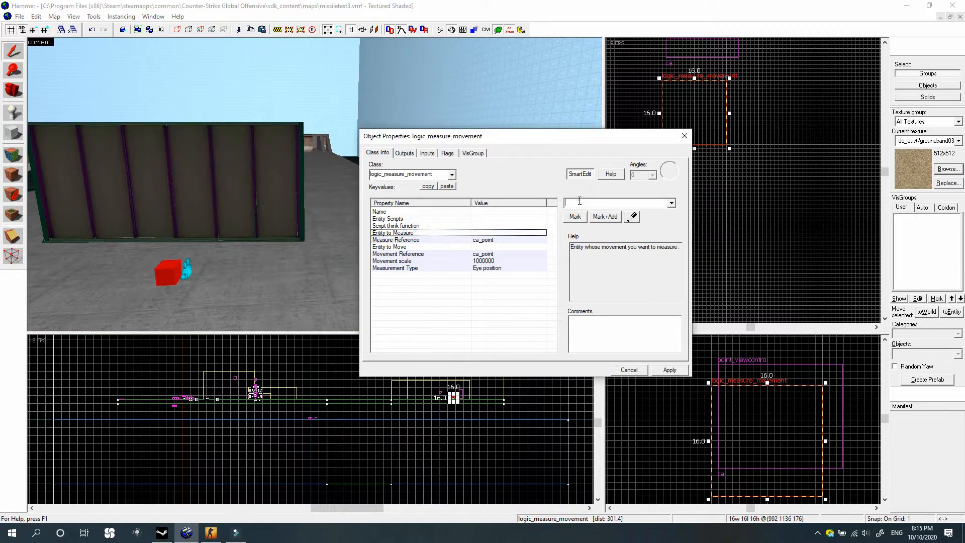
{"action": "type", "text": "ca_player"}
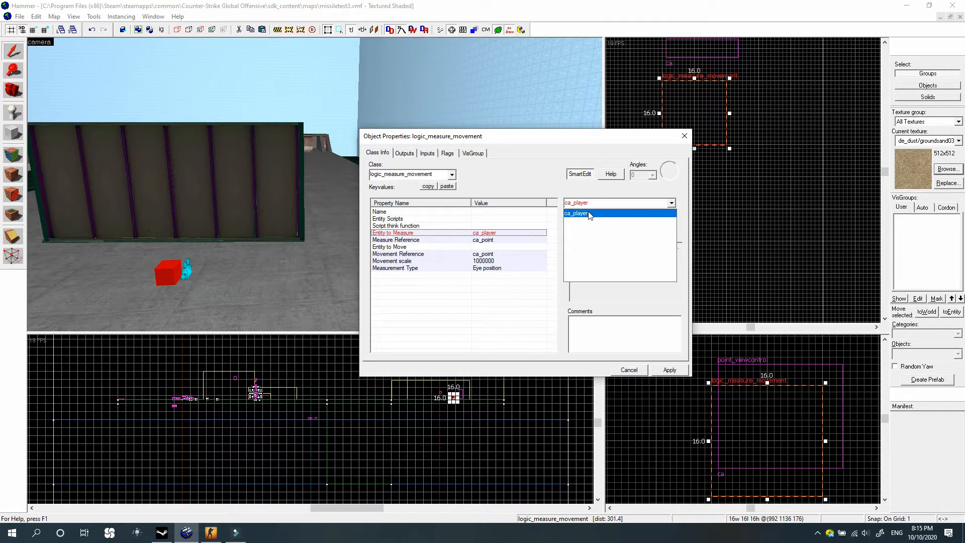
{"action": "left_click", "coordinate": [589, 215]}
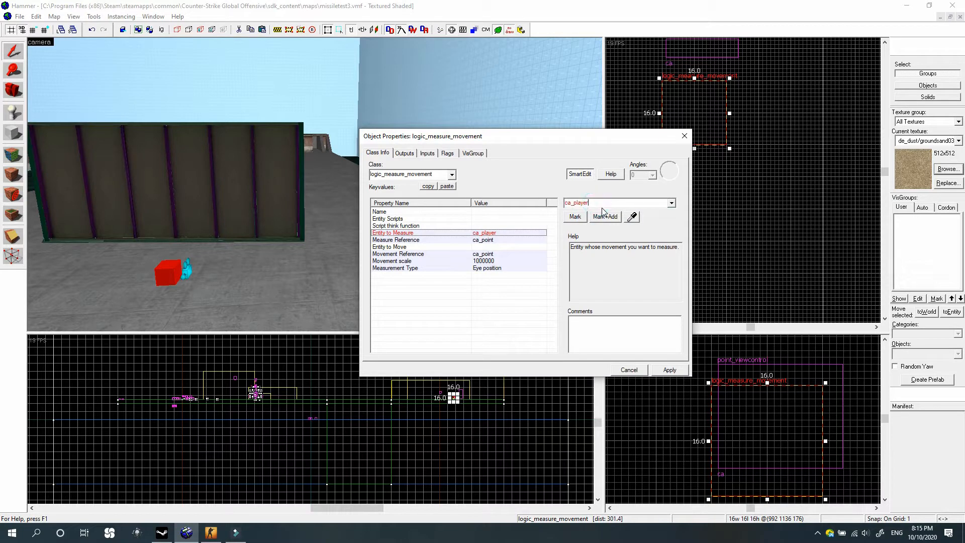
Review the Entity to Measure, Measure Reference and Entity to Move properties, and check the ca camera's name
{"action": "left_click", "coordinate": [489, 241]}
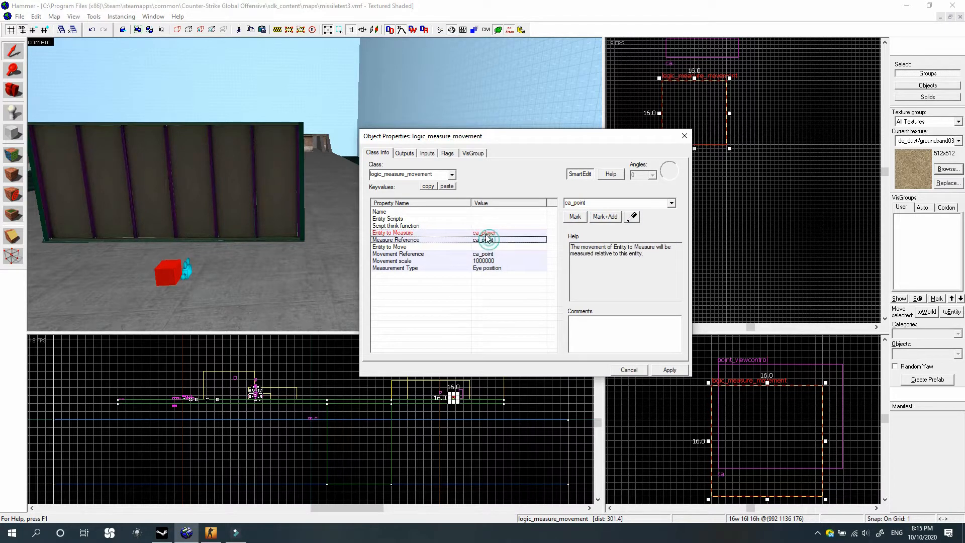
{"action": "left_click", "coordinate": [486, 233]}
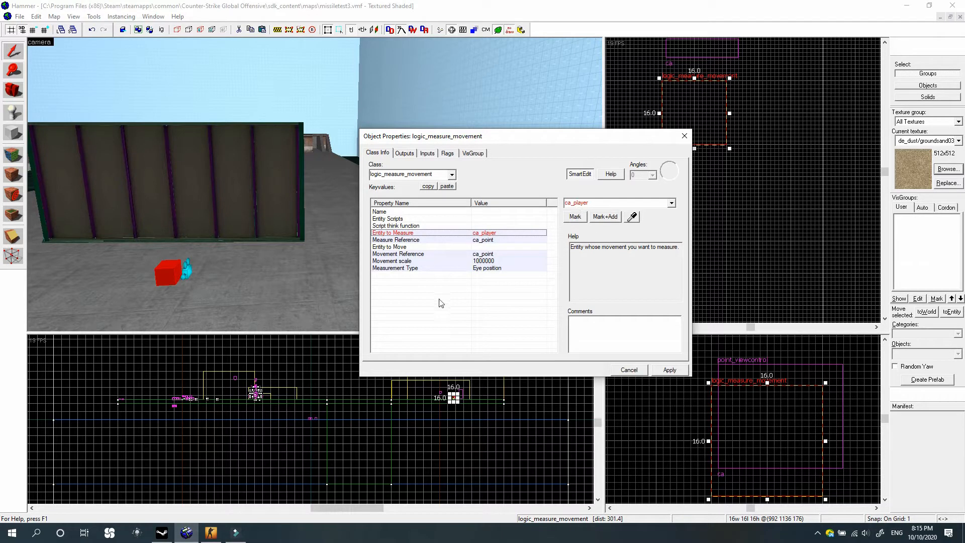
{"action": "left_click", "coordinate": [483, 247]}
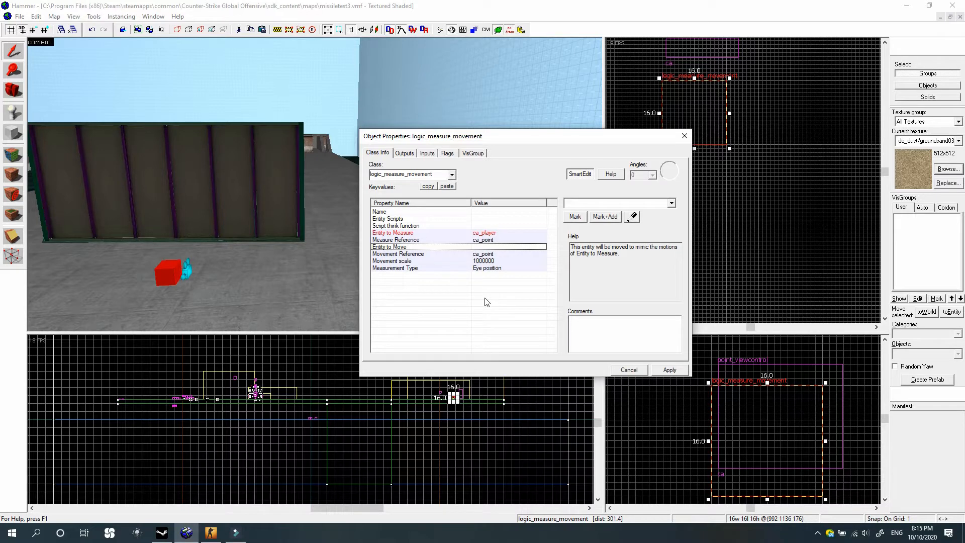
{"action": "left_click", "coordinate": [480, 232]}
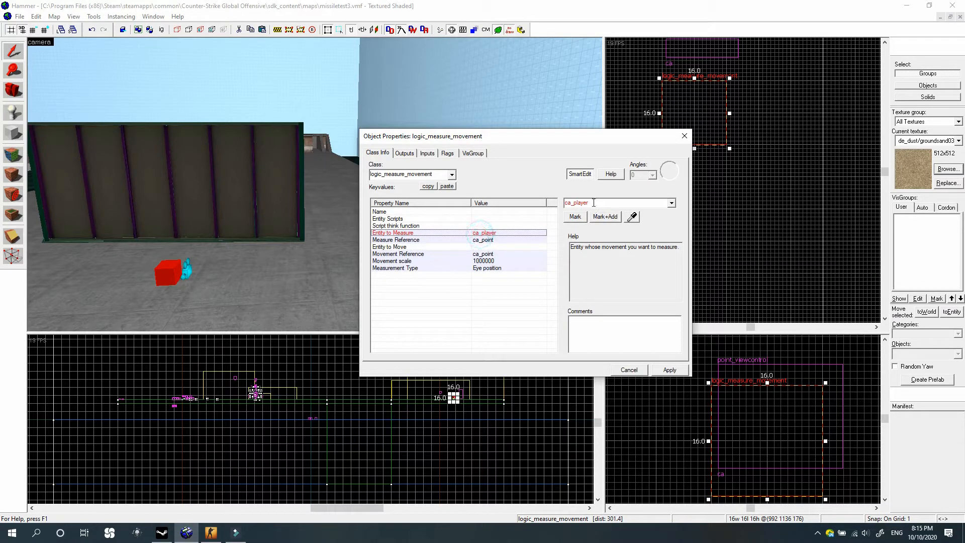
{"action": "left_click", "coordinate": [505, 248]}
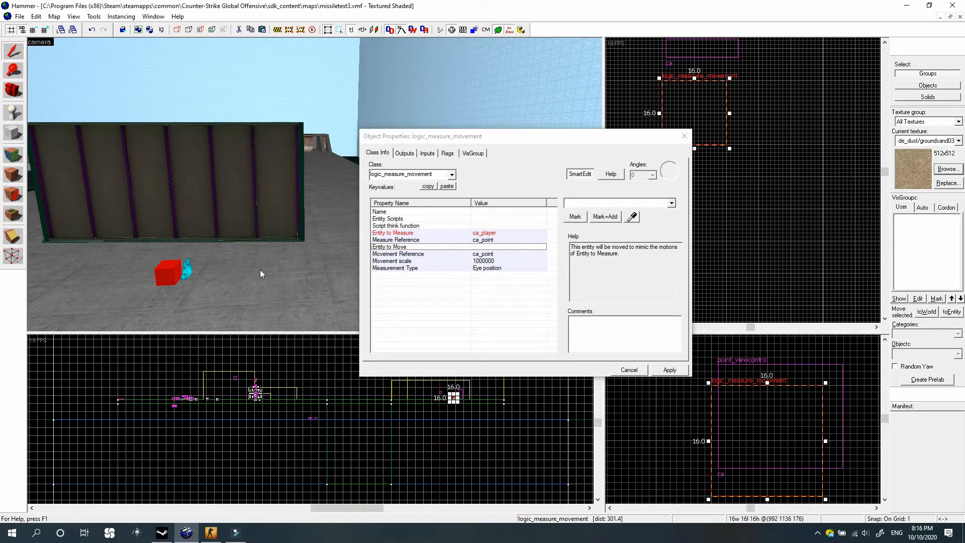
{"action": "left_click", "coordinate": [509, 235]}
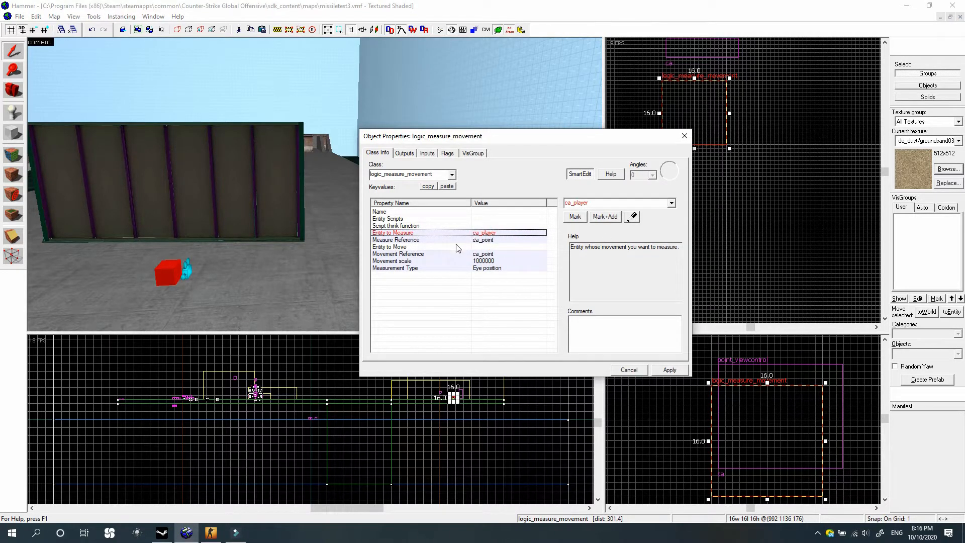
{"action": "left_click", "coordinate": [206, 267]}
{"action": "left_click", "coordinate": [186, 271]}
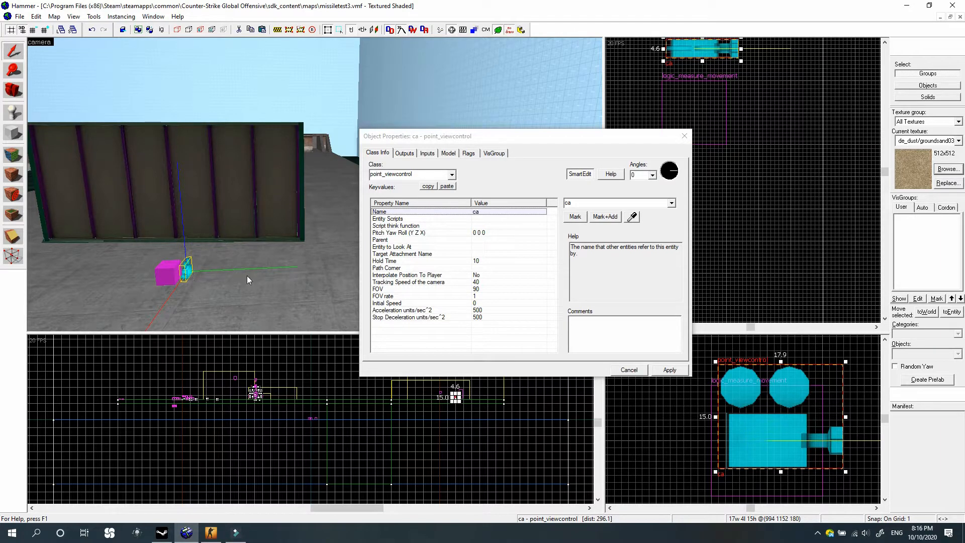
Set the logic_measure_movement entity's Entity to Move to the ca camera by picking it, and apply the properties
{"action": "left_click", "coordinate": [167, 276]}
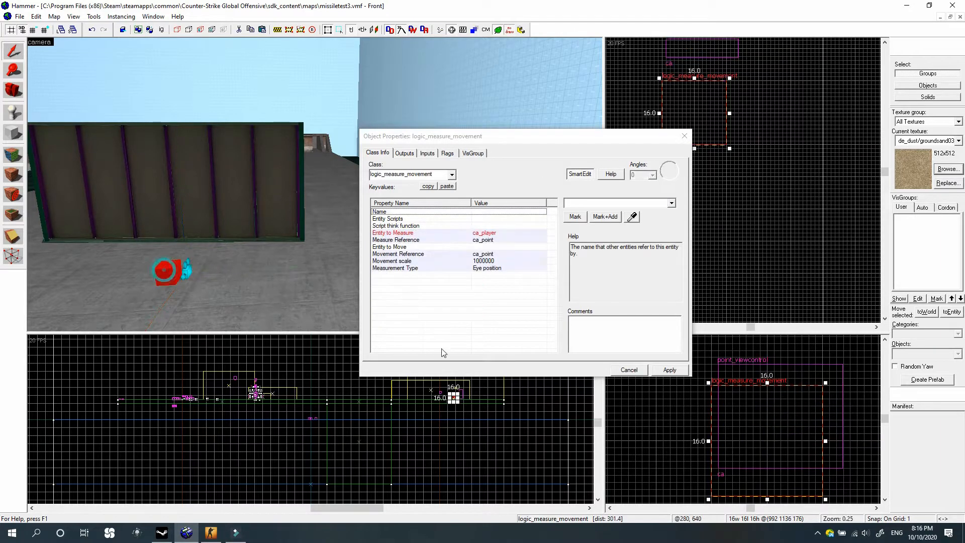
{"action": "left_click", "coordinate": [496, 247]}
{"action": "left_click", "coordinate": [632, 216]}
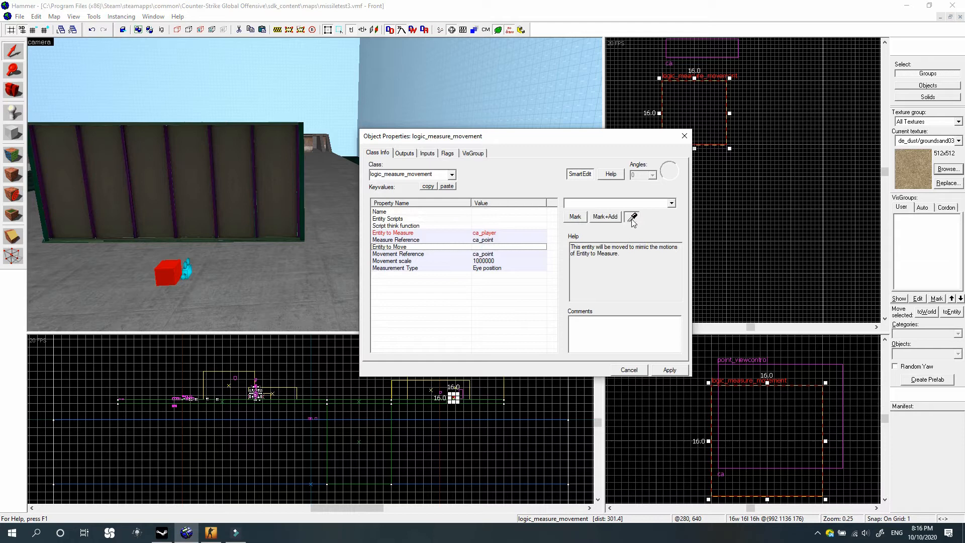
{"action": "left_click", "coordinate": [187, 269]}
{"action": "left_click", "coordinate": [663, 368]}
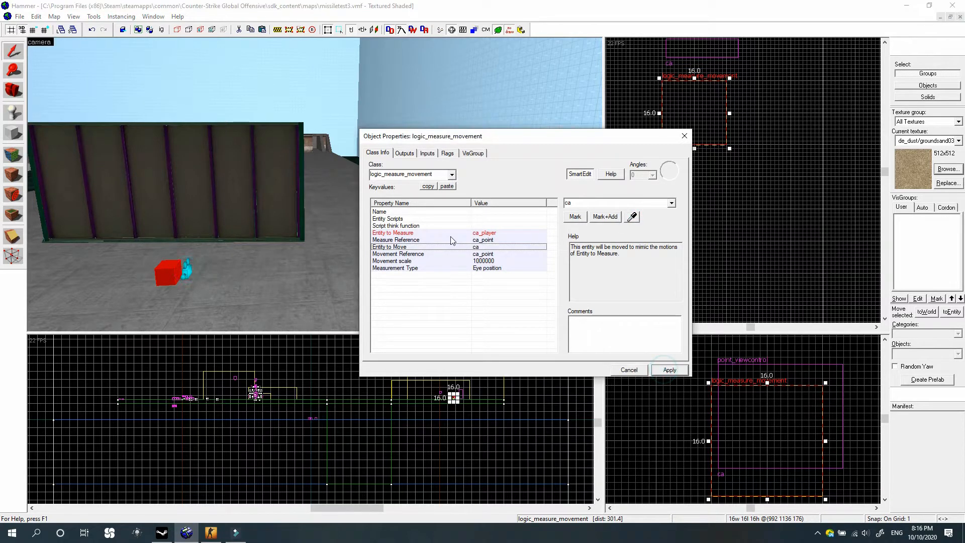
Name the logic_measure_movement entity ca_mea, apply the change and close its properties
{"action": "left_click", "coordinate": [431, 211]}
{"action": "left_click", "coordinate": [604, 203]}
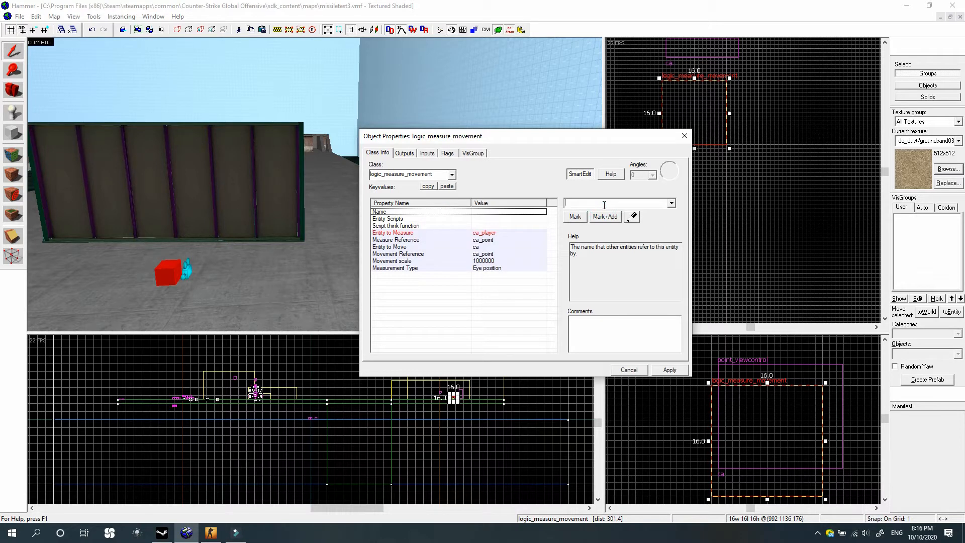
{"action": "type", "text": "ca_"}
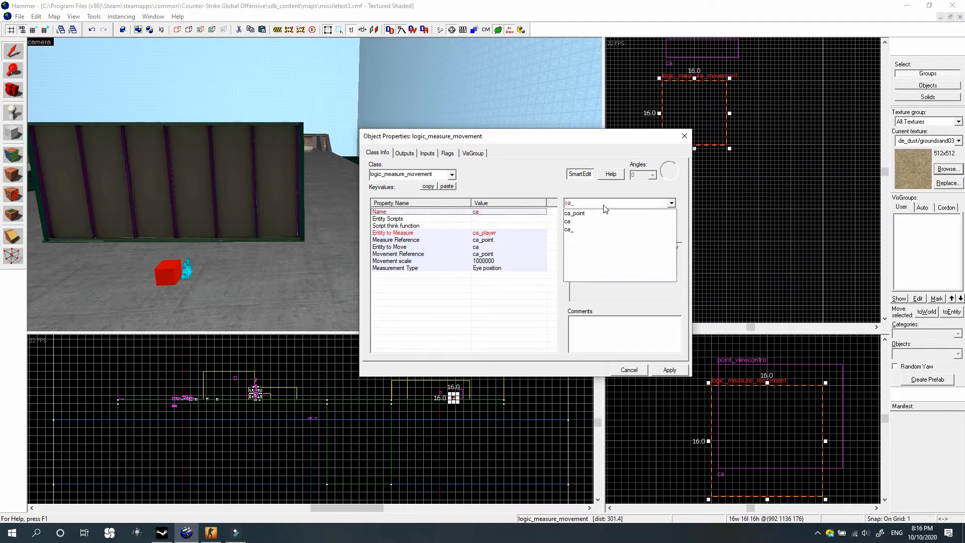
{"action": "type", "text": "mea"}
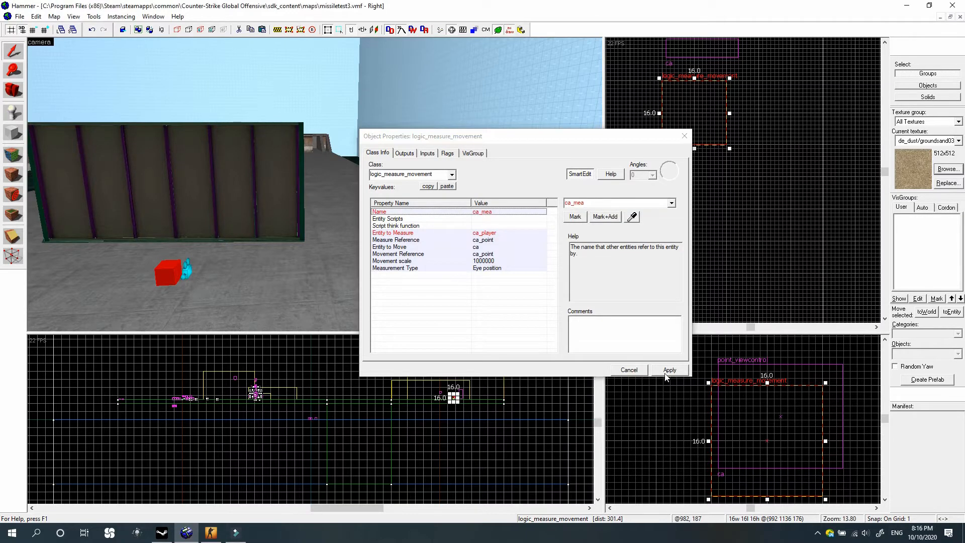
{"action": "left_click", "coordinate": [664, 371]}
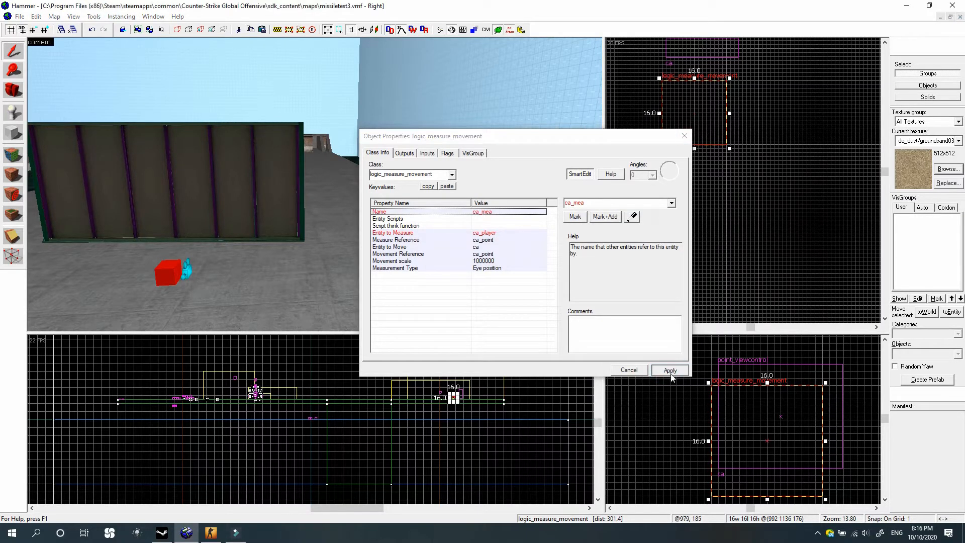
{"action": "left_click", "coordinate": [683, 136]}
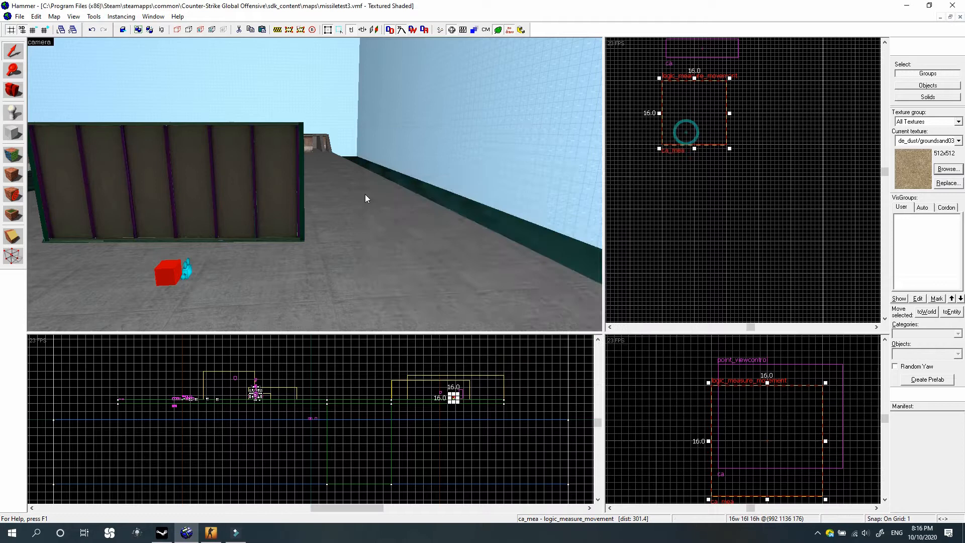
Place a point_template entity on the floor beside the logic_measure_movement cube
{"action": "left_click", "coordinate": [17, 95]}
{"action": "key", "text": "w"}
{"action": "mouse_move", "coordinate": [315, 184]}
{"action": "left_mouse_down"}
{"action": "mouse_move", "coordinate": [296, 201]}
{"action": "mouse_move", "coordinate": [315, 184]}
{"action": "left_mouse_up"}
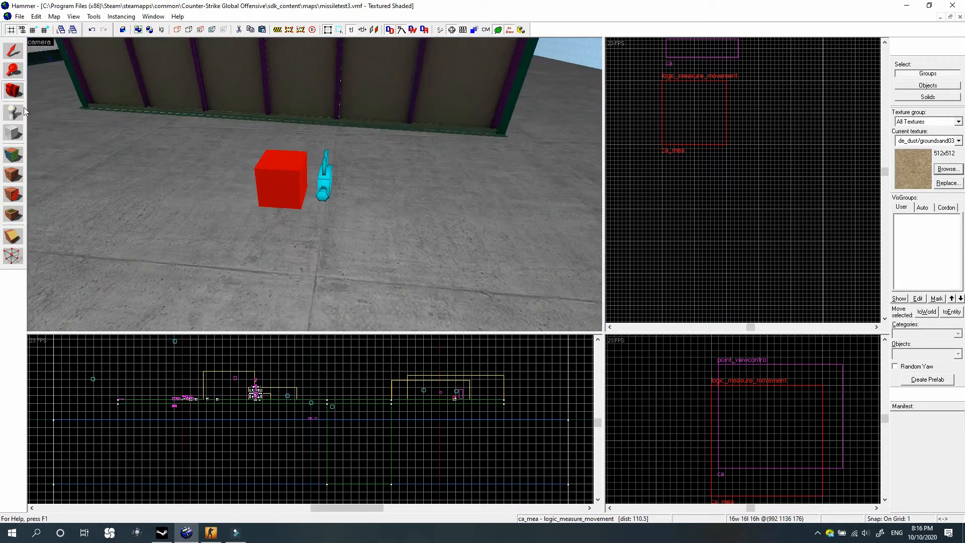
{"action": "left_click", "coordinate": [14, 116]}
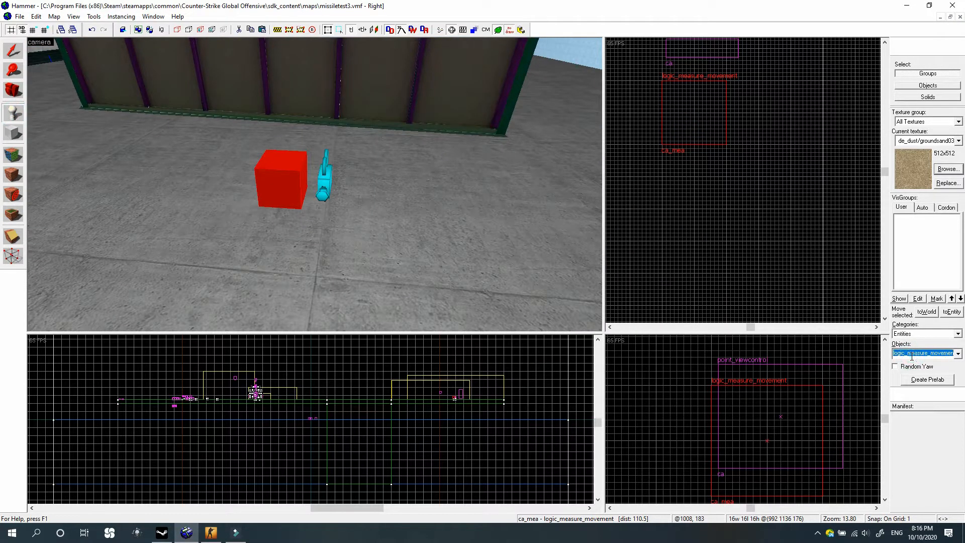
{"action": "type", "text": "te"}
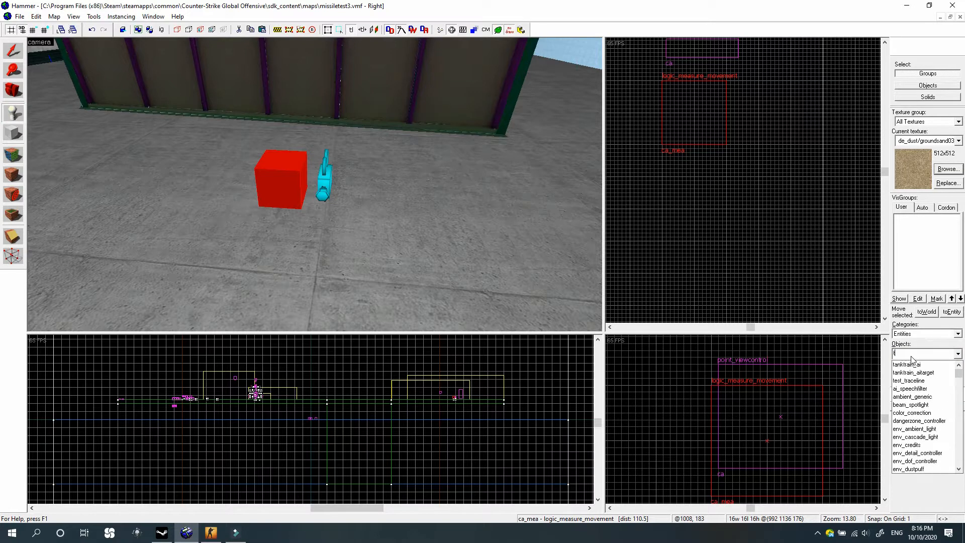
{"action": "type", "text": "mp"}
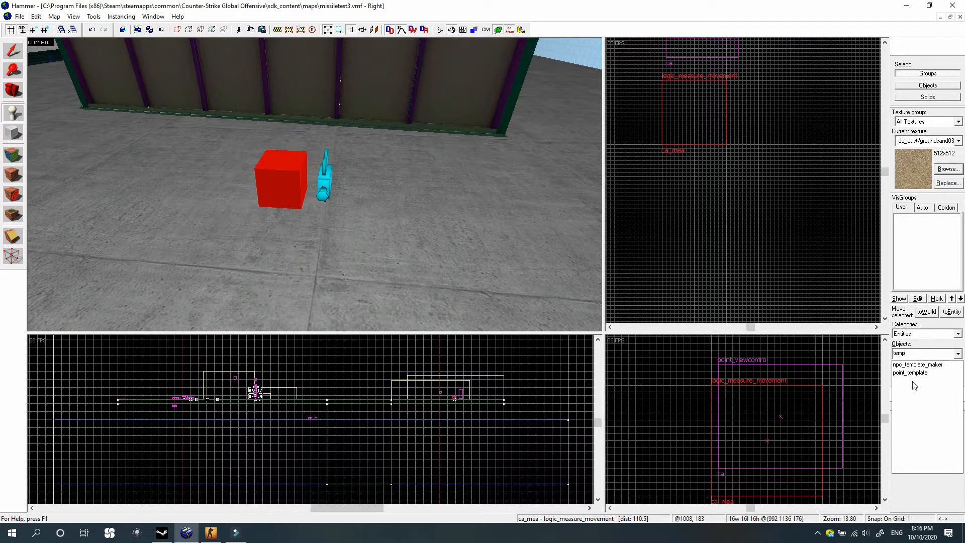
{"action": "left_click", "coordinate": [909, 373]}
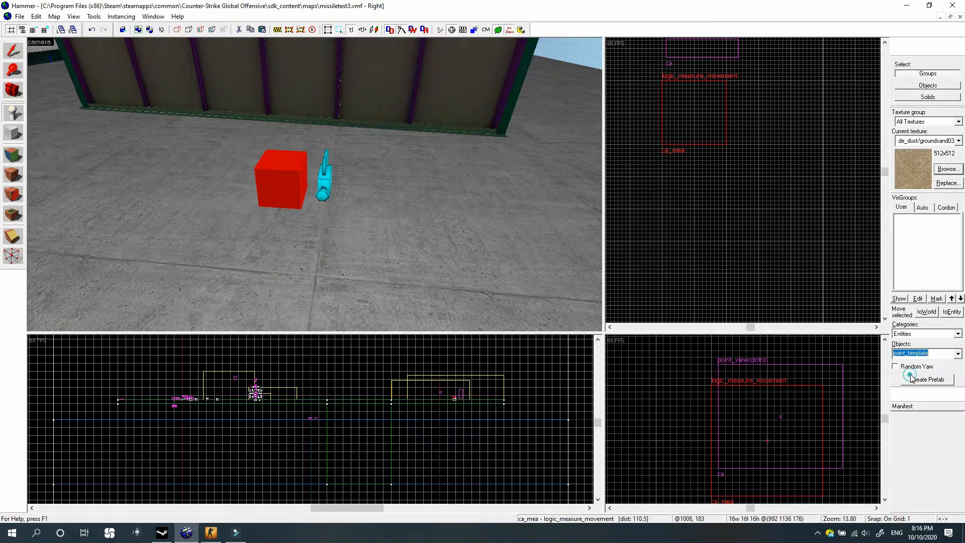
{"action": "left_click", "coordinate": [214, 190]}
{"action": "left_click", "coordinate": [21, 50]}
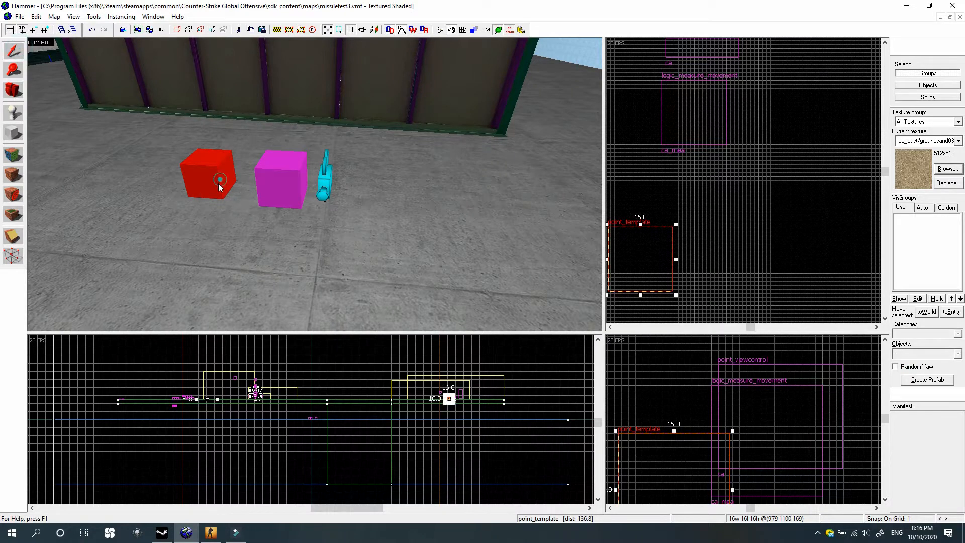
{"action": "scroll", "coordinate": [687, 227], "scroll_direction": "up", "scroll_amount": 3}
{"action": "left_click_drag", "start_coordinate": [632, 257], "coordinate": [708, 141]}
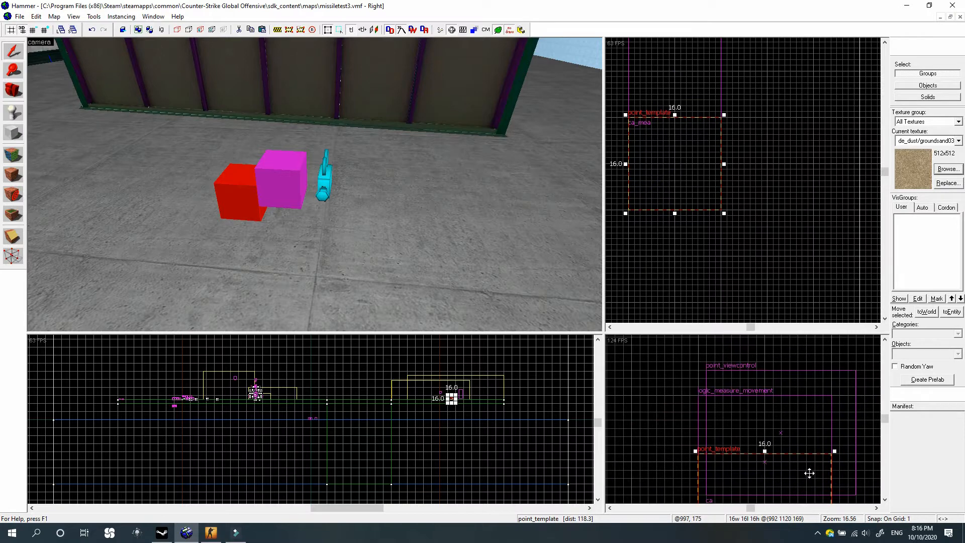
{"action": "left_click_drag", "start_coordinate": [809, 469], "coordinate": [792, 405]}
Set the point_template's Template 1 to ca_mea by picking the logic_measure_movement entity in the 3D view
{"action": "key", "text": "a"}
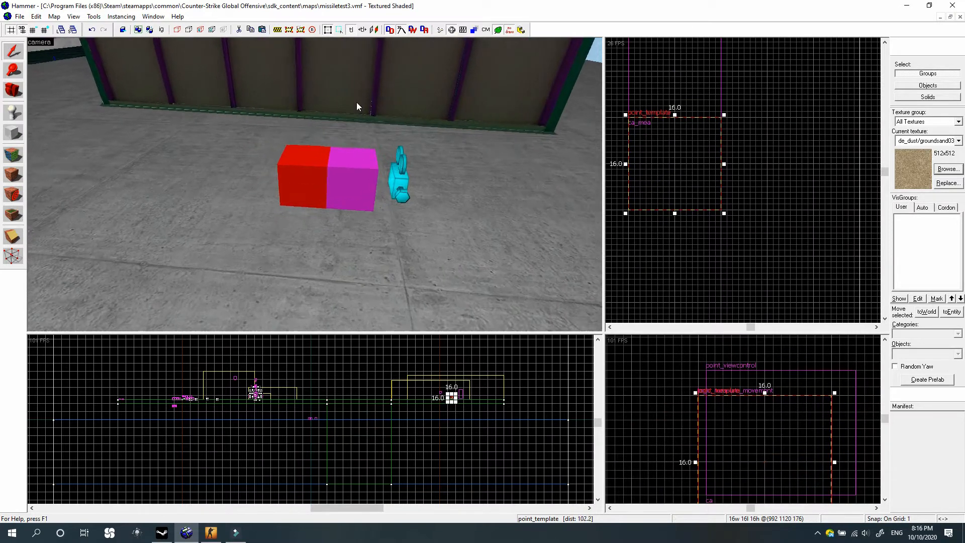
{"action": "key", "text": "w"}
{"action": "left_click", "coordinate": [17, 58]}
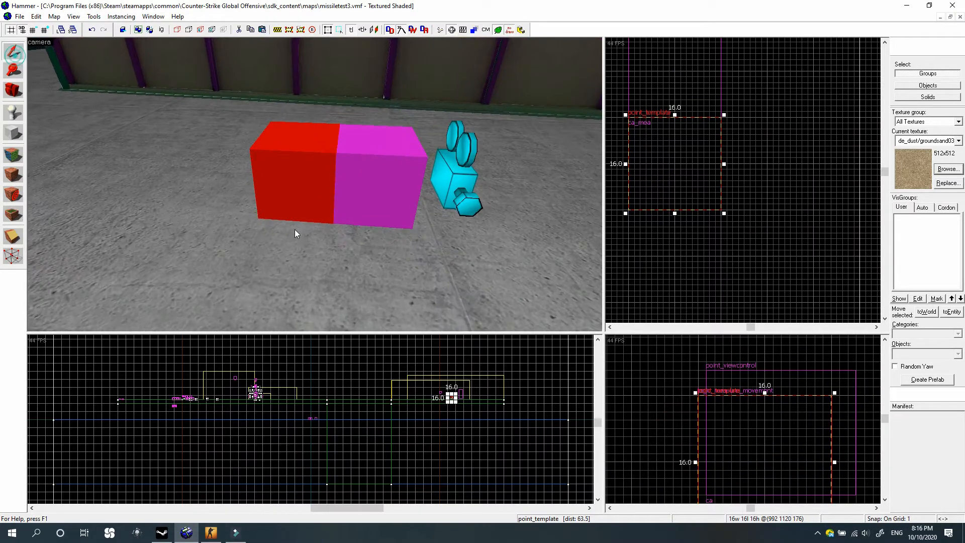
{"action": "double_click", "coordinate": [276, 159]}
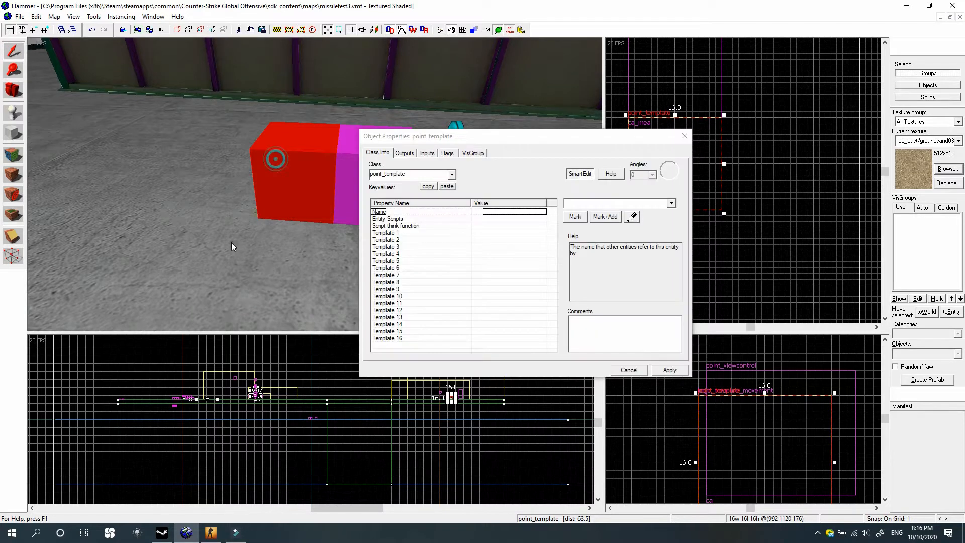
{"action": "key", "text": "s"}
{"action": "key", "text": "d"}
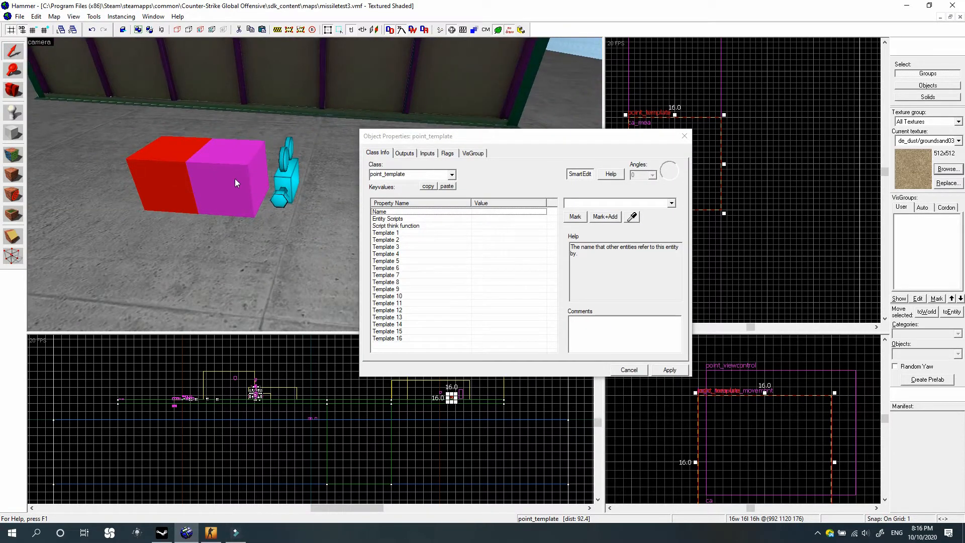
{"action": "left_click", "coordinate": [407, 234]}
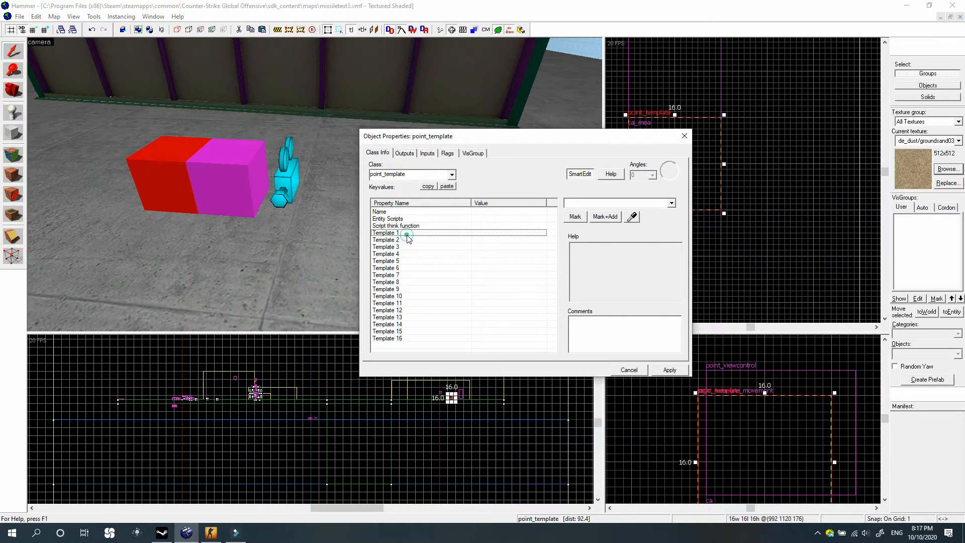
{"action": "left_click", "coordinate": [632, 217]}
{"action": "left_click", "coordinate": [229, 169]}
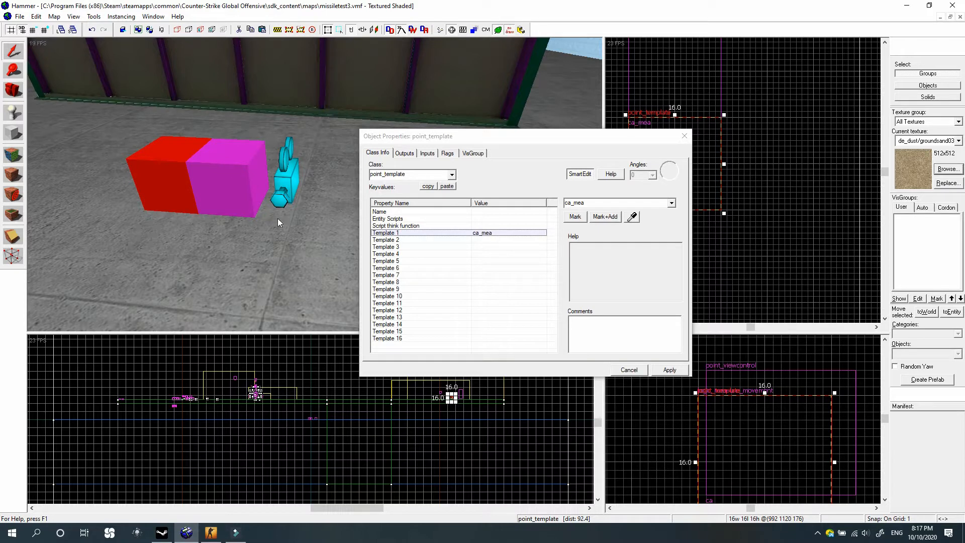
Name the point_template ca_temp, apply the change and close its properties
{"action": "left_click", "coordinate": [494, 212]}
{"action": "left_click", "coordinate": [632, 217]}
{"action": "left_click", "coordinate": [240, 175]}
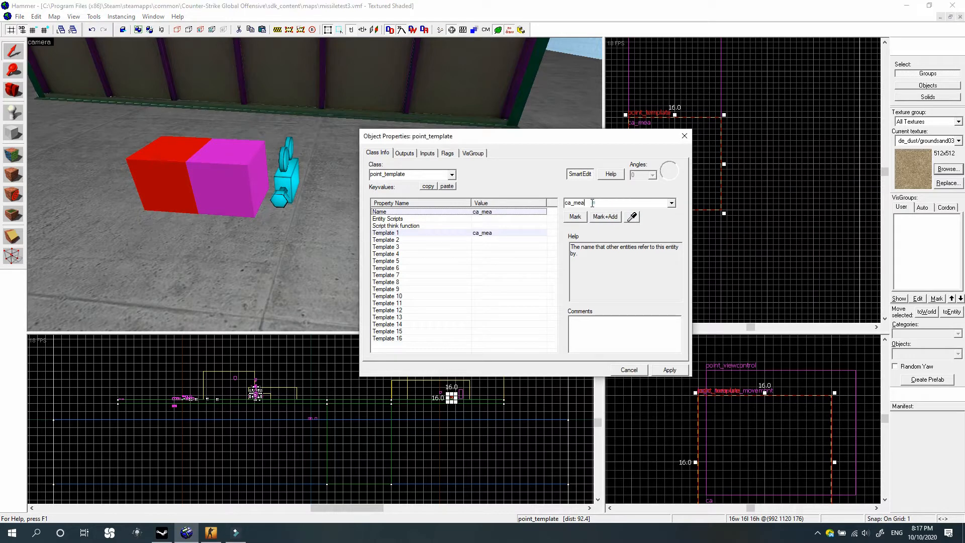
{"action": "left_click_drag", "start_coordinate": [592, 204], "coordinate": [572, 206]}
{"action": "type", "text": "temp"}
{"action": "left_click", "coordinate": [574, 213]}
{"action": "left_click", "coordinate": [668, 370]}
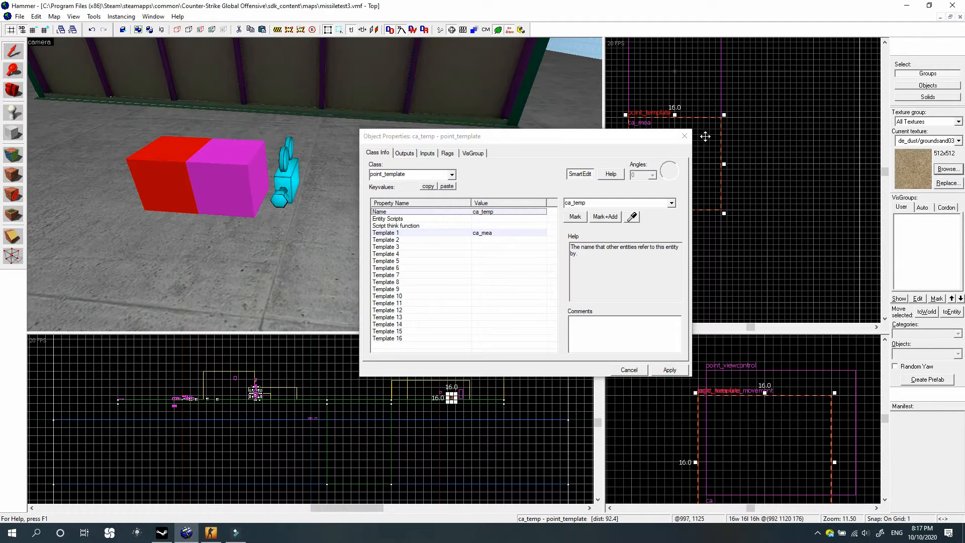
{"action": "left_click", "coordinate": [683, 135]}
Examine the empty concrete room for a spot to place a trigger brush
{"action": "left_click", "coordinate": [11, 94]}
{"action": "left_click_drag", "start_coordinate": [297, 211], "coordinate": [314, 185]}
{"action": "key", "text": "s"}
{"action": "key", "text": "w"}
{"action": "key", "text": "w"}
{"action": "key", "text": "s"}
{"action": "key", "text": "w"}
{"action": "key", "text": "w"}
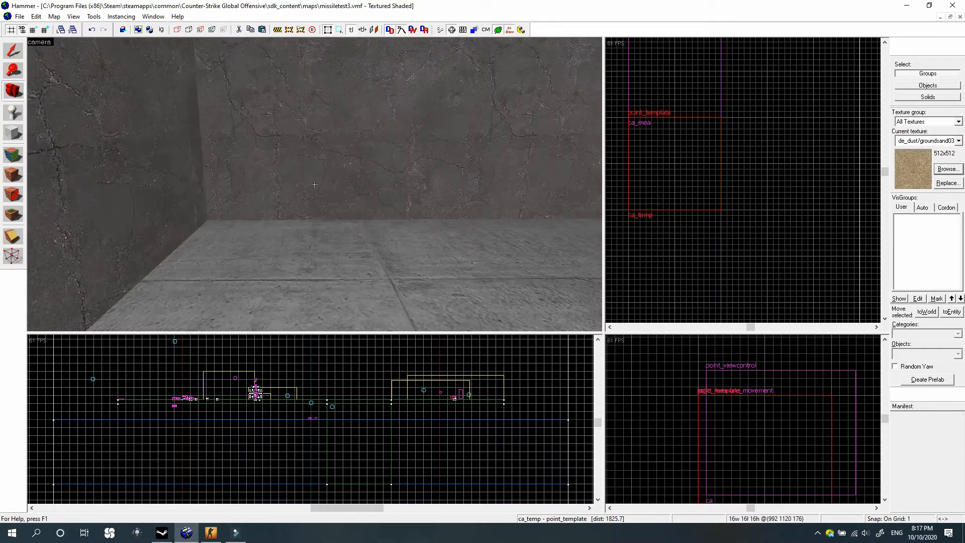
{"action": "key", "text": "s"}
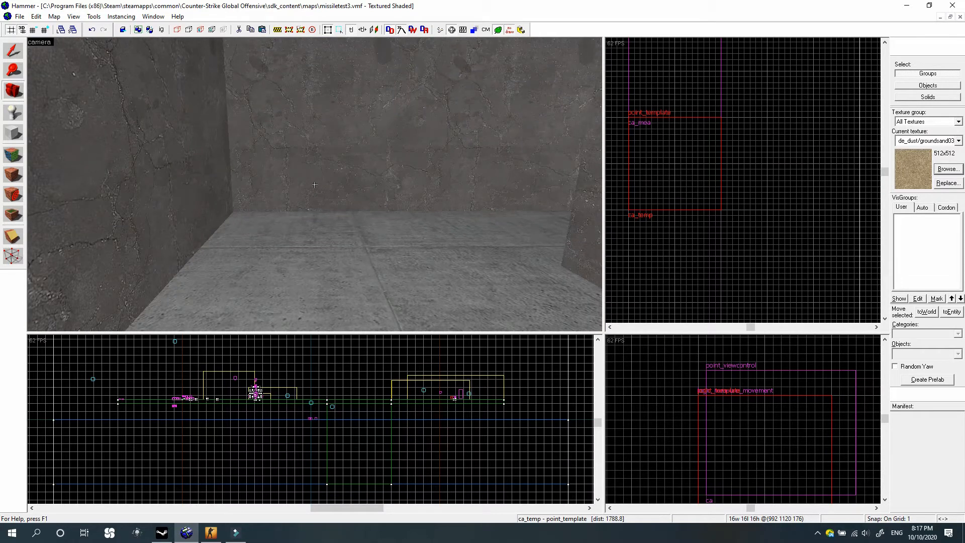
{"action": "left_click_drag", "start_coordinate": [315, 185], "coordinate": [315, 184]}
{"action": "key", "text": "w"}
{"action": "key", "text": "s"}
{"action": "key", "text": "w"}
Prepare a new block primitive and set the current texture to tools/toolstrigger, filtering the textures by "trigger"
{"action": "left_click", "coordinate": [5, 139]}
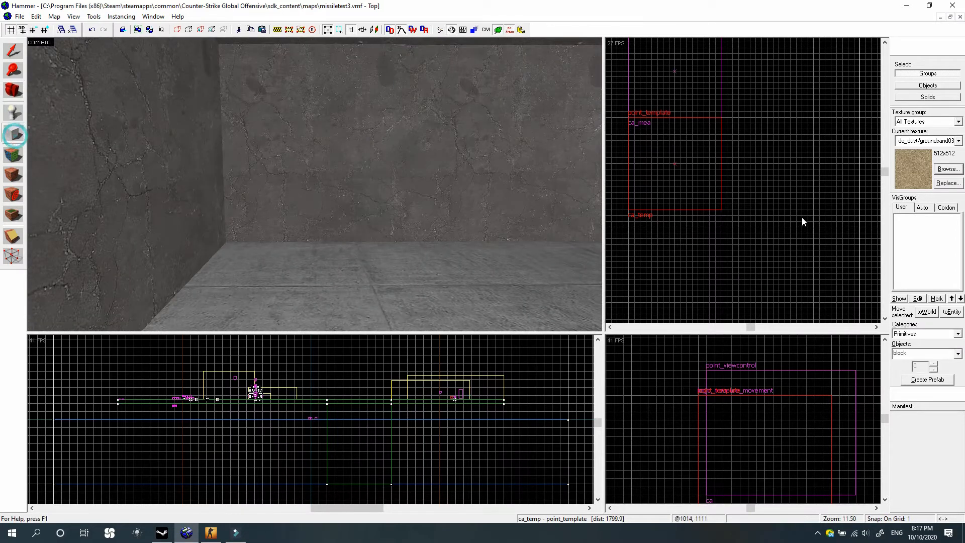
{"action": "scroll", "coordinate": [801, 218], "scroll_direction": "up", "scroll_amount": 2}
{"action": "scroll", "coordinate": [668, 251], "scroll_direction": "up", "scroll_amount": 2}
{"action": "left_click", "coordinate": [10, 92]}
{"action": "left_click_drag", "start_coordinate": [315, 185], "coordinate": [315, 186]}
{"action": "key", "text": "w"}
{"action": "left_click", "coordinate": [18, 130]}
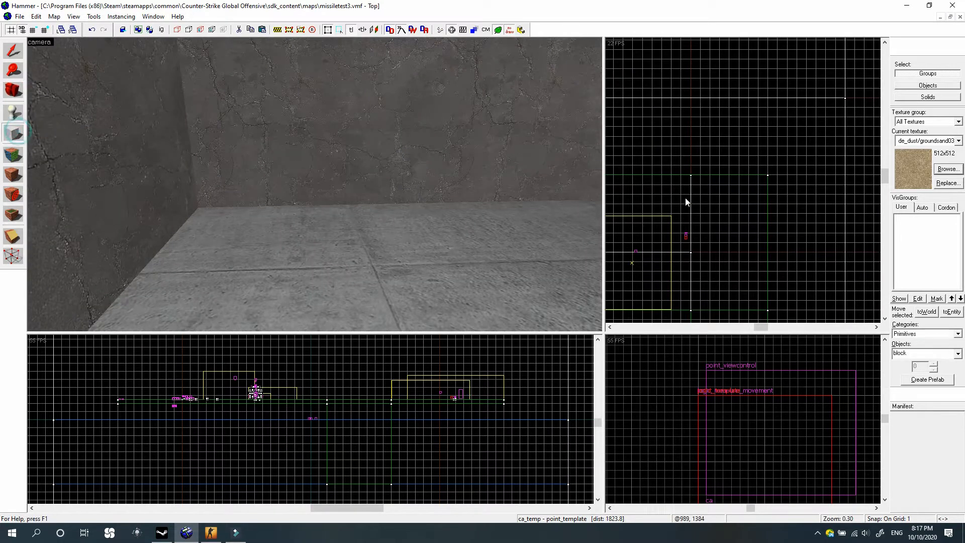
{"action": "scroll", "coordinate": [683, 203], "scroll_direction": "down", "scroll_amount": 8}
{"action": "scroll", "coordinate": [674, 228], "scroll_direction": "up", "scroll_amount": 8}
{"action": "scroll", "coordinate": [701, 200], "scroll_direction": "up", "scroll_amount": 20}
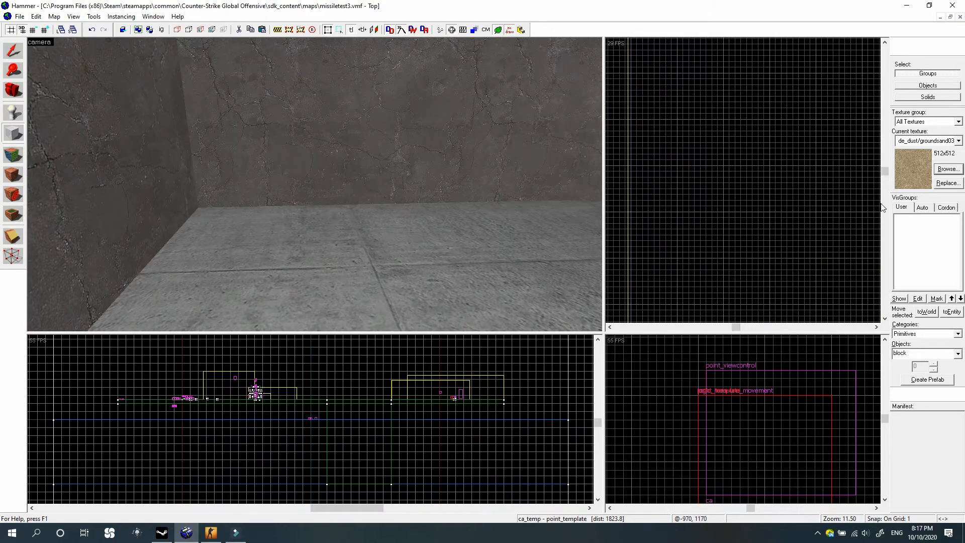
{"action": "left_click", "coordinate": [946, 168]}
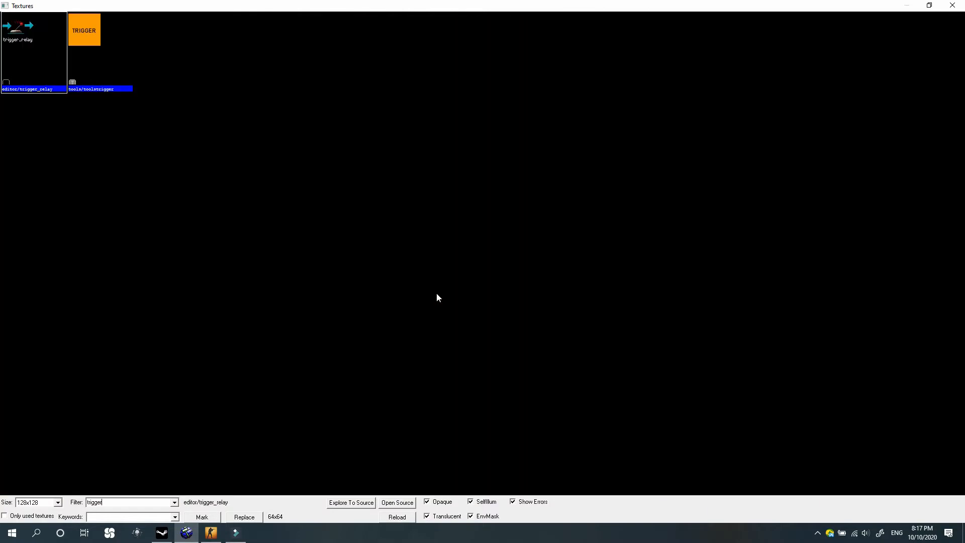
{"action": "double_click", "coordinate": [107, 62]}
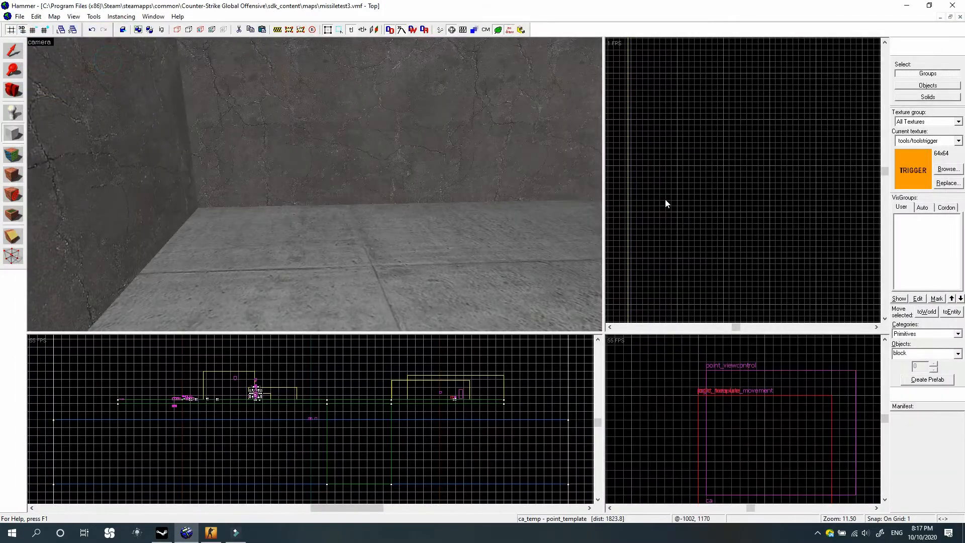
{"action": "left_click_drag", "start_coordinate": [659, 130], "coordinate": [793, 263]}
{"action": "scroll", "coordinate": [723, 392], "scroll_direction": "down", "scroll_amount": 15}
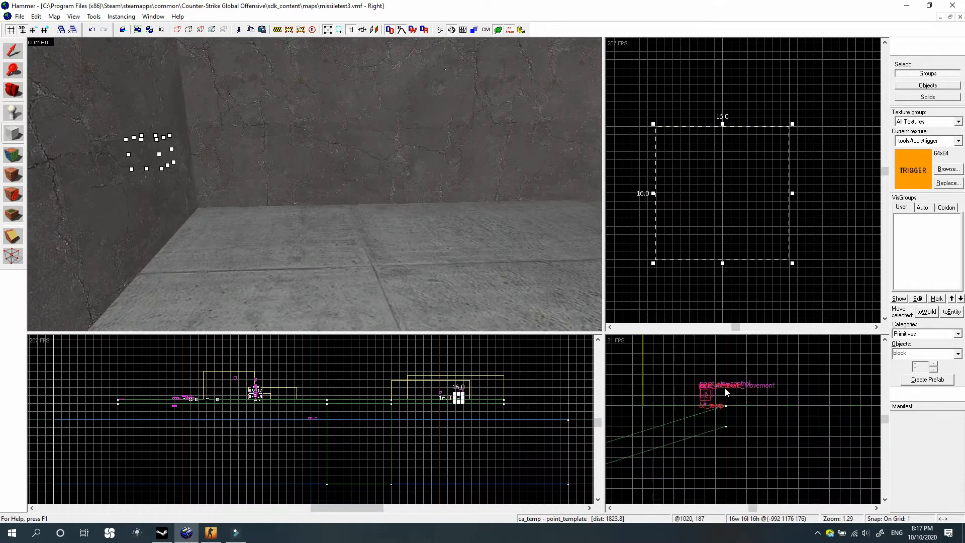
{"action": "scroll", "coordinate": [744, 347], "scroll_direction": "down", "scroll_amount": 4}
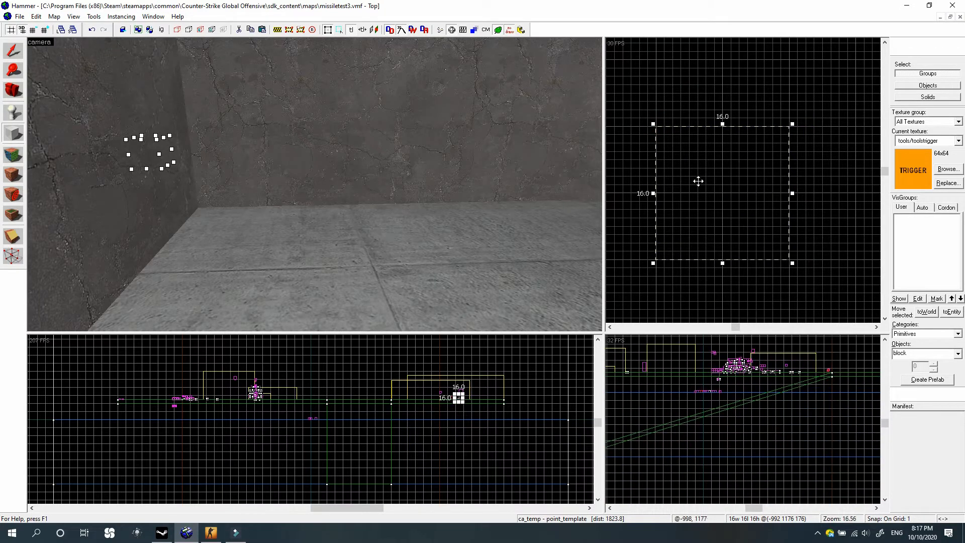
{"action": "scroll", "coordinate": [716, 249], "scroll_direction": "down", "scroll_amount": 7}
{"action": "scroll", "coordinate": [717, 222], "scroll_direction": "up", "scroll_amount": 4}
{"action": "left_click_drag", "start_coordinate": [717, 241], "coordinate": [730, 111]}
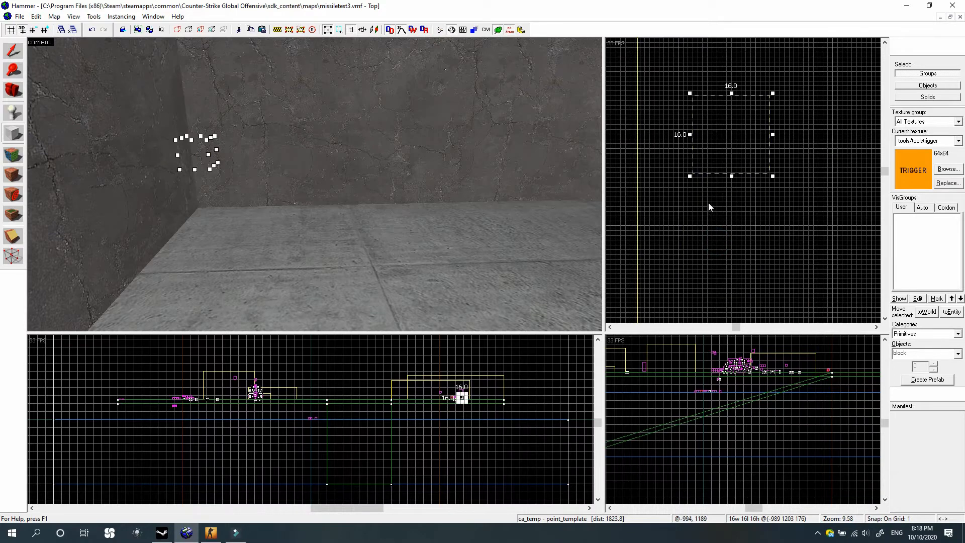
{"action": "key", "text": "Return"}
{"action": "left_click", "coordinate": [13, 51]}
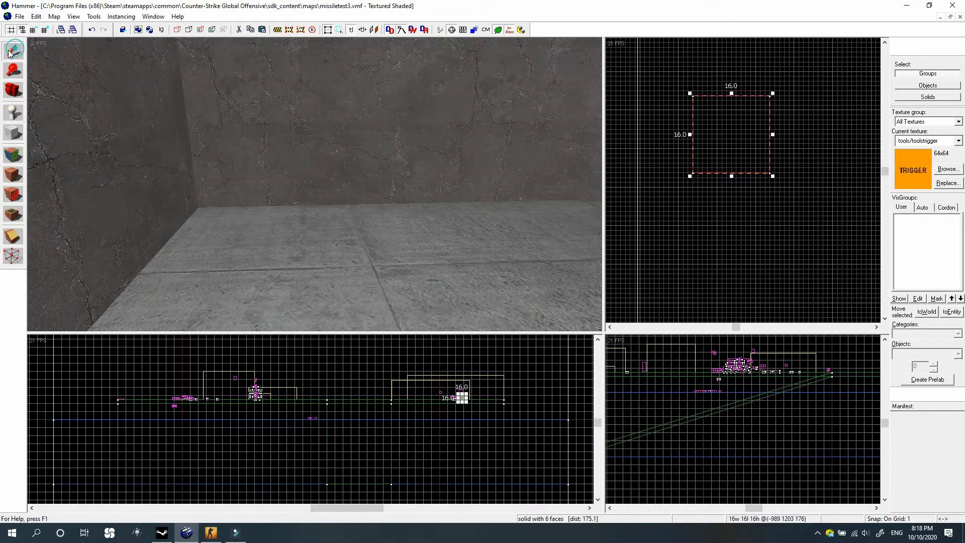
{"action": "left_click", "coordinate": [756, 225]}
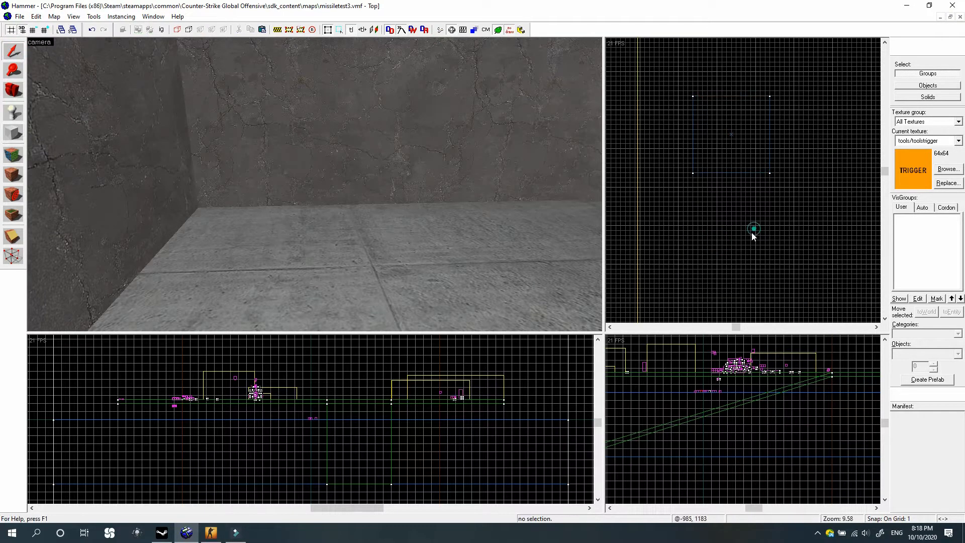
{"action": "left_click", "coordinate": [731, 142]}
{"action": "key", "text": "ctrl+shift+e"}
{"action": "scroll", "coordinate": [291, 166], "scroll_direction": "down", "scroll_amount": 5}
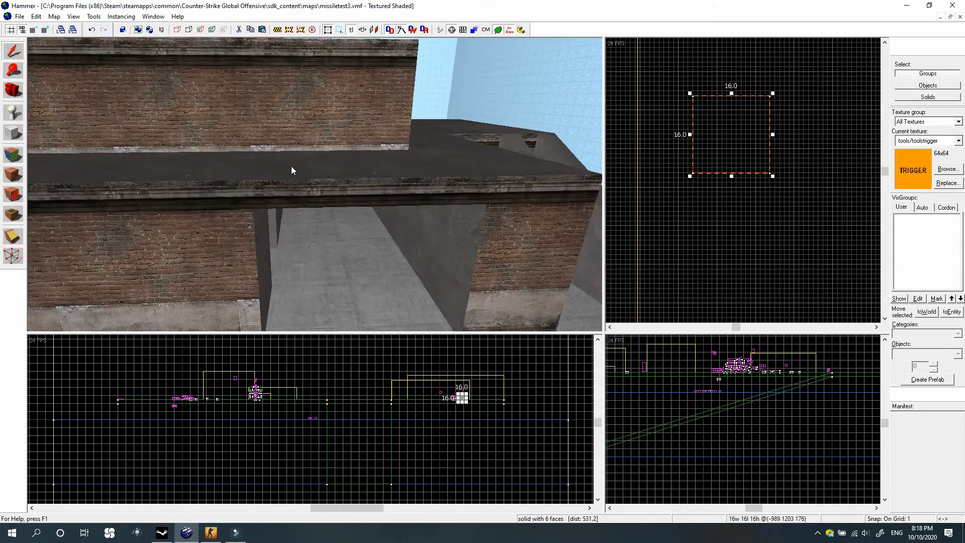
{"action": "scroll", "coordinate": [290, 166], "scroll_direction": "up", "scroll_amount": 5}
{"action": "scroll", "coordinate": [703, 430], "scroll_direction": "down", "scroll_amount": 6}
{"action": "scroll", "coordinate": [450, 394], "scroll_direction": "up", "scroll_amount": 10}
{"action": "scroll", "coordinate": [466, 432], "scroll_direction": "up", "scroll_amount": 8}
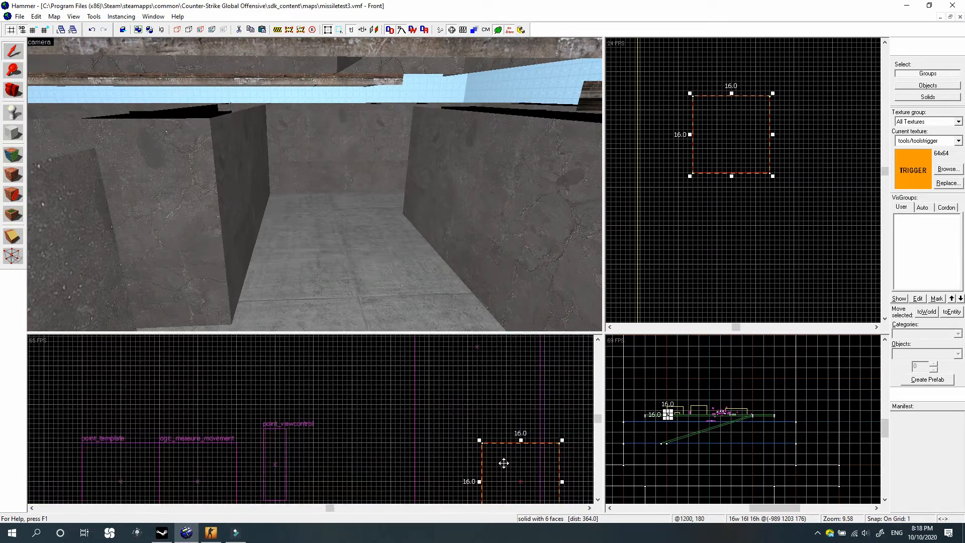
{"action": "left_click", "coordinate": [504, 460]}
{"action": "left_click_drag", "start_coordinate": [749, 161], "coordinate": [750, 114]}
{"action": "key", "text": "z"}
{"action": "key", "text": "w"}
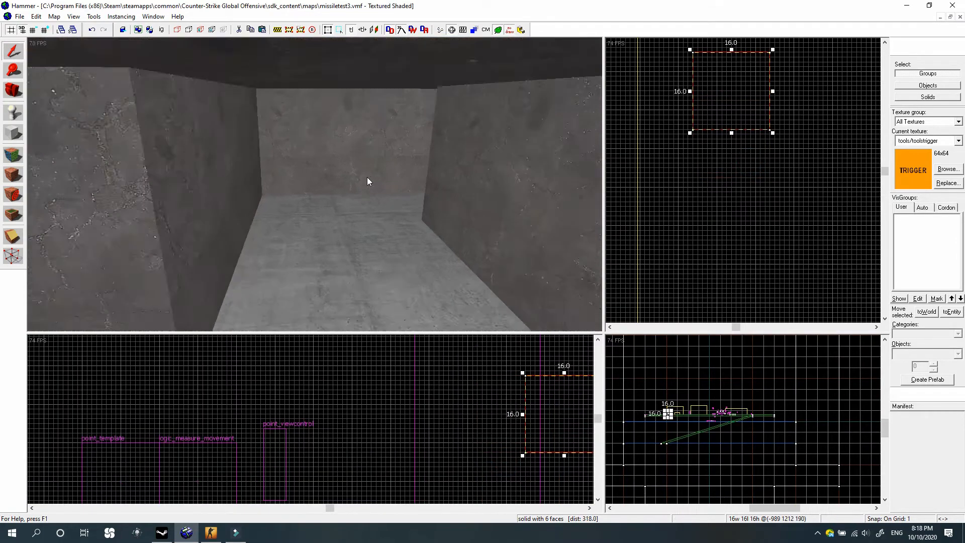
{"action": "key", "text": "w"}
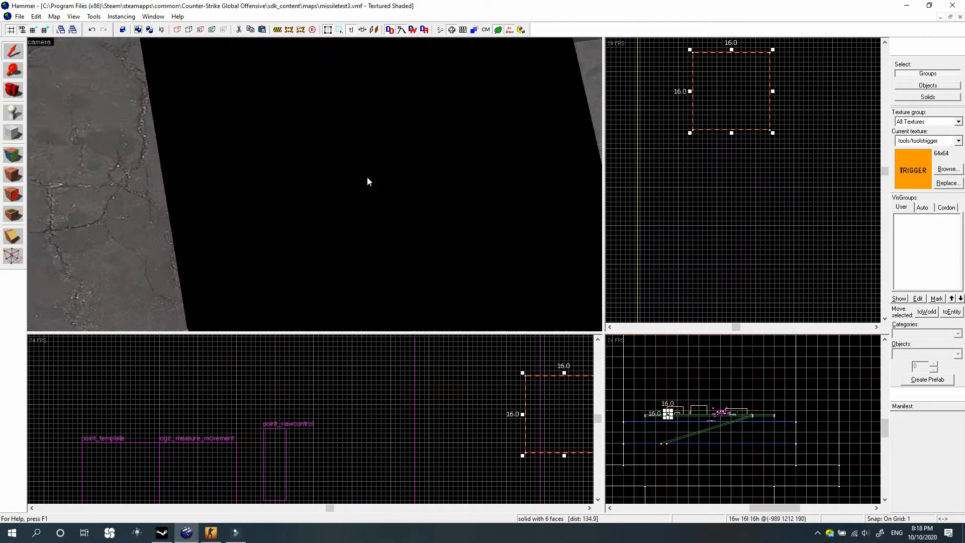
{"action": "key", "text": "w"}
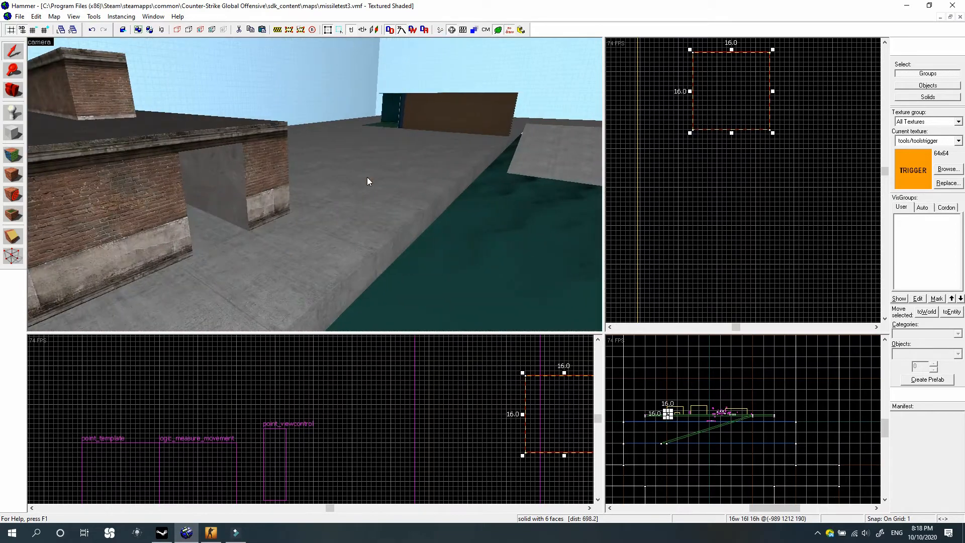
{"action": "key", "text": "s"}
{"action": "key", "text": "w"}
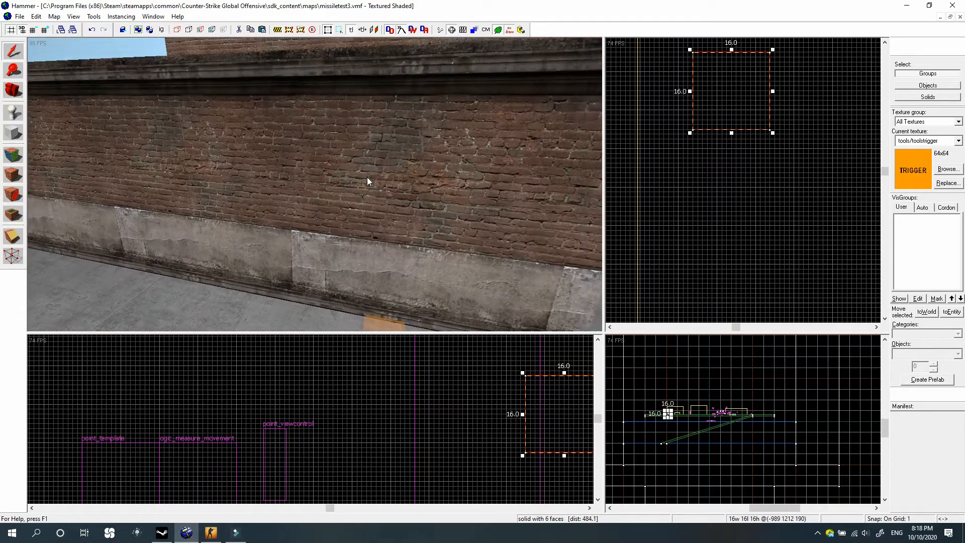
{"action": "key", "text": "Escape"}
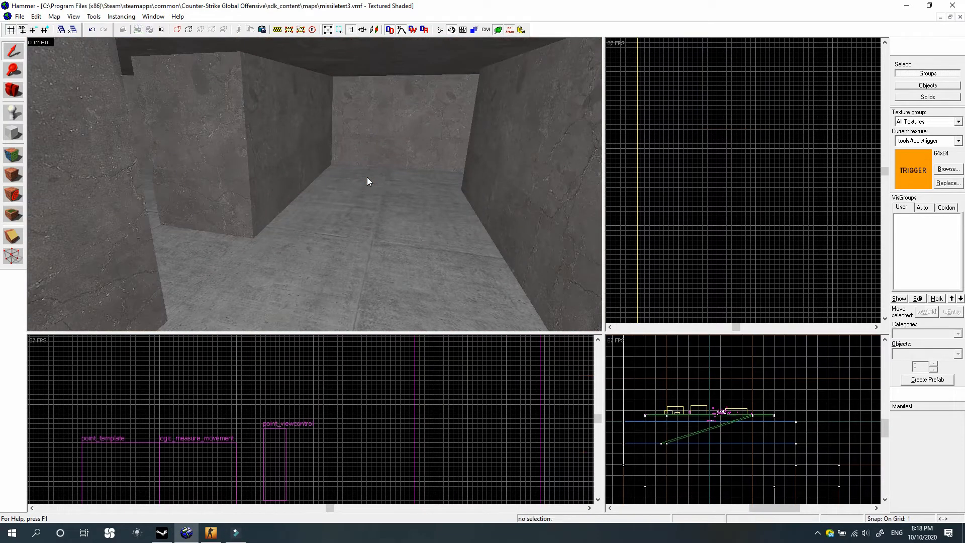
{"action": "key", "text": "ctrl+v"}
{"action": "key", "text": "w"}
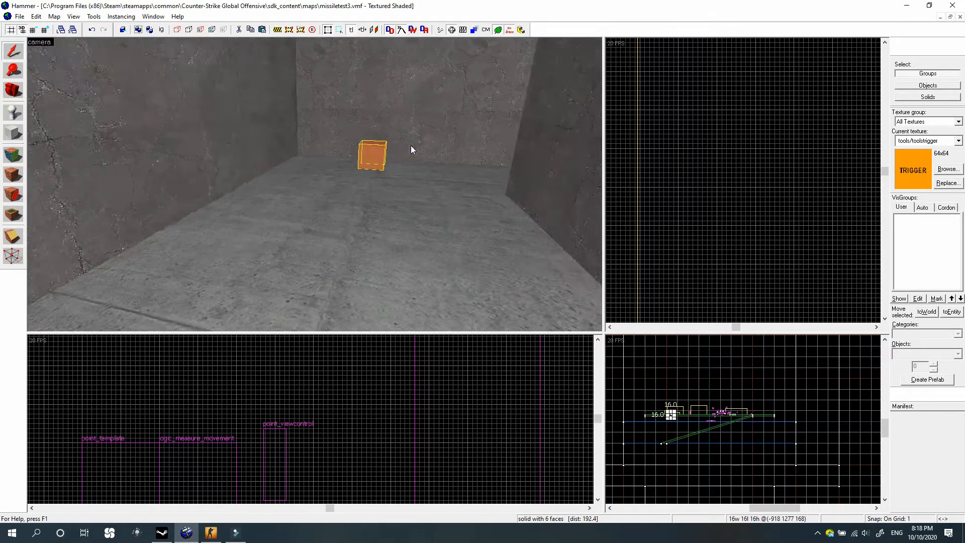
{"action": "scroll", "coordinate": [800, 199], "scroll_direction": "down", "scroll_amount": 9}
{"action": "scroll", "coordinate": [803, 151], "scroll_direction": "up", "scroll_amount": 3}
{"action": "scroll", "coordinate": [816, 173], "scroll_direction": "up", "scroll_amount": 9}
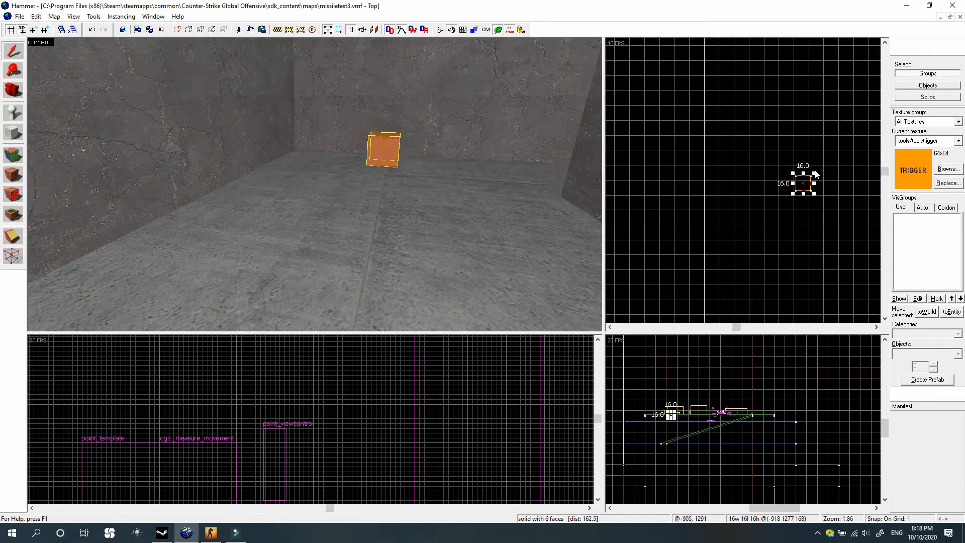
{"action": "left_click_drag", "start_coordinate": [791, 230], "coordinate": [718, 152]}
{"action": "scroll", "coordinate": [696, 413], "scroll_direction": "up", "scroll_amount": 6}
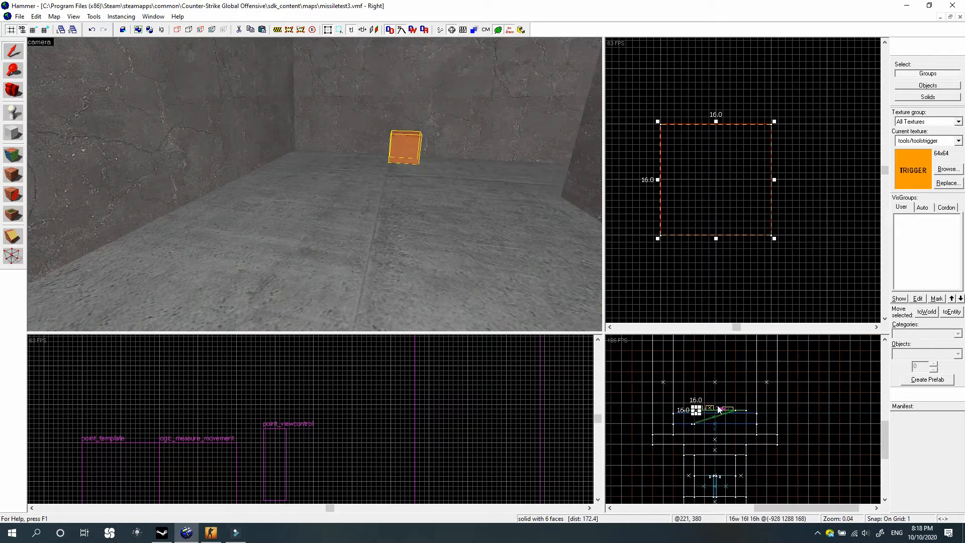
{"action": "scroll", "coordinate": [696, 413], "scroll_direction": "up", "scroll_amount": 10}
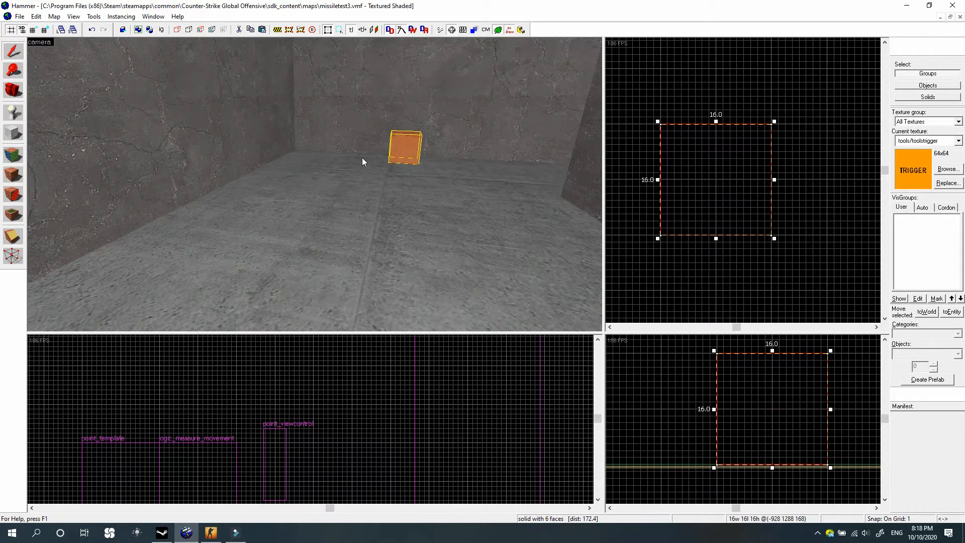
{"action": "key", "text": "w"}
{"action": "key", "text": "d"}
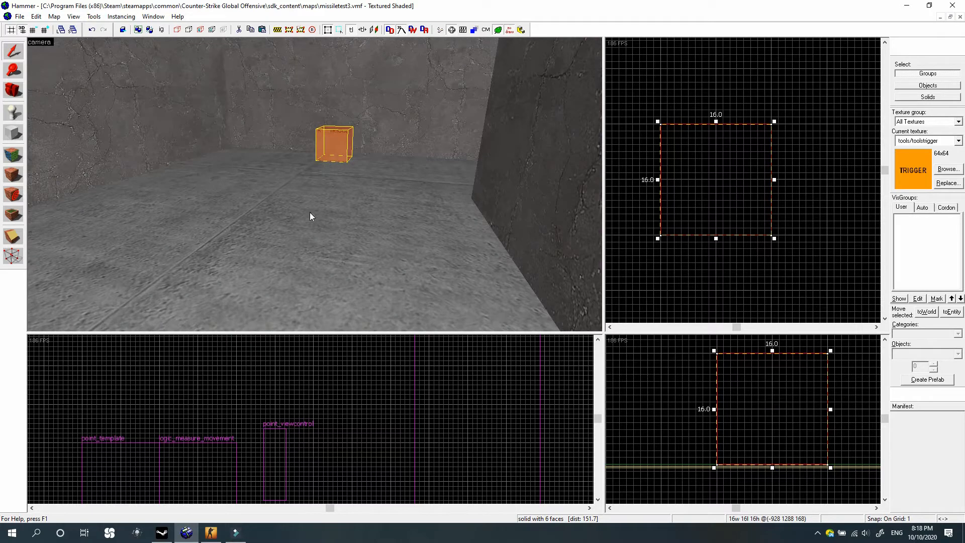
Tie the trigger block to an entity and set its class to trigger_multiple
{"action": "key", "text": "ctrl+t"}
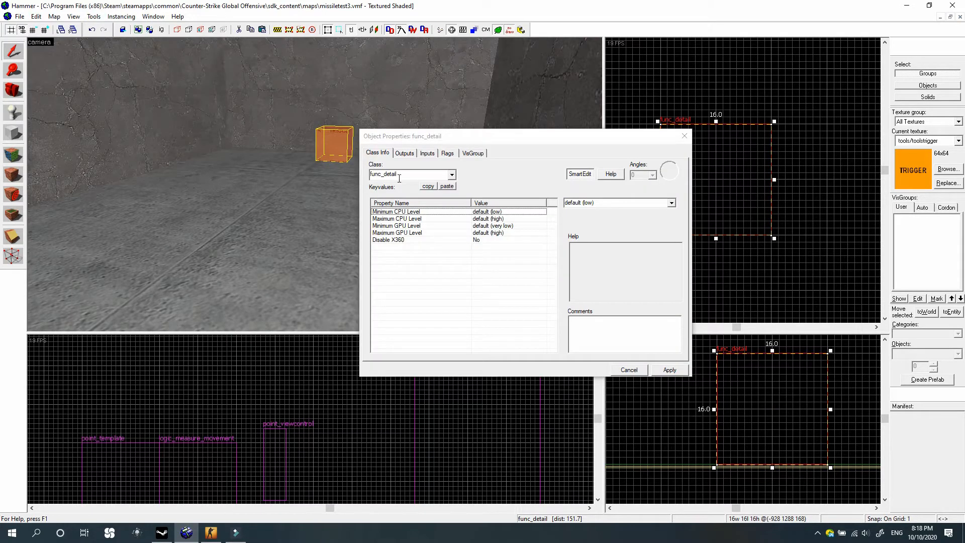
{"action": "left_click", "coordinate": [410, 176]}
{"action": "key", "text": "BackSpace"}
{"action": "key", "text": "BackSpace"}
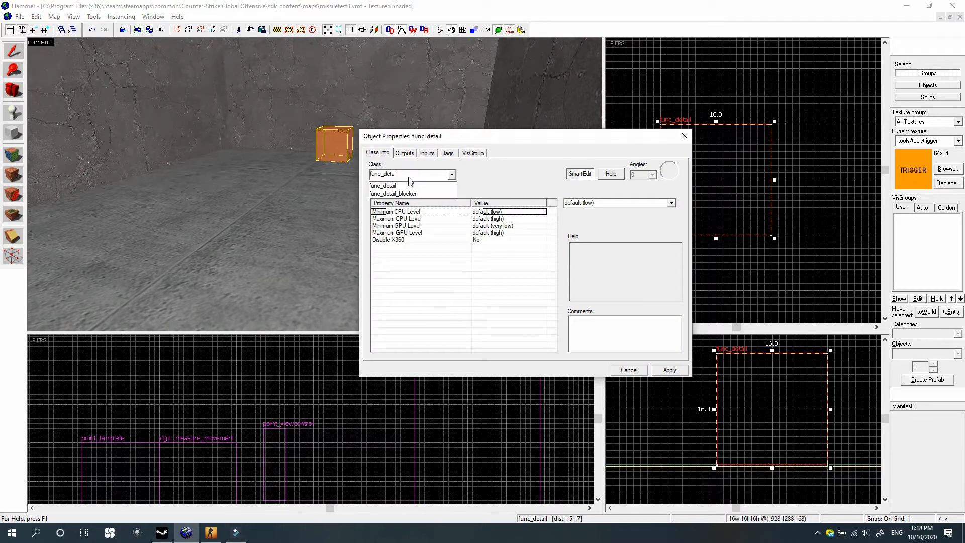
{"action": "key", "text": "BackSpace"}
{"action": "type", "text": "tr"}
{"action": "key", "text": "BackSpace"}
{"action": "key", "text": "BackSpace"}
{"action": "key", "text": "BackSpace"}
{"action": "key", "text": "BackSpace"}
{"action": "key", "text": "BackSpace"}
{"action": "key", "text": "BackSpace"}
{"action": "key", "text": "BackSpace"}
{"action": "type", "text": "trigger_m"}
{"action": "left_click", "coordinate": [402, 185]}
{"action": "left_click", "coordinate": [668, 371]}
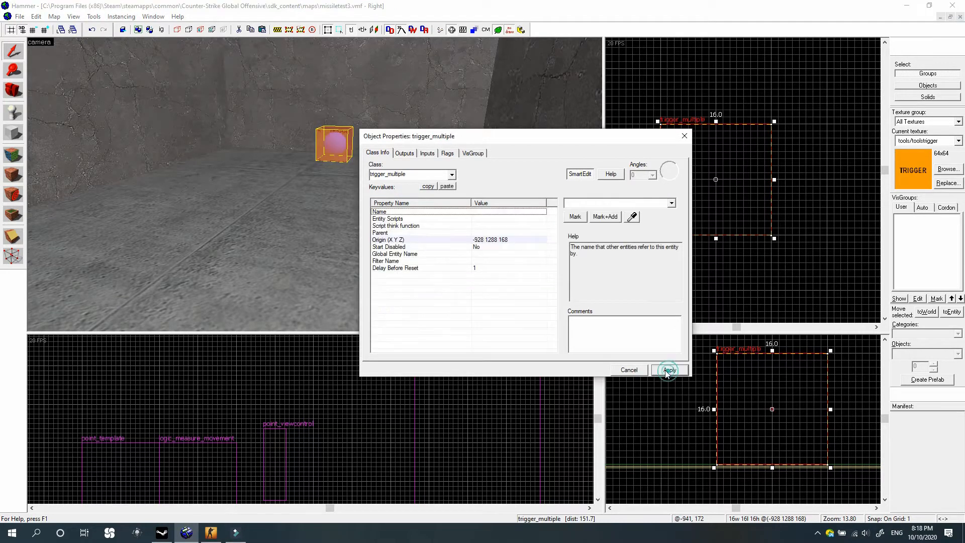
Examine the trigger_multiple's keyvalues, from Delay Before Reset and Start Disabled to Parent and the script properties
{"action": "left_click_drag", "start_coordinate": [475, 142], "coordinate": [530, 140]}
{"action": "left_click", "coordinate": [272, 143]}
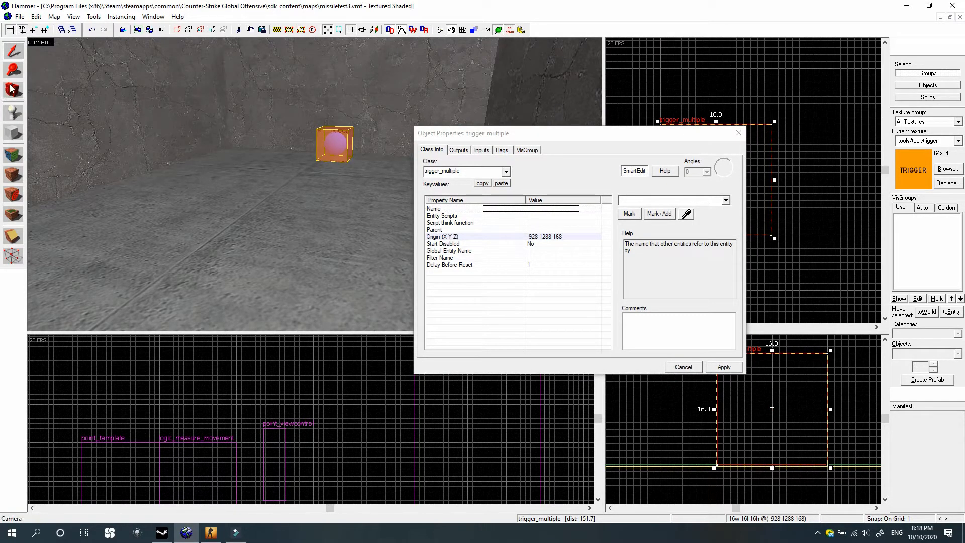
{"action": "left_click", "coordinate": [516, 267]}
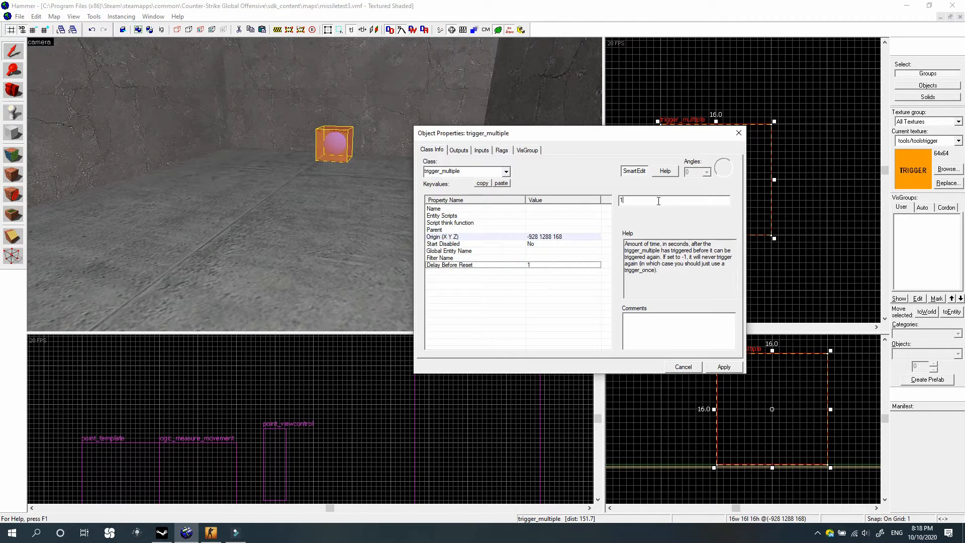
{"action": "left_click", "coordinate": [497, 258]}
{"action": "left_click", "coordinate": [452, 251]}
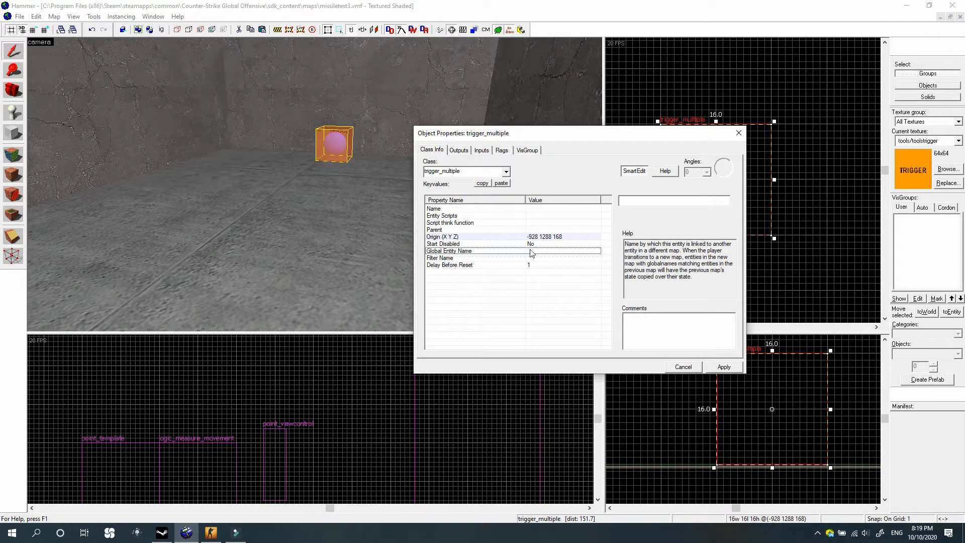
{"action": "left_click", "coordinate": [532, 244]}
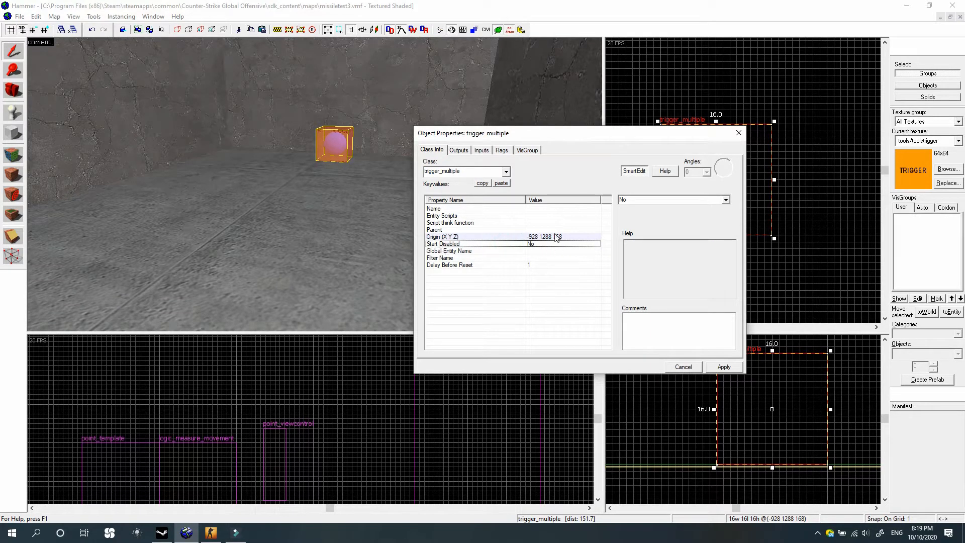
{"action": "left_click", "coordinate": [501, 230]}
{"action": "left_click", "coordinate": [500, 223]}
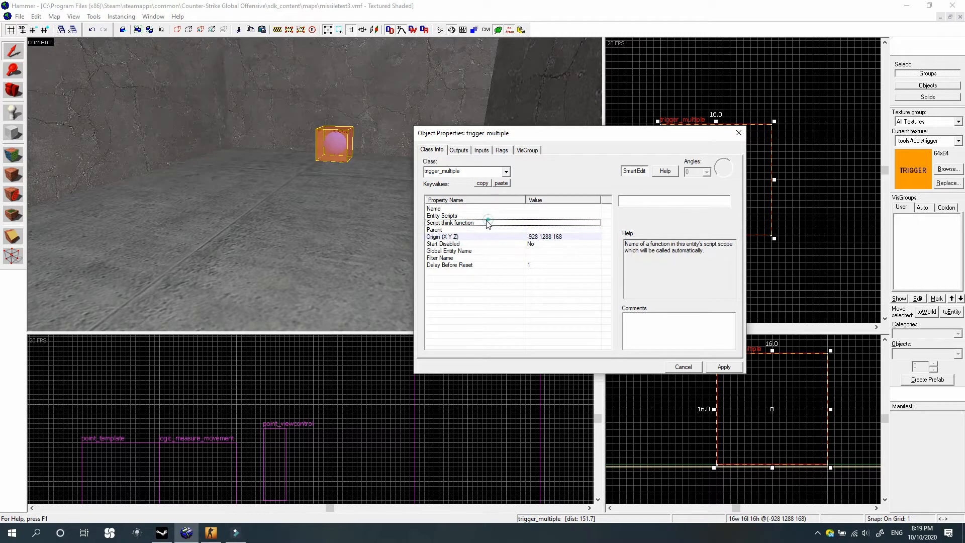
{"action": "left_click", "coordinate": [464, 216]}
Name the trigger_multiple ca_tri and apply the change
{"action": "left_click", "coordinate": [453, 209]}
{"action": "left_click", "coordinate": [634, 200]}
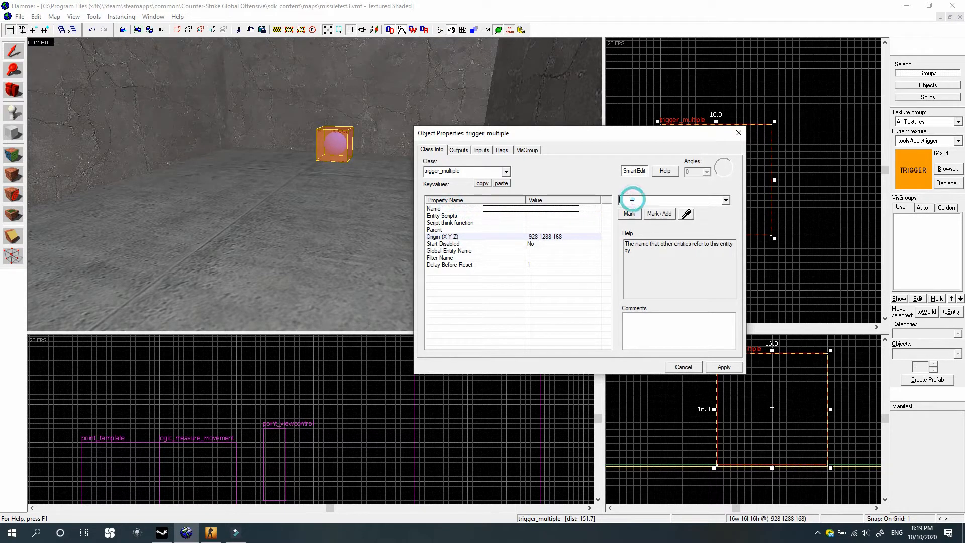
{"action": "type", "text": "ca_"}
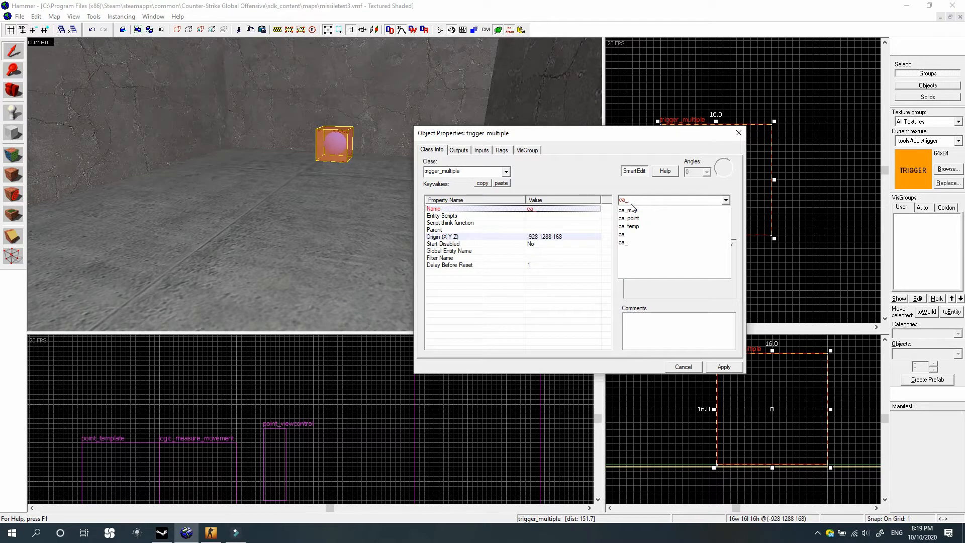
{"action": "type", "text": "tri"}
{"action": "left_click", "coordinate": [733, 368]}
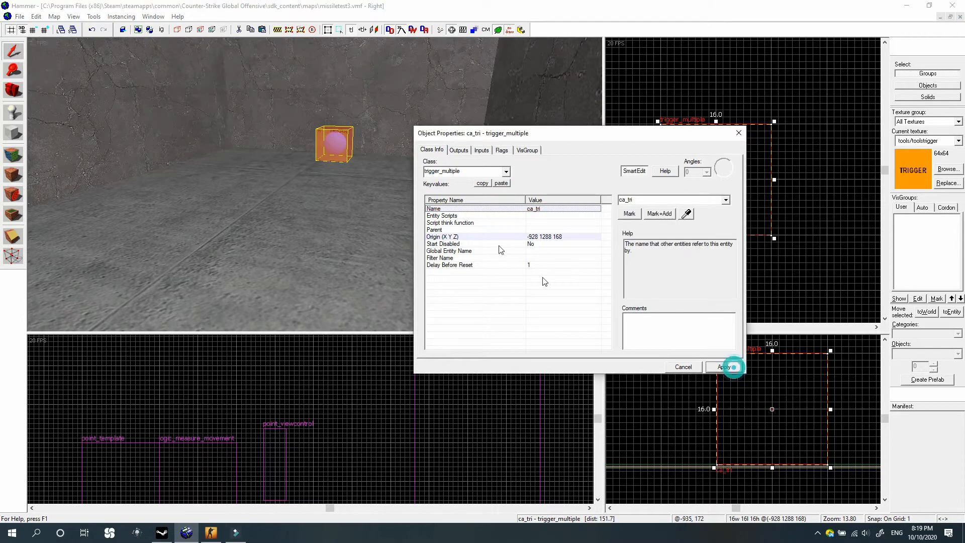
Turn off ca_tri's flag for correctly accounting for object mass, leave Clients enabled and close its properties
{"action": "left_click", "coordinate": [502, 150]}
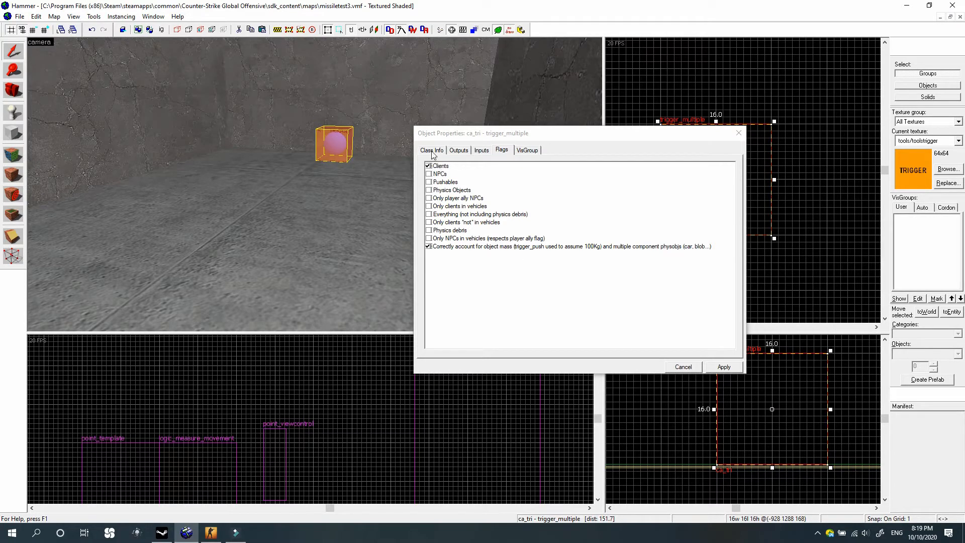
{"action": "left_click", "coordinate": [428, 246]}
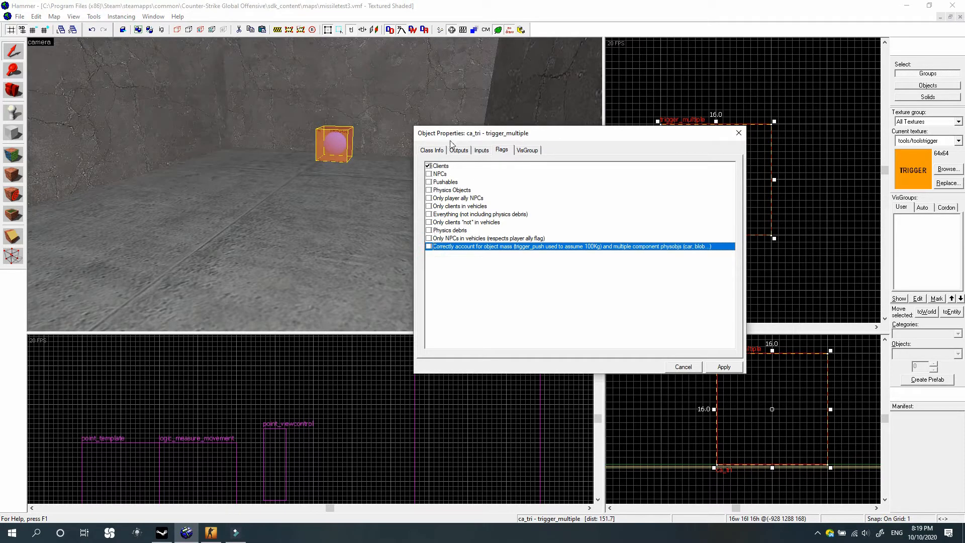
{"action": "left_click", "coordinate": [433, 150]}
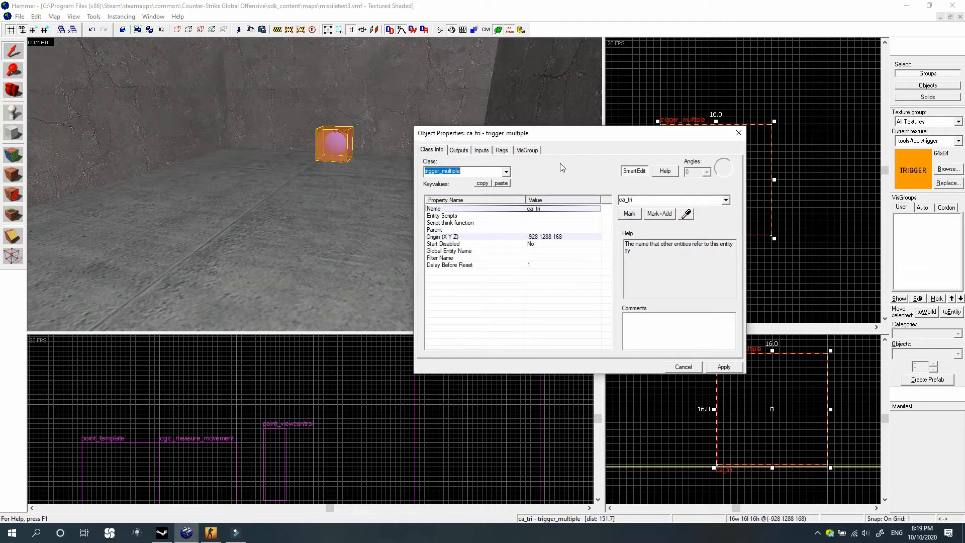
{"action": "left_click", "coordinate": [738, 132]}
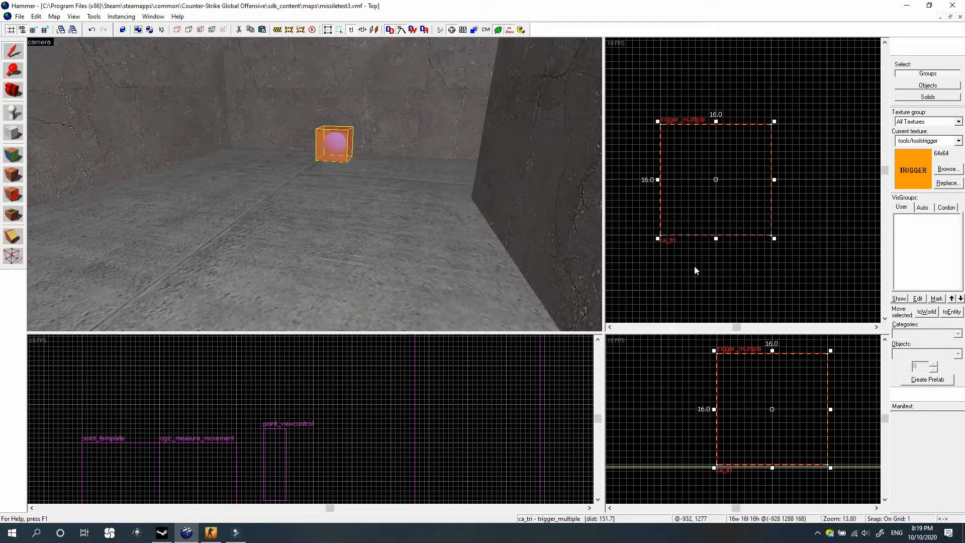
{"action": "scroll", "coordinate": [742, 415], "scroll_direction": "down", "scroll_amount": 5}
{"action": "scroll", "coordinate": [771, 402], "scroll_direction": "up", "scroll_amount": 4}
{"action": "scroll", "coordinate": [779, 416], "scroll_direction": "down", "scroll_amount": 3}
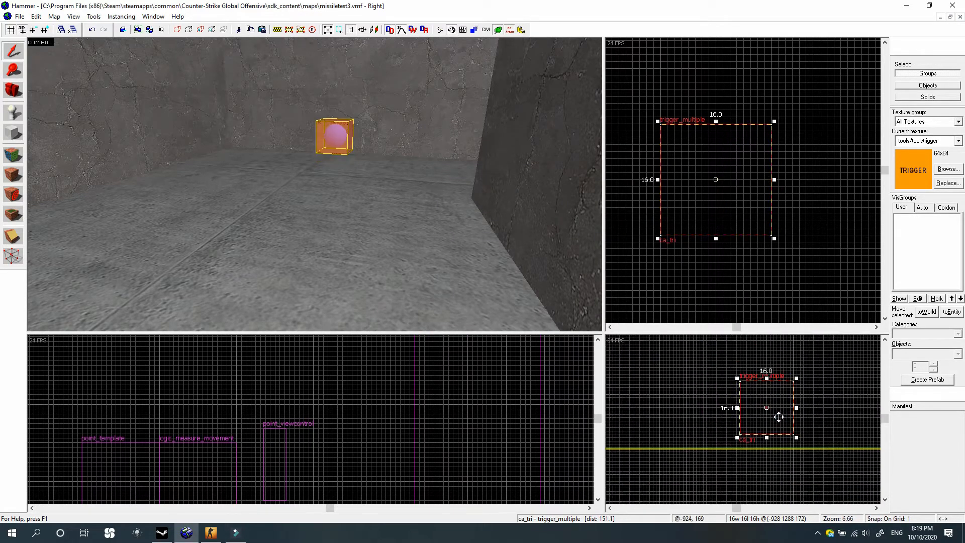
{"action": "scroll", "coordinate": [775, 385], "scroll_direction": "up", "scroll_amount": 4}
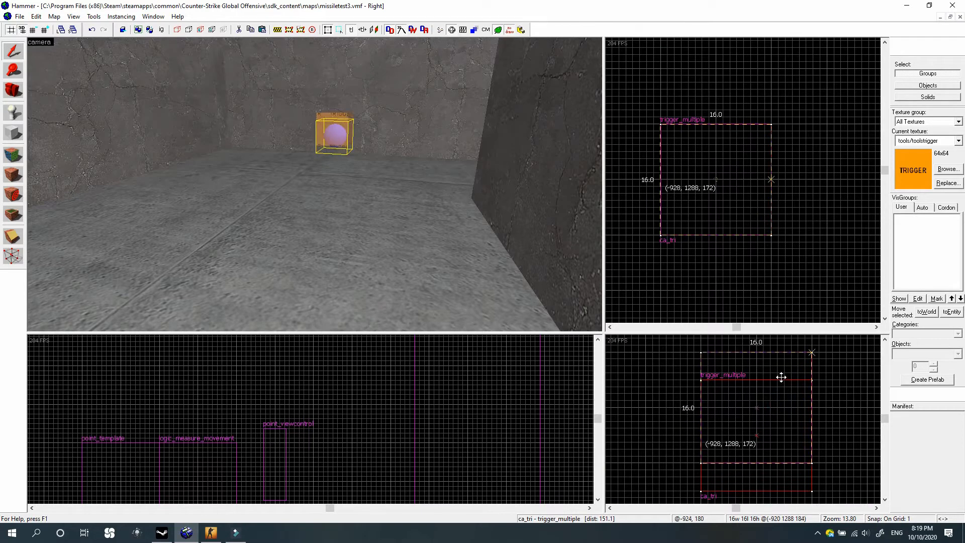
Place a game_ui entity on the floor next to the ca_tri trigger
{"action": "left_click", "coordinate": [10, 112]}
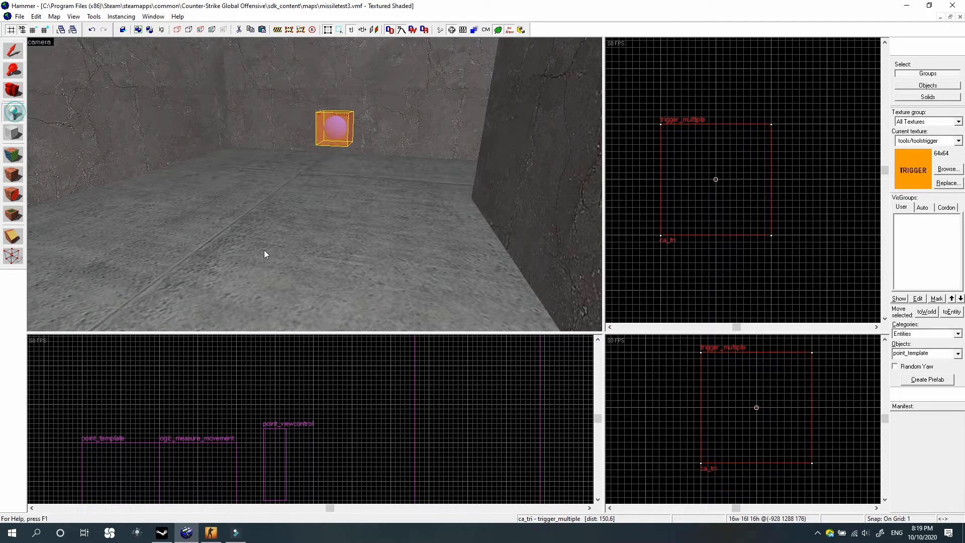
{"action": "double_click", "coordinate": [911, 353]}
{"action": "type", "text": "game_"}
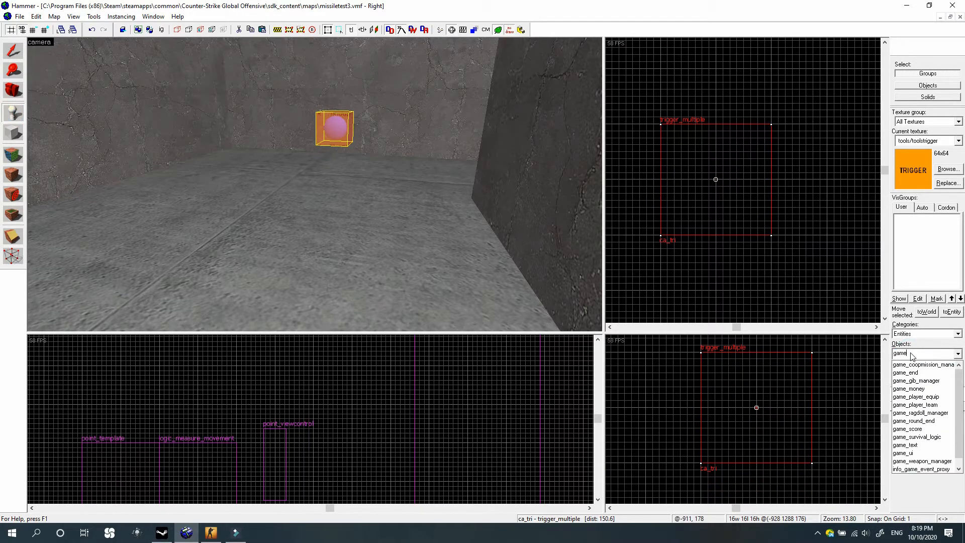
{"action": "type", "text": "ui"}
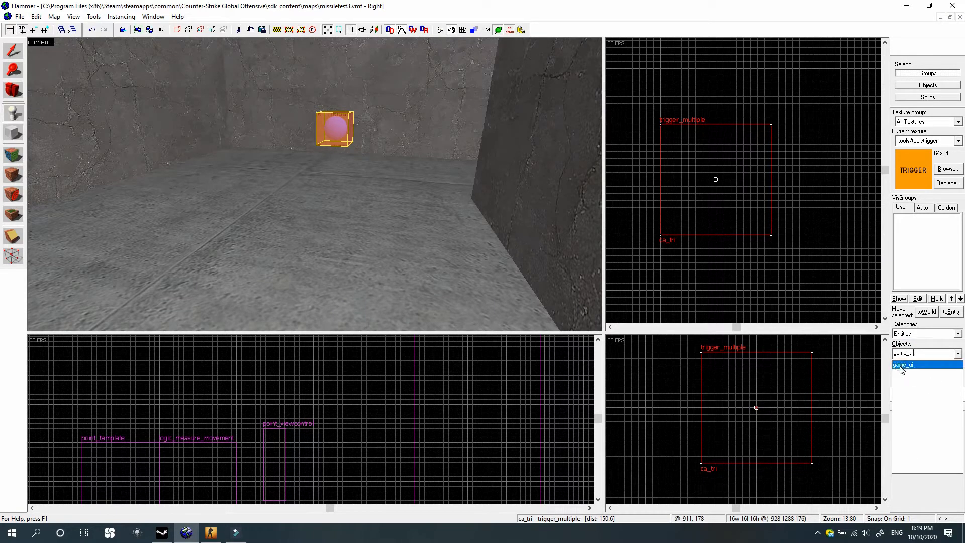
{"action": "key", "text": "Return"}
{"action": "left_click", "coordinate": [293, 161]}
{"action": "left_click", "coordinate": [16, 52]}
{"action": "scroll", "coordinate": [674, 164], "scroll_direction": "down", "scroll_amount": 3}
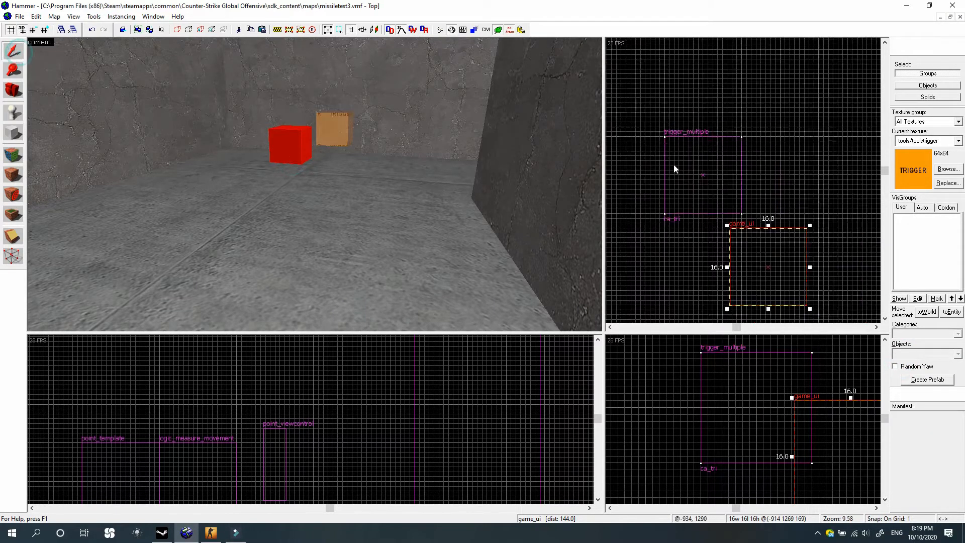
{"action": "scroll", "coordinate": [698, 221], "scroll_direction": "up", "scroll_amount": 2}
{"action": "left_click_drag", "start_coordinate": [776, 217], "coordinate": [697, 200]}
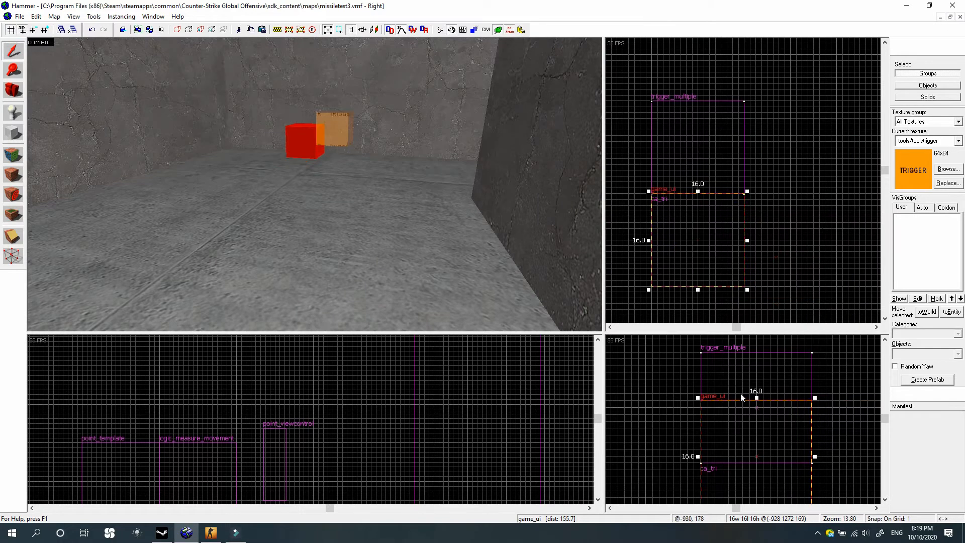
{"action": "scroll", "coordinate": [760, 405], "scroll_direction": "down", "scroll_amount": 1}
{"action": "scroll", "coordinate": [760, 406], "scroll_direction": "up", "scroll_amount": 1}
{"action": "left_click_drag", "start_coordinate": [760, 436], "coordinate": [762, 384]}
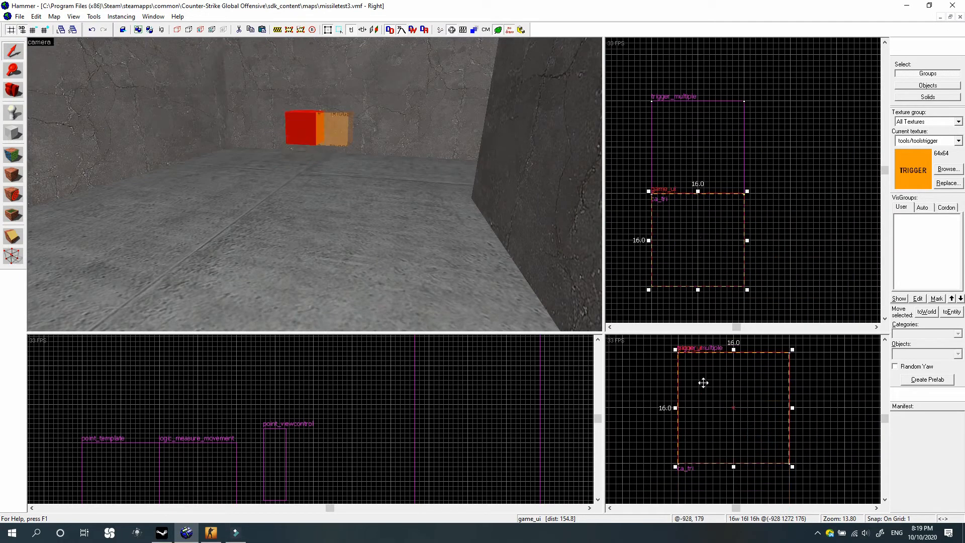
Open the game_ui entity's properties, name it ca_ui and apply the change
{"action": "left_click", "coordinate": [10, 89]}
{"action": "key", "text": "w"}
{"action": "left_click_drag", "start_coordinate": [193, 171], "coordinate": [312, 181]}
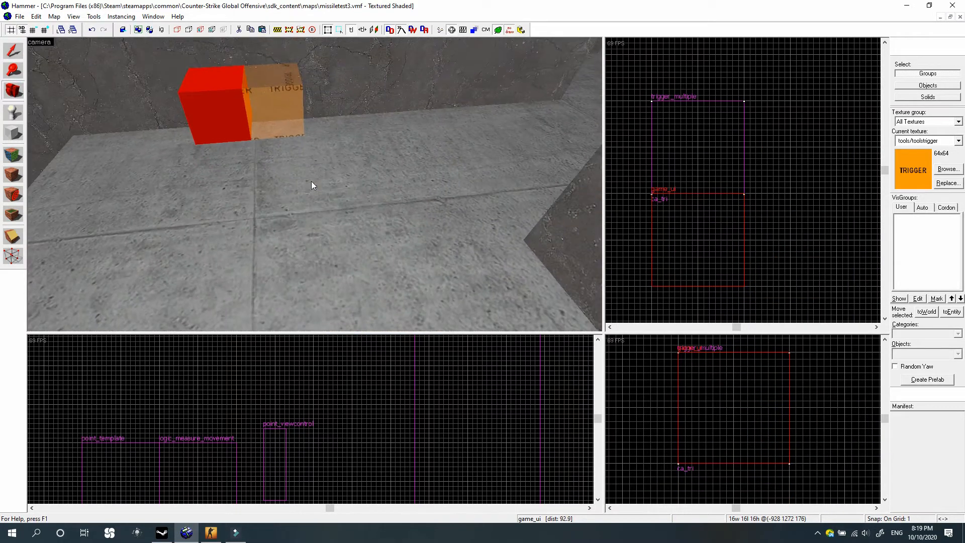
{"action": "left_click", "coordinate": [12, 50]}
{"action": "double_click", "coordinate": [195, 112]}
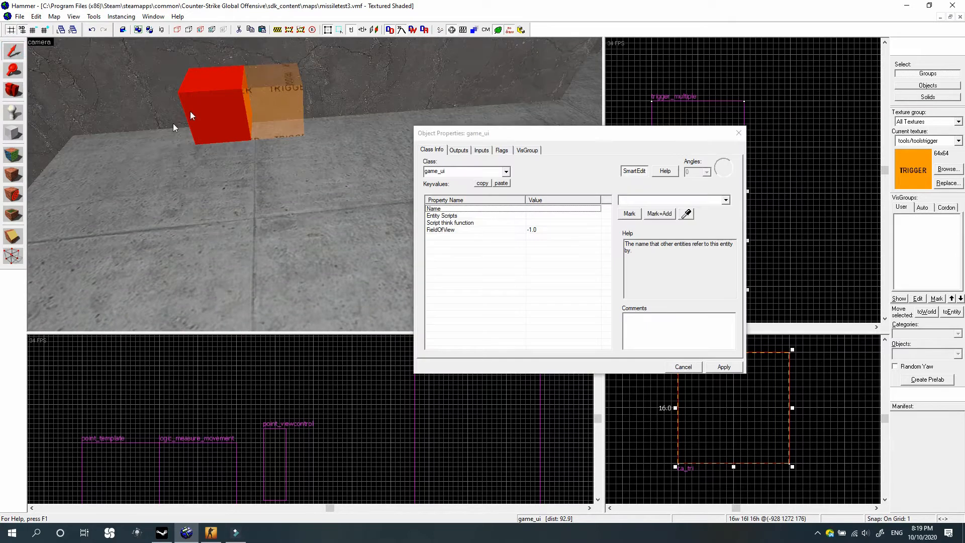
{"action": "left_click", "coordinate": [648, 199]}
{"action": "left_click", "coordinate": [648, 199]}
{"action": "type", "text": "ca_"}
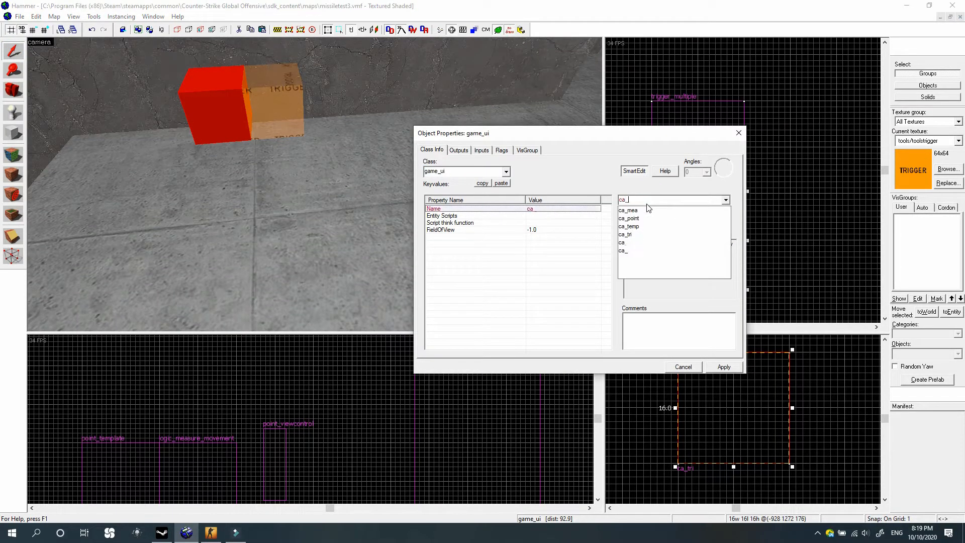
{"action": "type", "text": "ui"}
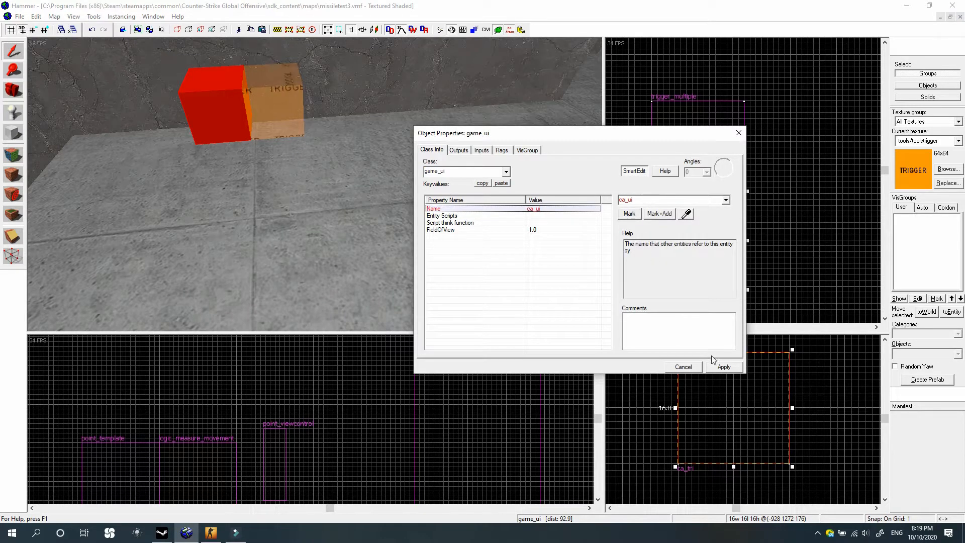
{"action": "left_click", "coordinate": [722, 366]}
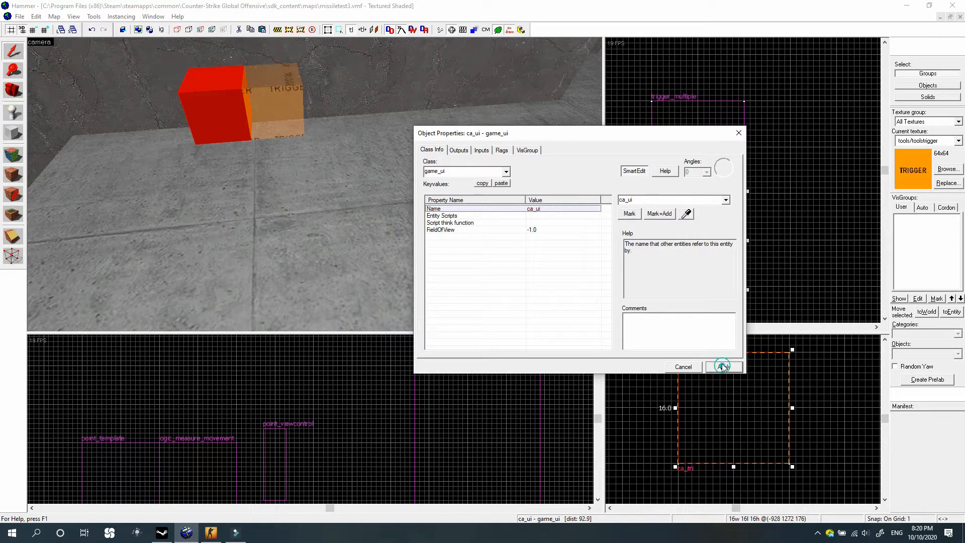
Examine ca_ui's flags, including Freeze Player, Hide Weapon, +Use Deactivates and Jump Deactivates
{"action": "left_click", "coordinate": [502, 150]}
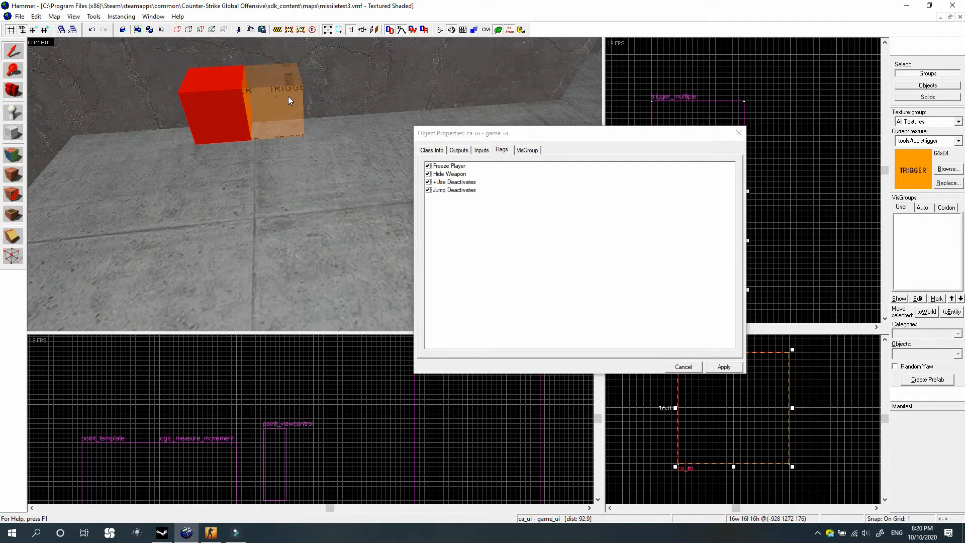
{"action": "left_click", "coordinate": [440, 174]}
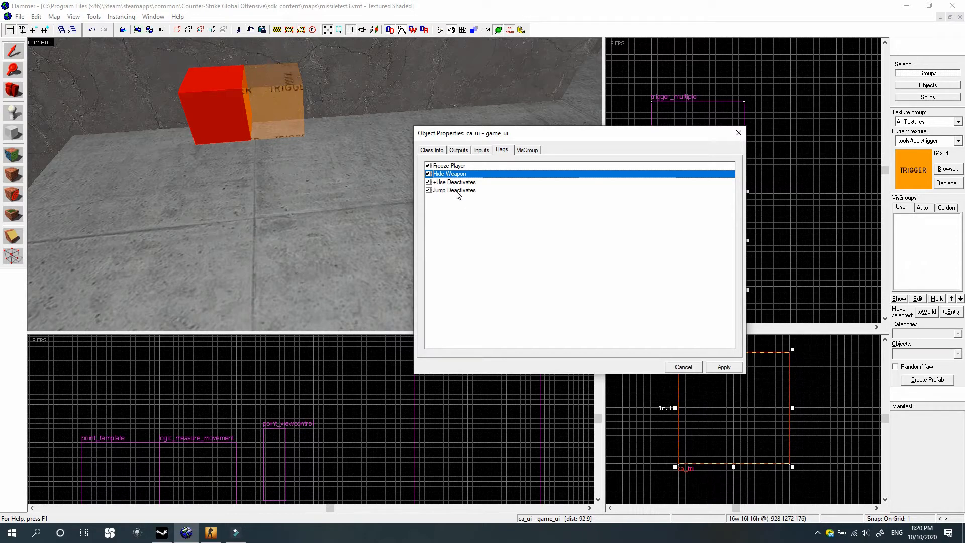
{"action": "left_click_drag", "start_coordinate": [501, 138], "coordinate": [536, 155]}
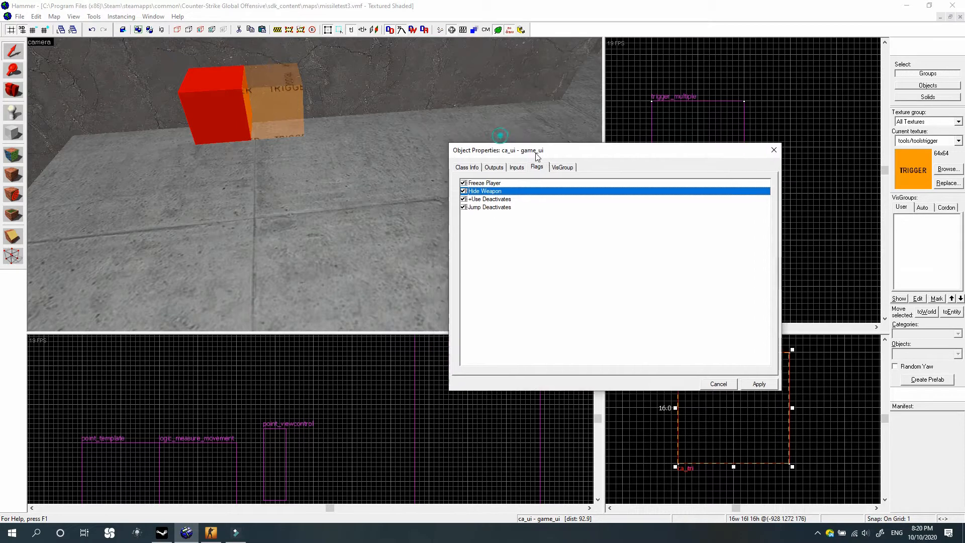
Turn off the Jump Deactivates flag on the ca_ui game_ui entity and apply the change
{"action": "left_click", "coordinate": [463, 207]}
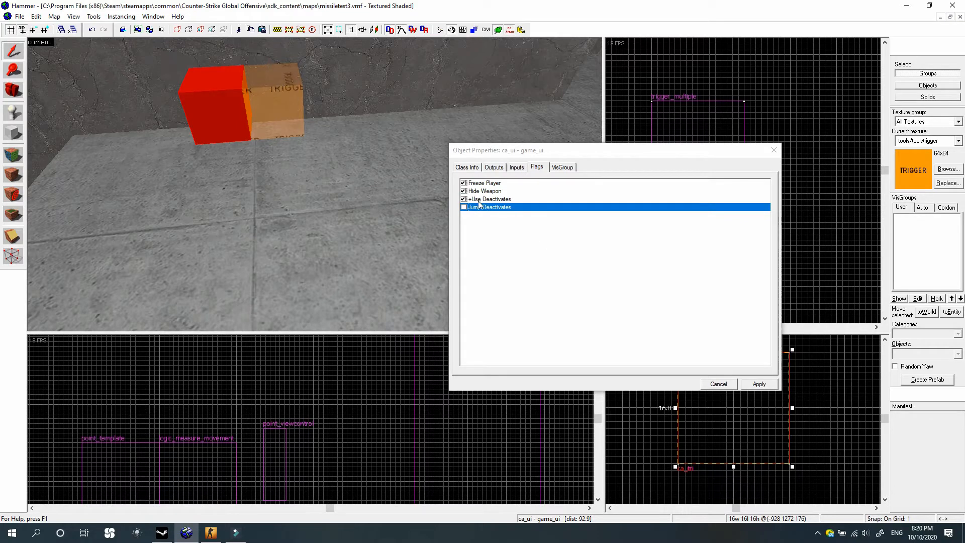
{"action": "left_click", "coordinate": [754, 384]}
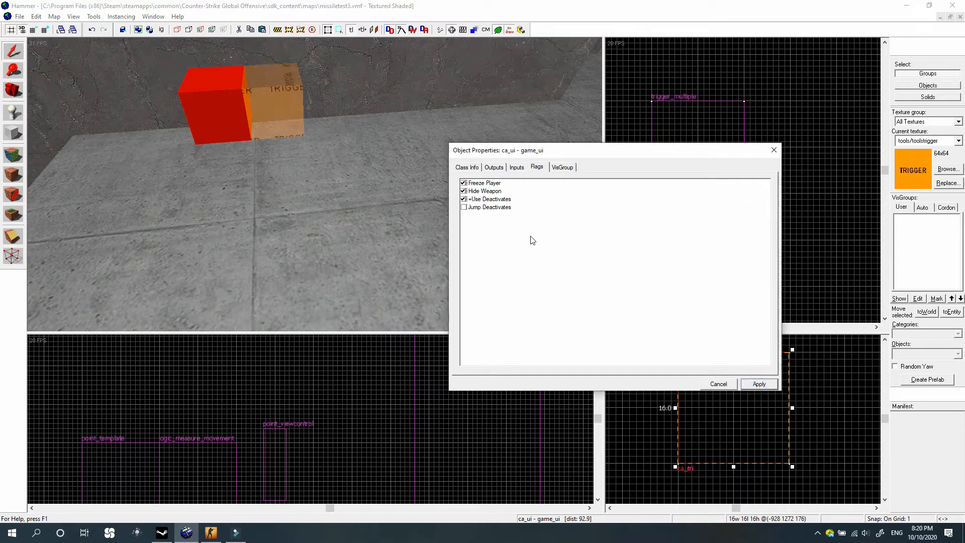
{"action": "left_click", "coordinate": [774, 152]}
Check the outputs of the ca_tri trigger_multiple next to the game_ui entity
{"action": "left_click", "coordinate": [13, 93]}
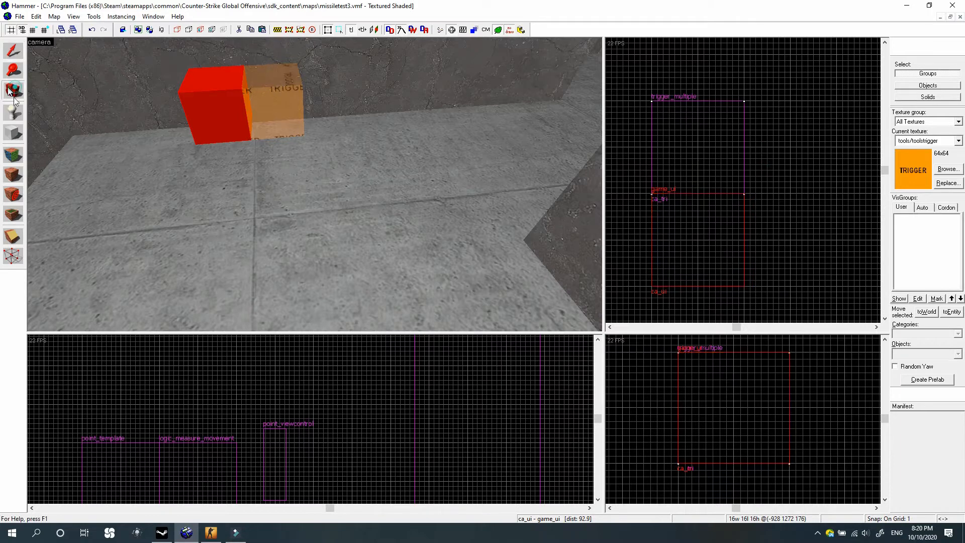
{"action": "mouse_move", "coordinate": [241, 168]}
{"action": "left_mouse_down"}
{"action": "mouse_move", "coordinate": [224, 142]}
{"action": "mouse_move", "coordinate": [233, 155]}
{"action": "left_mouse_up"}
{"action": "left_click", "coordinate": [13, 50]}
{"action": "double_click", "coordinate": [344, 182]}
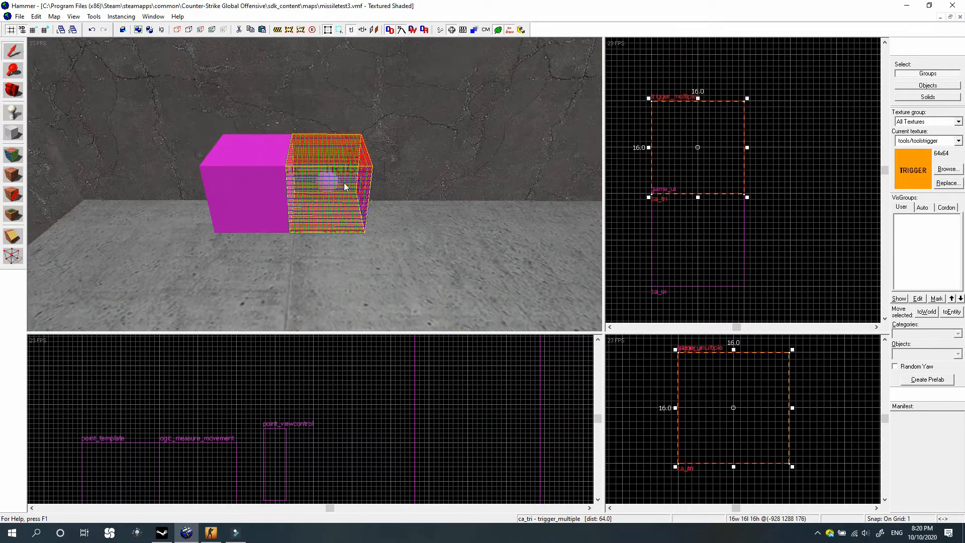
{"action": "left_click", "coordinate": [493, 167]}
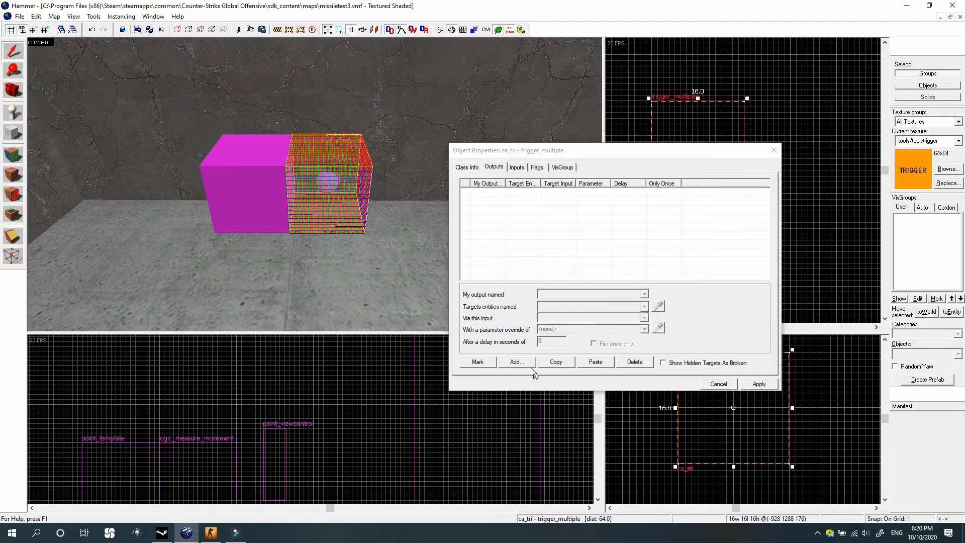
{"action": "left_click", "coordinate": [773, 150]}
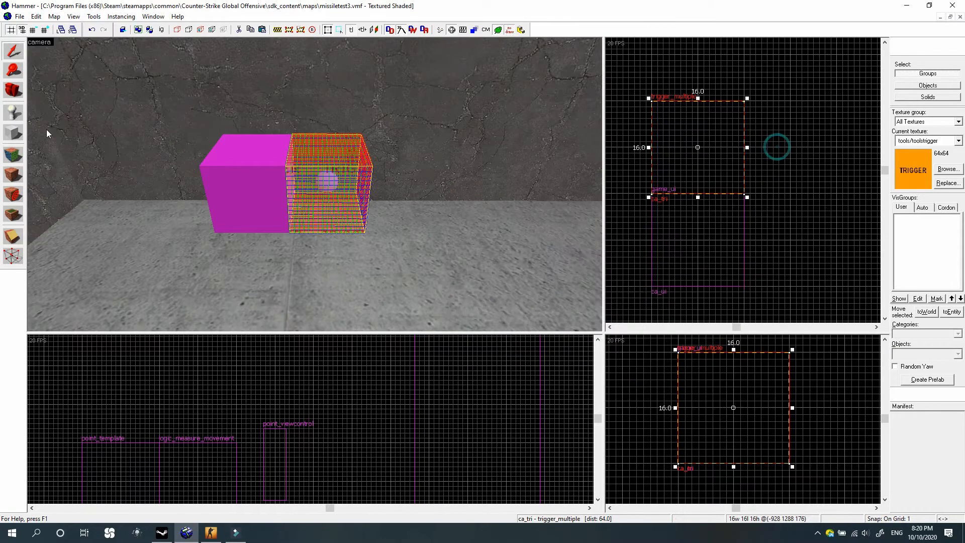
Place an env_sprite entity on the floor in front of the trigger_multiple box
{"action": "left_click", "coordinate": [19, 112]}
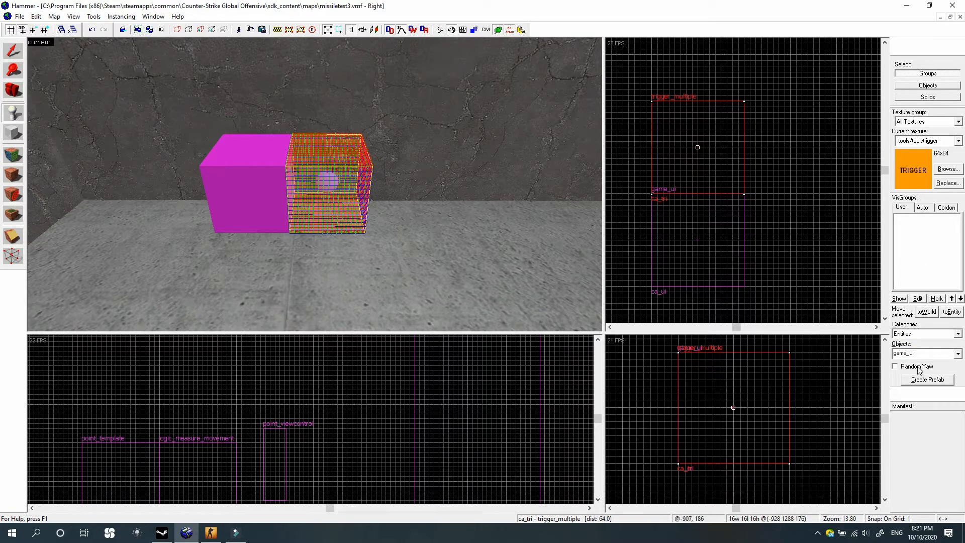
{"action": "left_click", "coordinate": [919, 352]}
{"action": "type", "text": "sprite"}
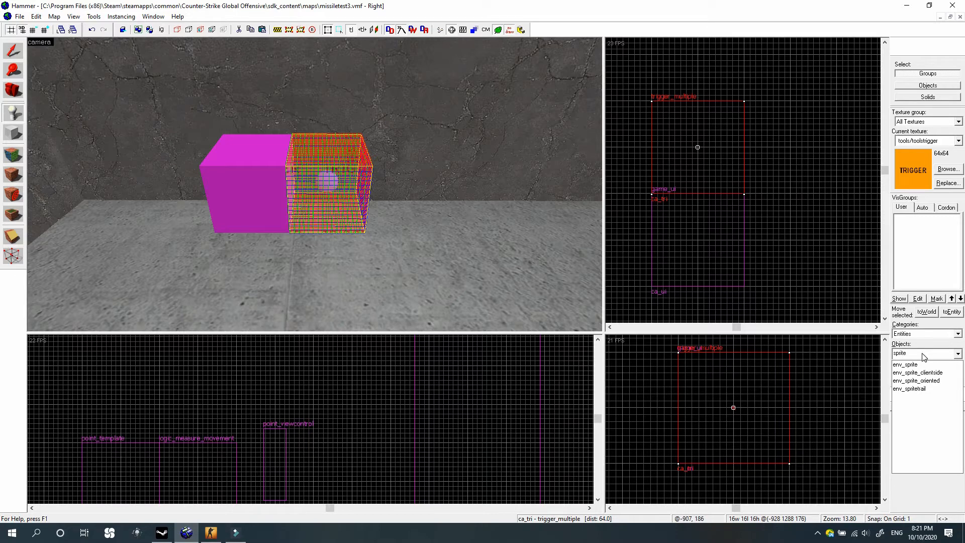
{"action": "left_click", "coordinate": [923, 363]}
{"action": "left_click", "coordinate": [386, 270]}
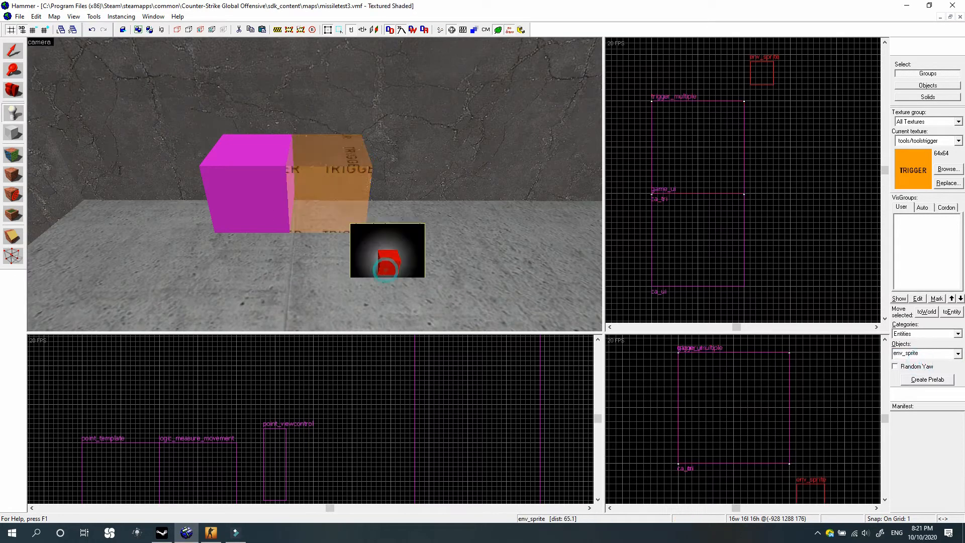
{"action": "left_click", "coordinate": [11, 53]}
Move the env_sprite so it sits centred above the trigger_multiple box
{"action": "scroll", "coordinate": [742, 229], "scroll_direction": "up", "scroll_amount": 2}
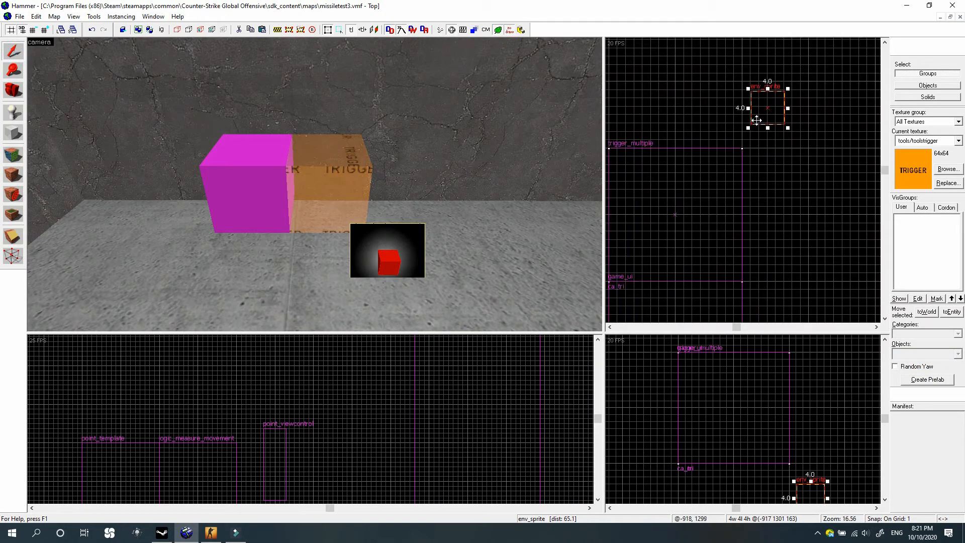
{"action": "left_click_drag", "start_coordinate": [764, 115], "coordinate": [674, 220]}
{"action": "scroll", "coordinate": [735, 391], "scroll_direction": "down", "scroll_amount": 6}
{"action": "scroll", "coordinate": [737, 391], "scroll_direction": "up", "scroll_amount": 4}
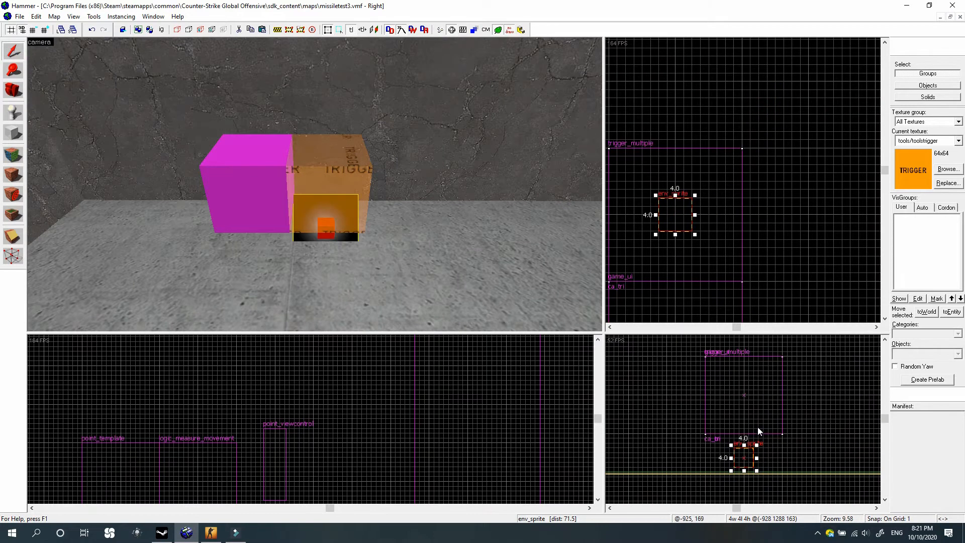
{"action": "left_click_drag", "start_coordinate": [746, 451], "coordinate": [741, 357]}
{"action": "scroll", "coordinate": [753, 446], "scroll_direction": "down", "scroll_amount": 5}
{"action": "scroll", "coordinate": [747, 386], "scroll_direction": "up", "scroll_amount": 5}
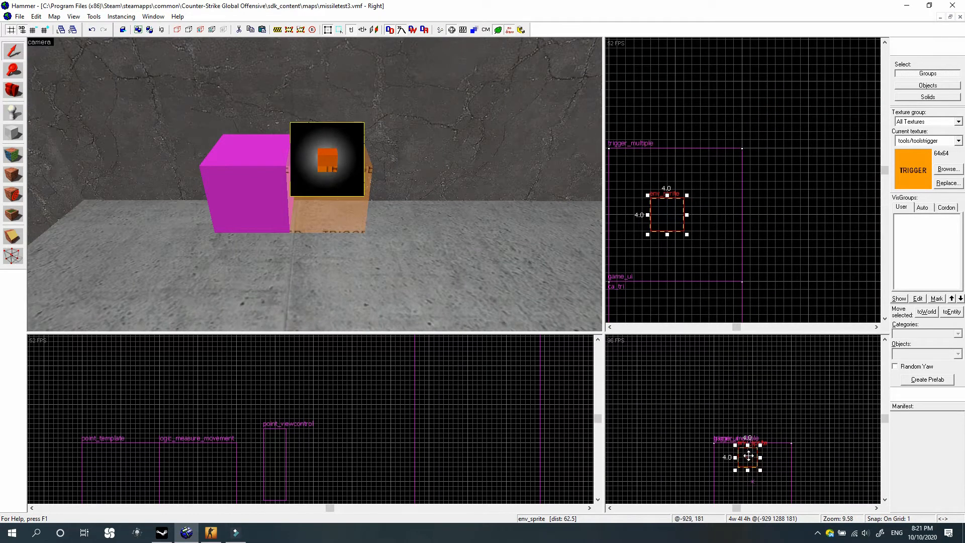
{"action": "left_click_drag", "start_coordinate": [748, 455], "coordinate": [754, 404]}
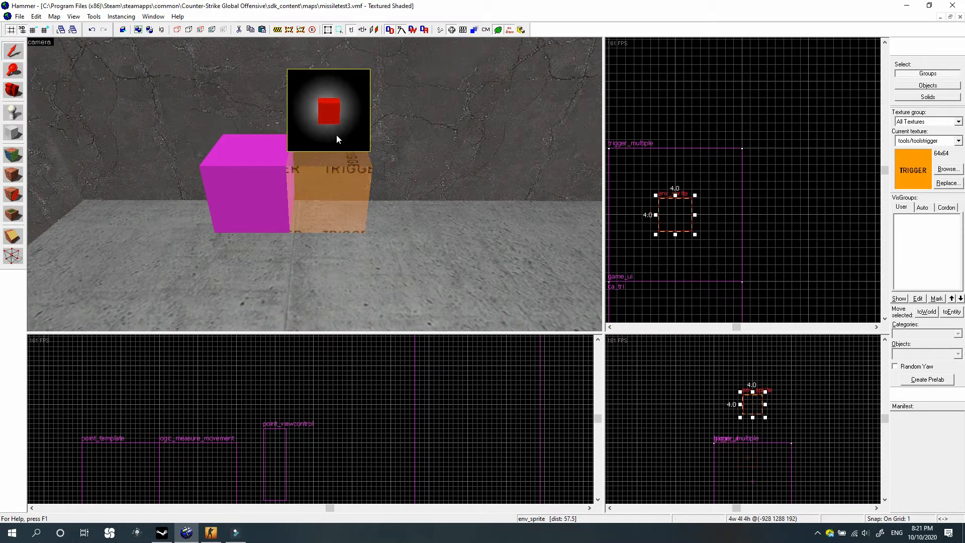
Inspect the env_sprite's sprite name, fade and FX color keyvalues, and delete the sprite
{"action": "double_click", "coordinate": [330, 118]}
{"action": "scroll", "coordinate": [599, 304], "scroll_direction": "down", "scroll_amount": 1}
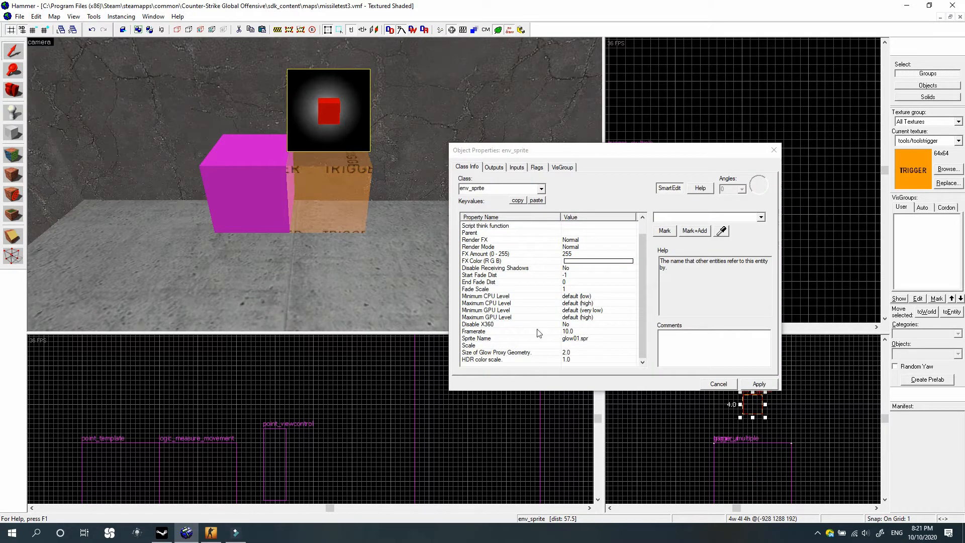
{"action": "left_click", "coordinate": [571, 338]}
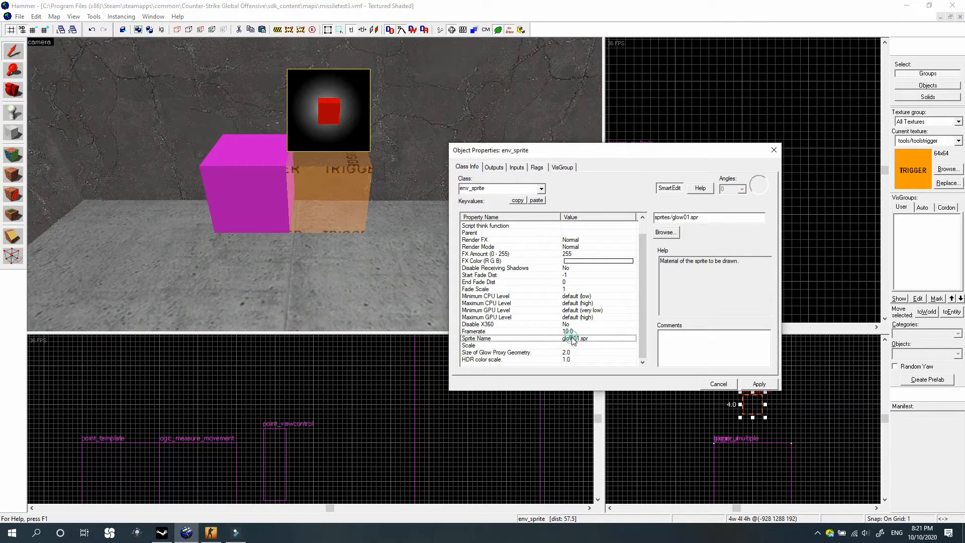
{"action": "scroll", "coordinate": [587, 297], "scroll_direction": "up", "scroll_amount": 1}
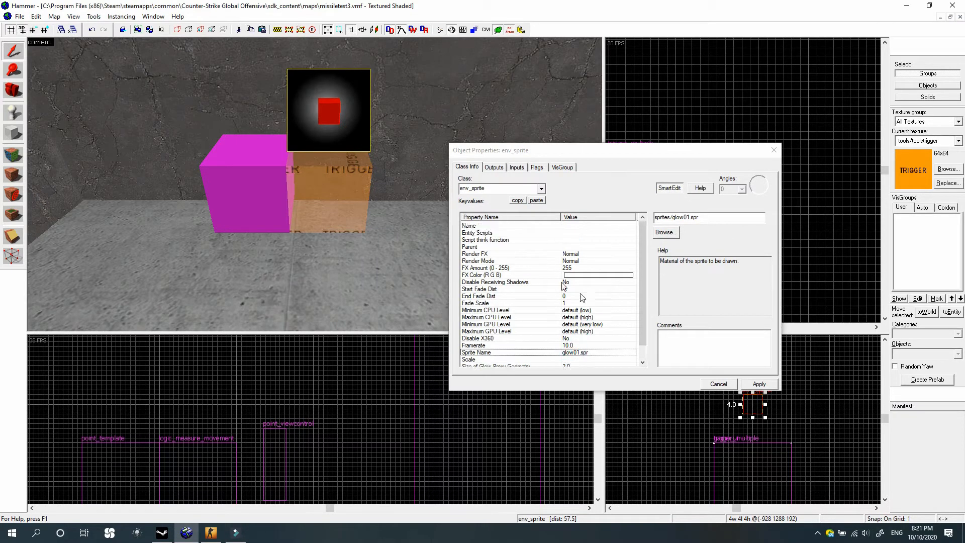
{"action": "left_click", "coordinate": [507, 247]}
{"action": "left_click", "coordinate": [523, 289]}
{"action": "left_click", "coordinate": [532, 310]}
{"action": "left_click", "coordinate": [537, 331]}
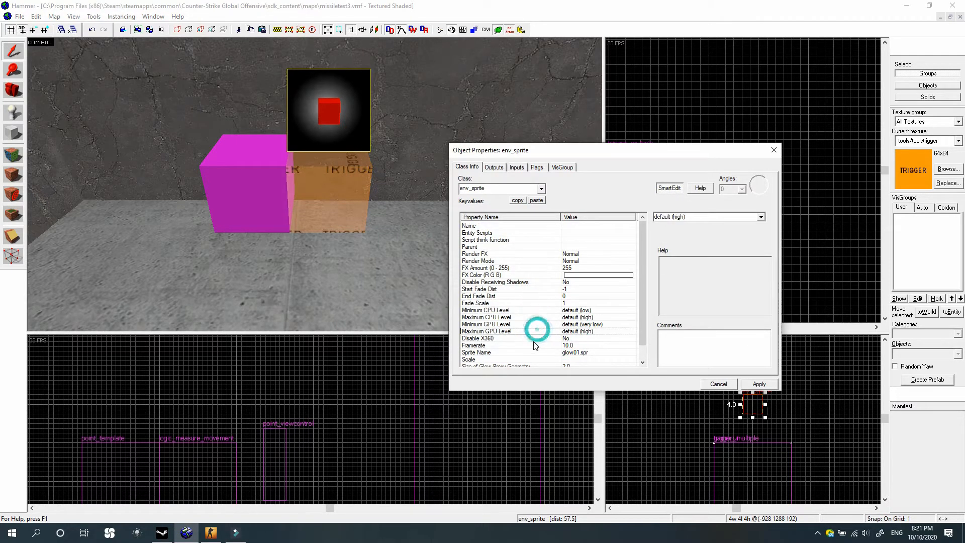
{"action": "left_click", "coordinate": [535, 274]}
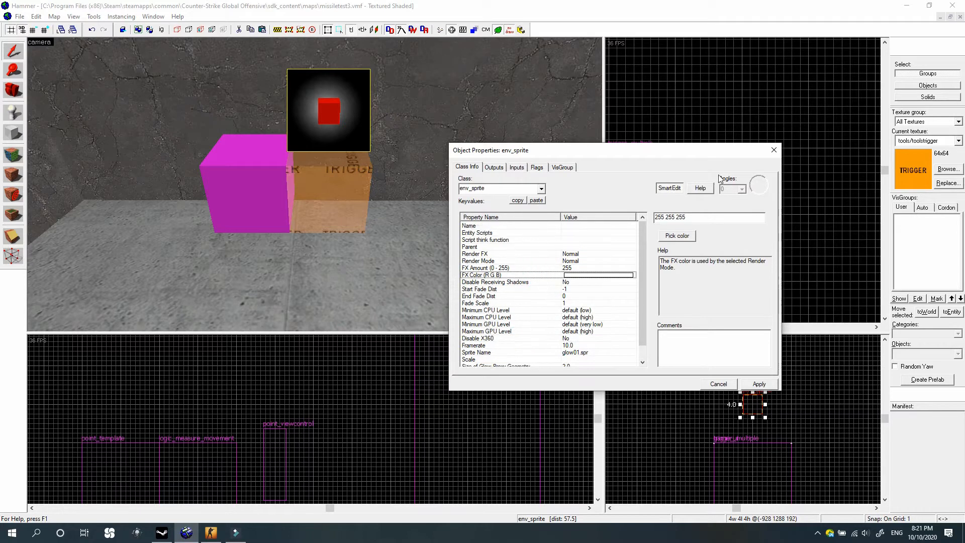
{"action": "left_click", "coordinate": [774, 150]}
{"action": "key", "text": "Delete"}
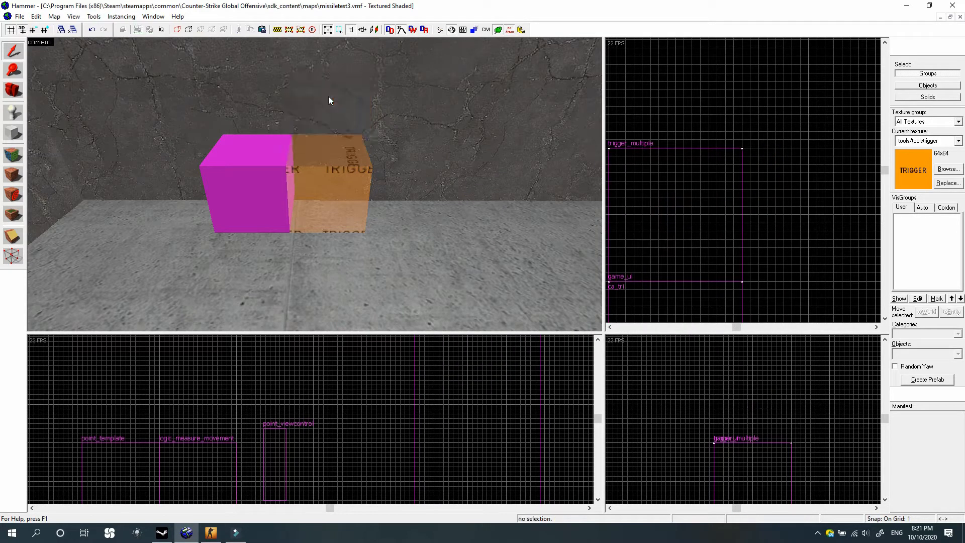
Place a point_spotlight entity on the floor in front of the trigger_multiple box
{"action": "left_click", "coordinate": [13, 112]}
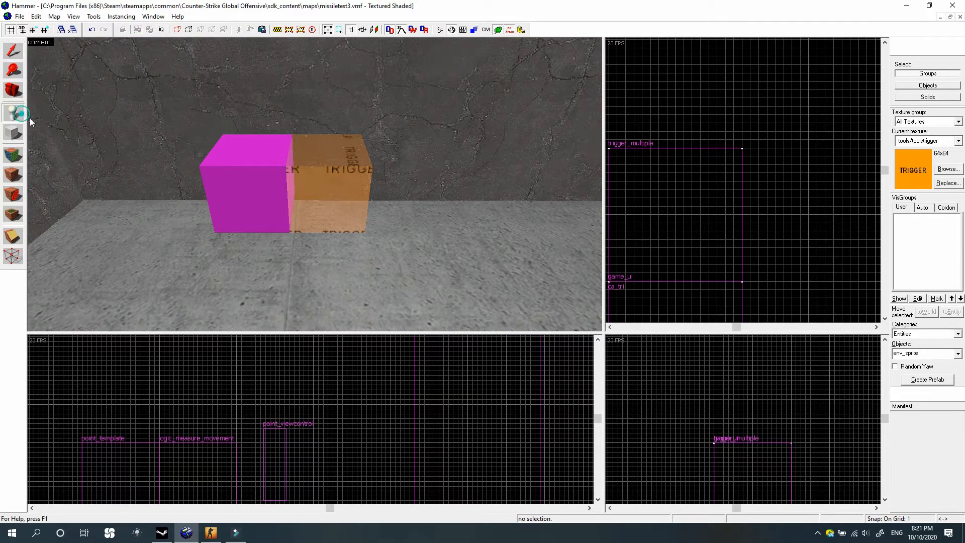
{"action": "double_click", "coordinate": [930, 353]}
{"action": "type", "text": "point"}
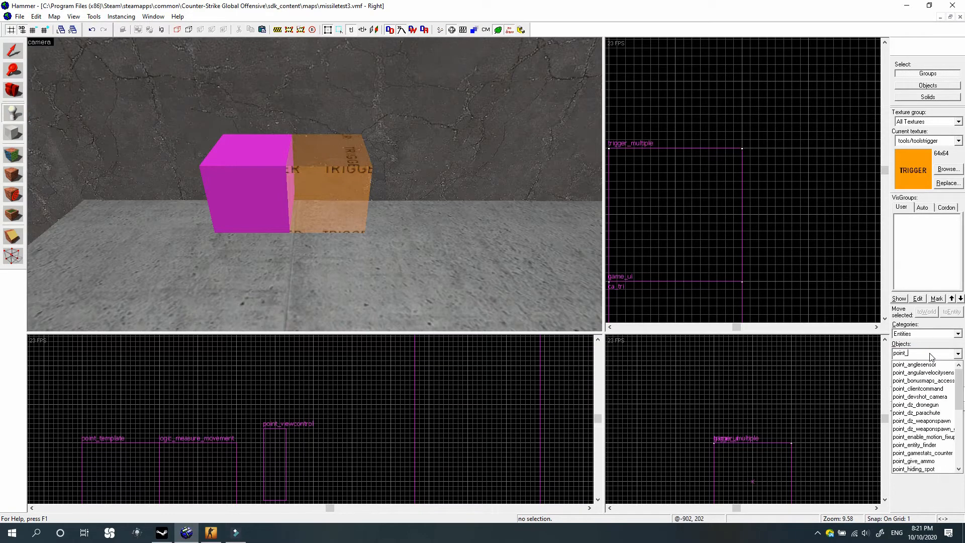
{"action": "type", "text": "_spot"}
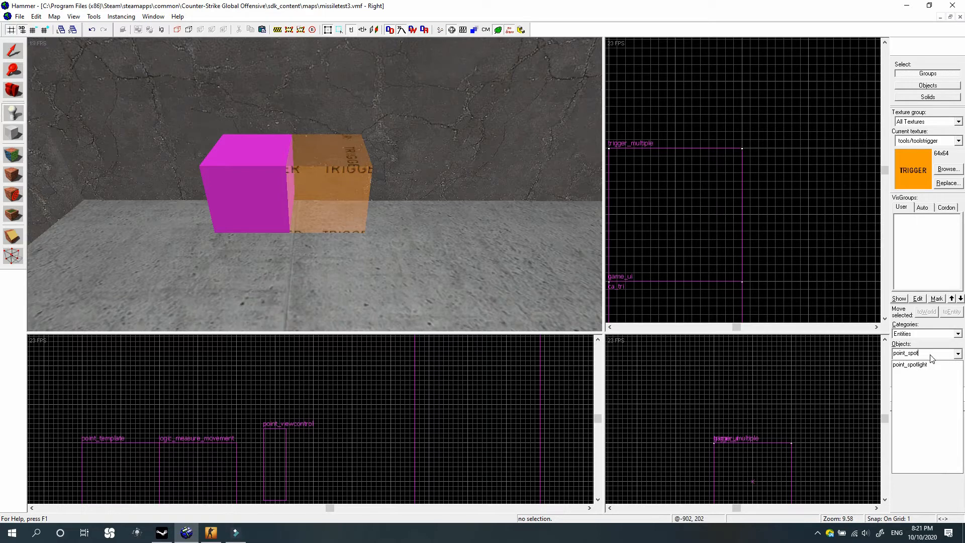
{"action": "left_click", "coordinate": [913, 366]}
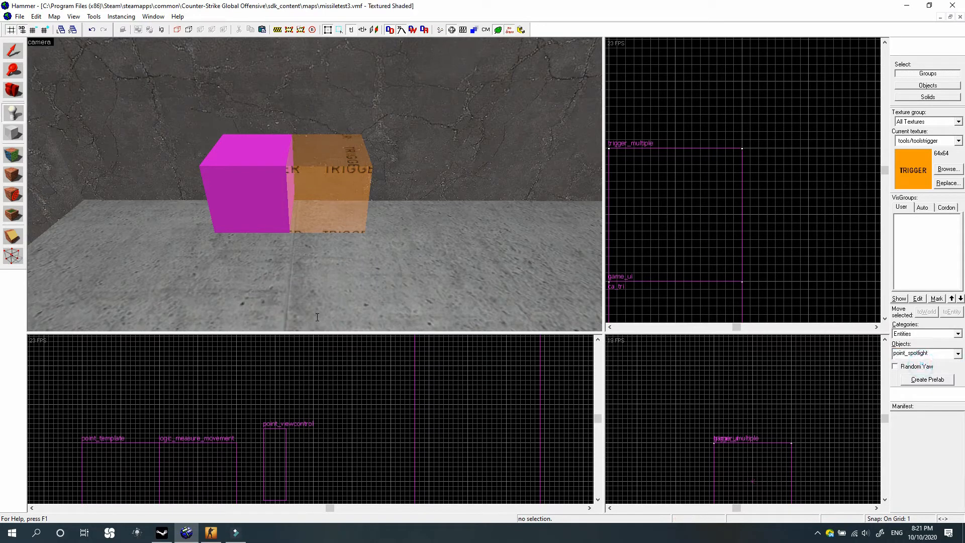
{"action": "left_click", "coordinate": [333, 247]}
{"action": "key", "text": "shift+s"}
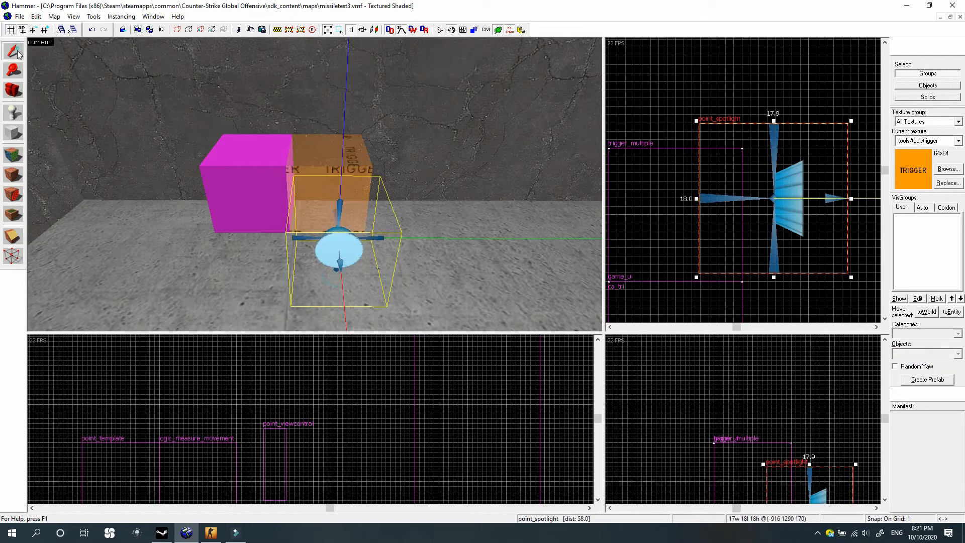
Review the point_spotlight's flags and its keyvalues, including the HDR color scale
{"action": "double_click", "coordinate": [333, 243]}
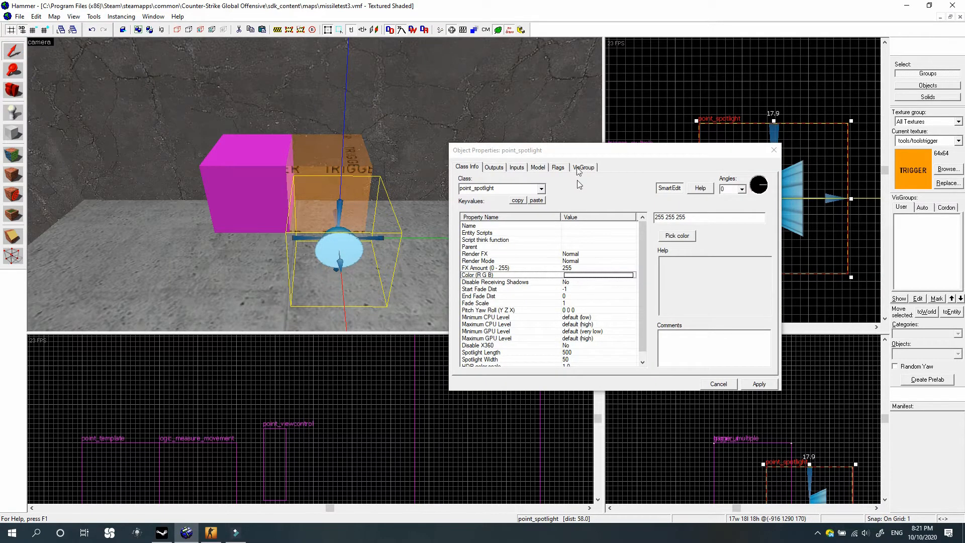
{"action": "left_click", "coordinate": [557, 167]}
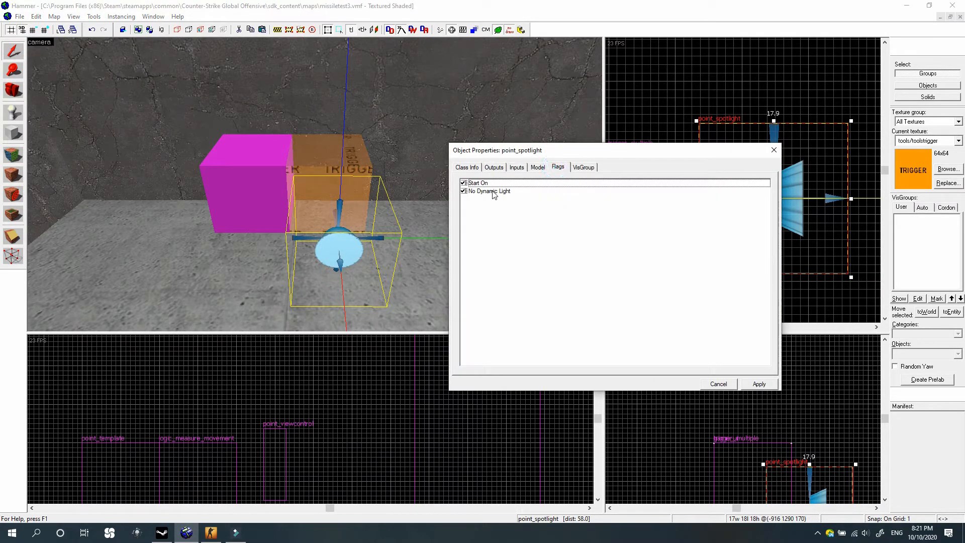
{"action": "left_click", "coordinate": [467, 167]}
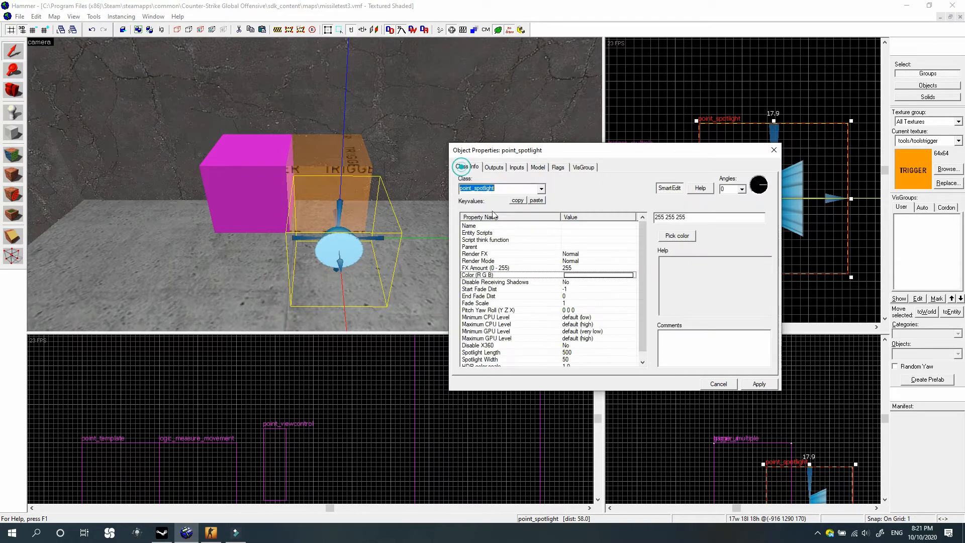
{"action": "scroll", "coordinate": [555, 266], "scroll_direction": "down", "scroll_amount": 1}
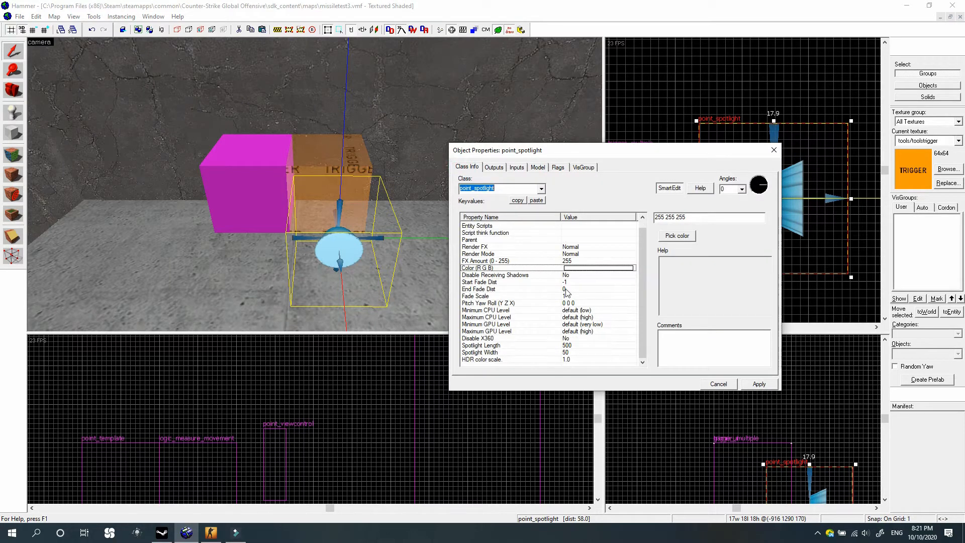
{"action": "left_click", "coordinate": [345, 241]}
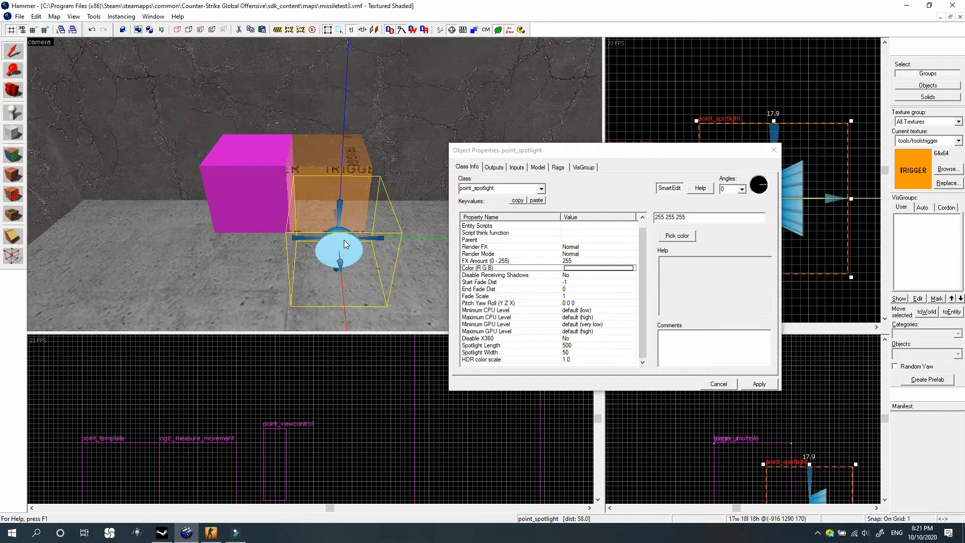
{"action": "left_click_drag", "start_coordinate": [626, 151], "coordinate": [556, 184]}
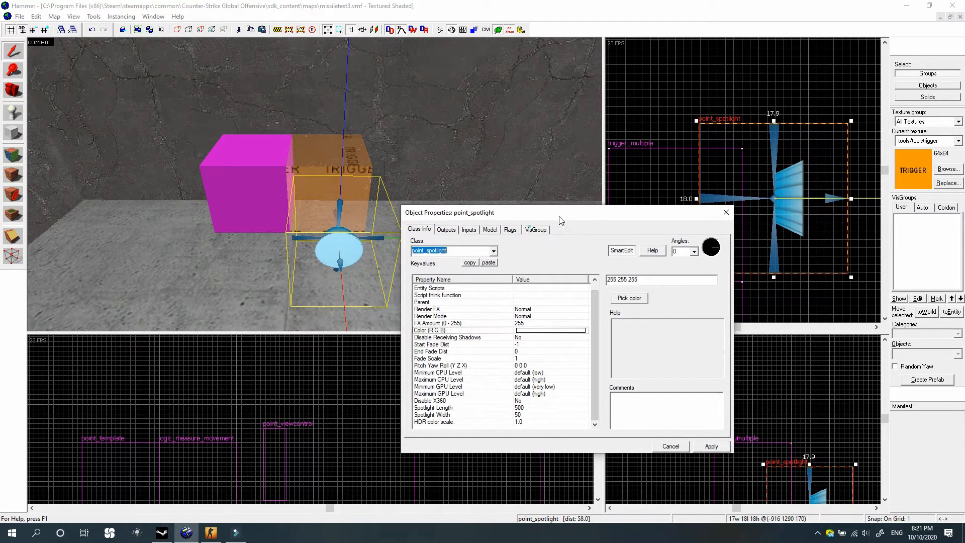
{"action": "mouse_move", "coordinate": [592, 311]}
{"action": "left_mouse_down"}
{"action": "mouse_move", "coordinate": [595, 275]}
{"action": "mouse_move", "coordinate": [592, 300]}
{"action": "left_mouse_up"}
{"action": "left_click", "coordinate": [533, 392]}
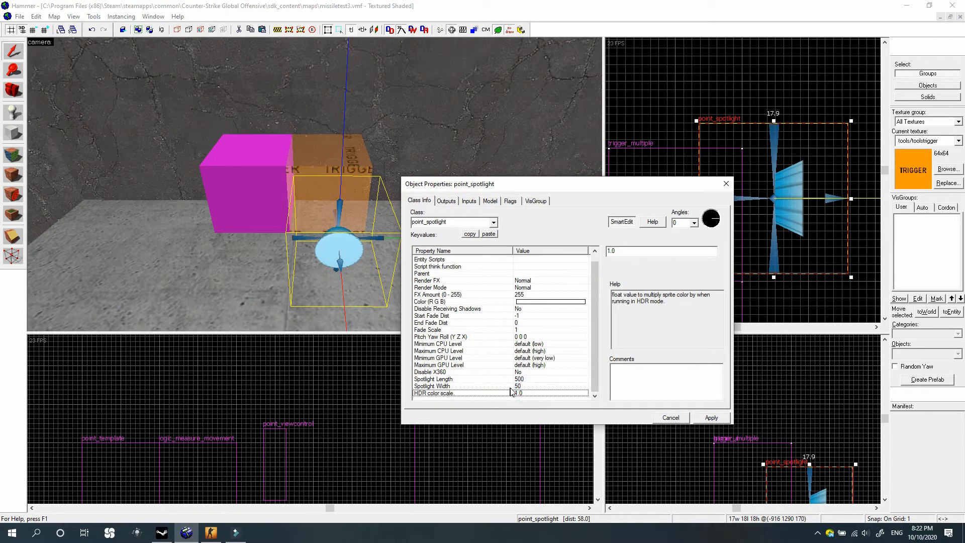
Set the point_spotlight's color to cyan, RGB 88 248 240
{"action": "left_click", "coordinate": [538, 303]}
{"action": "left_click", "coordinate": [628, 272]}
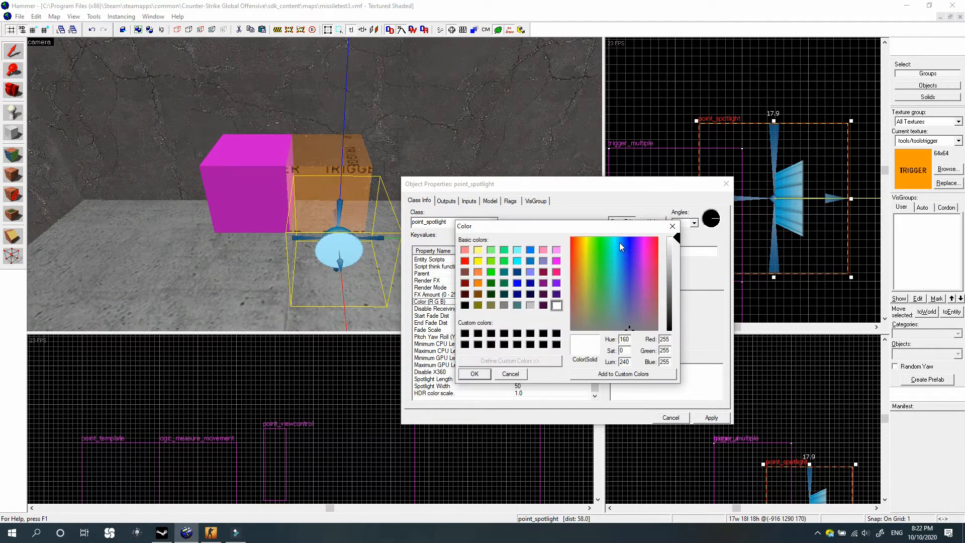
{"action": "left_click", "coordinate": [616, 245]}
{"action": "left_click", "coordinate": [668, 268]}
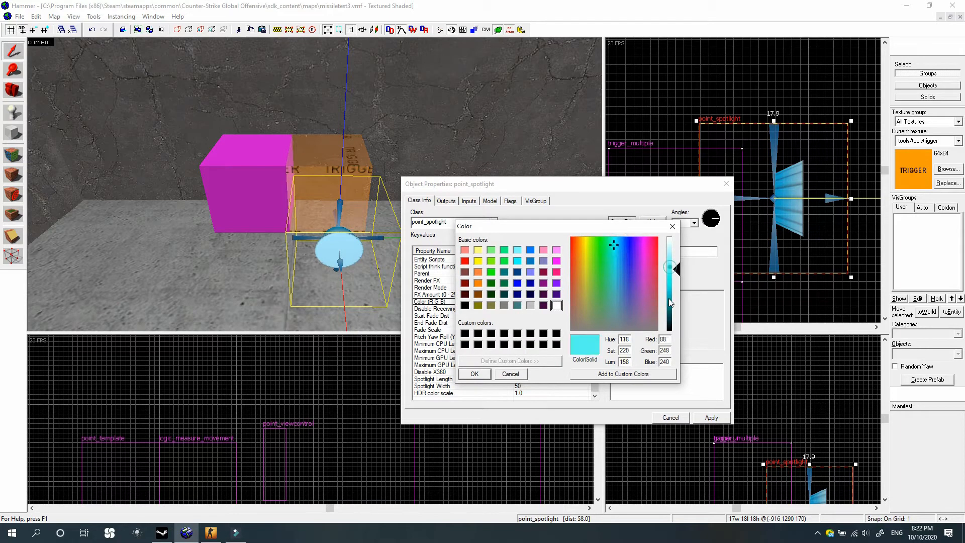
{"action": "left_click", "coordinate": [482, 374]}
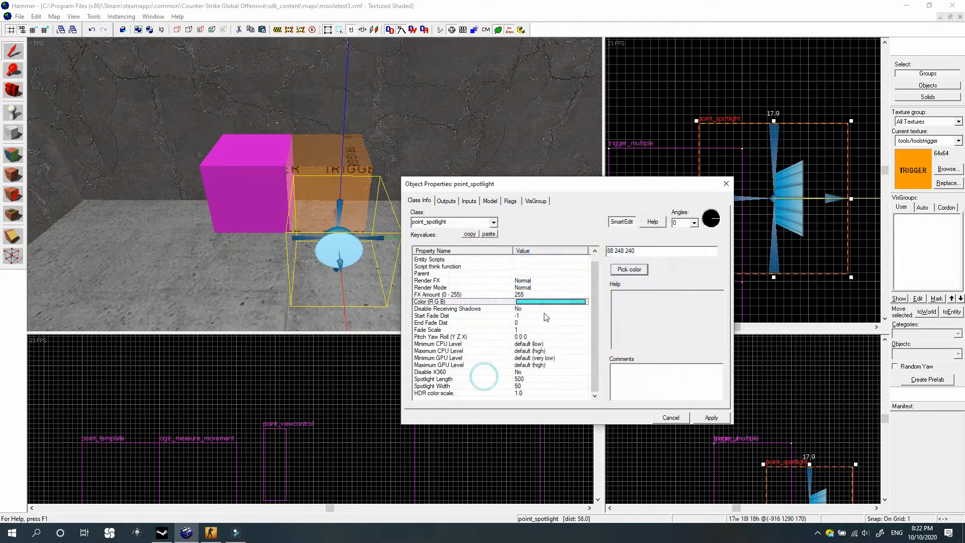
Set the point_spotlight's Spotlight Length to 100 and Spotlight Width to 20, and apply the changes
{"action": "left_click", "coordinate": [508, 379]}
{"action": "left_click_drag", "start_coordinate": [627, 255], "coordinate": [580, 266]}
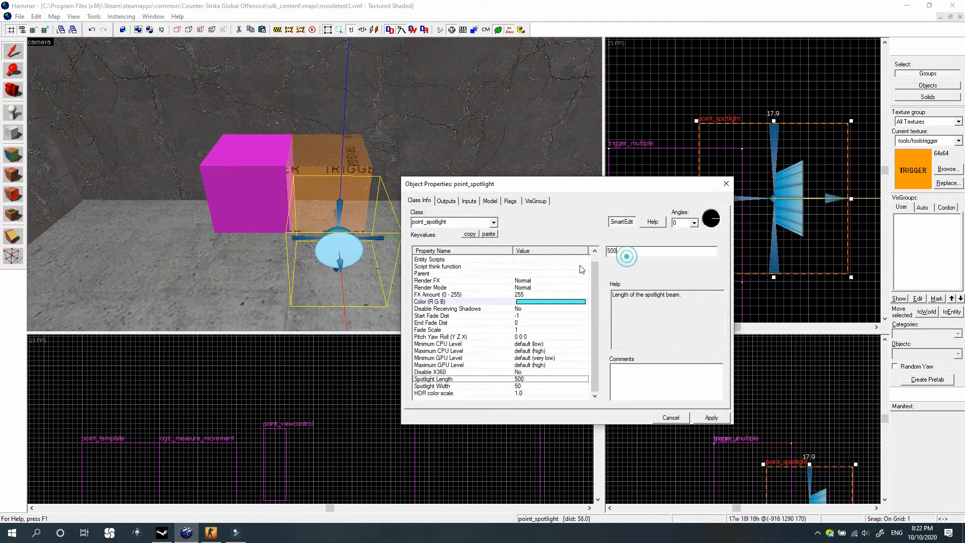
{"action": "left_click_drag", "start_coordinate": [635, 249], "coordinate": [550, 267]}
{"action": "type", "text": "100"}
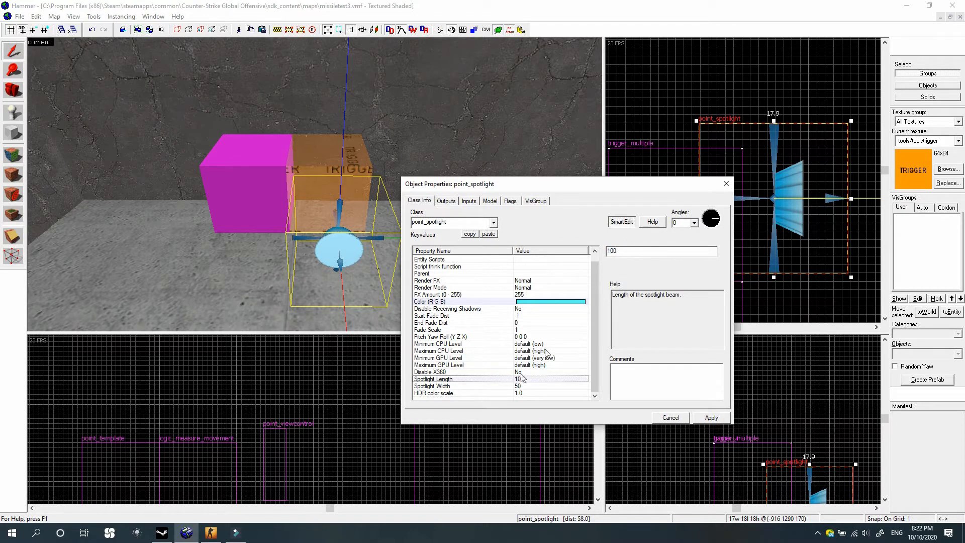
{"action": "left_click", "coordinate": [494, 386]}
{"action": "left_click_drag", "start_coordinate": [626, 253], "coordinate": [554, 265]}
{"action": "type", "text": "20"}
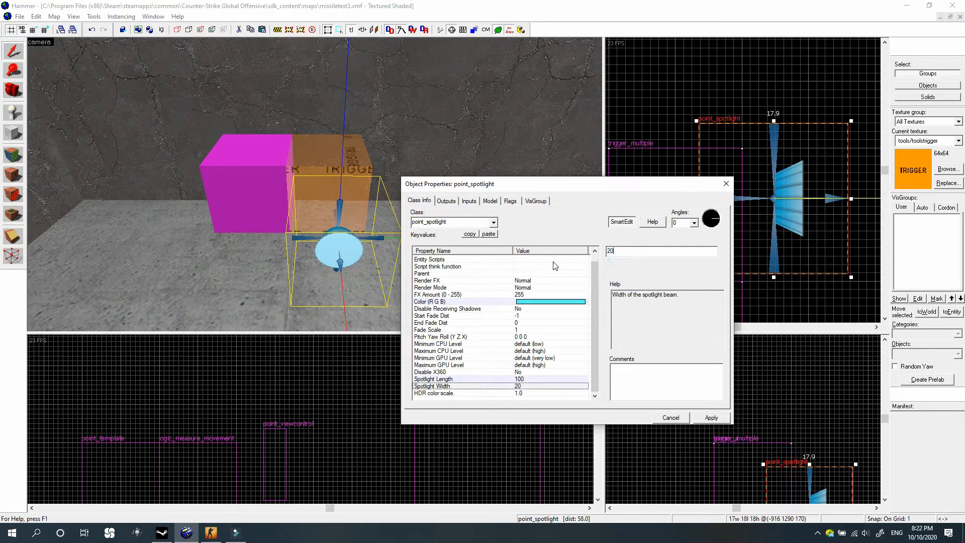
{"action": "left_click", "coordinate": [711, 417]}
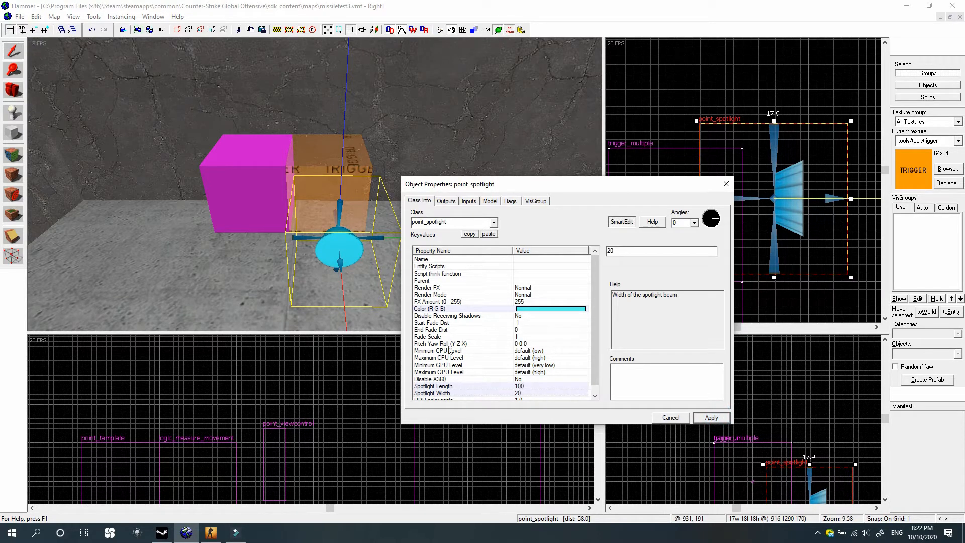
Name the point_spotlight ca_light, check its flags, and close its properties
{"action": "left_click", "coordinate": [455, 259]}
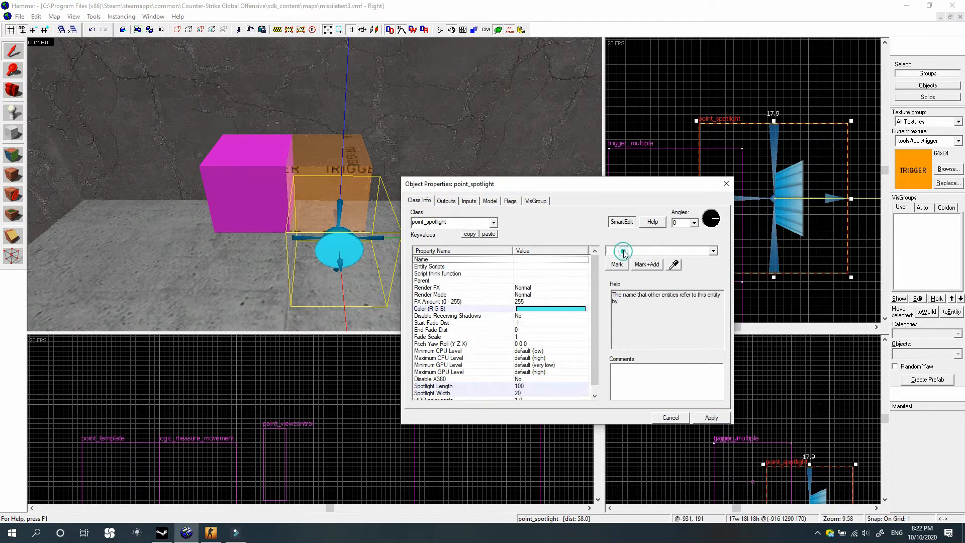
{"action": "left_click", "coordinate": [623, 251]}
{"action": "type", "text": "ca_lig"}
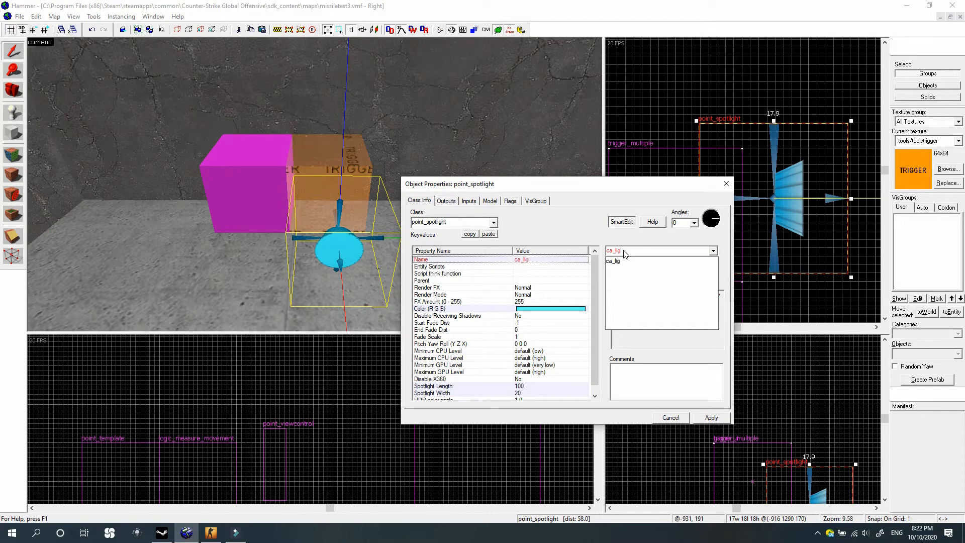
{"action": "type", "text": "ht"}
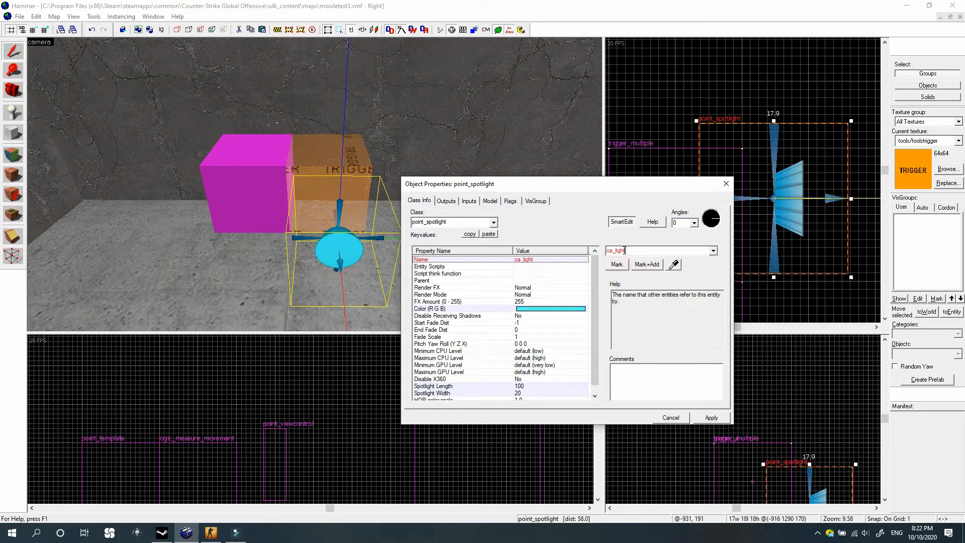
{"action": "left_click", "coordinate": [714, 418]}
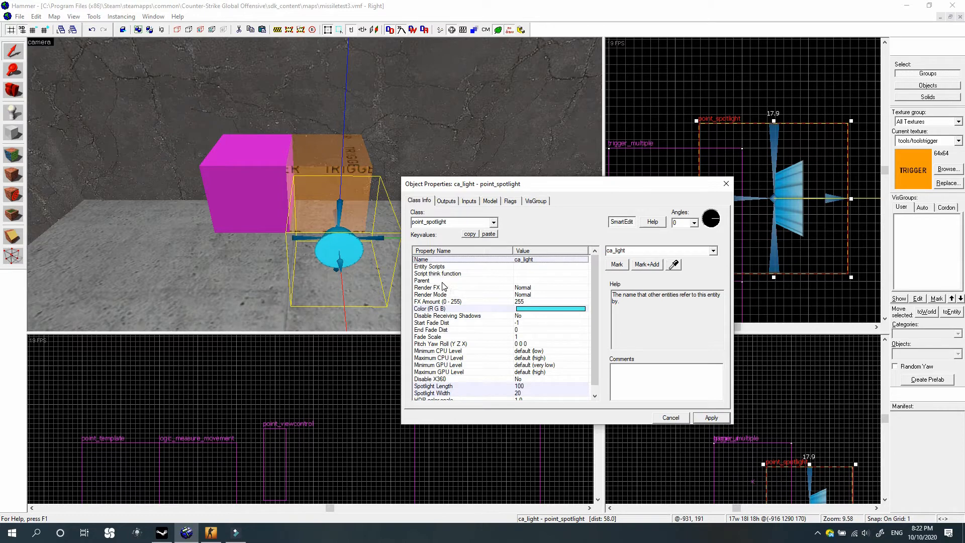
{"action": "left_click", "coordinate": [510, 201]}
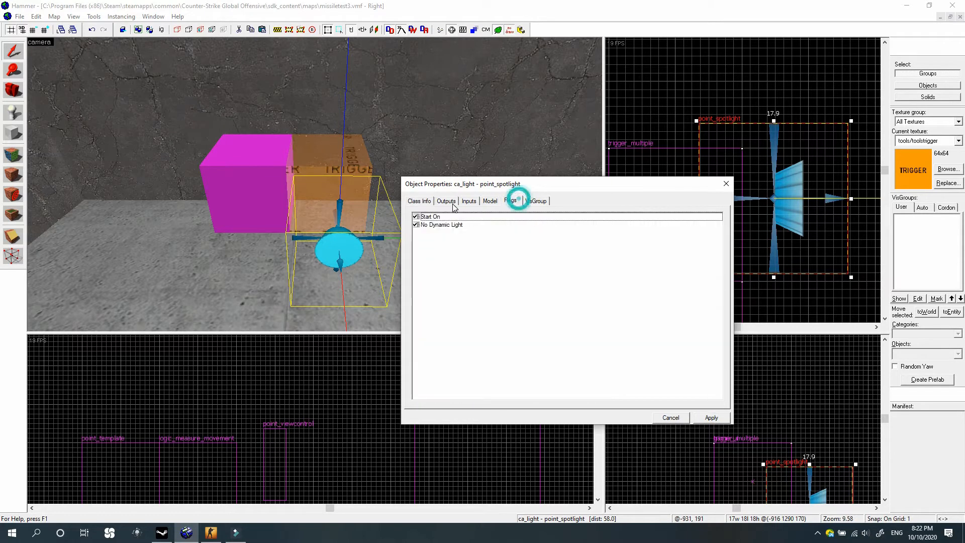
{"action": "left_click", "coordinate": [420, 201]}
{"action": "left_click", "coordinate": [344, 250]}
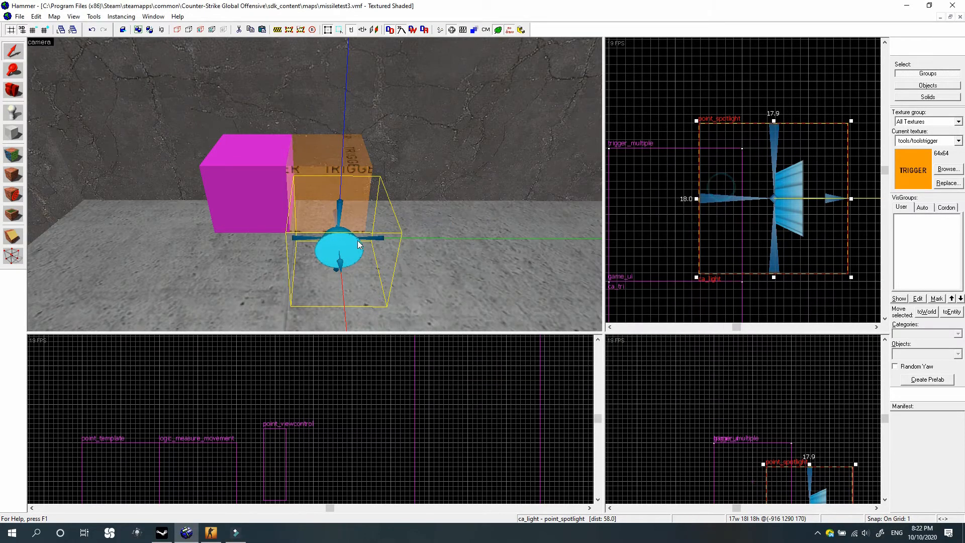
{"action": "left_click", "coordinate": [725, 184]}
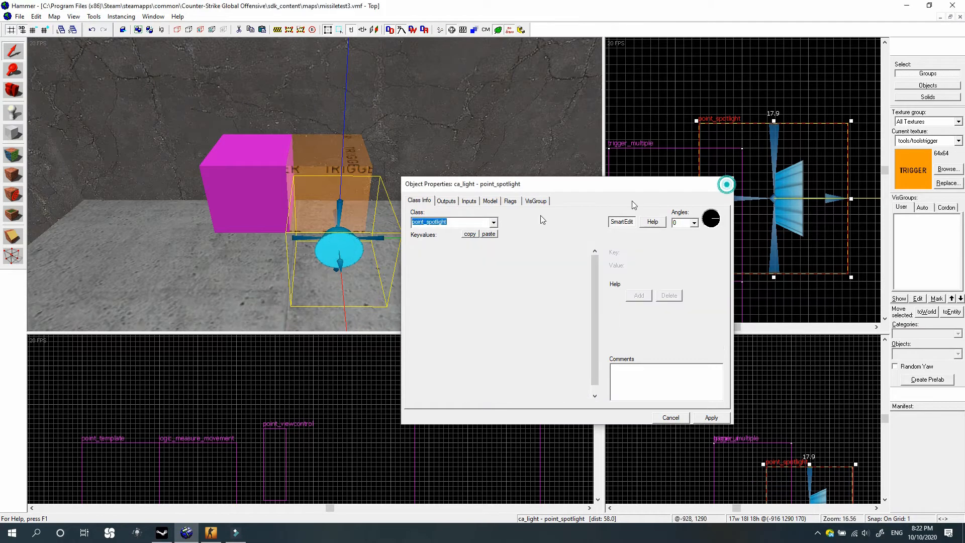
Rotate ca_light about the Y axis so its beam points straight up
{"action": "key", "text": "ctrl+m"}
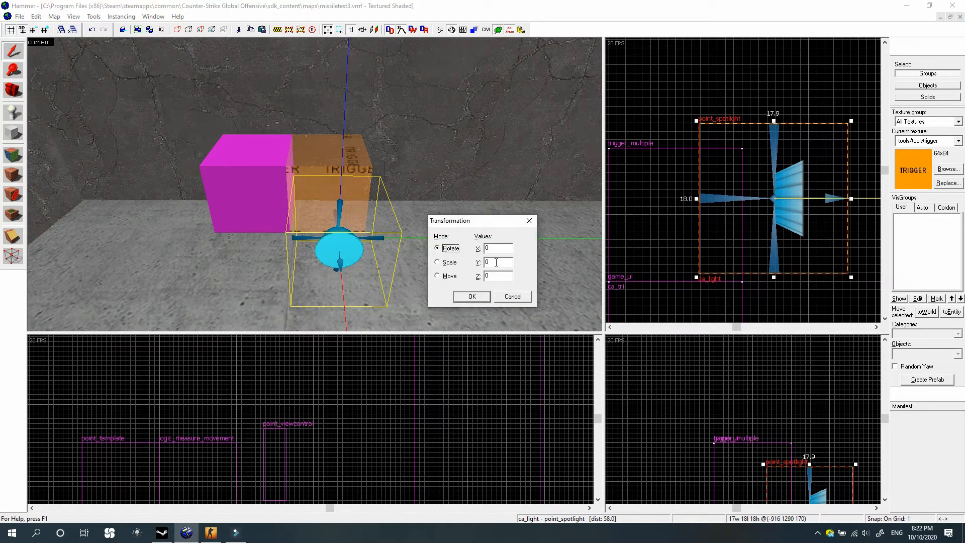
{"action": "double_click", "coordinate": [496, 263]}
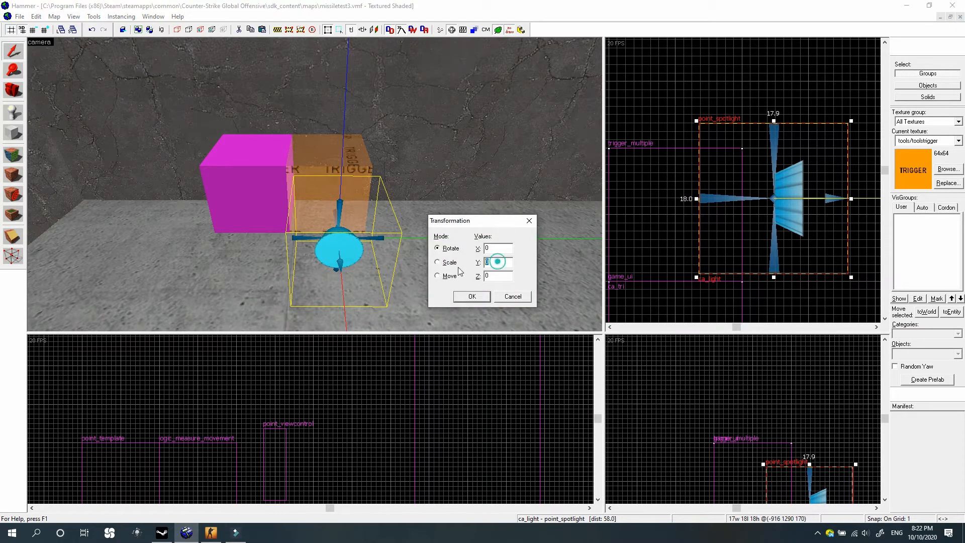
{"action": "left_click", "coordinate": [486, 297]}
Move ca_light inside the trigger_multiple box, centering it in the top view and adjusting its height
{"action": "left_click_drag", "start_coordinate": [789, 209], "coordinate": [690, 224]}
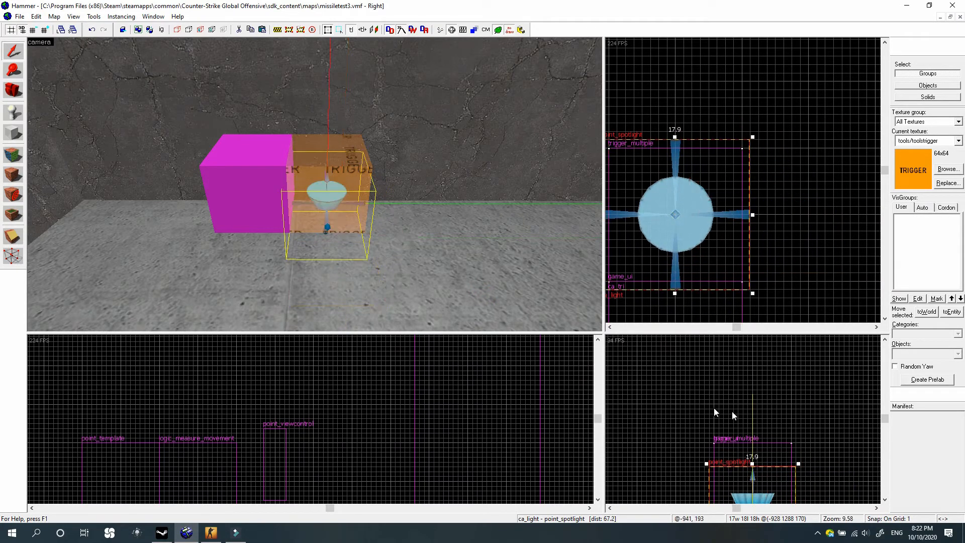
{"action": "scroll", "coordinate": [744, 457], "scroll_direction": "up", "scroll_amount": 2}
{"action": "mouse_move", "coordinate": [761, 482]}
{"action": "left_mouse_down"}
{"action": "mouse_move", "coordinate": [756, 437]}
{"action": "mouse_move", "coordinate": [752, 468]}
{"action": "left_mouse_up"}
{"action": "scroll", "coordinate": [756, 437], "scroll_direction": "down", "scroll_amount": 5}
{"action": "scroll", "coordinate": [751, 433], "scroll_direction": "up", "scroll_amount": 4}
Add an output to the trigger_multiple that sends Disable to ca_tri on OnTrigger
{"action": "key", "text": "d"}
{"action": "key", "text": "w"}
{"action": "double_click", "coordinate": [221, 145]}
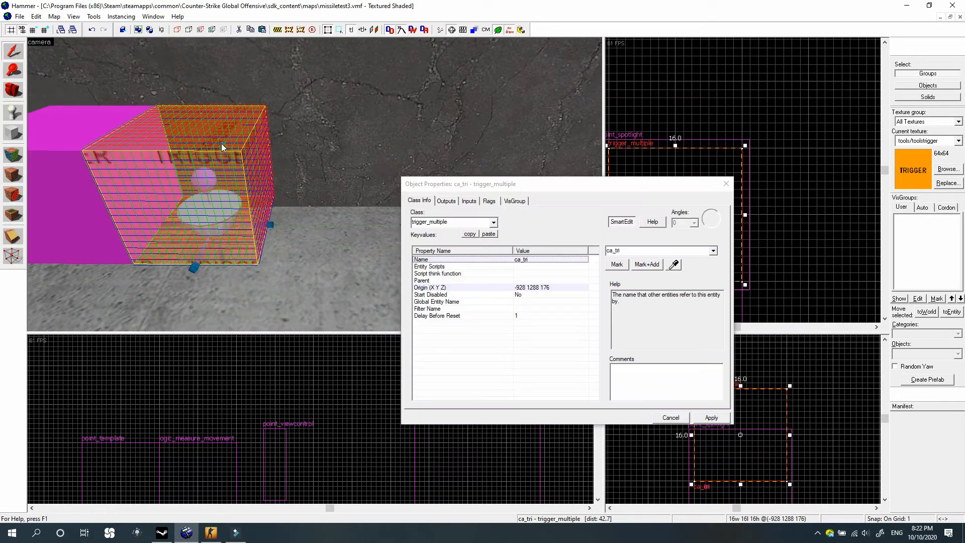
{"action": "left_click", "coordinate": [444, 201]}
{"action": "left_click", "coordinate": [469, 395]}
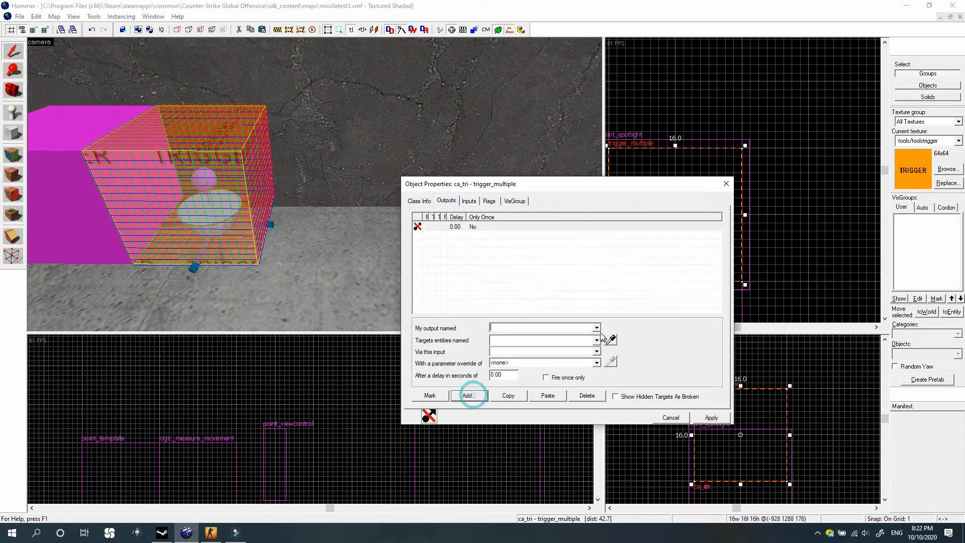
{"action": "left_click", "coordinate": [596, 328]}
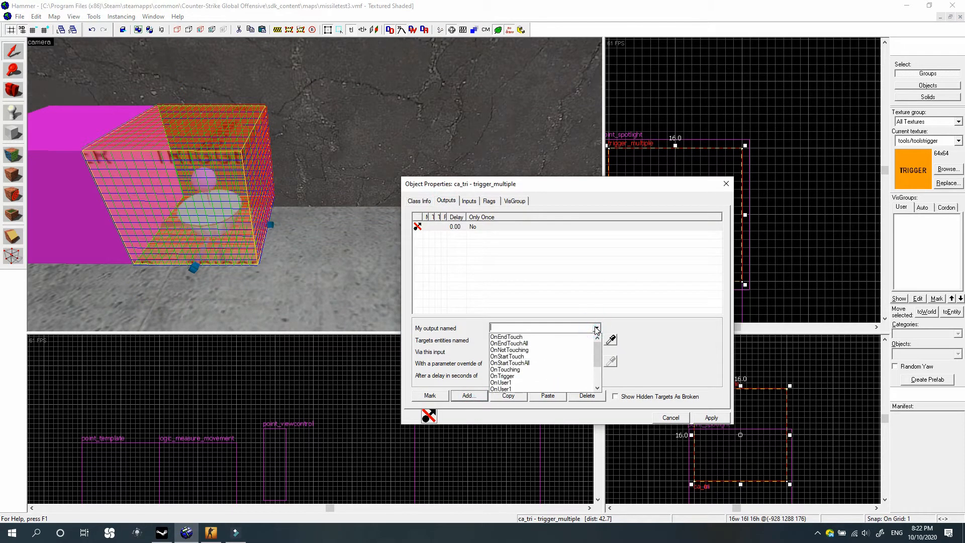
{"action": "left_click", "coordinate": [526, 377]}
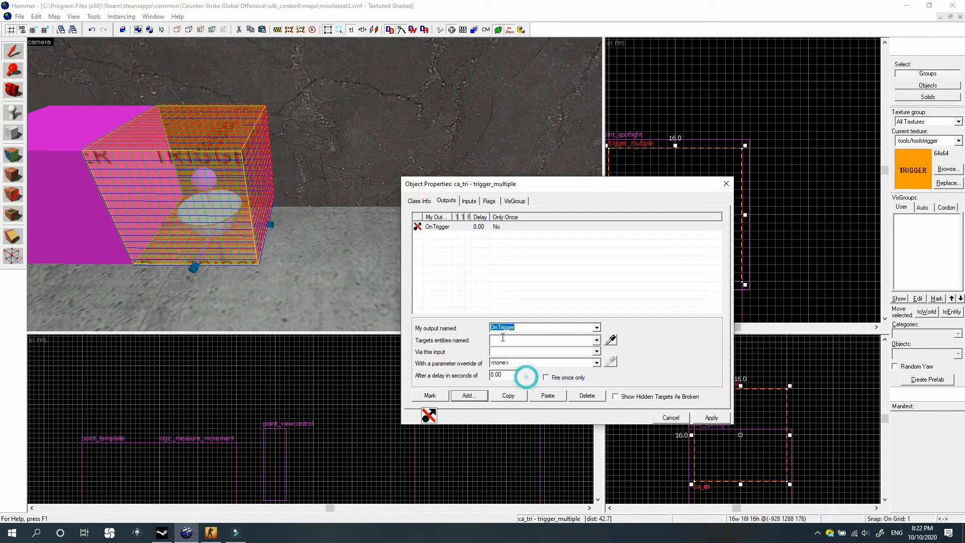
{"action": "left_click", "coordinate": [611, 340]}
{"action": "left_click", "coordinate": [221, 179]}
{"action": "left_click", "coordinate": [524, 352]}
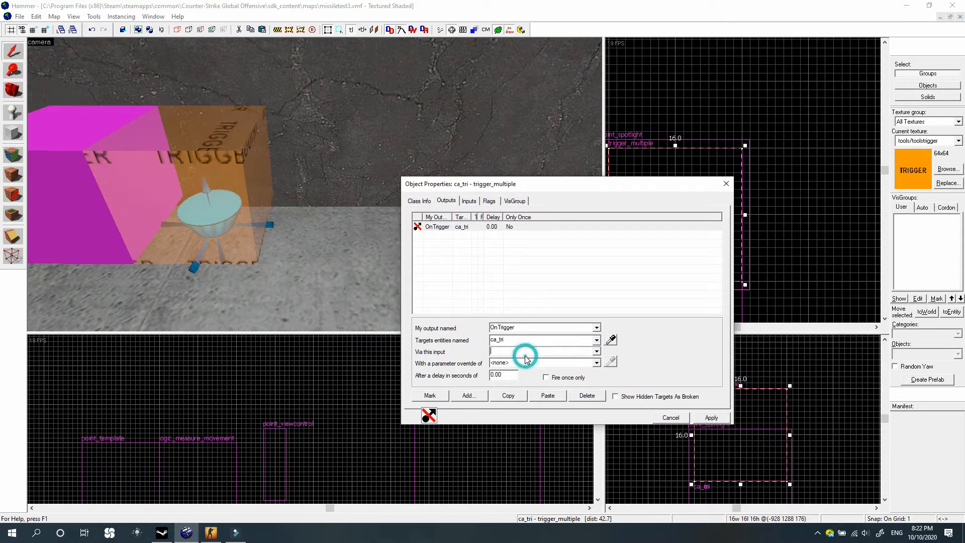
{"action": "type", "text": "Disable"}
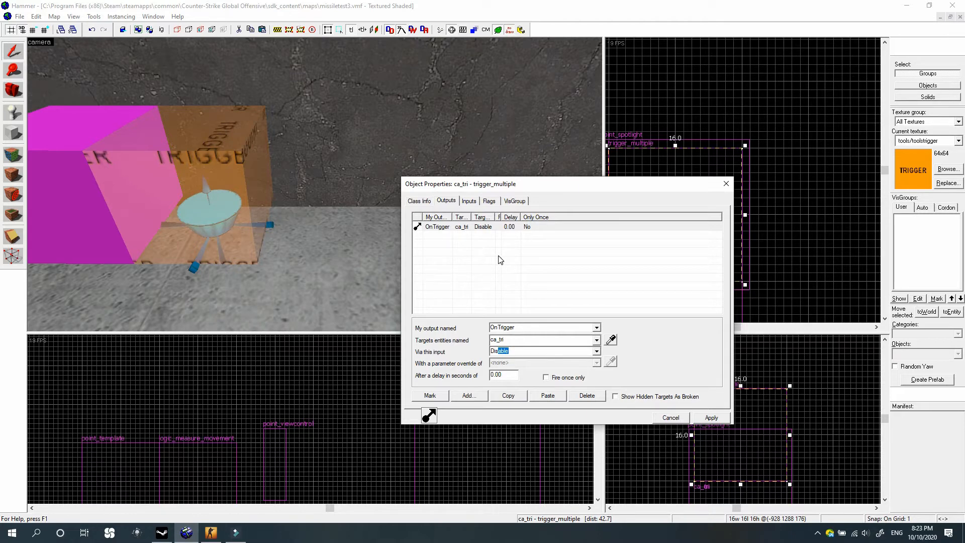
{"action": "left_click", "coordinate": [419, 201]}
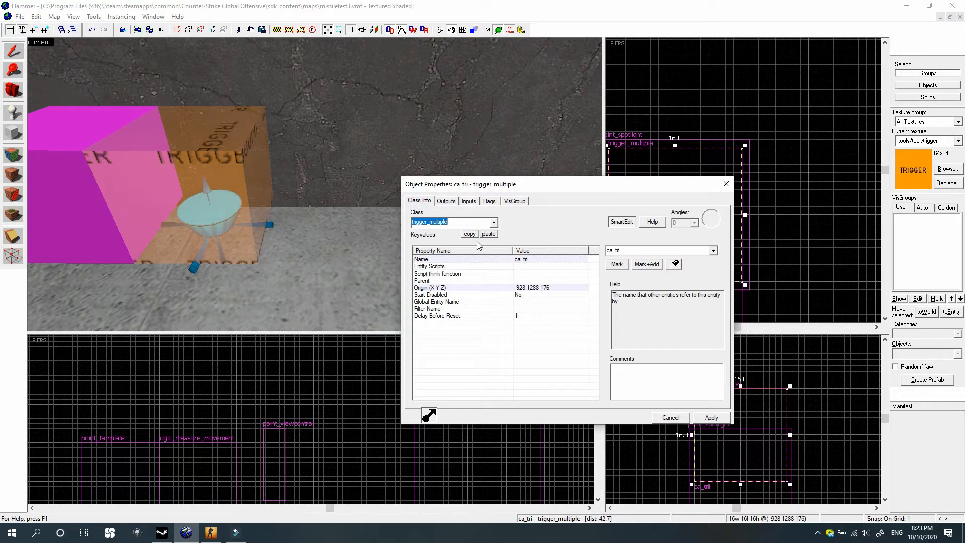
{"action": "left_click", "coordinate": [445, 201]}
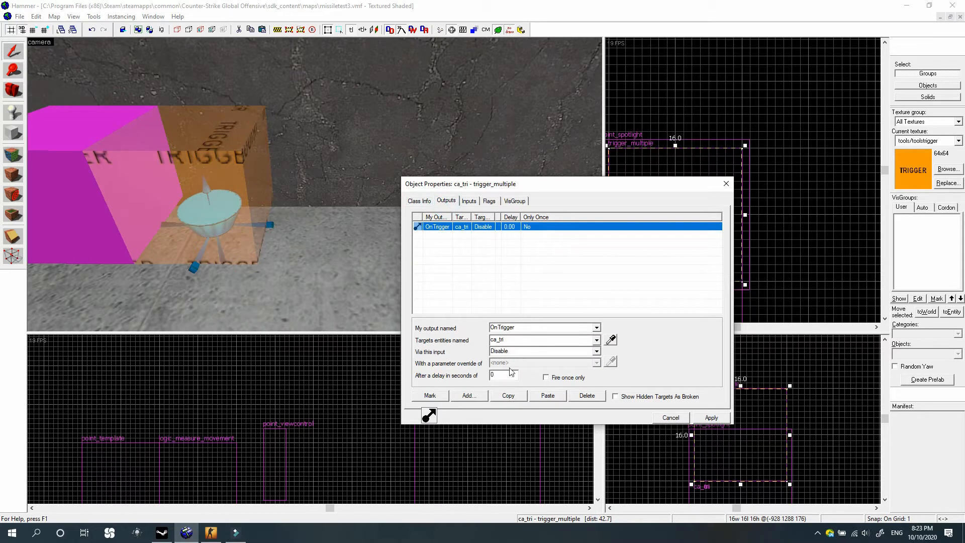
{"action": "left_click", "coordinate": [435, 244]}
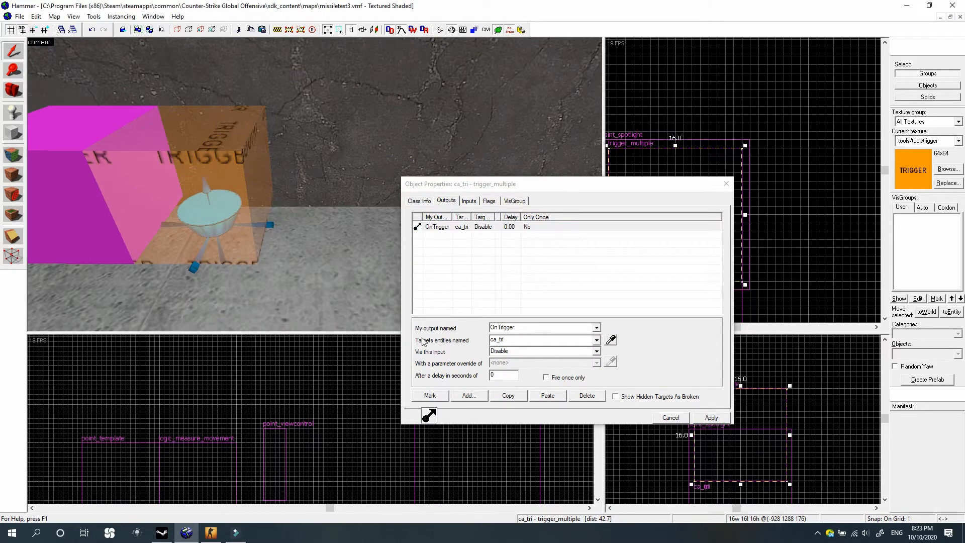
Add a second OnTrigger output to the trigger_multiple that sends LightOff to ca_light, and apply it
{"action": "left_click", "coordinate": [467, 396]}
{"action": "left_click", "coordinate": [597, 328]}
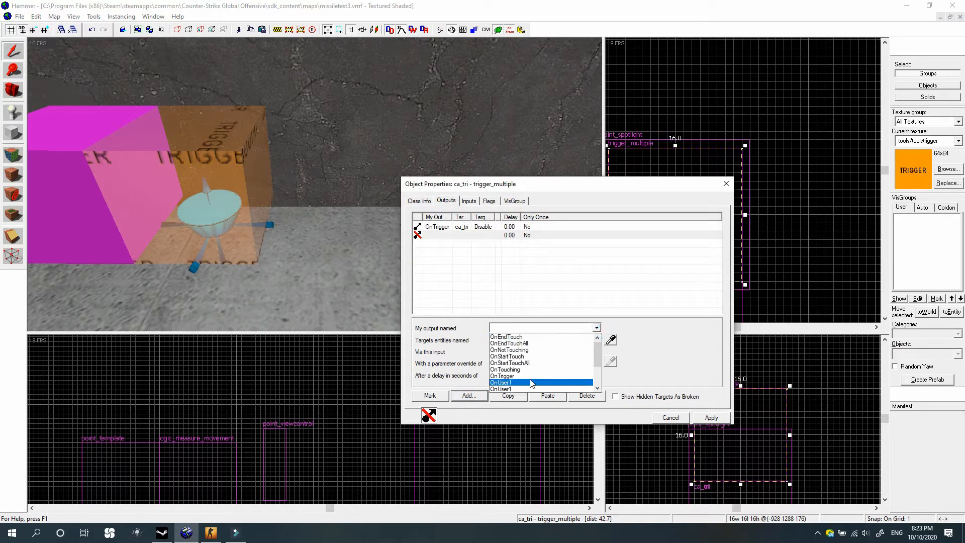
{"action": "left_click", "coordinate": [523, 373]}
{"action": "left_click", "coordinate": [524, 337]}
{"action": "left_click", "coordinate": [611, 340]}
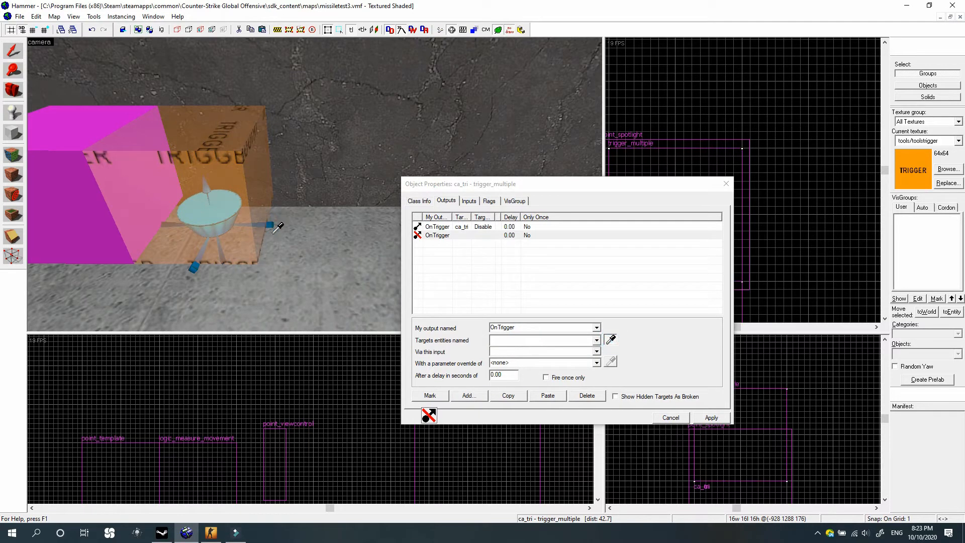
{"action": "left_click", "coordinate": [270, 224]}
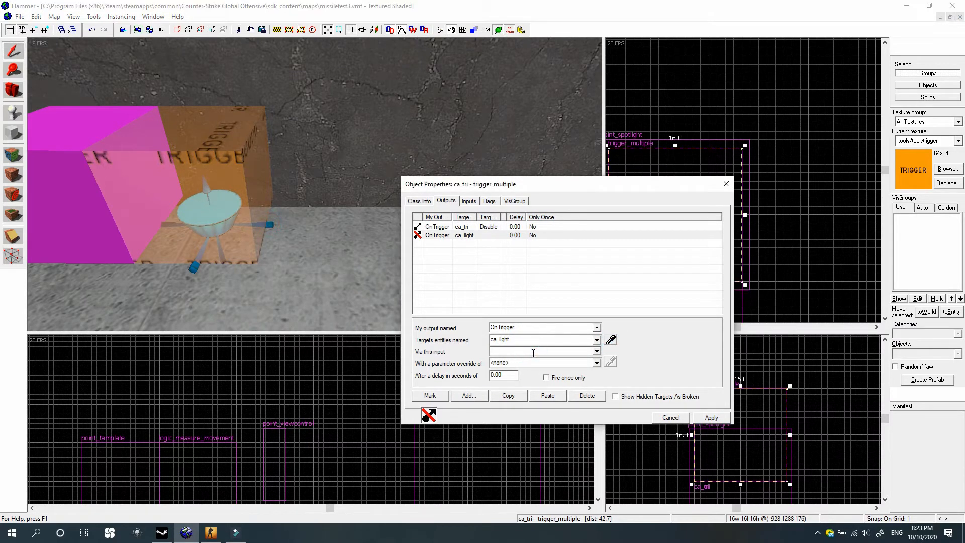
{"action": "left_click", "coordinate": [534, 353]}
{"action": "type", "text": "LightOff"}
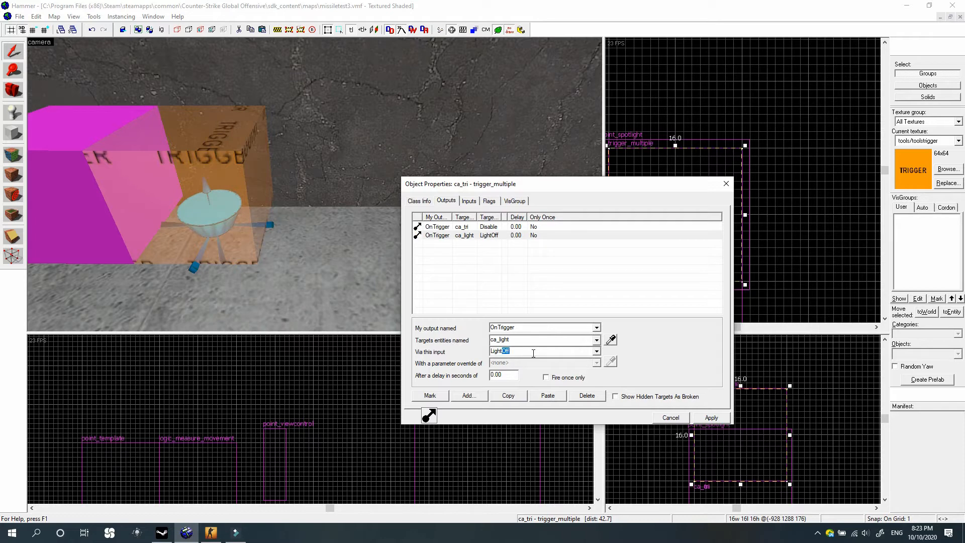
{"action": "left_click", "coordinate": [718, 420]}
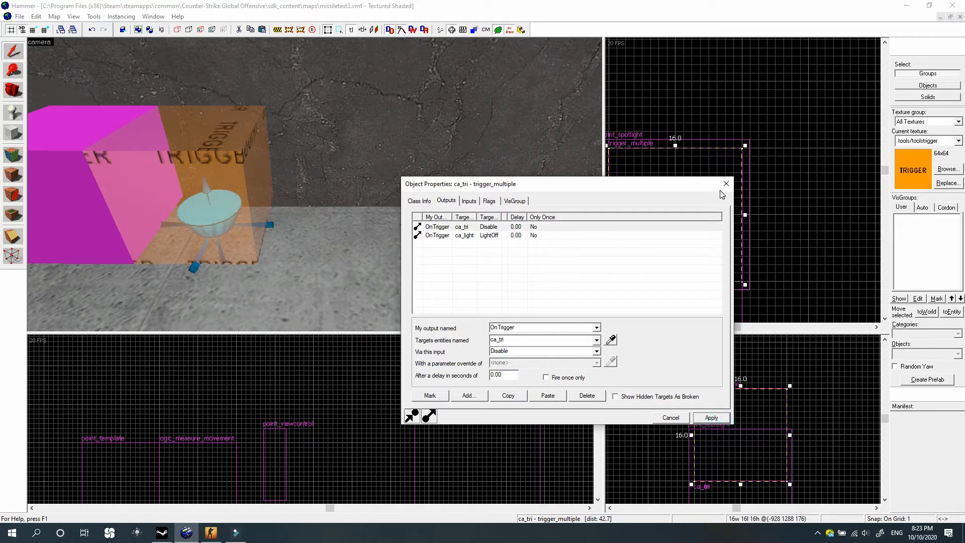
Add a third OnTrigger output to the trigger_multiple that sends Activate to ca_ui, then apply and close its properties
{"action": "left_click", "coordinate": [468, 396]}
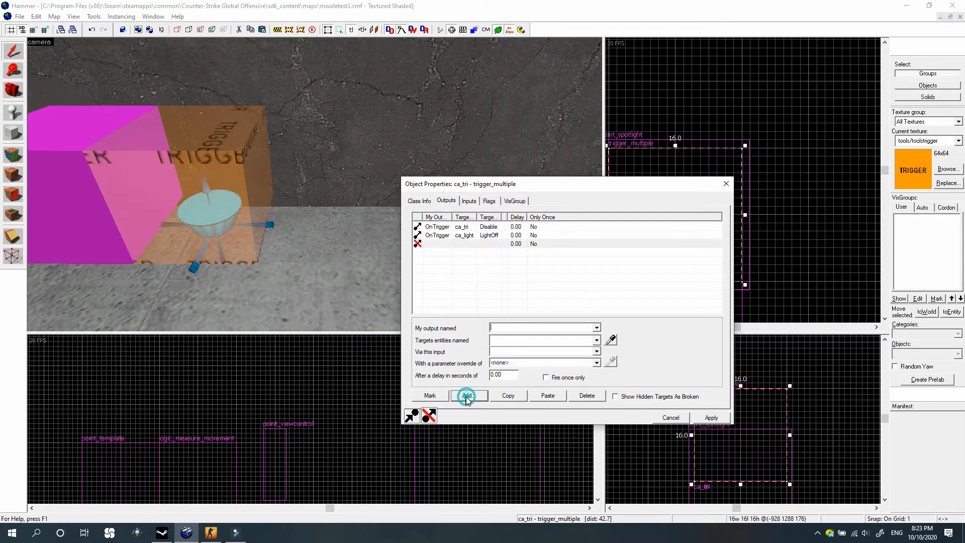
{"action": "left_click", "coordinate": [596, 328]}
{"action": "left_click", "coordinate": [528, 375]}
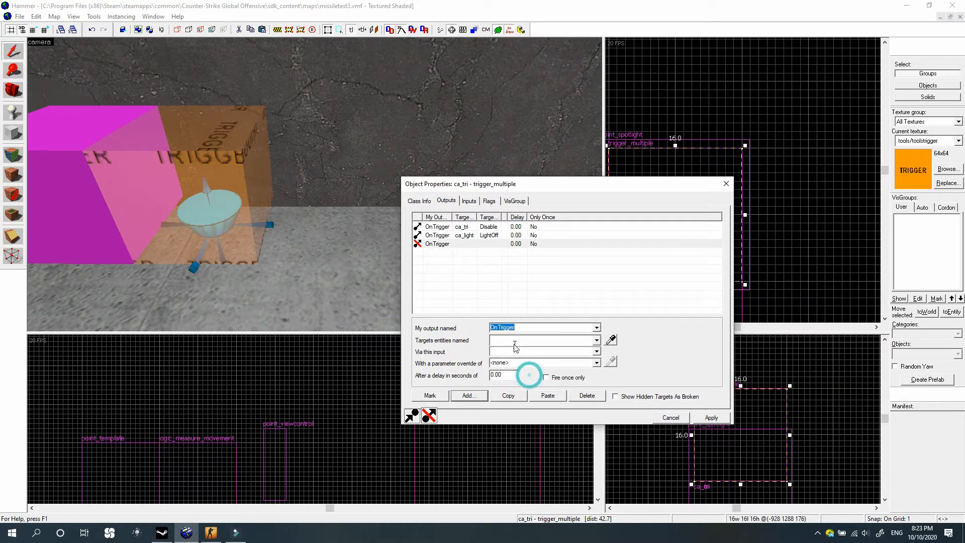
{"action": "left_click", "coordinate": [514, 341]}
{"action": "left_click", "coordinate": [611, 340]}
{"action": "left_click", "coordinate": [81, 188]}
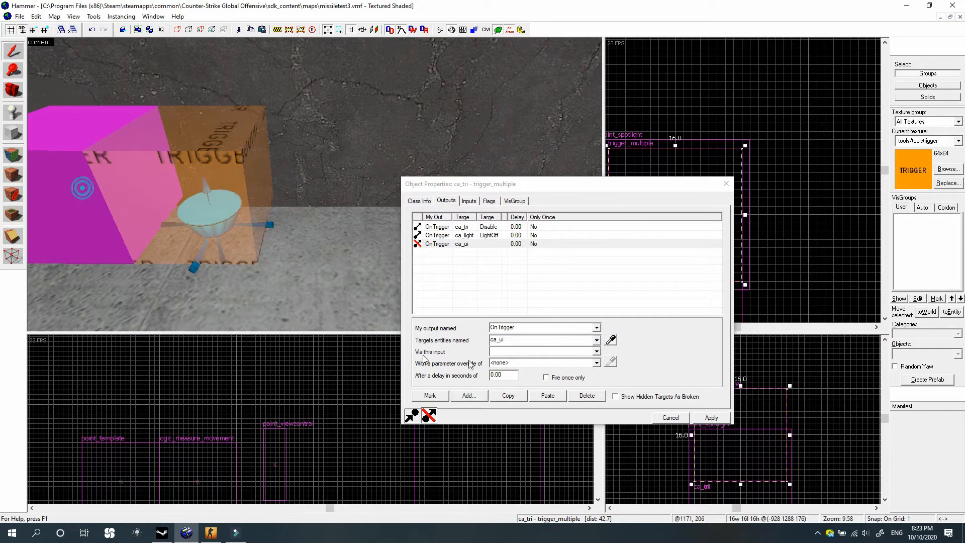
{"action": "left_click", "coordinate": [517, 352]}
{"action": "type", "text": "Activate"}
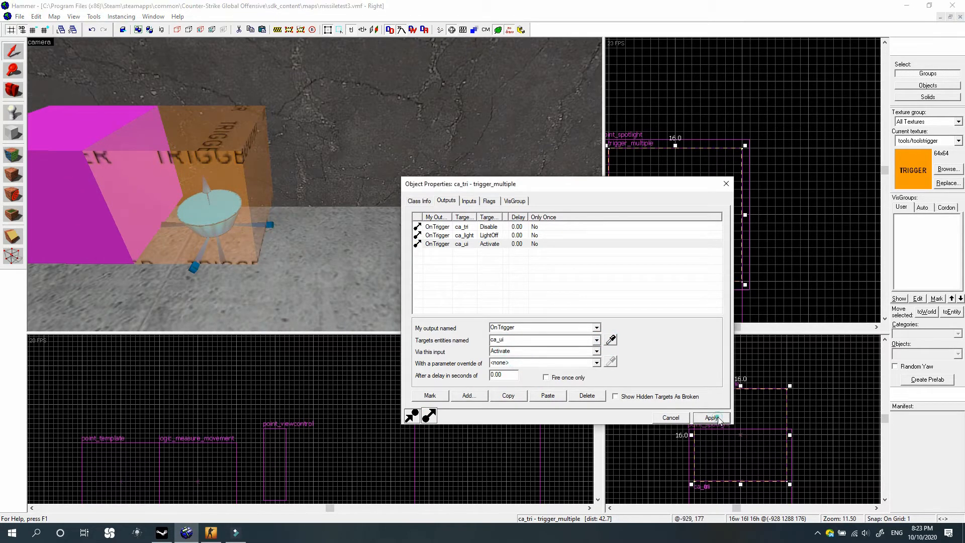
{"action": "left_click", "coordinate": [713, 418]}
{"action": "left_click", "coordinate": [728, 184]}
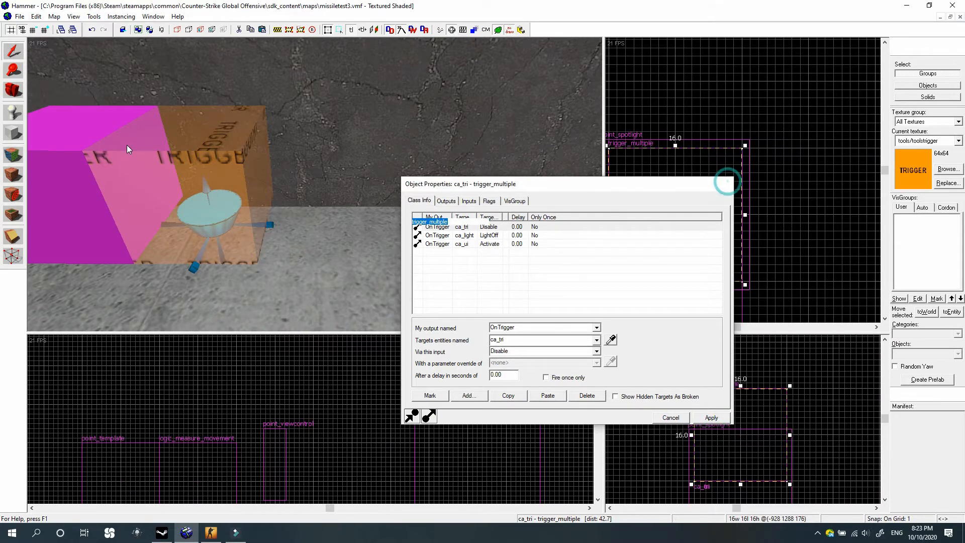
Open the properties of the game_ui block beside the trigger and add a PlayerOn output targeting !activator
{"action": "key", "text": "s"}
{"action": "key", "text": "a"}
{"action": "double_click", "coordinate": [236, 179]}
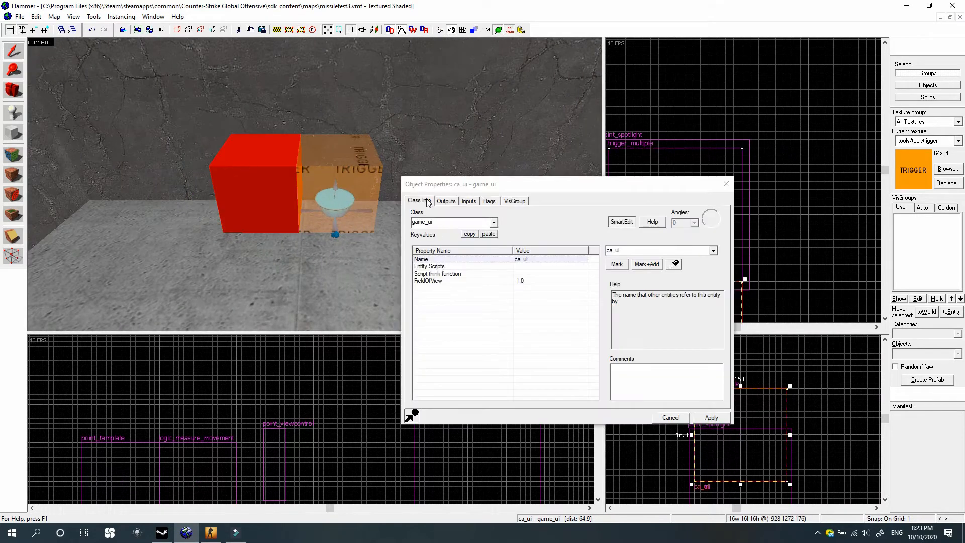
{"action": "left_click", "coordinate": [445, 201]}
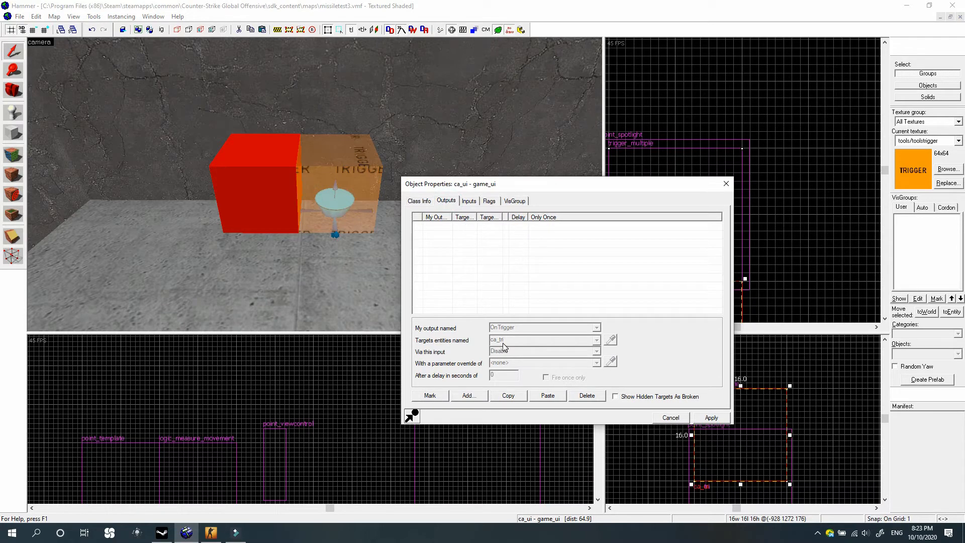
{"action": "left_click", "coordinate": [478, 397]}
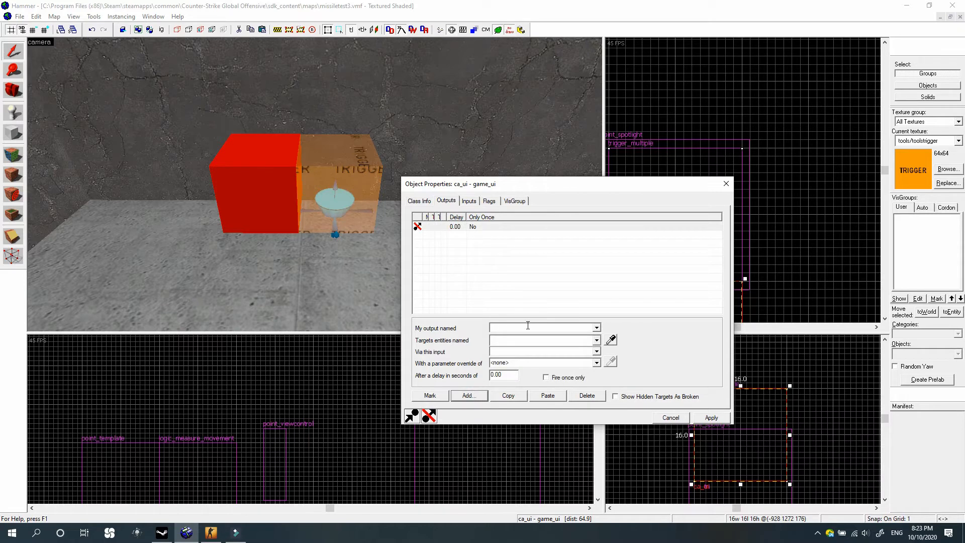
{"action": "type", "text": "!ac"}
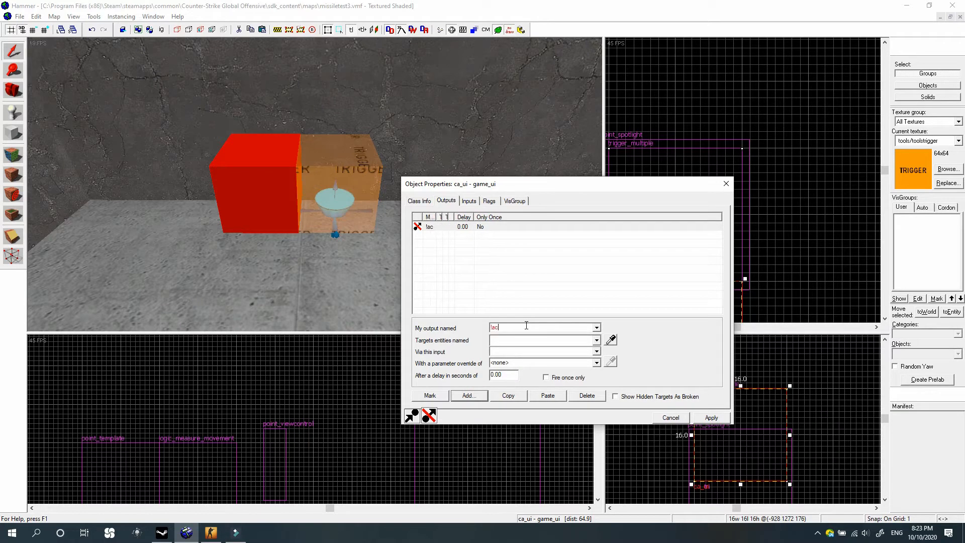
{"action": "left_click", "coordinate": [596, 328]}
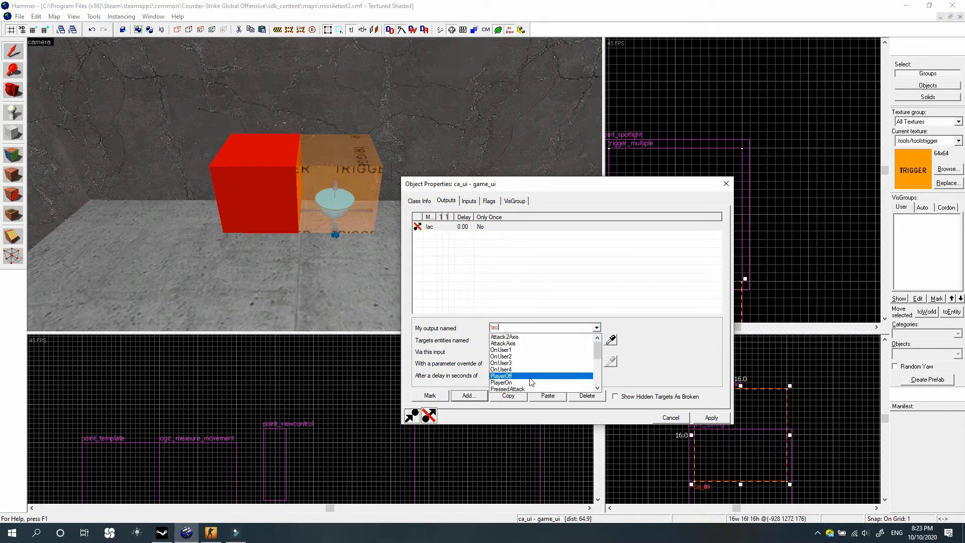
{"action": "left_click", "coordinate": [515, 379]}
{"action": "left_click", "coordinate": [517, 339]}
{"action": "type", "text": "!"}
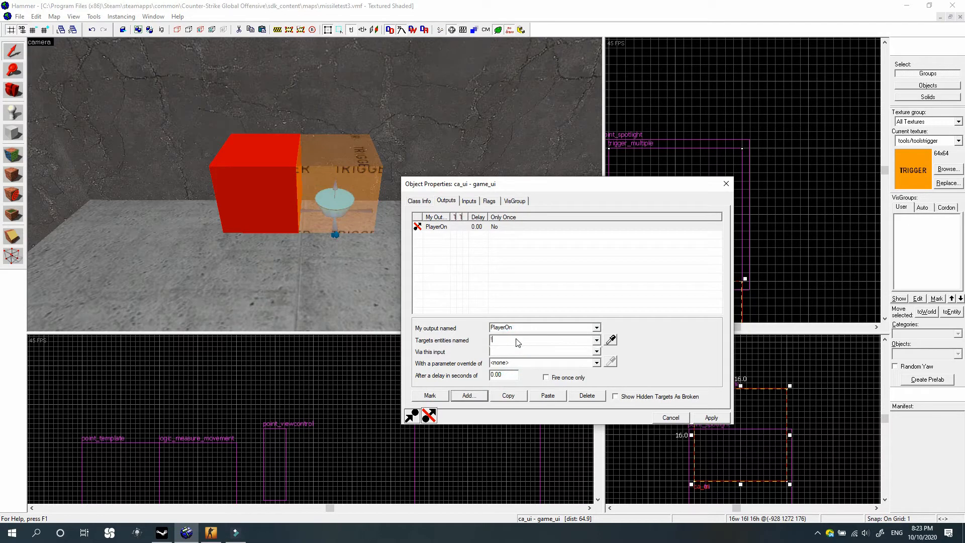
{"action": "type", "text": "activator"}
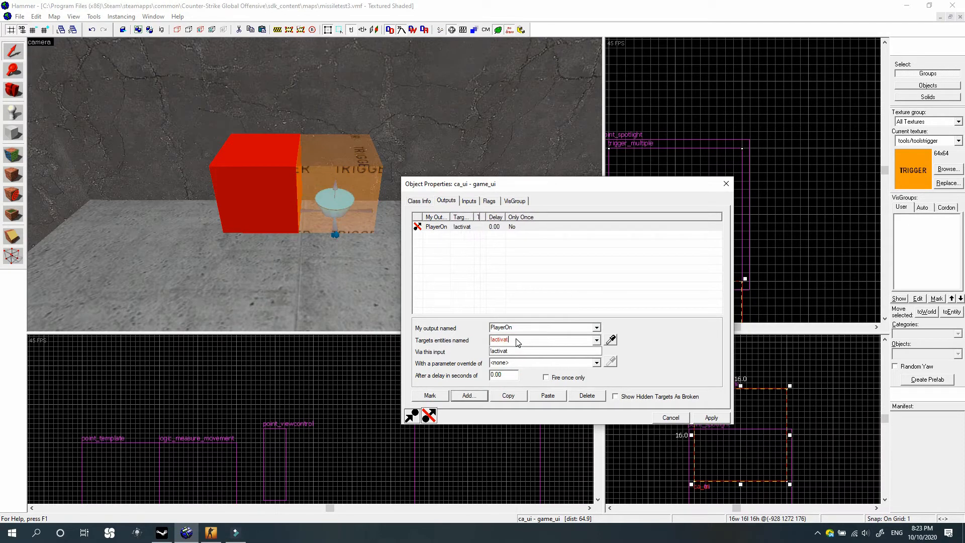
{"action": "left_click", "coordinate": [523, 351]}
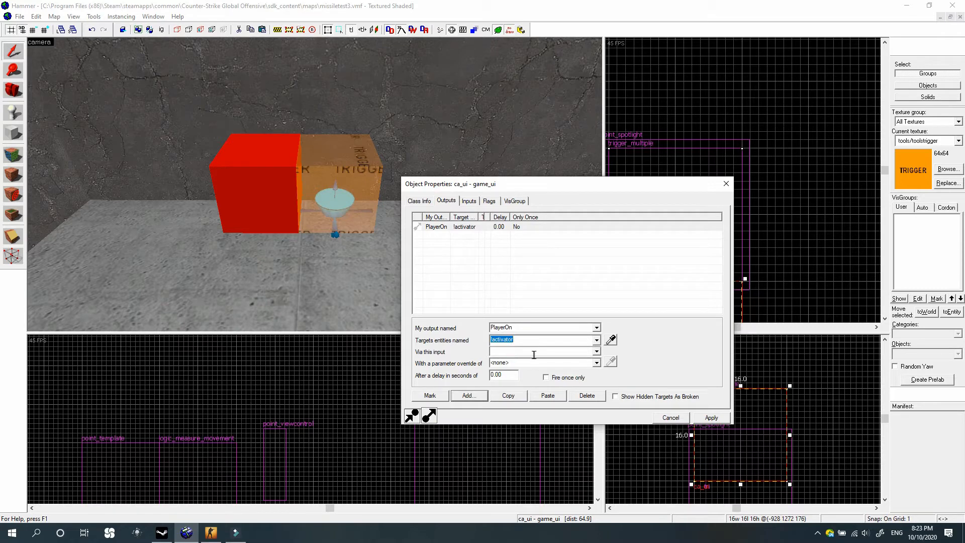
Make the !activator output send AddOutput with the parameter override targetname ca_player, and apply it
{"action": "left_click", "coordinate": [532, 352]}
{"action": "type", "text": "AddOutput"}
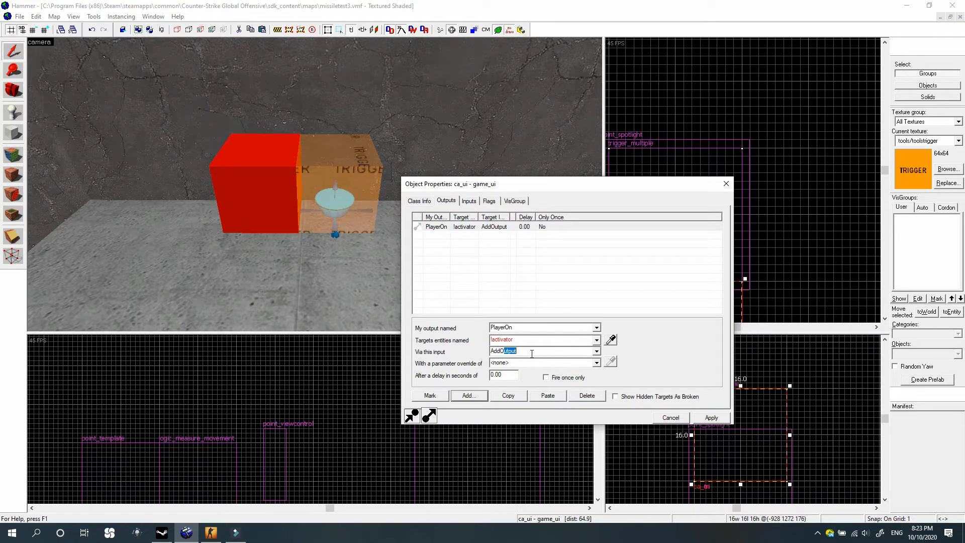
{"action": "left_click", "coordinate": [524, 363]}
{"action": "type", "text": "t"}
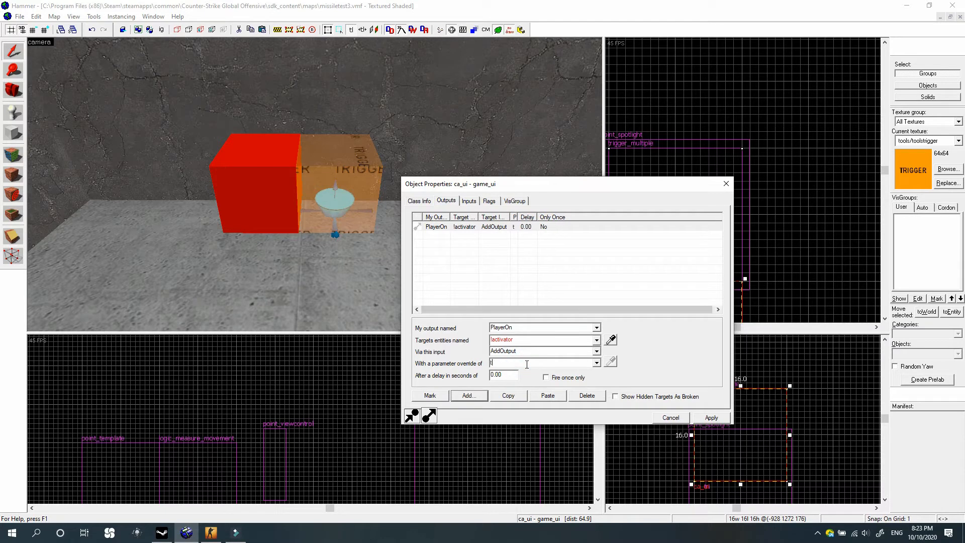
{"action": "type", "text": "argetname "}
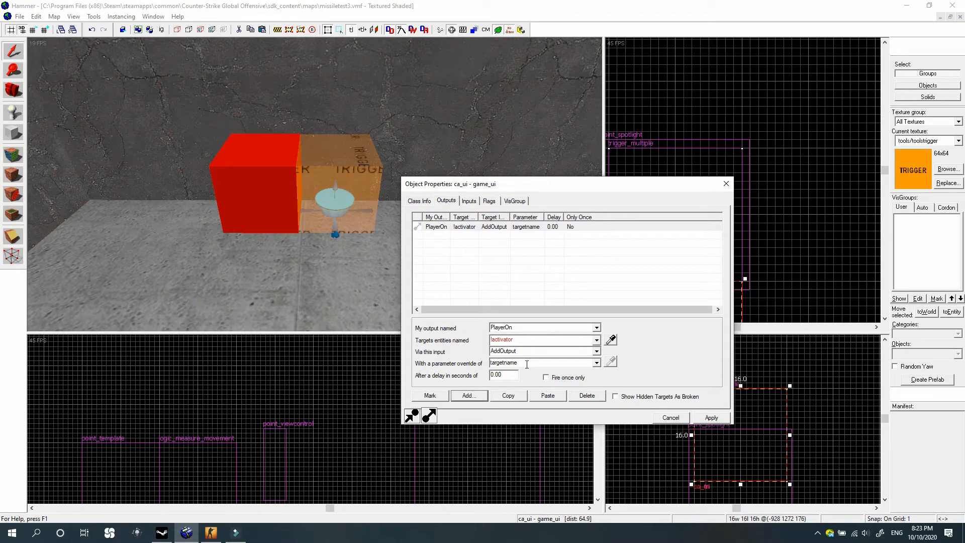
{"action": "type", "text": "ca_player"}
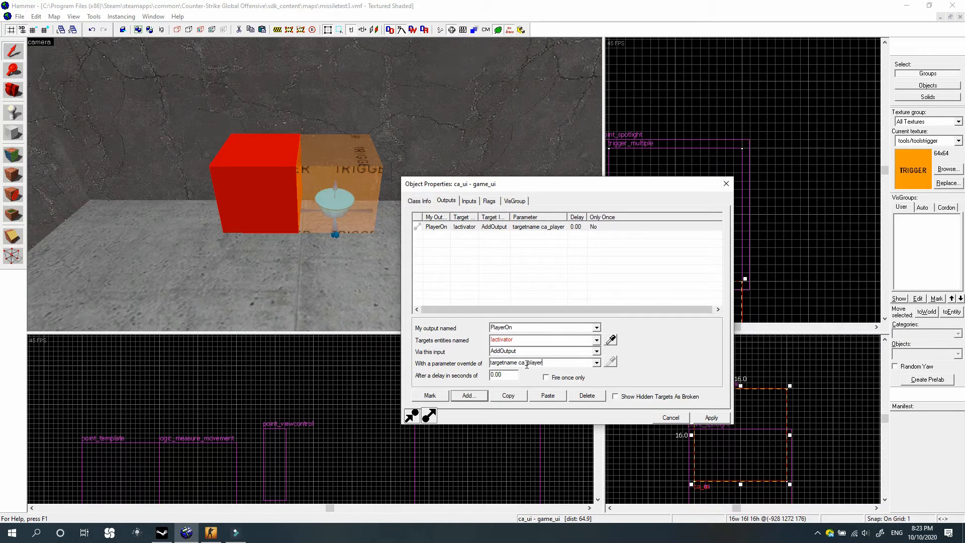
{"action": "left_click", "coordinate": [711, 417]}
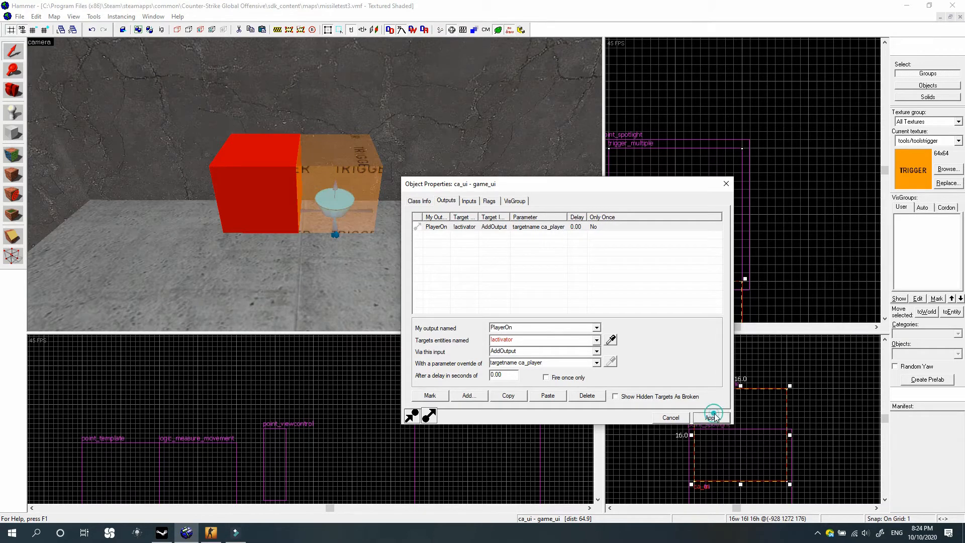
Add a second PlayerOn output to the game_ui that sends ForceSpawn to ca_temp
{"action": "left_click", "coordinate": [473, 397]}
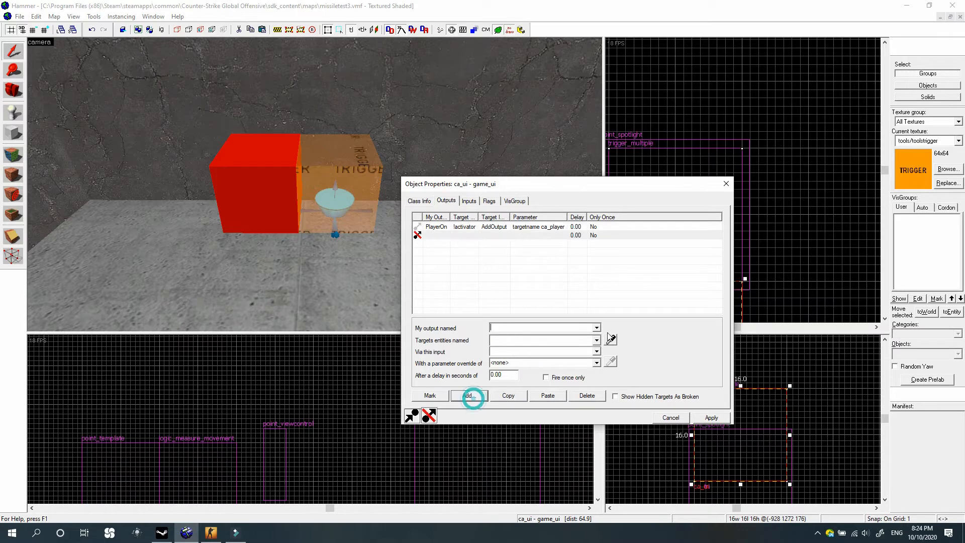
{"action": "left_click", "coordinate": [596, 327]}
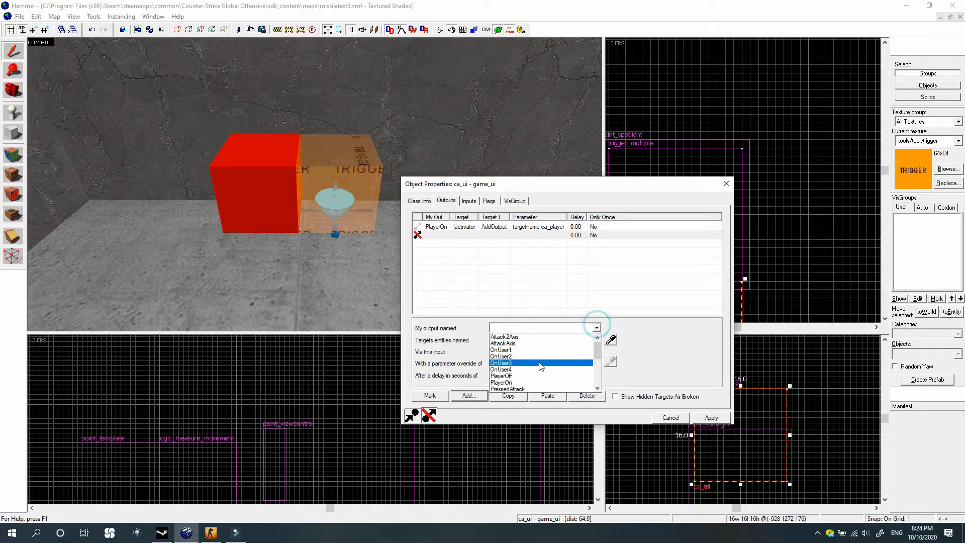
{"action": "left_click", "coordinate": [510, 382]}
{"action": "left_click", "coordinate": [508, 339]}
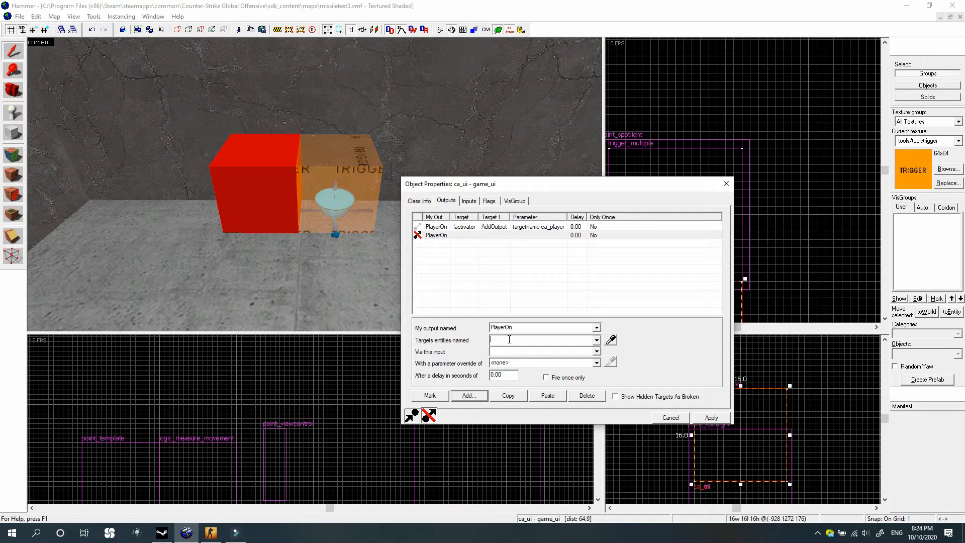
{"action": "type", "text": "ca_temp"}
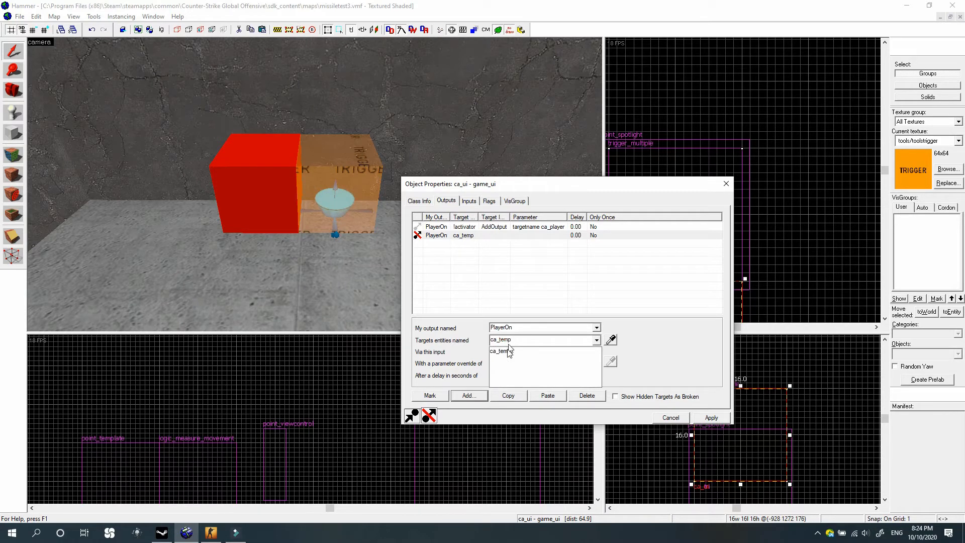
{"action": "left_click", "coordinate": [507, 351]}
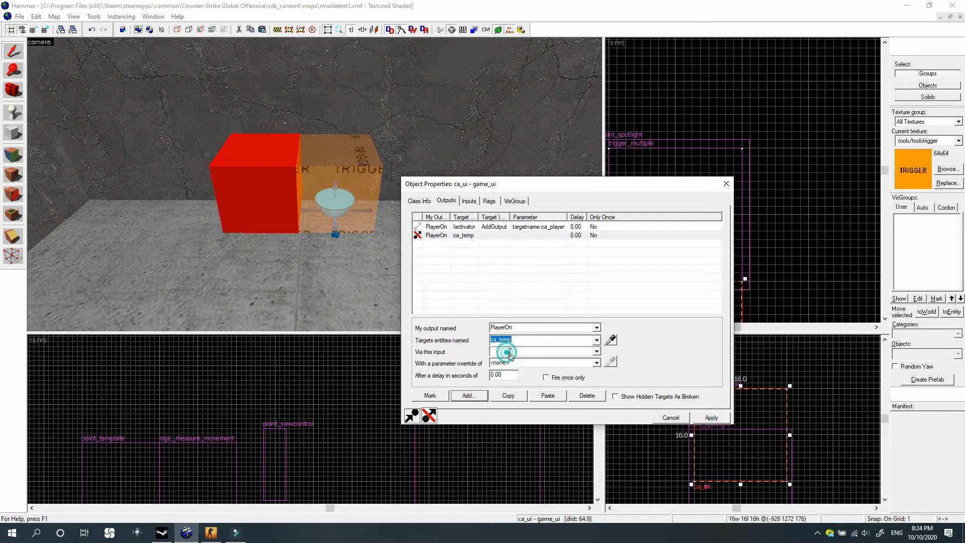
{"action": "type", "text": "ForceSpawn"}
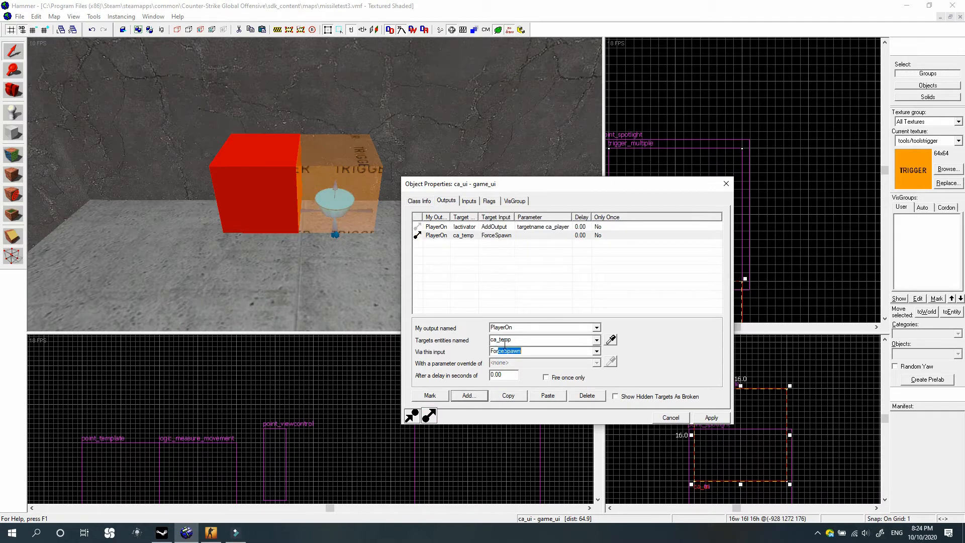
{"action": "left_click", "coordinate": [538, 351]}
Set the delay of the ca_temp ForceSpawn output to 0.02 seconds
{"action": "left_click", "coordinate": [577, 235]}
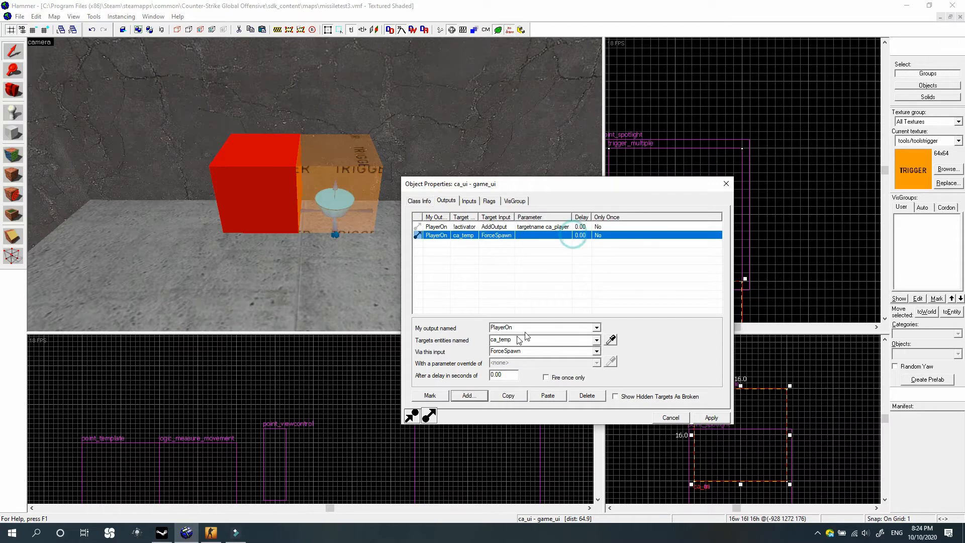
{"action": "left_click", "coordinate": [495, 226]}
{"action": "left_click", "coordinate": [499, 234]}
{"action": "left_click", "coordinate": [507, 374]}
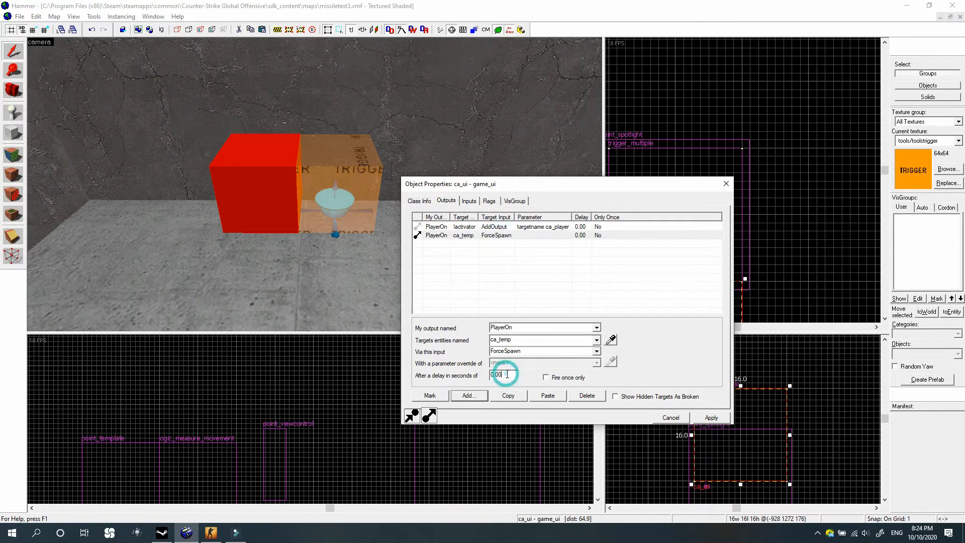
{"action": "key", "text": "BackSpace"}
{"action": "type", "text": "2"}
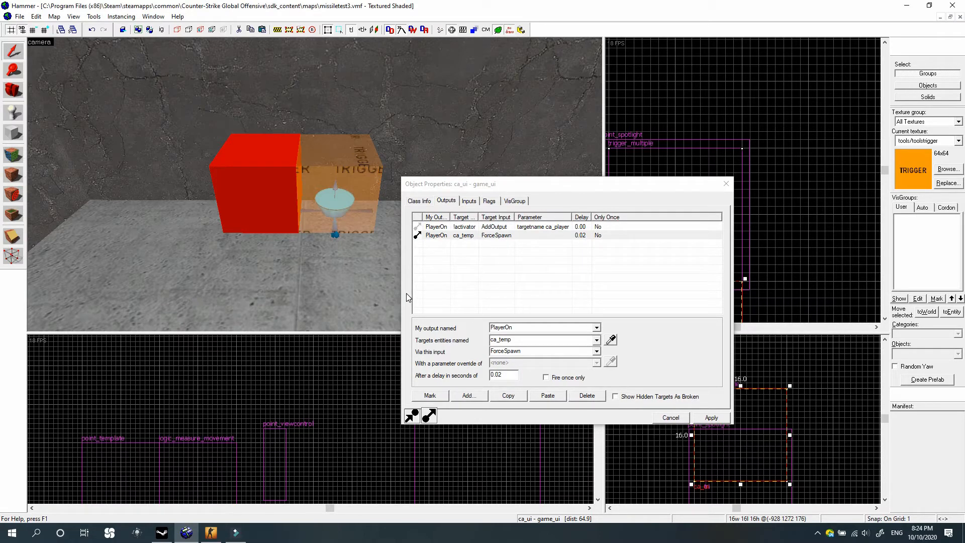
Add a third PlayerOn output to the game_ui that sends Enable to ca
{"action": "left_click", "coordinate": [468, 395]}
{"action": "left_click", "coordinate": [596, 328]}
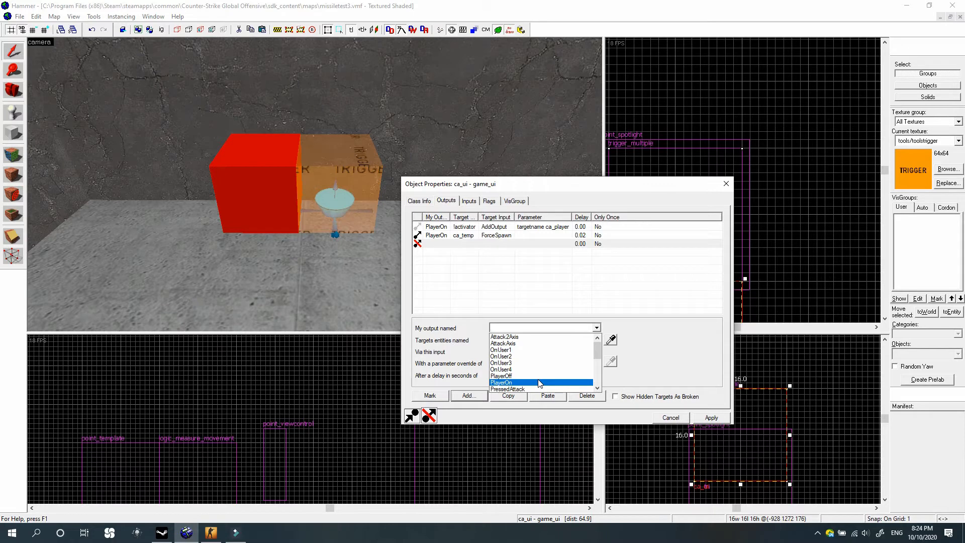
{"action": "left_click", "coordinate": [539, 382]}
{"action": "left_click", "coordinate": [523, 340]}
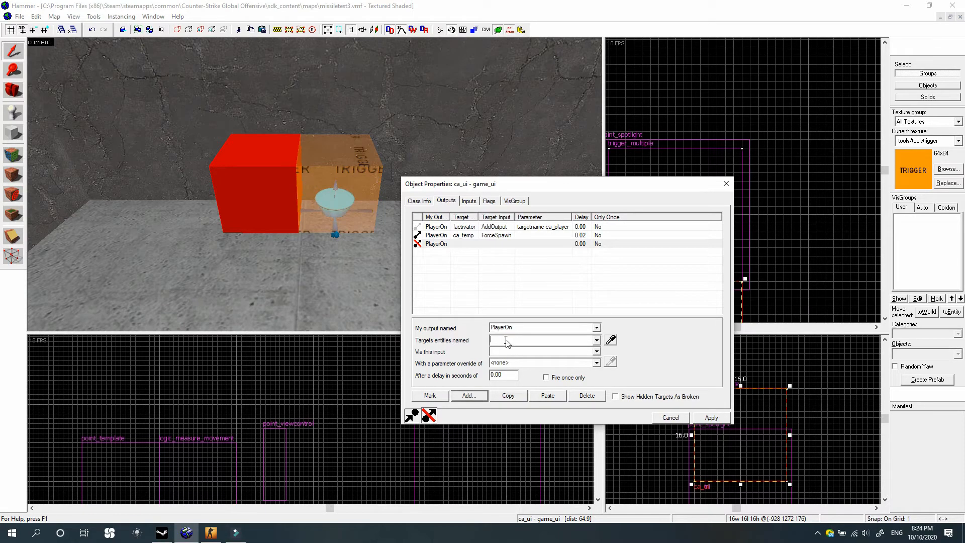
{"action": "type", "text": "ca"}
{"action": "key", "text": "Escape"}
{"action": "left_click", "coordinate": [530, 354]}
{"action": "type", "text": "Enable"}
{"action": "left_click", "coordinate": [534, 286]}
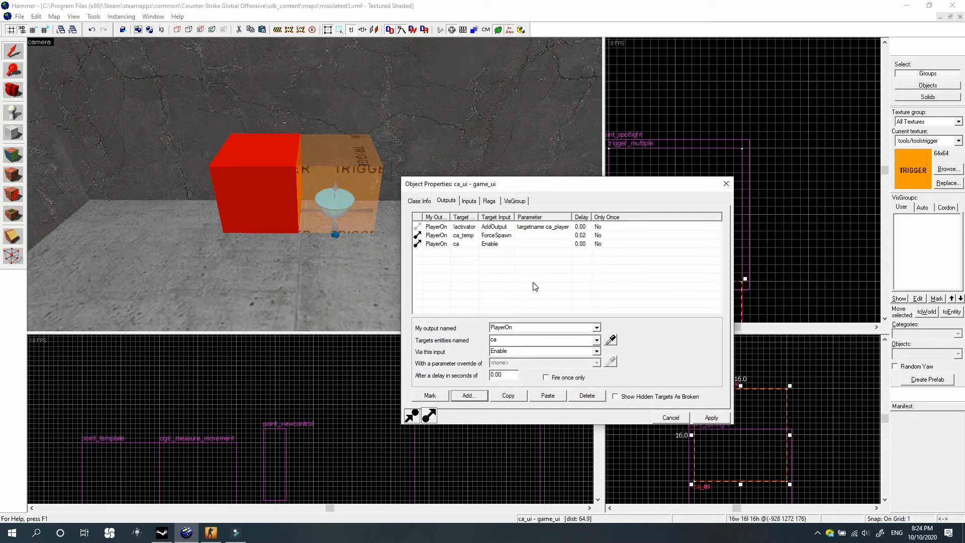
{"action": "left_click", "coordinate": [285, 166]}
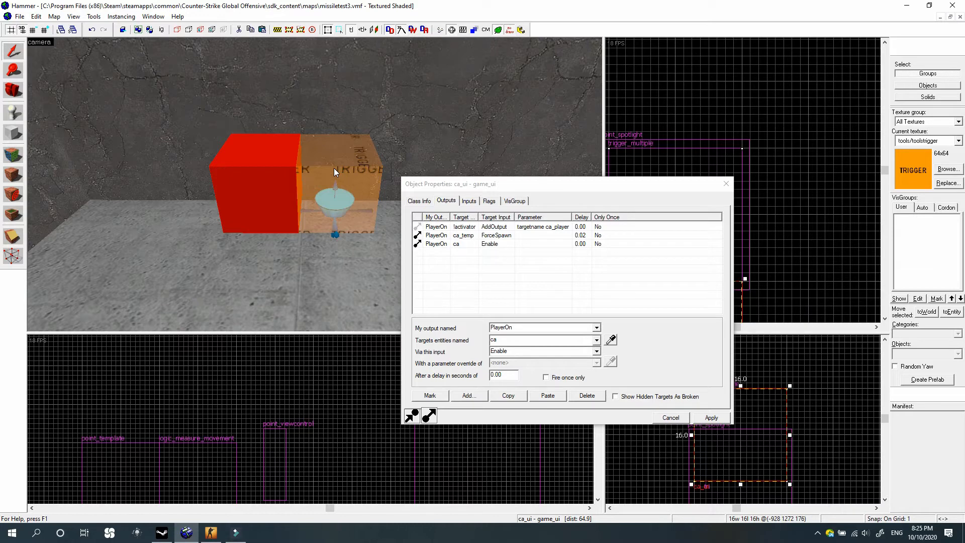
{"action": "left_click", "coordinate": [563, 230]}
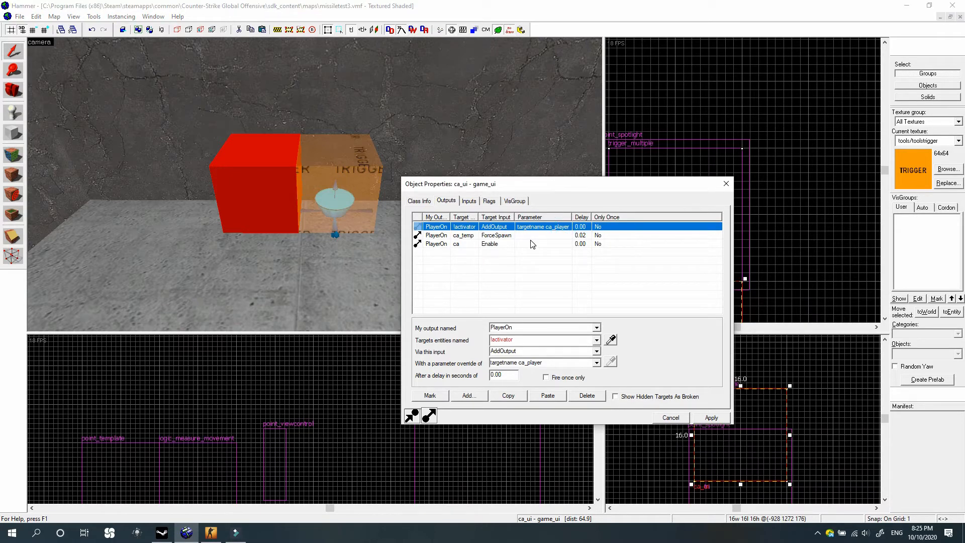
{"action": "left_click", "coordinate": [528, 236]}
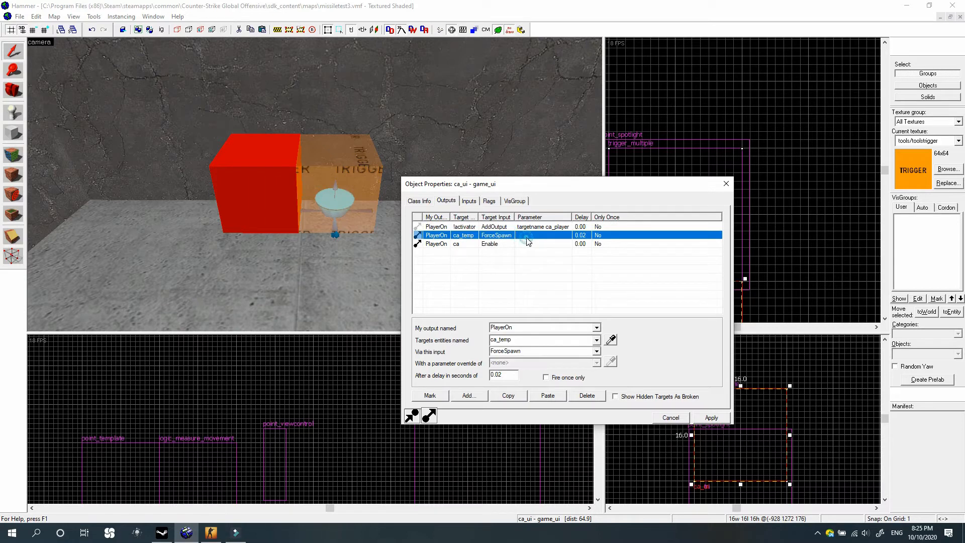
{"action": "left_click", "coordinate": [521, 264]}
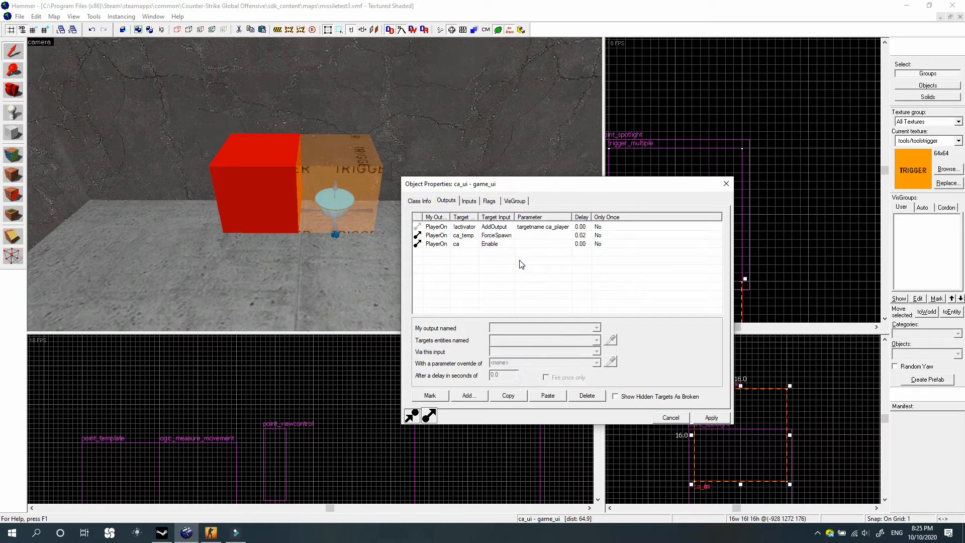
Add a PlayerOff output to the game_ui that sends Disable to ca
{"action": "left_click", "coordinate": [473, 396]}
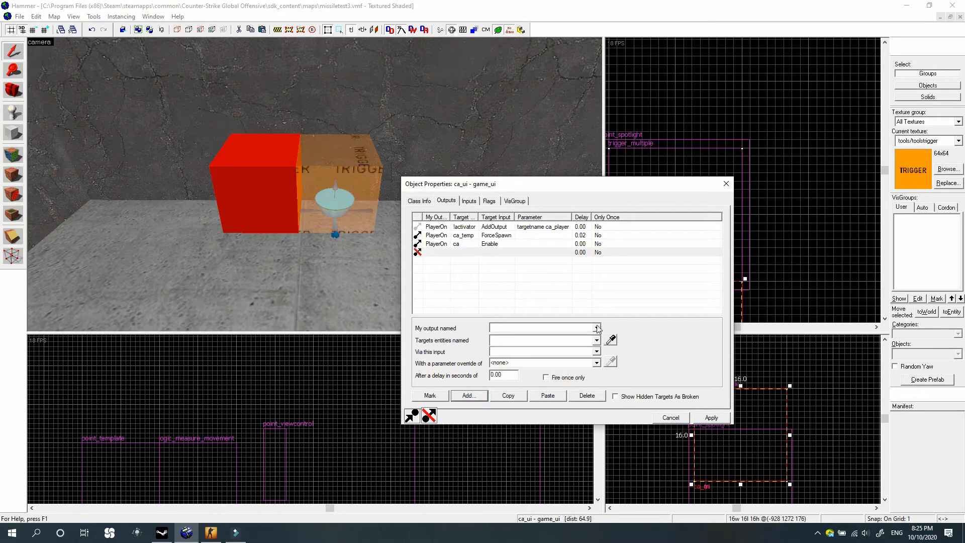
{"action": "left_click", "coordinate": [596, 328]}
{"action": "left_click", "coordinate": [518, 378]}
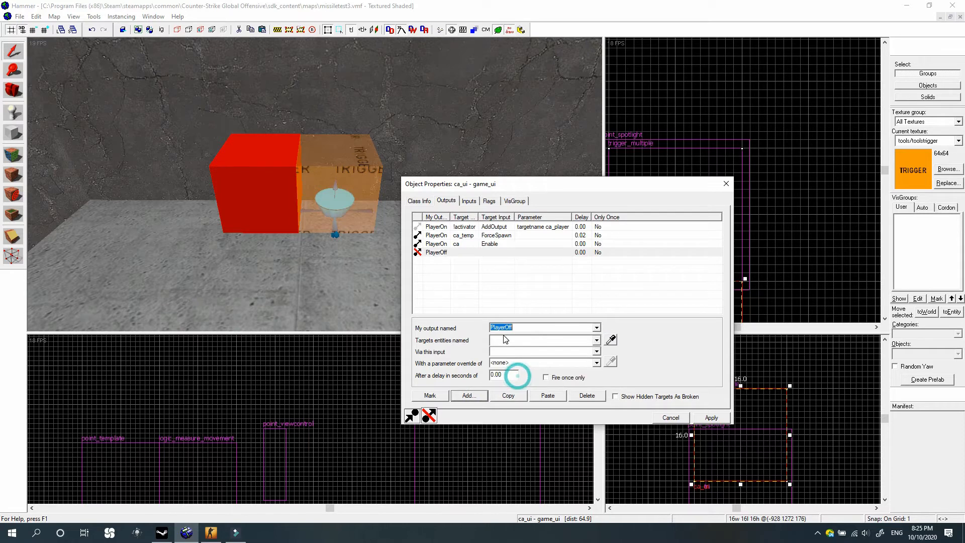
{"action": "left_click", "coordinate": [516, 340]}
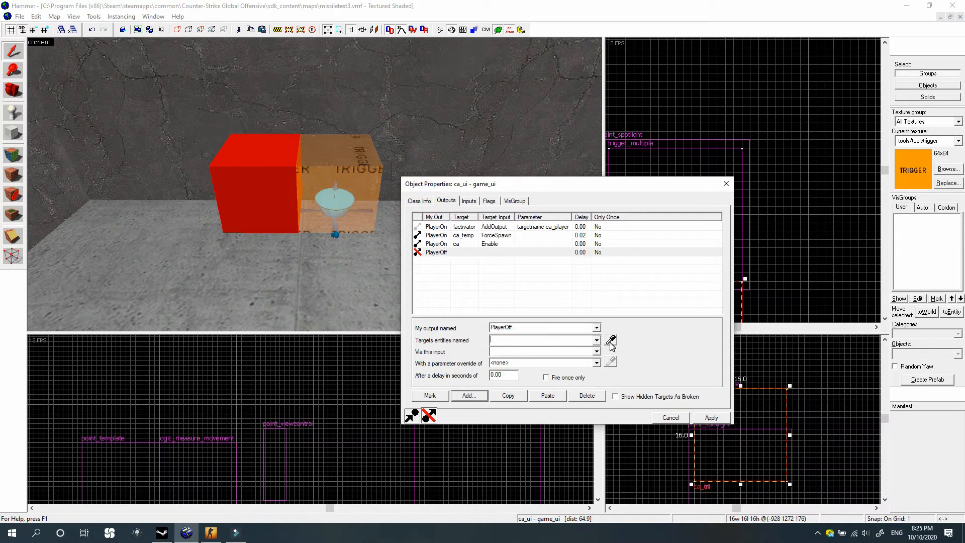
{"action": "type", "text": "ca"}
{"action": "left_click", "coordinate": [531, 349]}
{"action": "left_click", "coordinate": [531, 349]}
{"action": "type", "text": "Disable"}
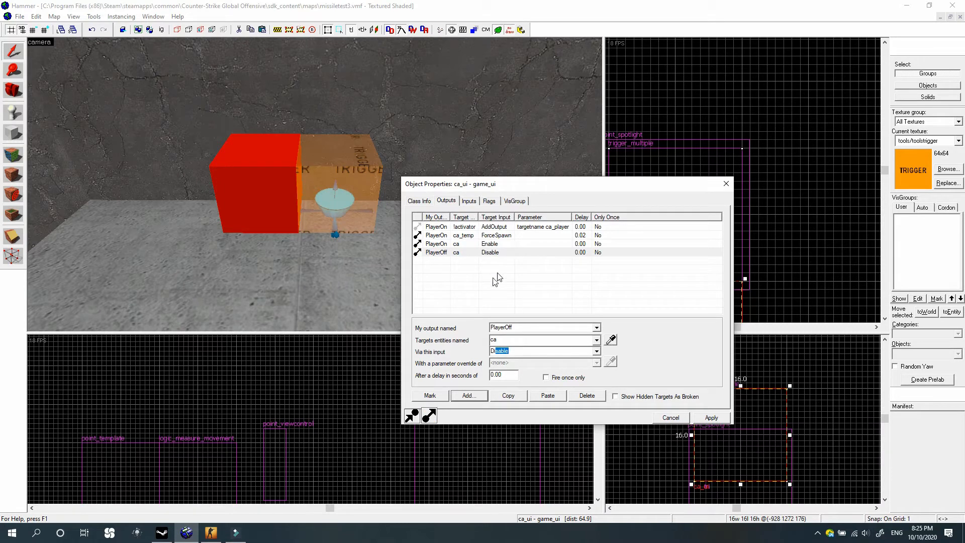
Copy the PlayerOff Disable output and paste three duplicates of it into the game_ui's outputs
{"action": "left_click", "coordinate": [458, 252]}
{"action": "left_click", "coordinate": [518, 396]}
{"action": "left_click", "coordinate": [550, 396]}
{"action": "left_click", "coordinate": [550, 396]}
{"action": "left_click", "coordinate": [550, 396]}
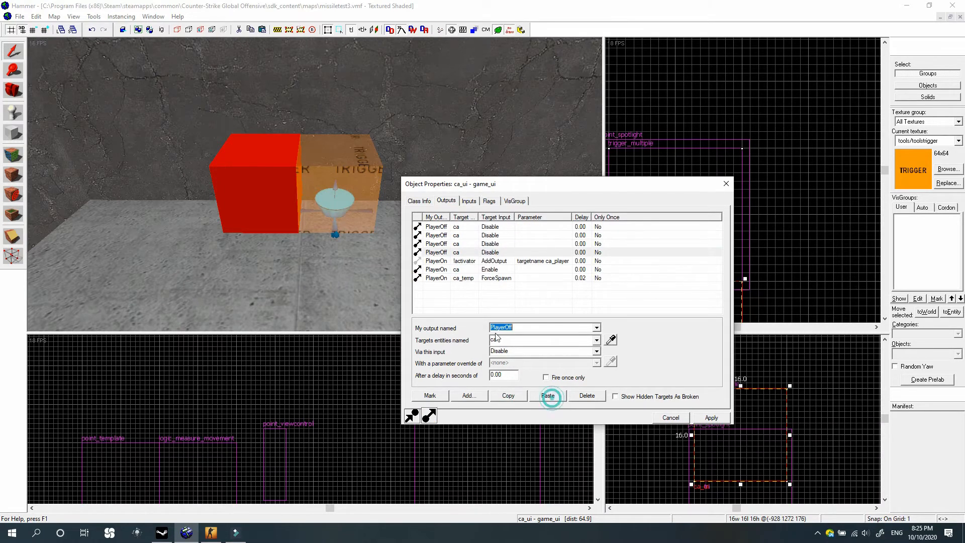
Change the second PlayerOff output of the game_ui to send Kill to ca_temp
{"action": "left_click", "coordinate": [475, 236]}
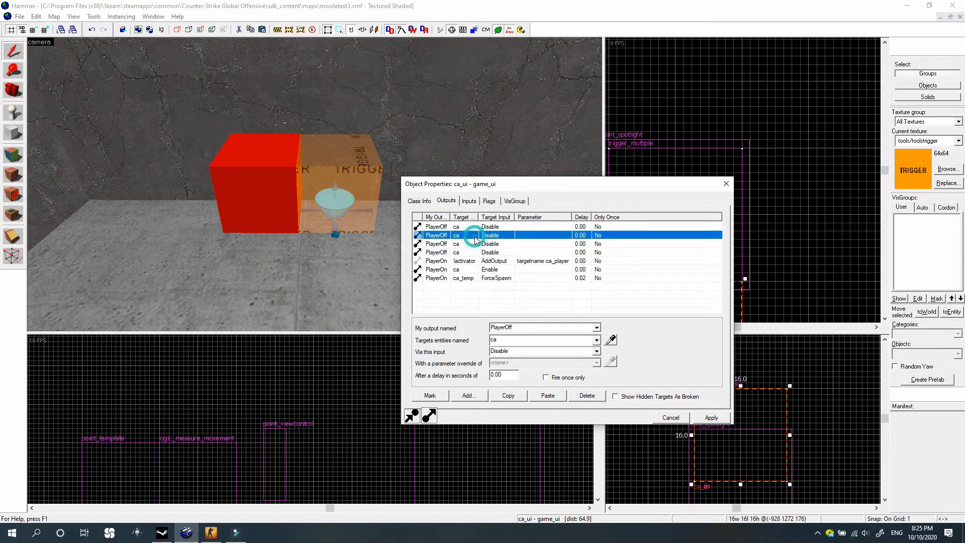
{"action": "left_click", "coordinate": [526, 342]}
{"action": "type", "text": "ca_"}
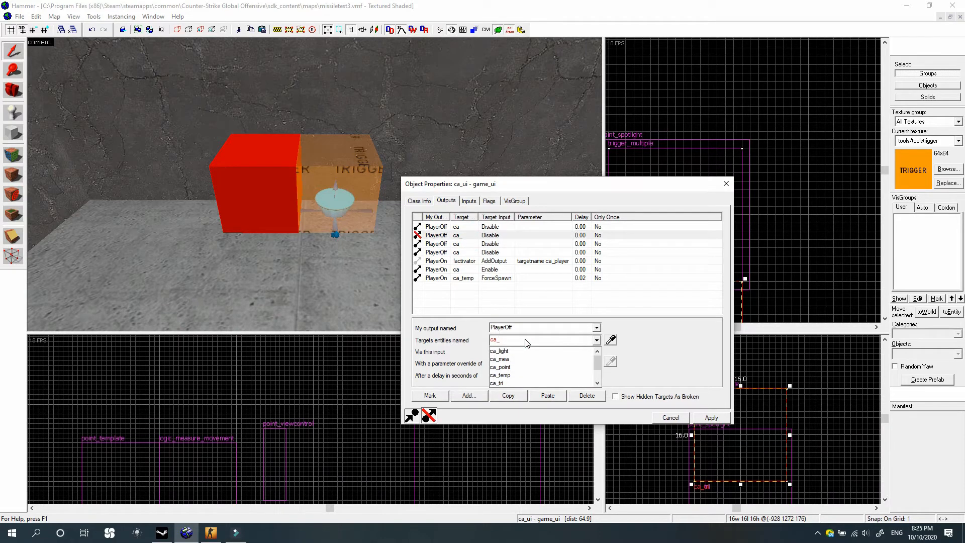
{"action": "type", "text": "temp"}
{"action": "left_click", "coordinate": [525, 347]}
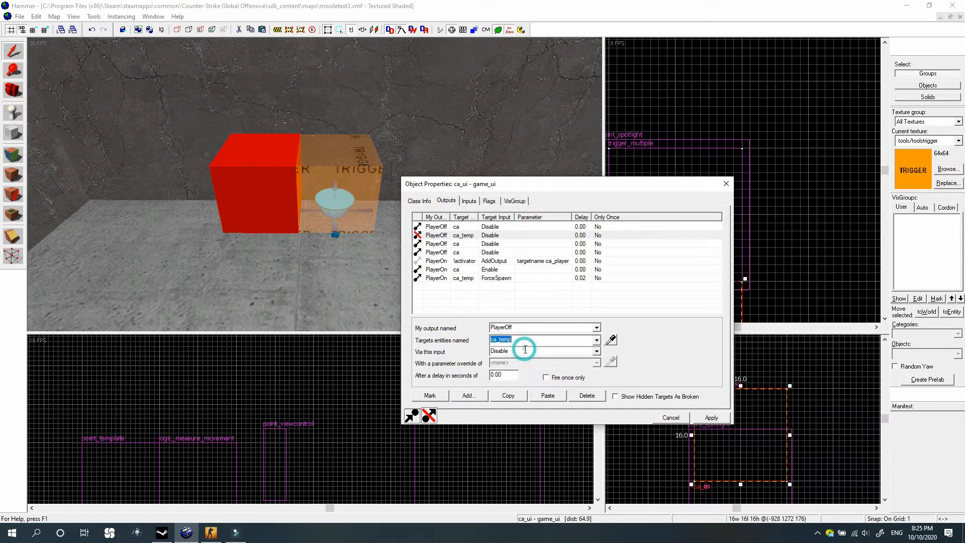
{"action": "left_click", "coordinate": [526, 343]}
{"action": "type", "text": "Kill"}
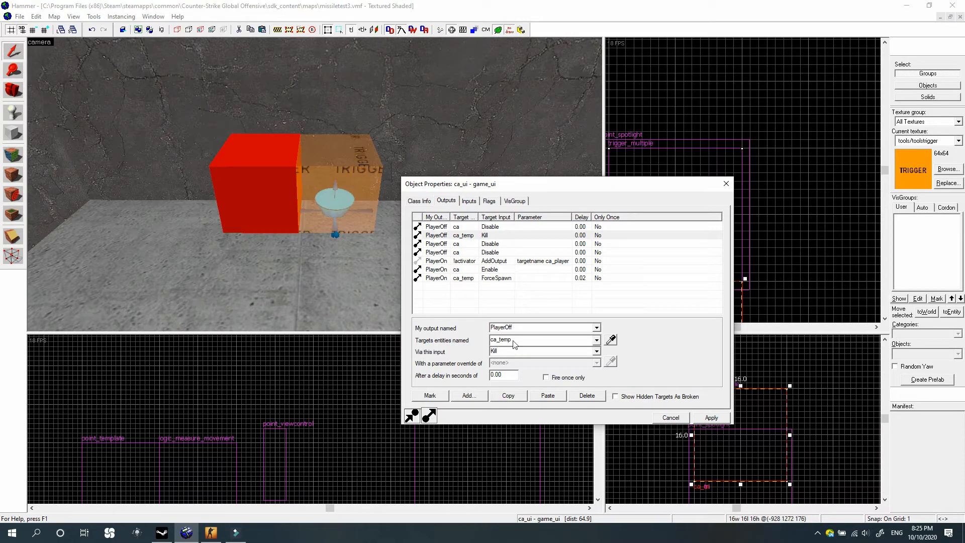
Change the third PlayerOff output to send Enable to ca_tri after a delay of 2 seconds
{"action": "left_click", "coordinate": [478, 244]}
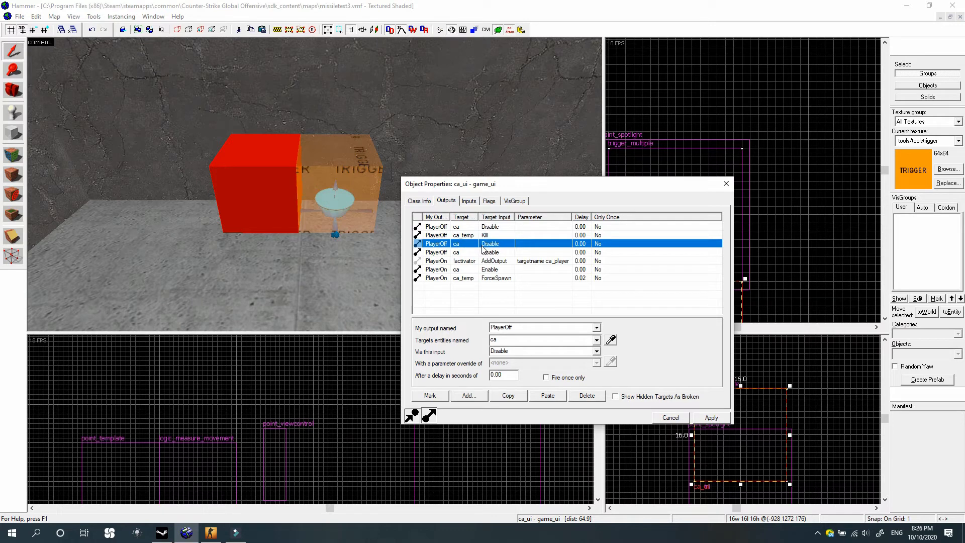
{"action": "left_click", "coordinate": [611, 340]}
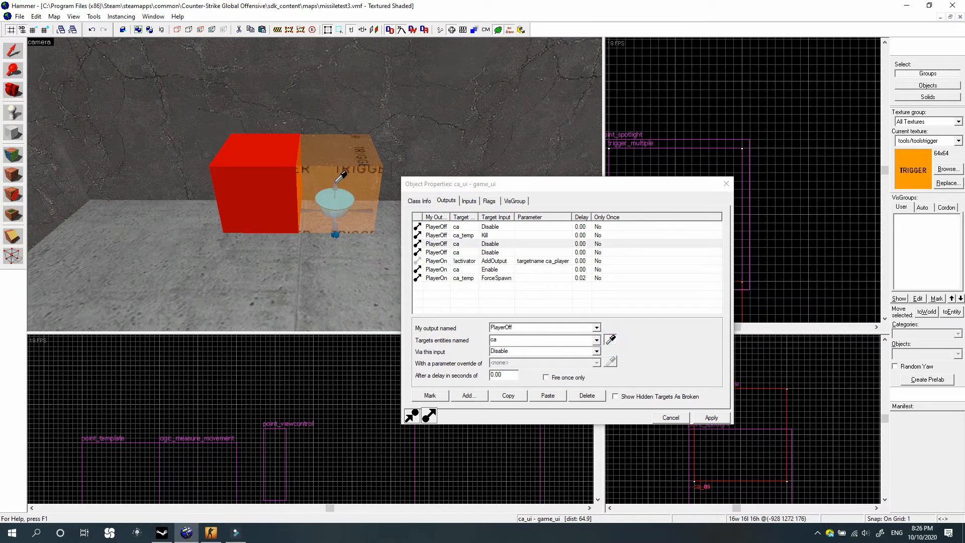
{"action": "left_click", "coordinate": [511, 351]}
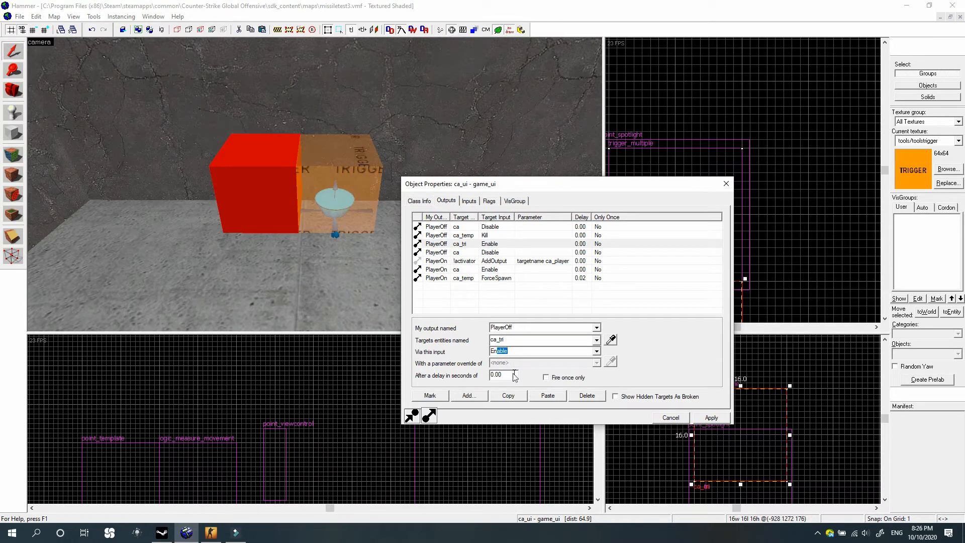
Change the fourth PlayerOff output to send LightOn to ca_light after 2 seconds, and apply the game_ui's outputs
{"action": "left_click", "coordinate": [484, 253]}
{"action": "left_click", "coordinate": [611, 340]}
{"action": "scroll", "coordinate": [328, 228], "scroll_direction": "up", "scroll_amount": 5}
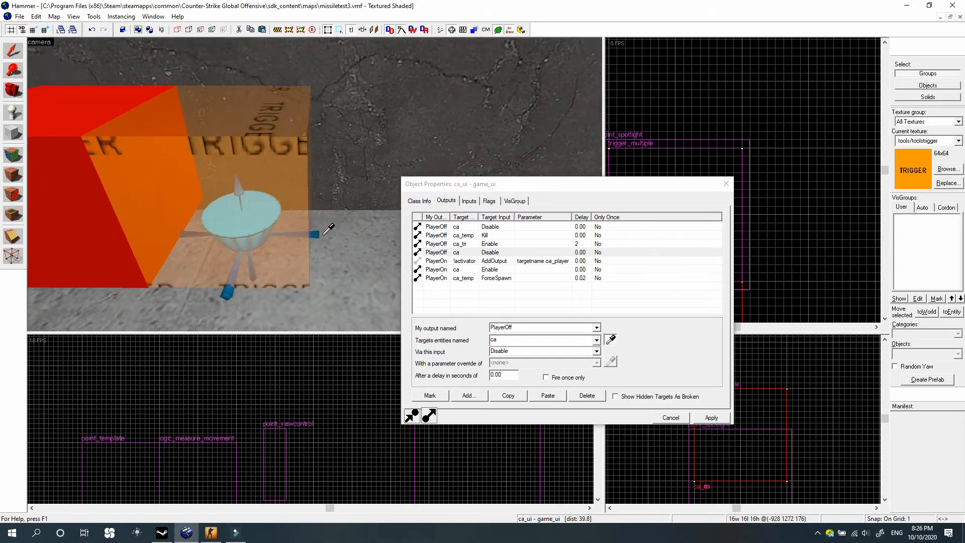
{"action": "left_click", "coordinate": [504, 375]}
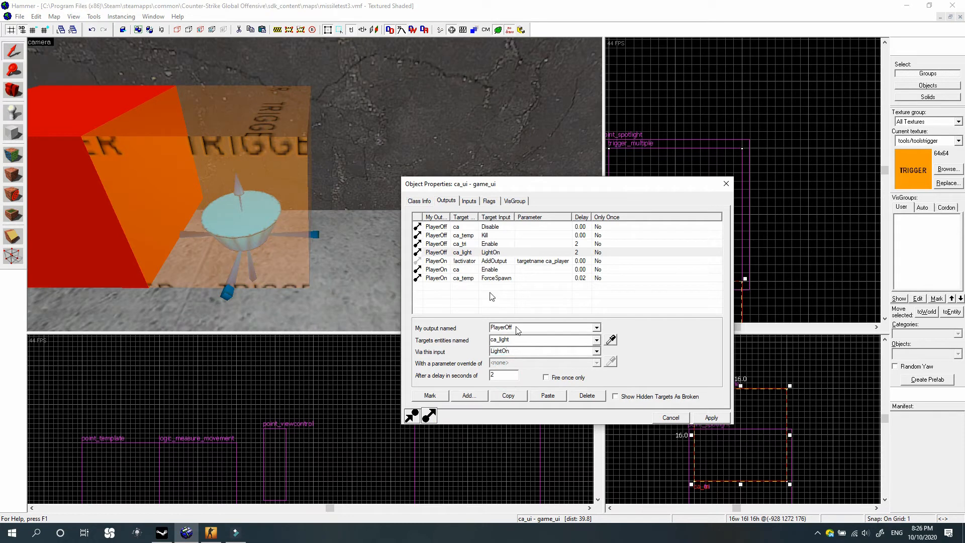
{"action": "left_click", "coordinate": [710, 417]}
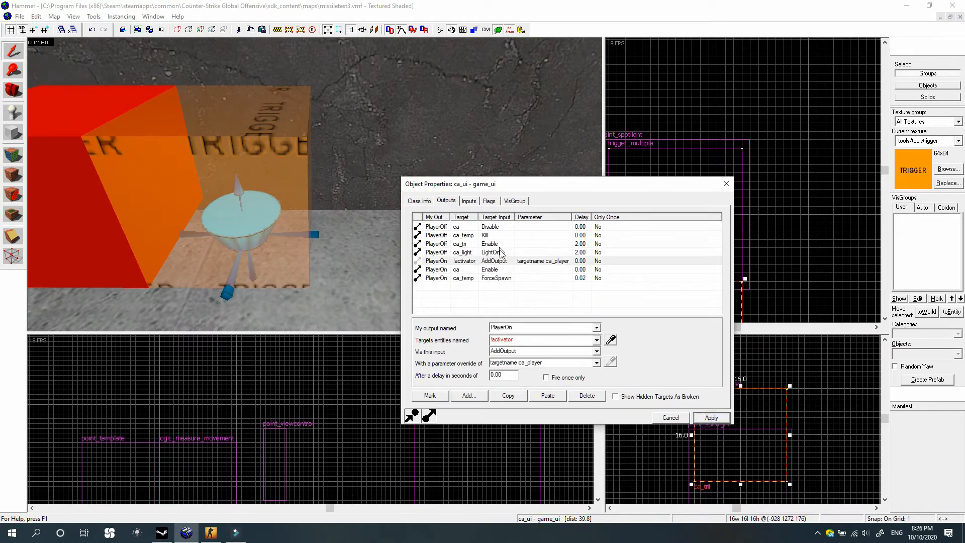
{"action": "left_click", "coordinate": [726, 184]}
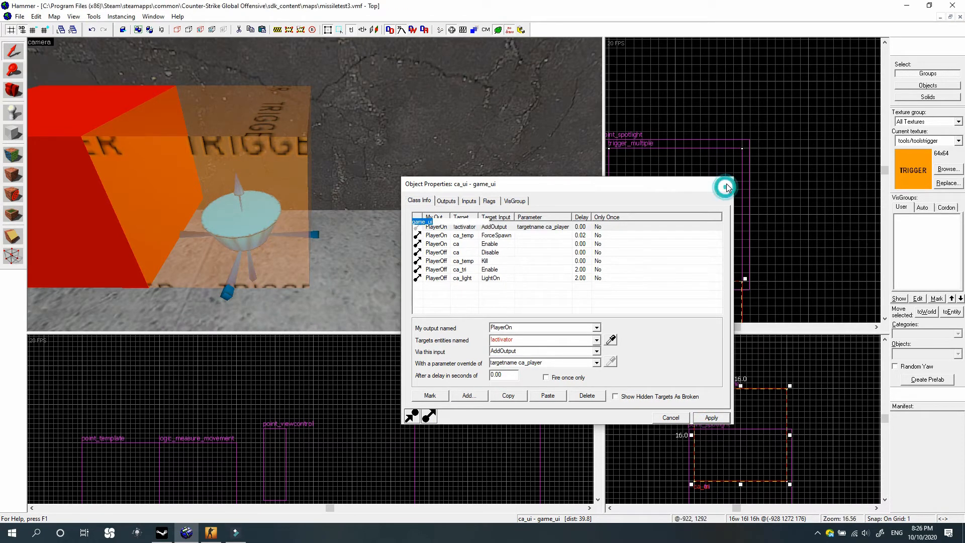
Save the missiletest3 map
{"action": "left_click", "coordinate": [11, 94]}
{"action": "left_click", "coordinate": [18, 18]}
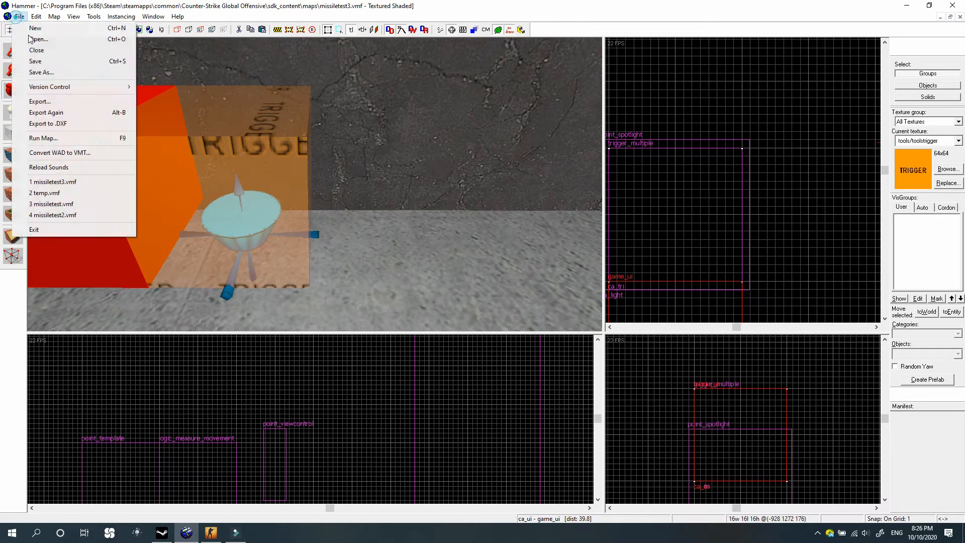
{"action": "left_click", "coordinate": [27, 61]}
{"action": "left_click_drag", "start_coordinate": [170, 161], "coordinate": [311, 179]}
{"action": "key", "text": "w"}
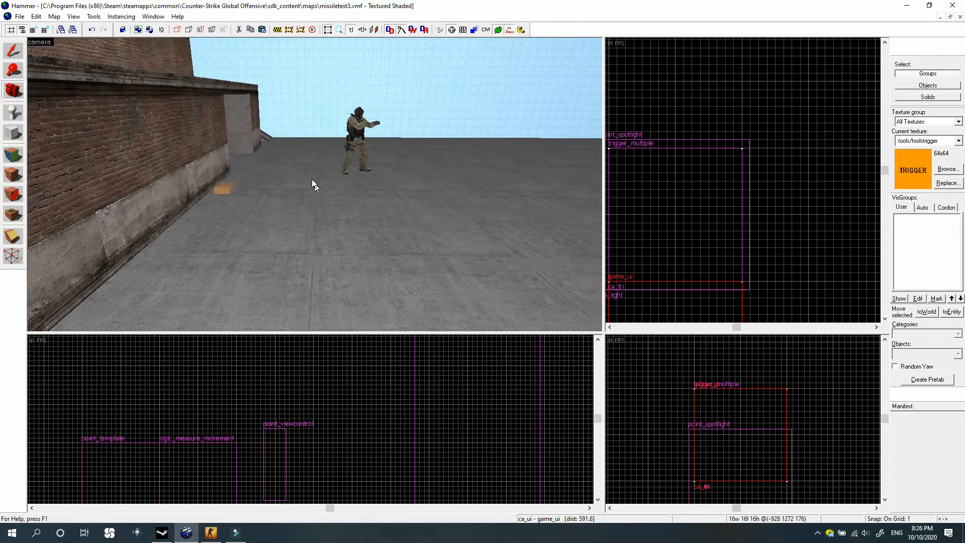
{"action": "left_click", "coordinate": [20, 17]}
{"action": "left_click", "coordinate": [56, 62]}
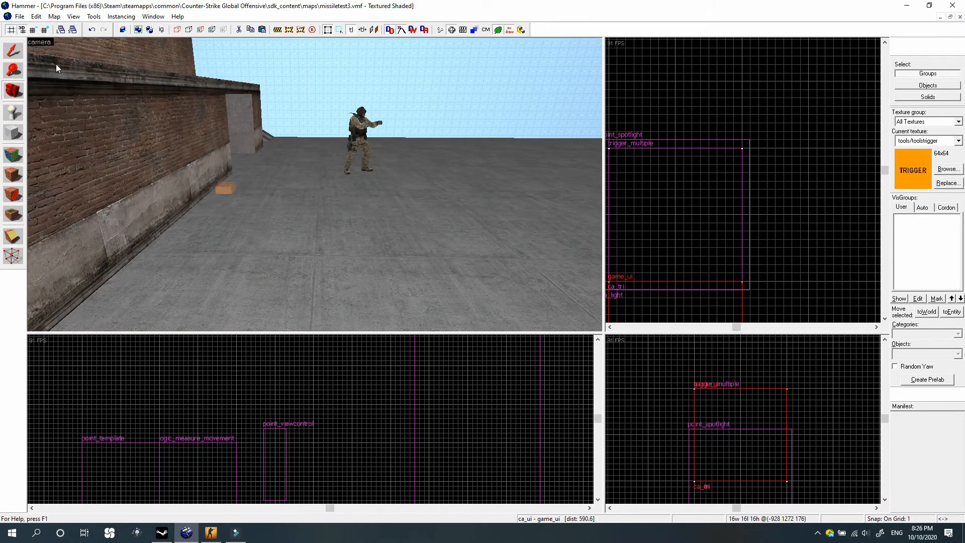
{"action": "left_click", "coordinate": [20, 16]}
{"action": "left_click", "coordinate": [69, 137]}
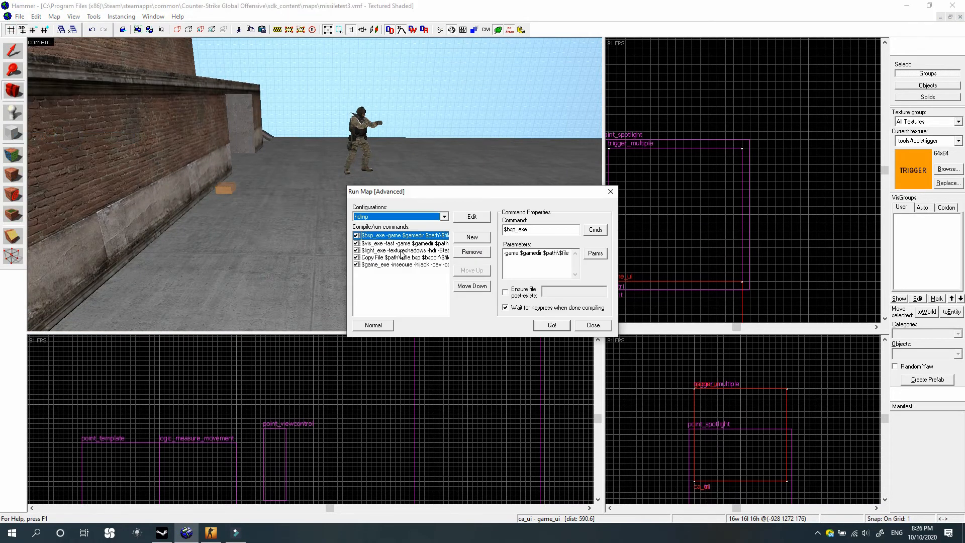
{"action": "left_click", "coordinate": [612, 194]}
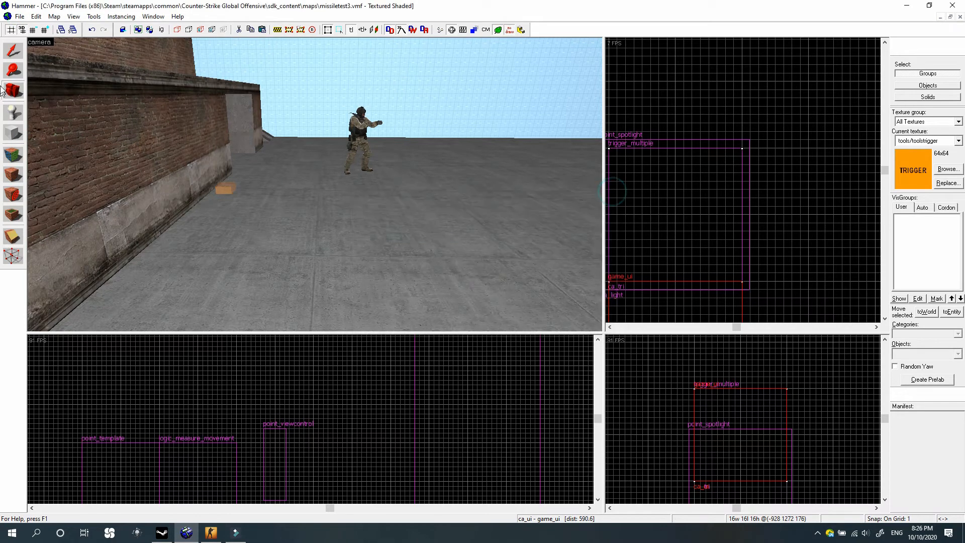
Examine the OnTrigger outputs of the ca_tri trigger_multiple
{"action": "key", "text": "z"}
{"action": "key", "text": "w"}
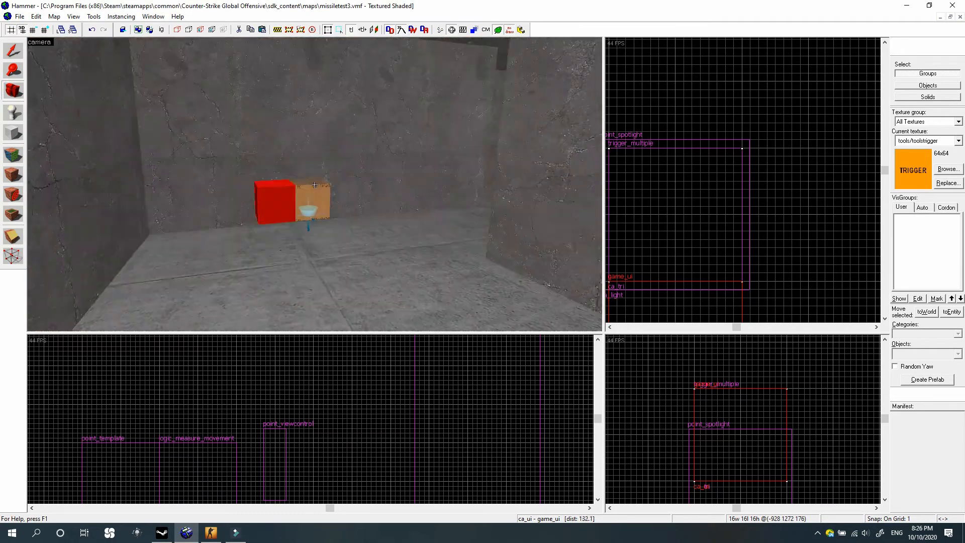
{"action": "key", "text": "z"}
{"action": "key", "text": "shift+s"}
{"action": "left_click", "coordinate": [244, 142]}
{"action": "double_click", "coordinate": [243, 142]}
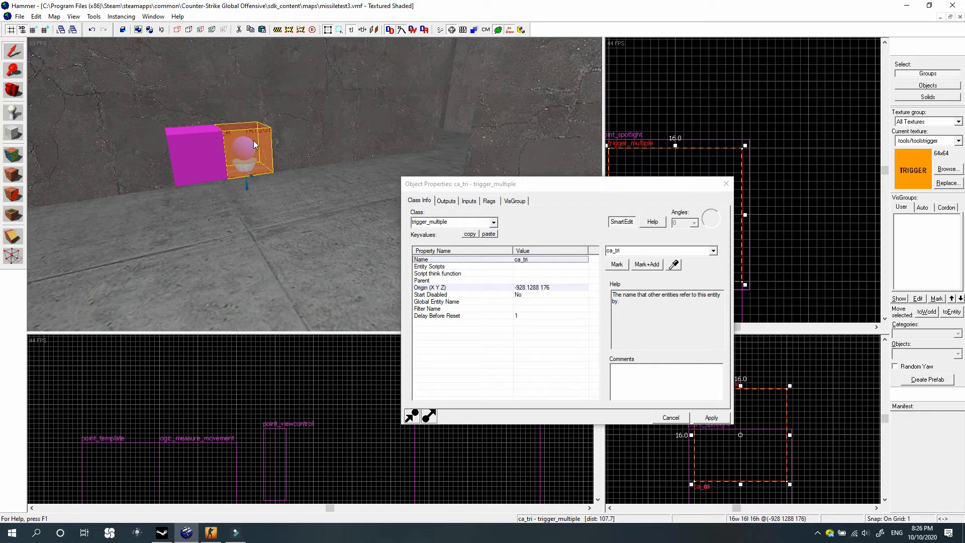
{"action": "left_click", "coordinate": [447, 202]}
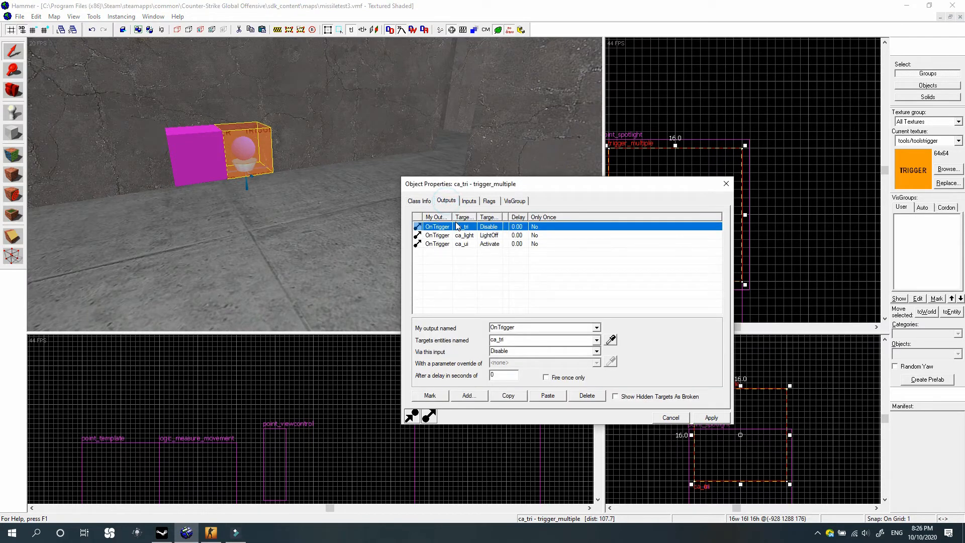
Duplicate the game_ui's PlayerOn AddOutput output targeting !activator and open the copy's parameter override for editing
{"action": "left_click", "coordinate": [197, 148]}
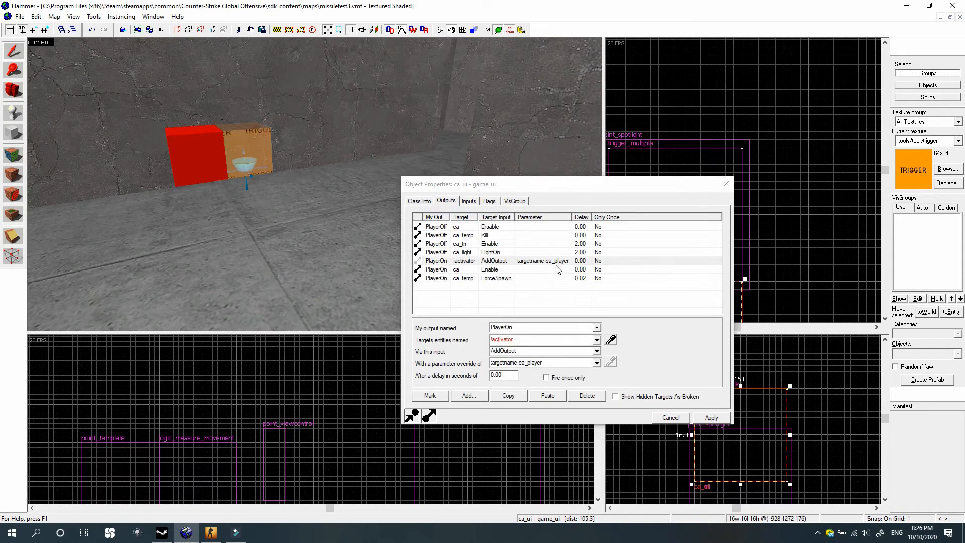
{"action": "left_click", "coordinate": [555, 263]}
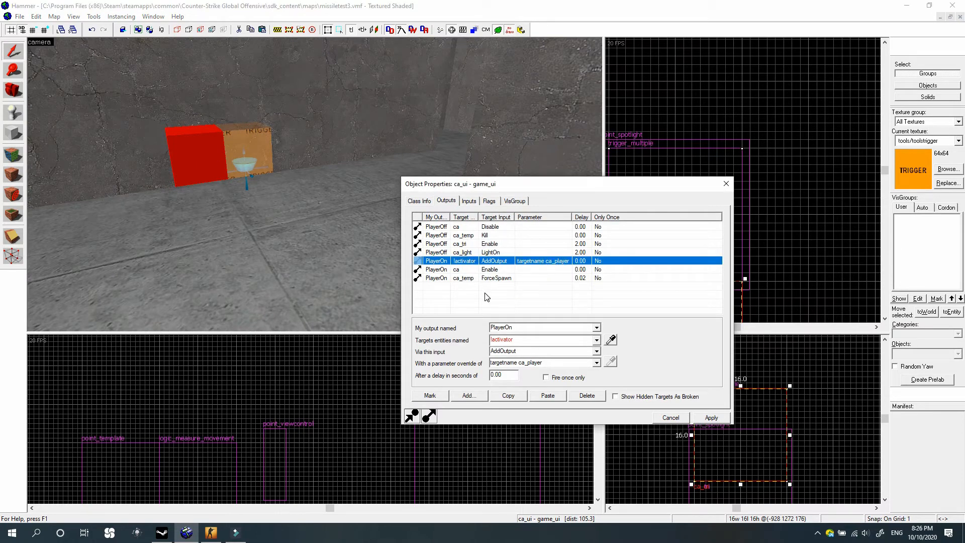
{"action": "left_click", "coordinate": [512, 397]}
{"action": "left_click", "coordinate": [550, 396]}
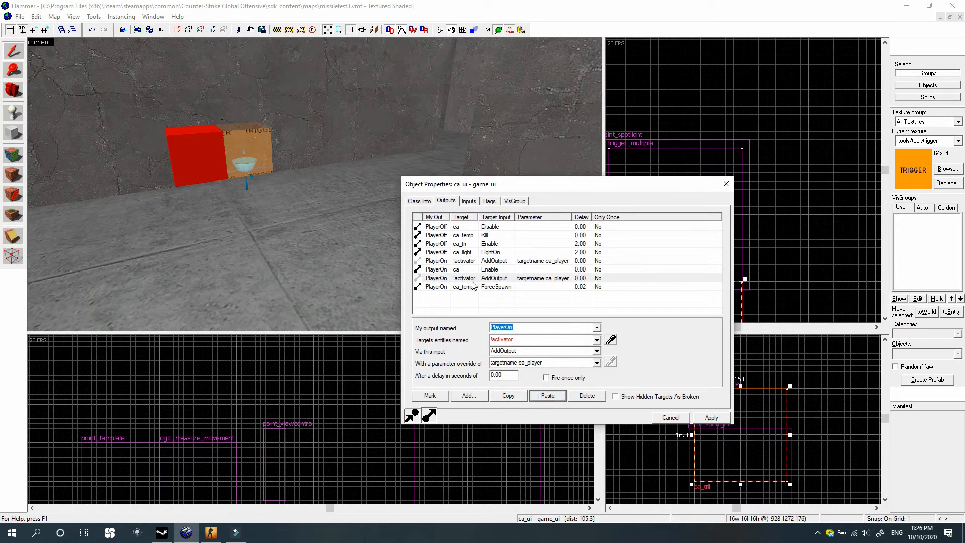
{"action": "left_click", "coordinate": [466, 278]}
{"action": "left_click_drag", "start_coordinate": [556, 363], "coordinate": [535, 367]}
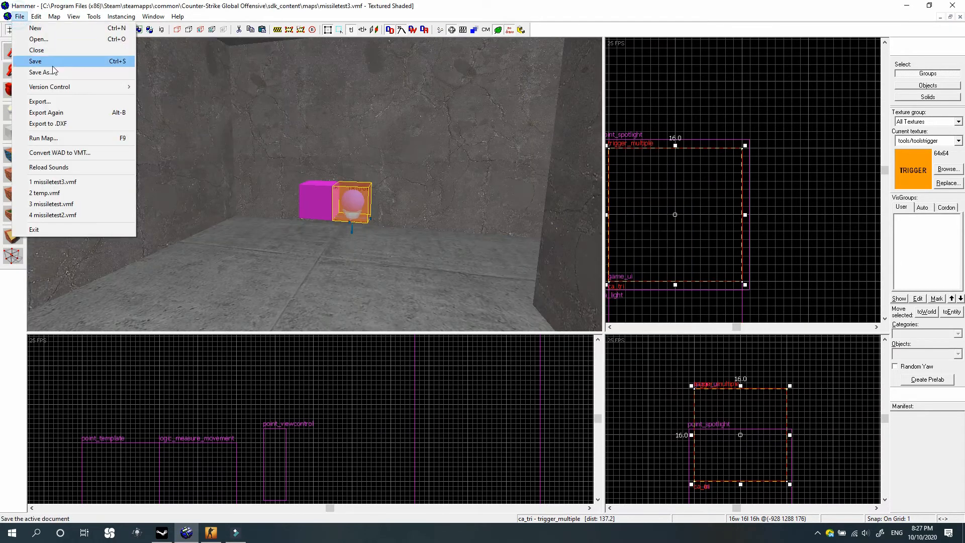
Save the map, compile it and launch it in Counter-Strike: Global Offensive
{"action": "left_click", "coordinate": [20, 16]}
{"action": "left_click", "coordinate": [19, 16]}
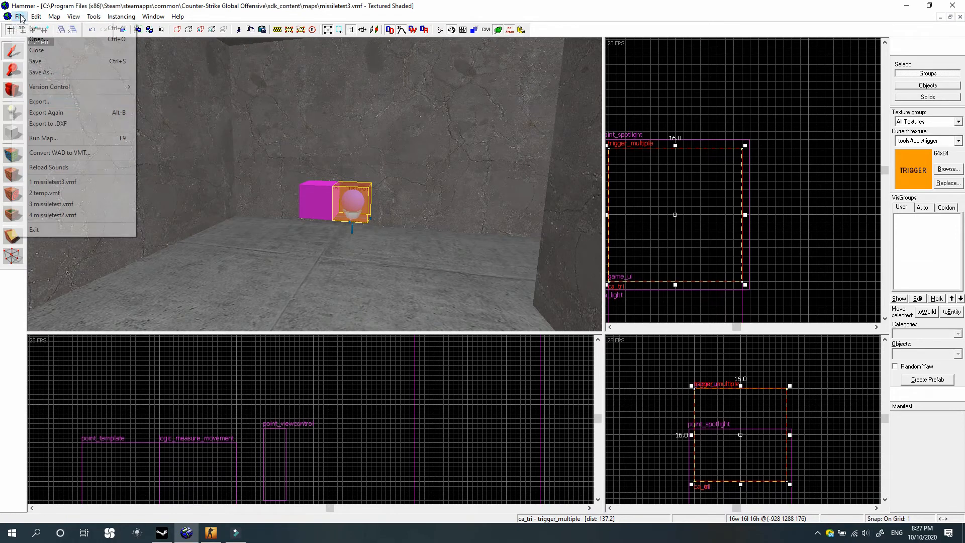
{"action": "left_click", "coordinate": [70, 140]}
{"action": "left_click", "coordinate": [553, 324]}
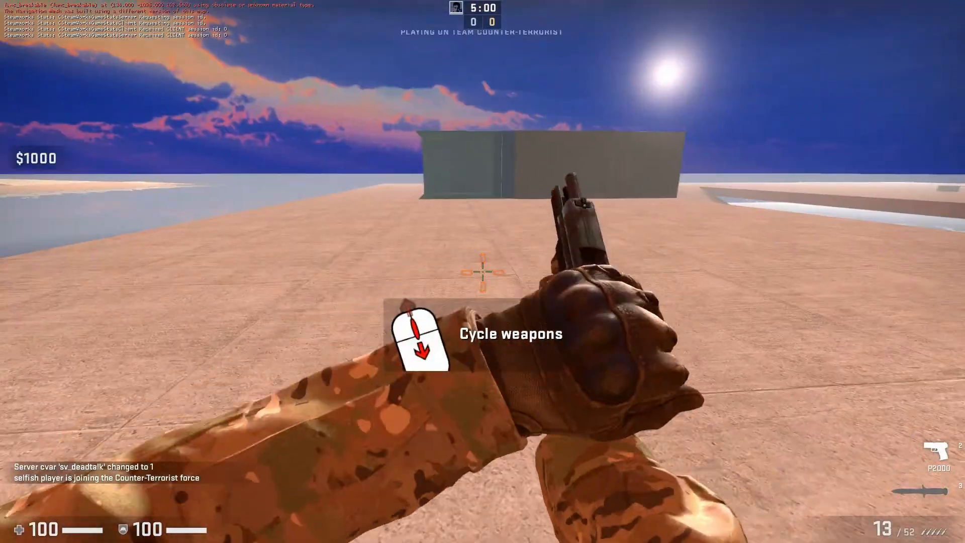
Switch to the knife and walk toward the cyan spotlight inside the brick building to test the trigger
{"action": "key", "text": "3"}
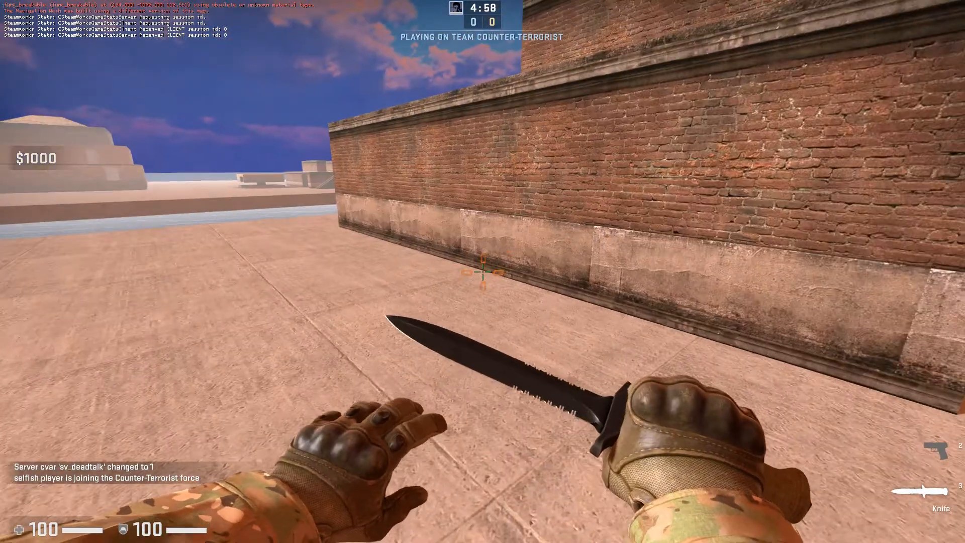
{"action": "left_click", "coordinate": [482, 271]}
{"action": "key", "text": "s"}
{"action": "left_click", "coordinate": [482, 271]}
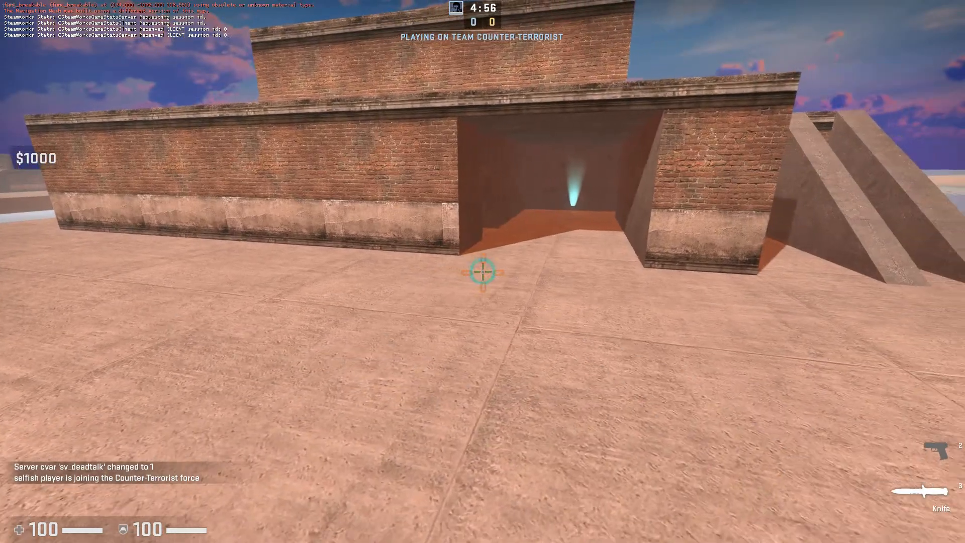
{"action": "key", "text": "w"}
{"action": "key", "text": "w"}
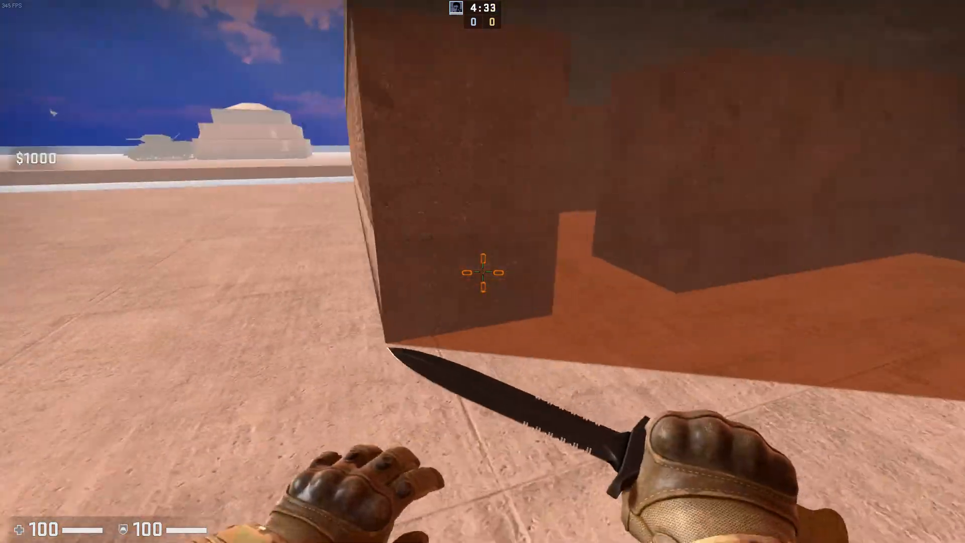
{"action": "key", "text": "w"}
{"action": "left_click", "coordinate": [482, 272]}
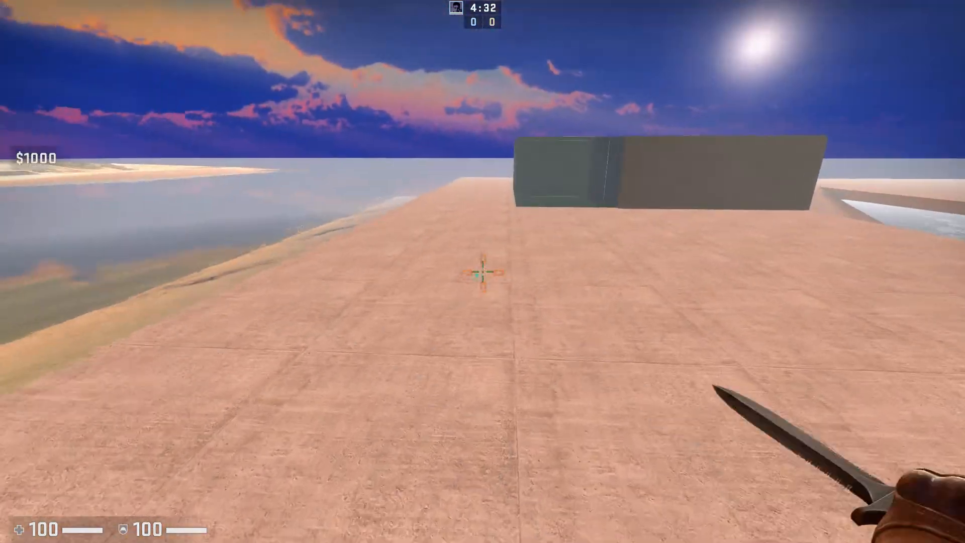
{"action": "left_click", "coordinate": [483, 272]}
{"action": "key", "text": "w"}
{"action": "left_click", "coordinate": [482, 272]}
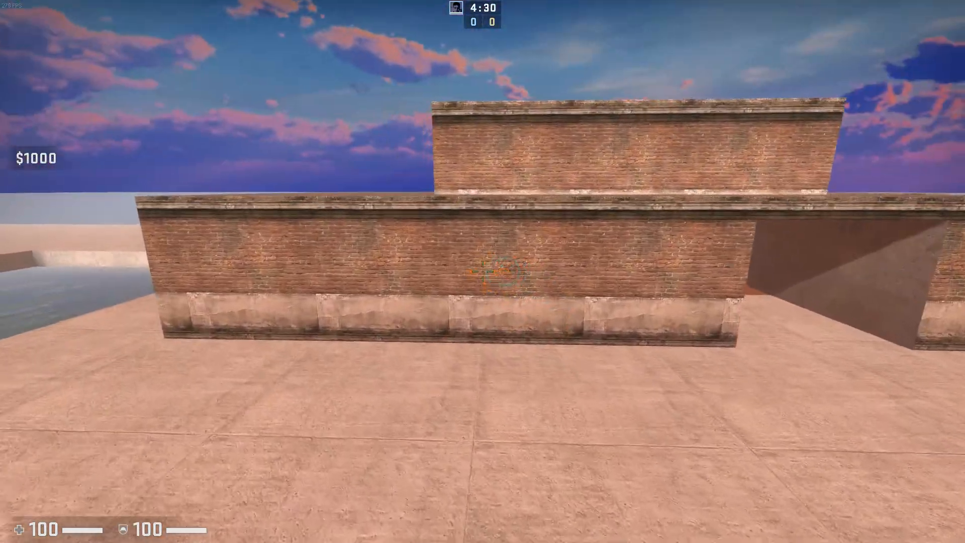
{"action": "key", "text": "w"}
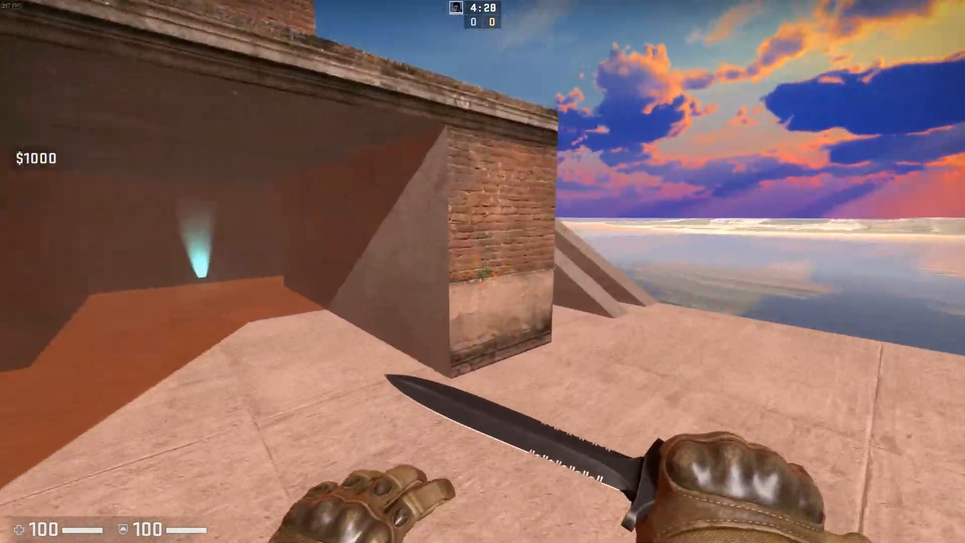
{"action": "key", "text": "w"}
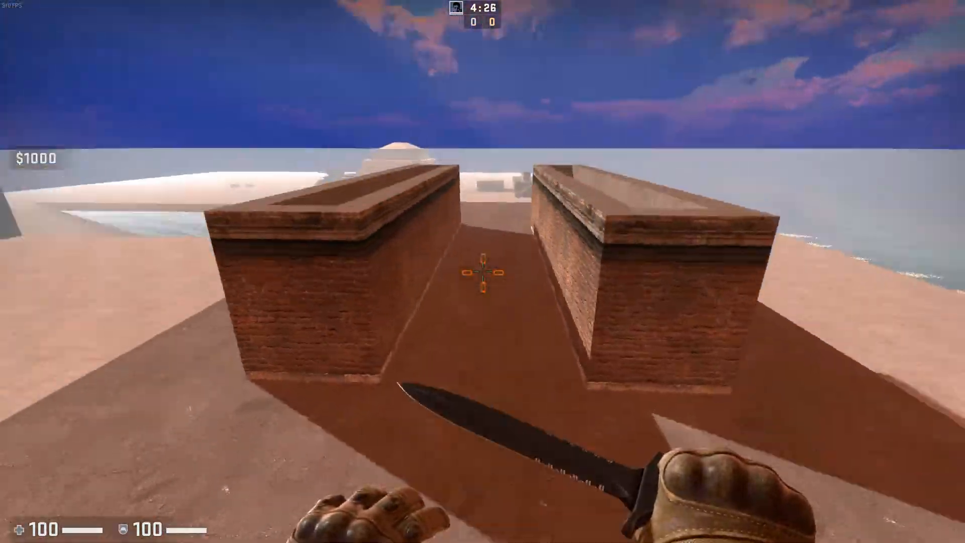
{"action": "key", "text": "w"}
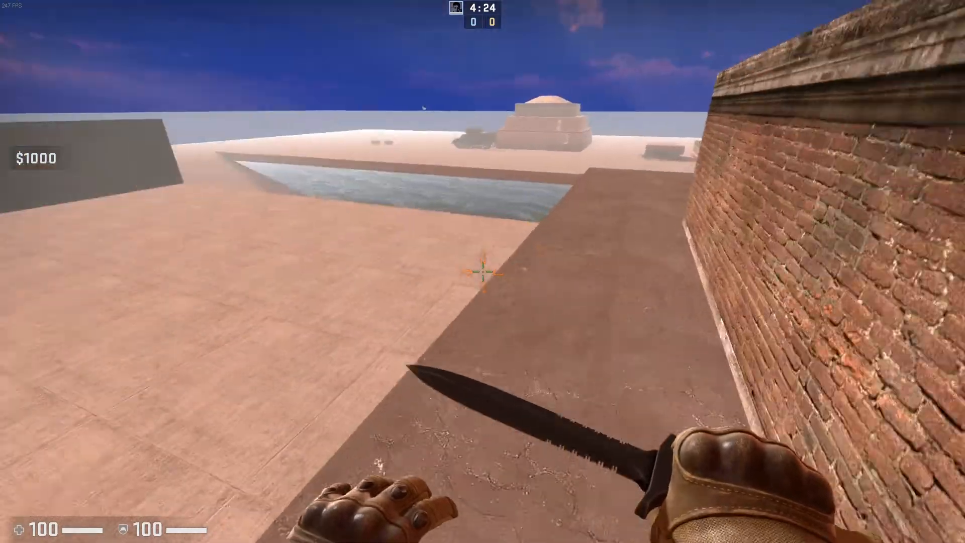
{"action": "key", "text": "w"}
{"action": "key", "text": "w"}
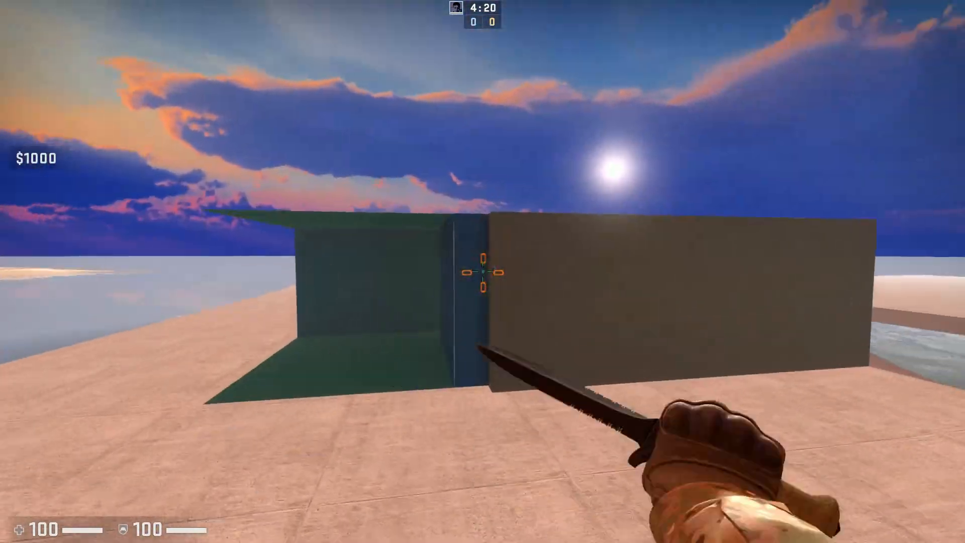
{"action": "key", "text": "w"}
{"action": "key", "text": "w"}
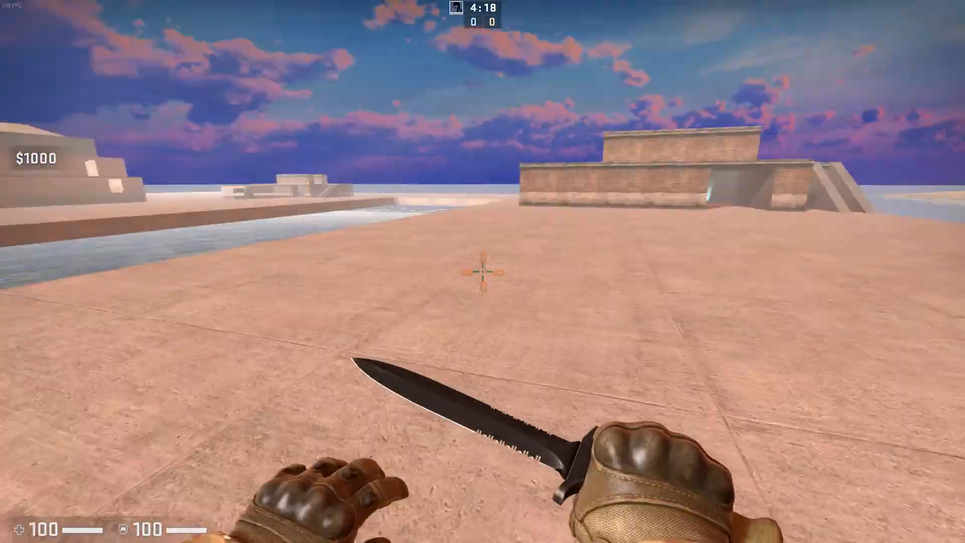
Walk to the cyan spotlight inside the brick building and activate it to take control of the green tank
{"action": "key", "text": "d"}
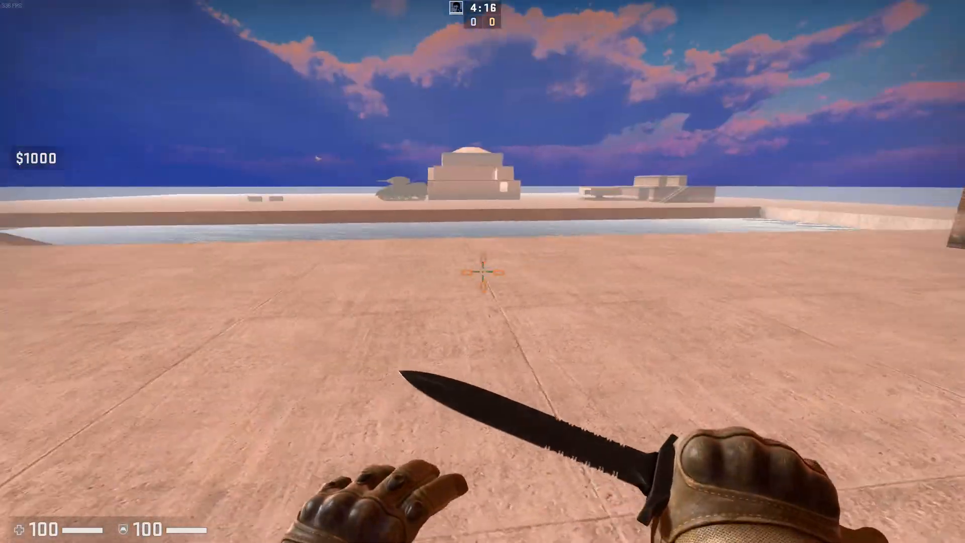
{"action": "key", "text": "w"}
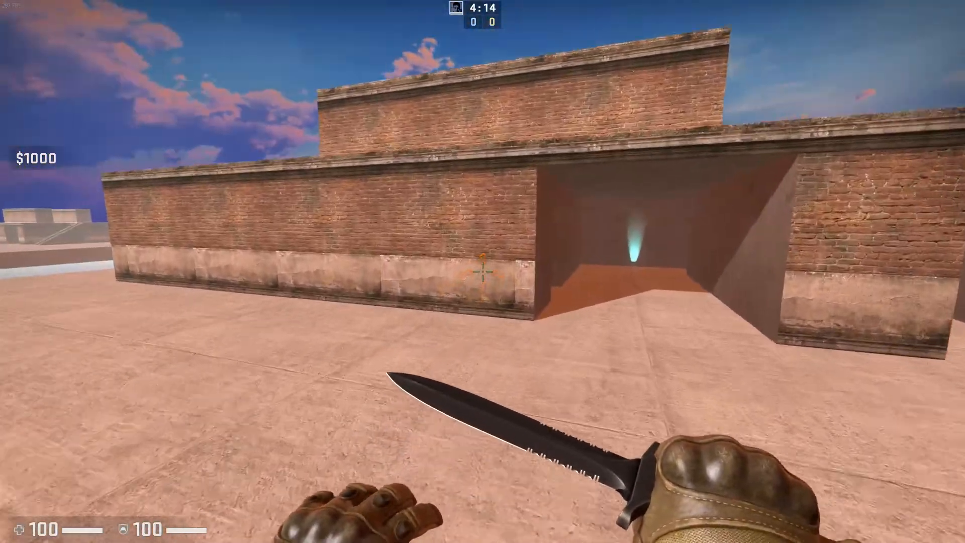
{"action": "key", "text": "2"}
{"action": "key", "text": "e"}
{"action": "key", "text": "w"}
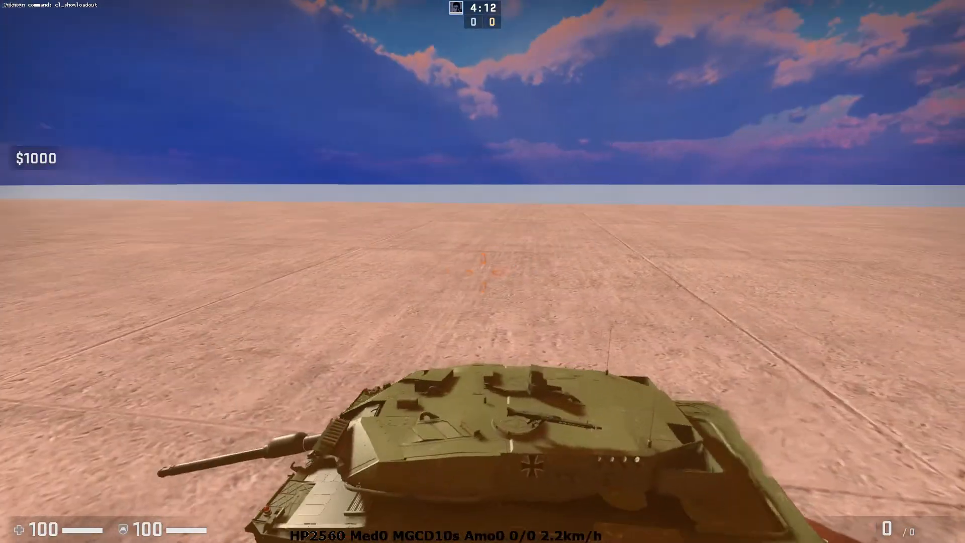
Drive the green tank across the open ground toward the large camouflaged tank beside the stone building to test its movement
{"action": "key", "text": "w"}
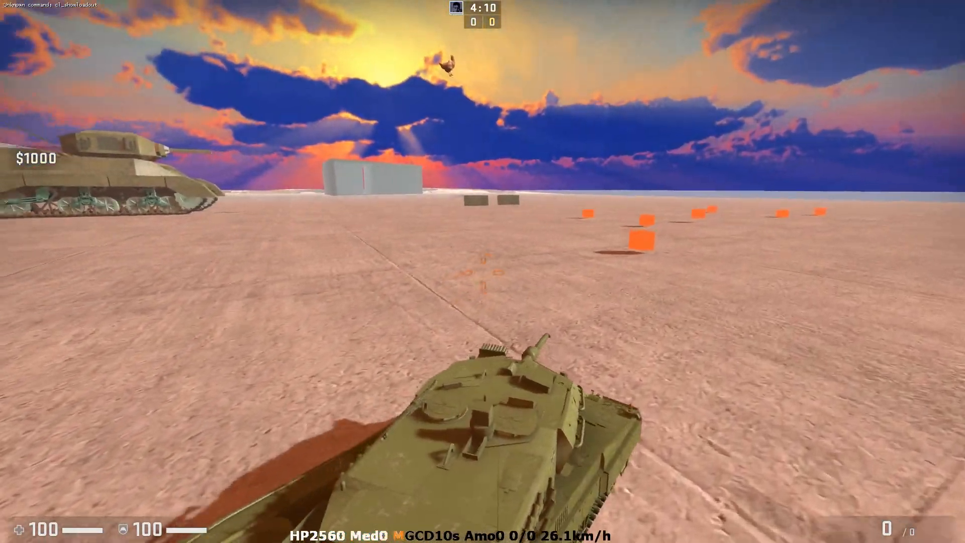
{"action": "key", "text": "w"}
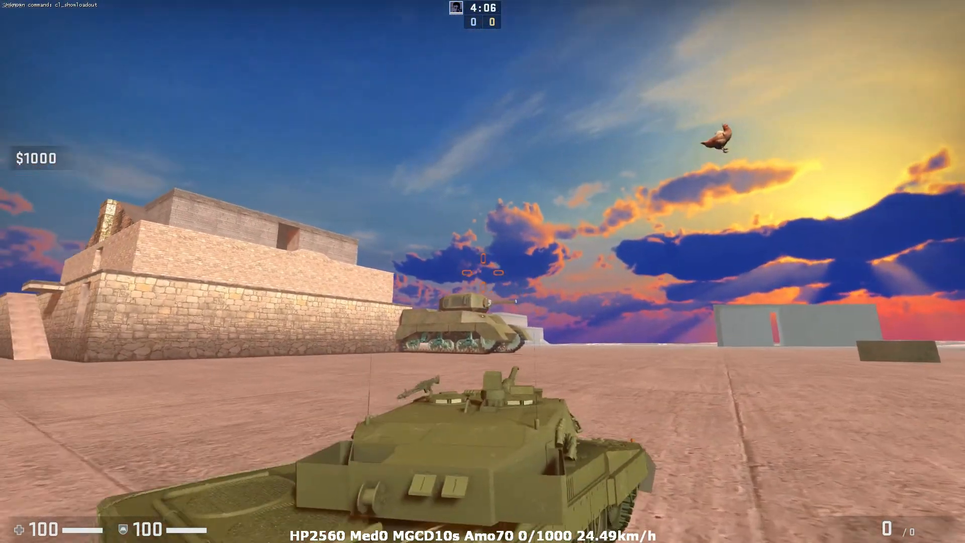
{"action": "key", "text": "w"}
{"action": "key", "text": "w"}
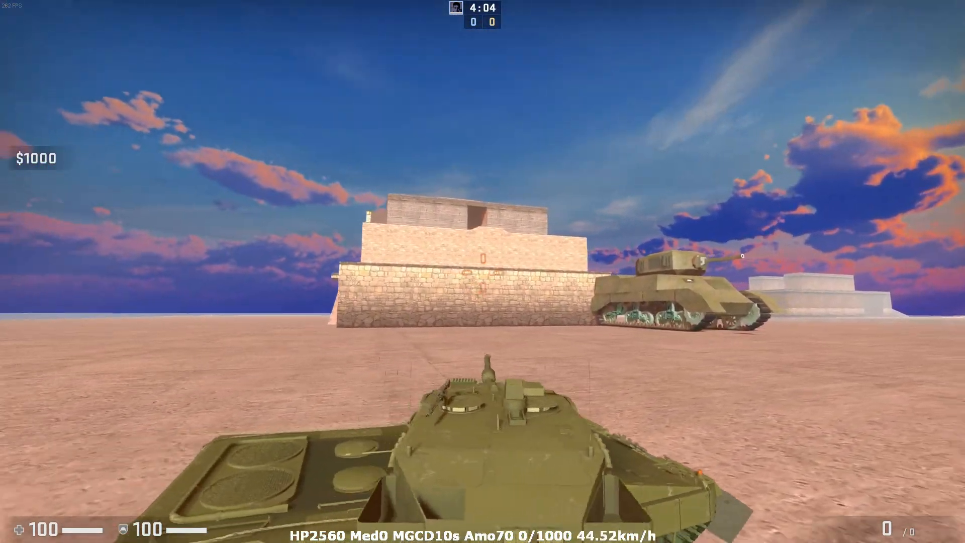
{"action": "key", "text": "w"}
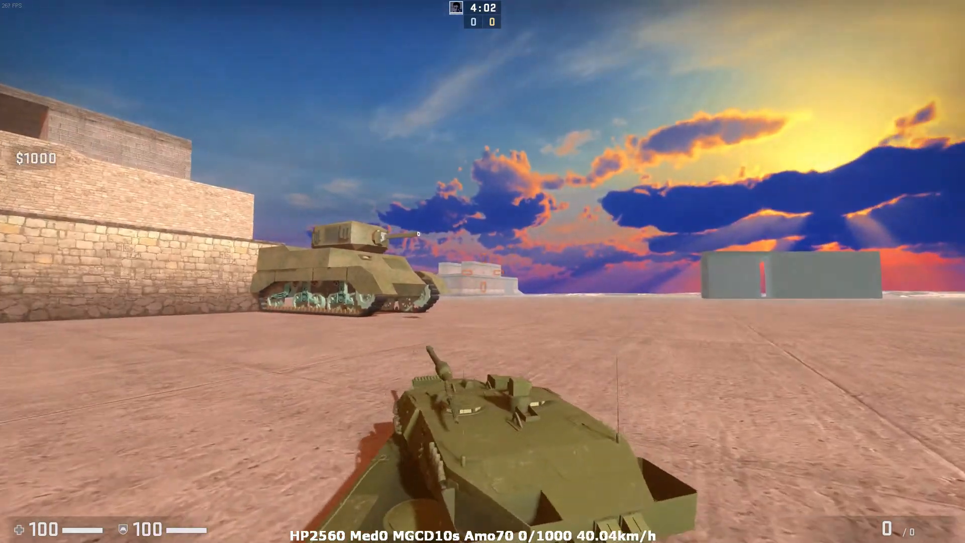
{"action": "key", "text": "w"}
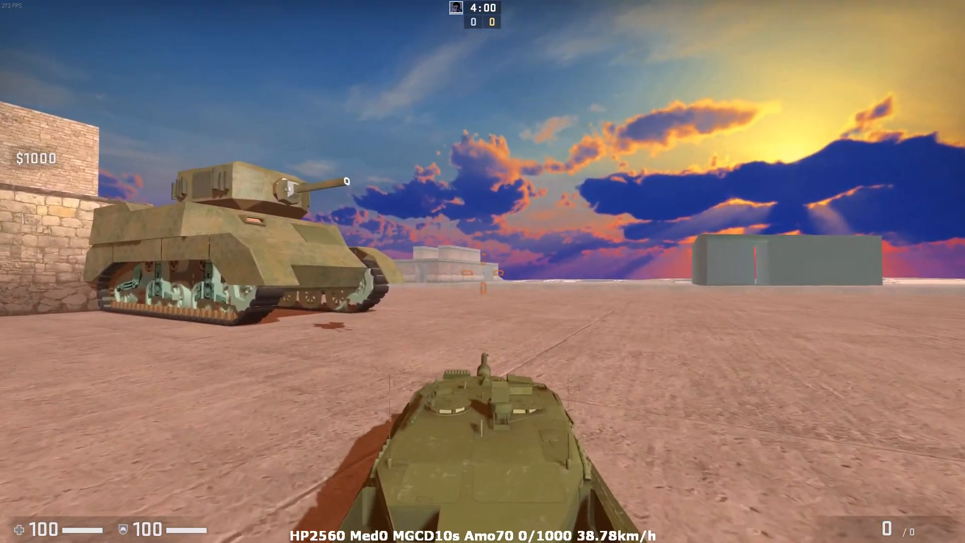
Test the main cannon by firing one shot through the zoomed gun sight, and return to the outside view
{"action": "right_click", "coordinate": [482, 273]}
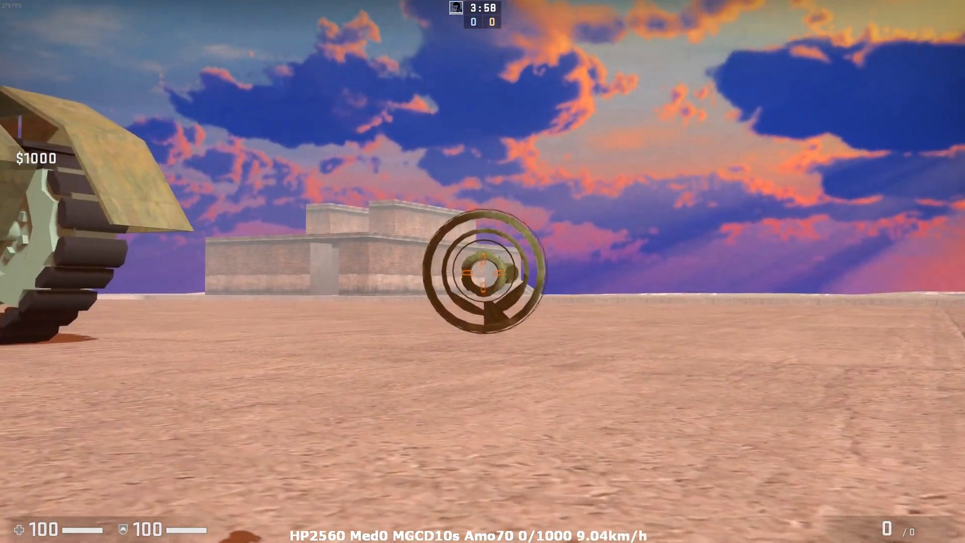
{"action": "left_click", "coordinate": [482, 273]}
{"action": "key", "text": "w"}
{"action": "right_click", "coordinate": [482, 273]}
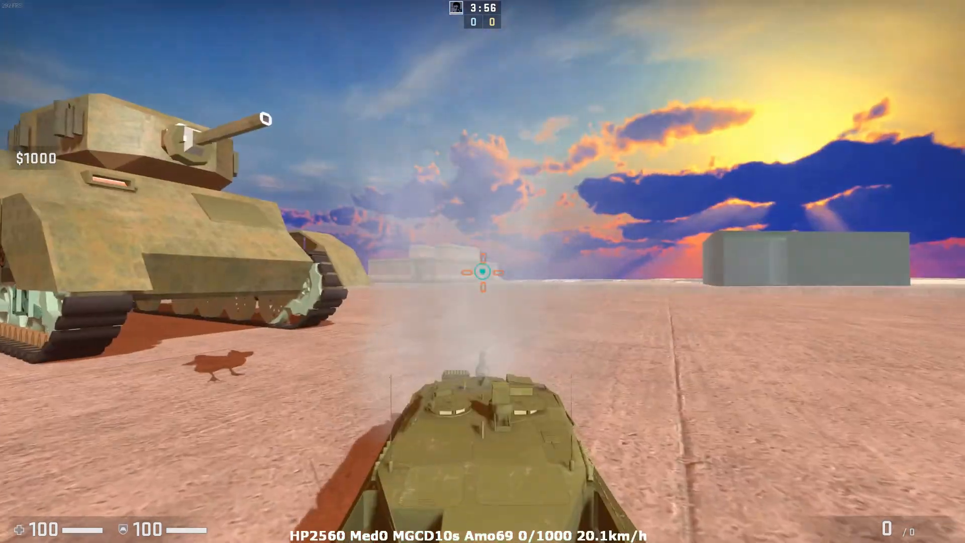
Drive around the front of the large camouflaged tank, switch to the turret machine gun and slow down facing the tank's side
{"action": "key", "text": "w"}
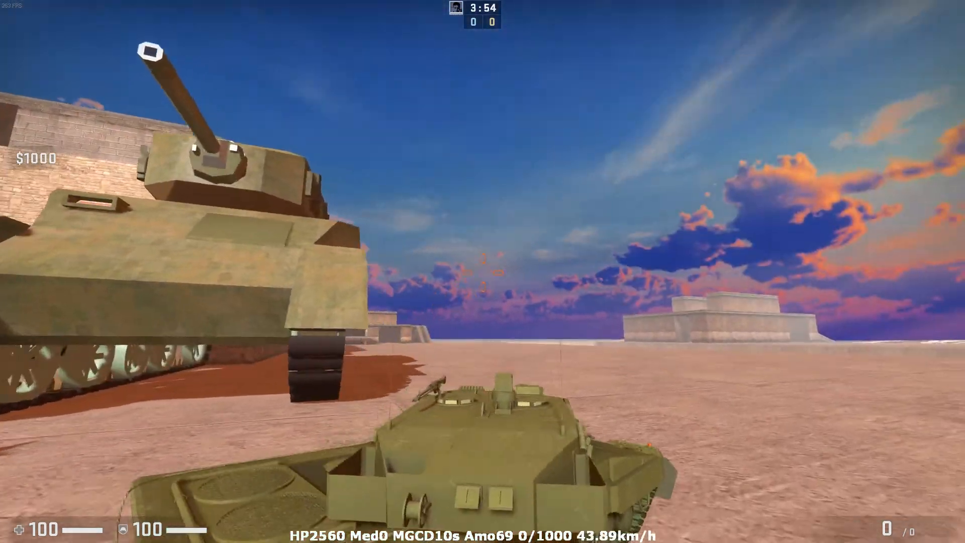
{"action": "key", "text": "w"}
{"action": "key", "text": "w"}
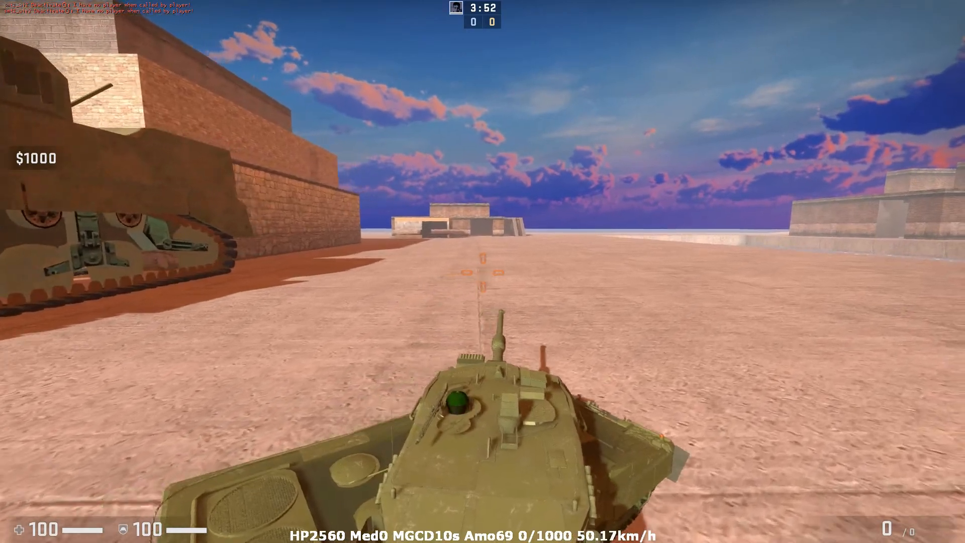
{"action": "key", "text": "s"}
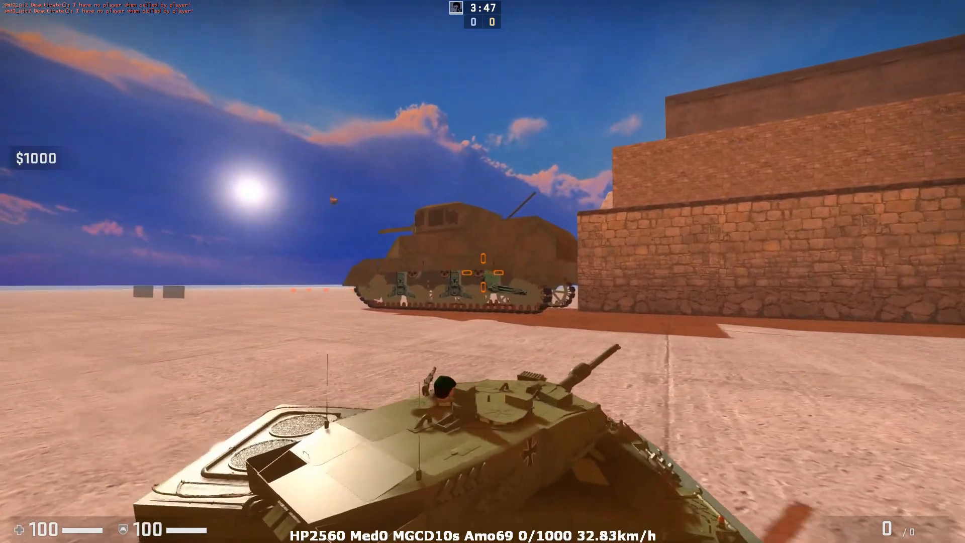
Empty the machine gun's first magazine into the side of the large camouflaged tank, using the aimed view
{"action": "left_click", "coordinate": [482, 272]}
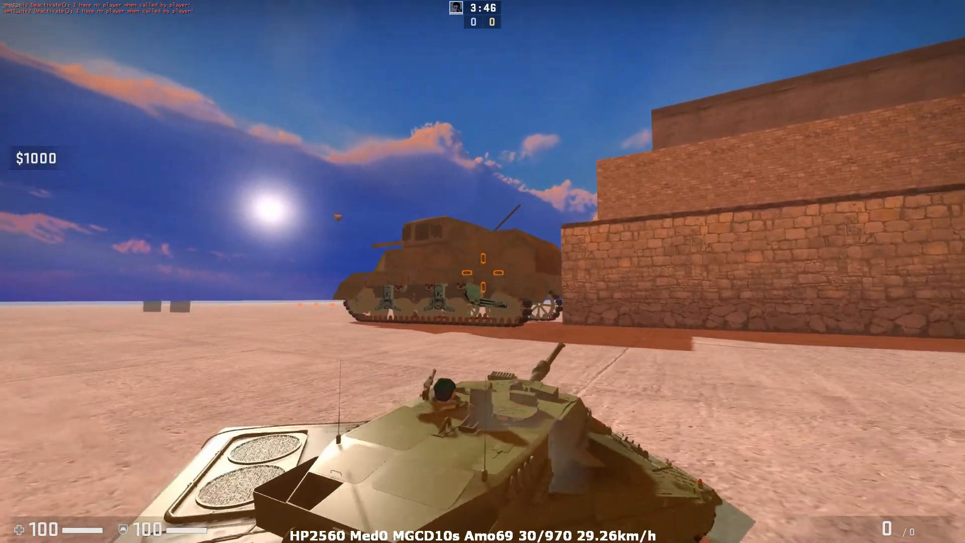
{"action": "left_click", "coordinate": [483, 273]}
{"action": "right_click", "coordinate": [482, 272]}
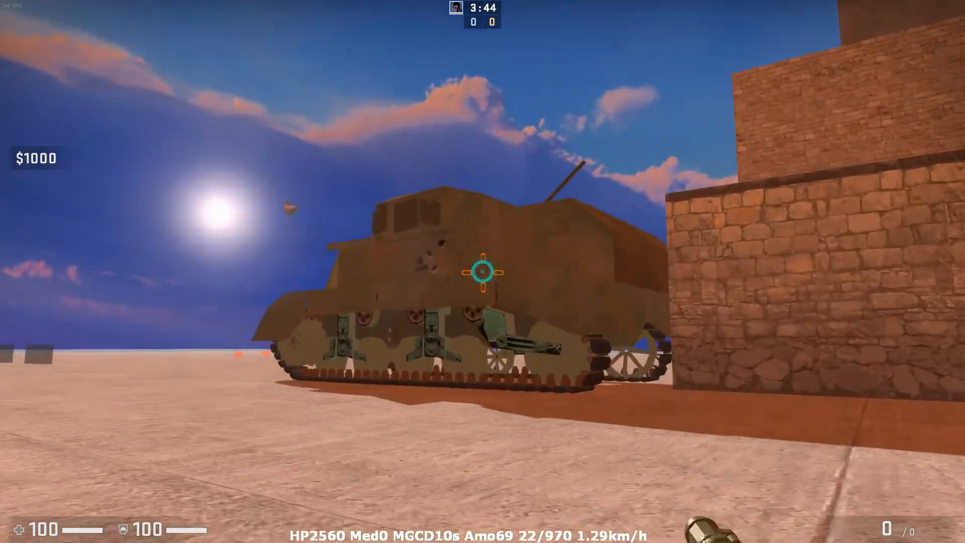
{"action": "left_click", "coordinate": [483, 273]}
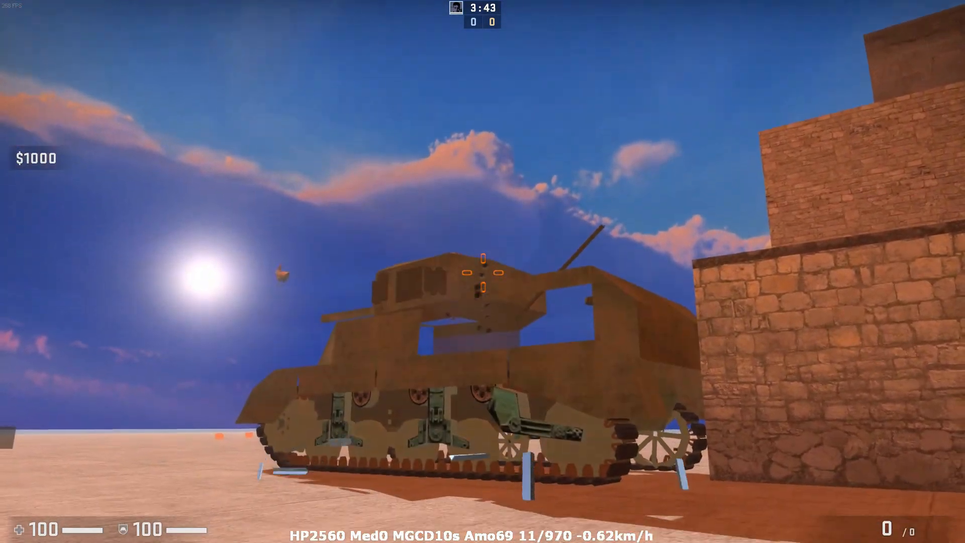
{"action": "left_click", "coordinate": [483, 272]}
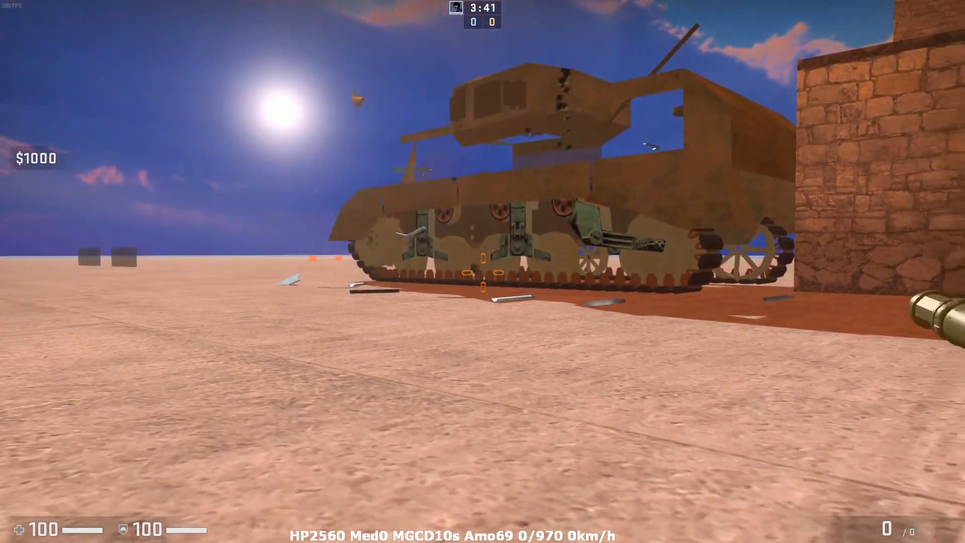
Back off from the damaged tank, reload and empty another machine gun magazine at it in the aimed view
{"action": "right_click", "coordinate": [482, 273]}
{"action": "key", "text": "w"}
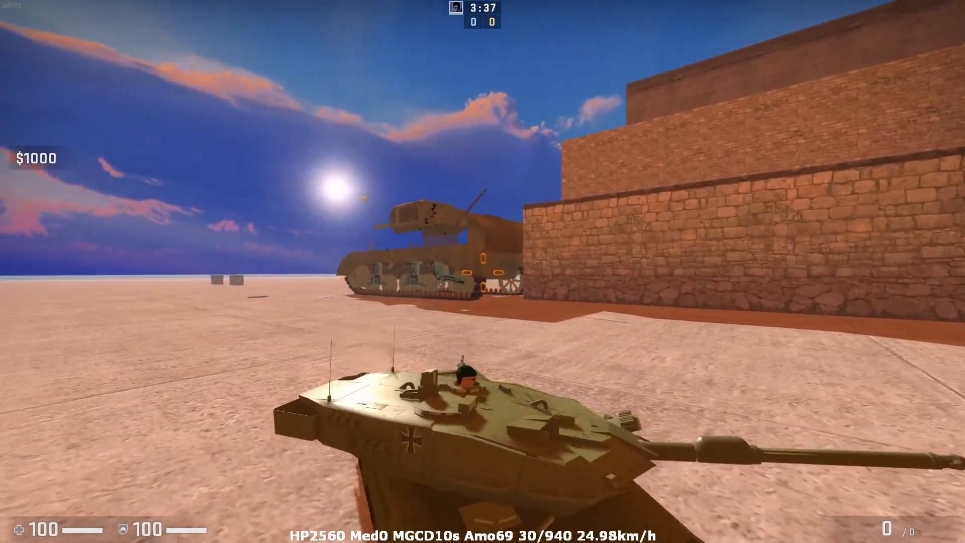
{"action": "right_click", "coordinate": [483, 273]}
{"action": "left_click_drag", "start_coordinate": [482, 272], "coordinate": [482, 273]}
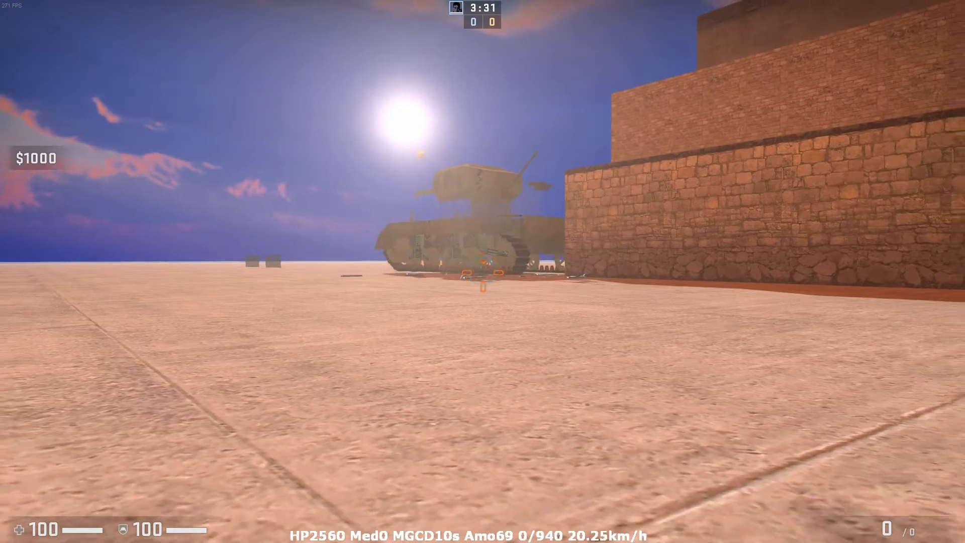
{"action": "right_click", "coordinate": [482, 273]}
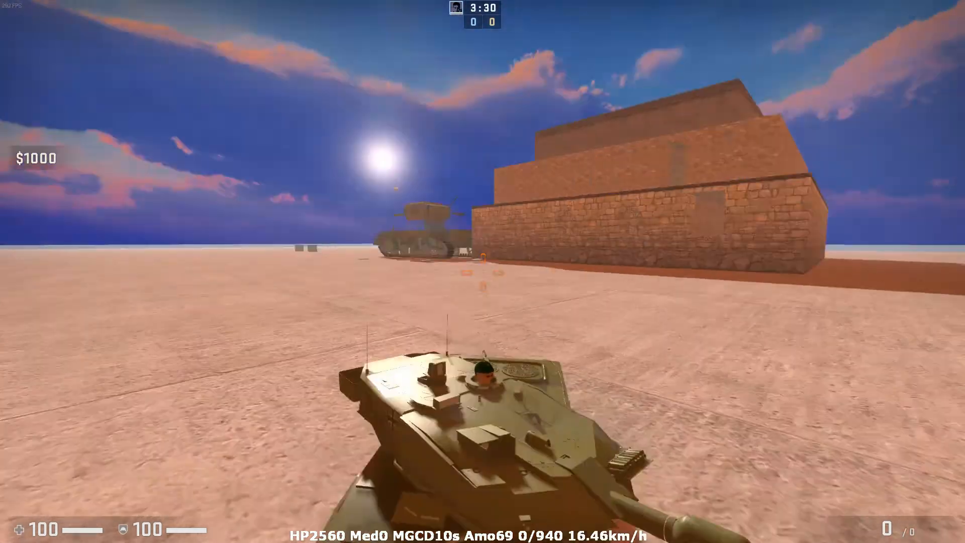
Empty a third machine gun magazine and fire one cannon round at the damaged tank from across the open ground
{"action": "key", "text": "w"}
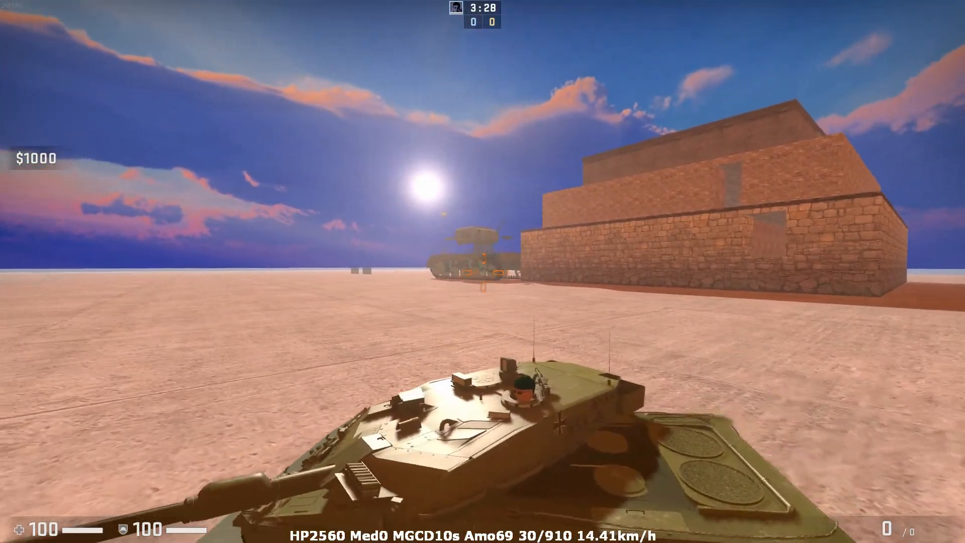
{"action": "right_click", "coordinate": [482, 273]}
{"action": "left_click_drag", "start_coordinate": [482, 272], "coordinate": [483, 272]}
{"action": "right_click", "coordinate": [482, 273]}
{"action": "key", "text": "w"}
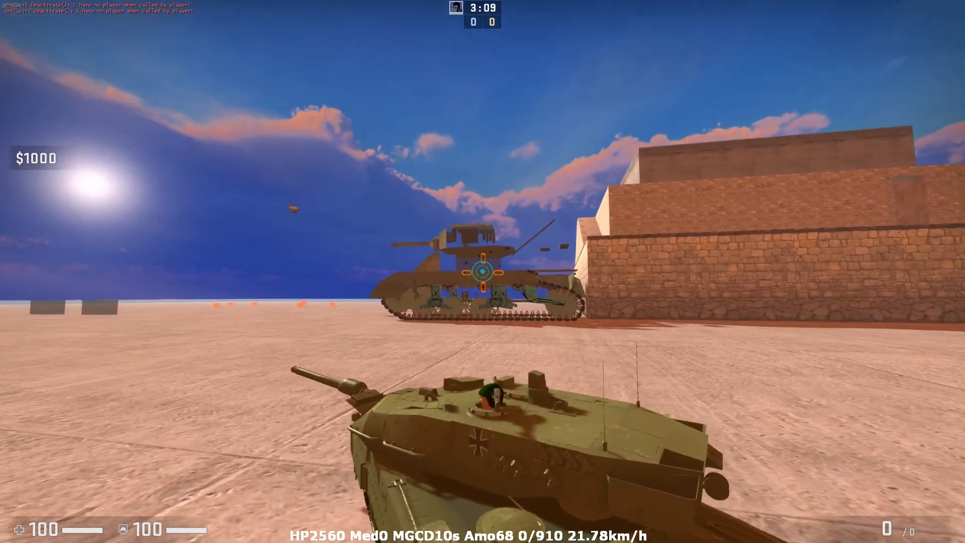
Reload the machine gun and keep shooting the damaged tank until it breaks apart
{"action": "right_click", "coordinate": [482, 272]}
{"action": "right_click", "coordinate": [482, 272]}
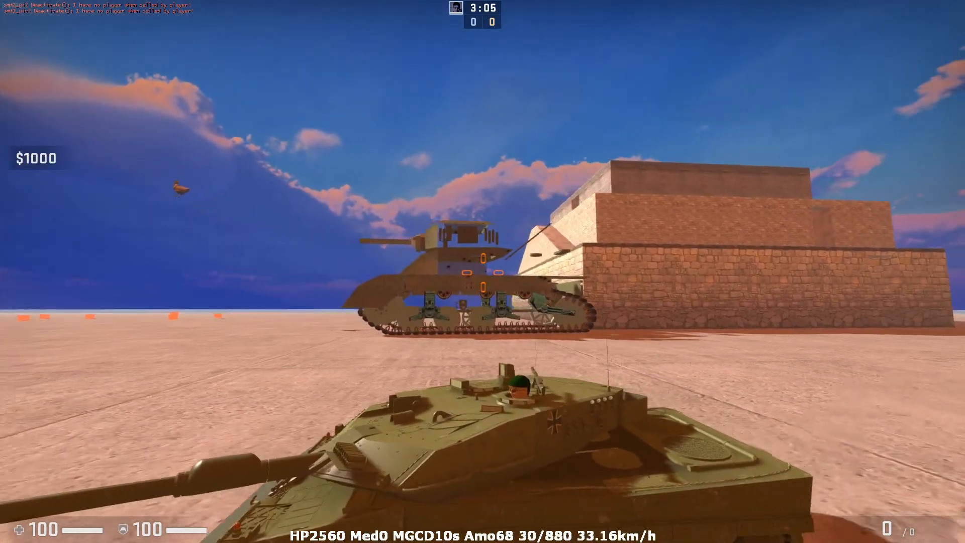
{"action": "right_click", "coordinate": [482, 272]}
{"action": "left_click", "coordinate": [482, 272]}
{"action": "right_click", "coordinate": [482, 272]}
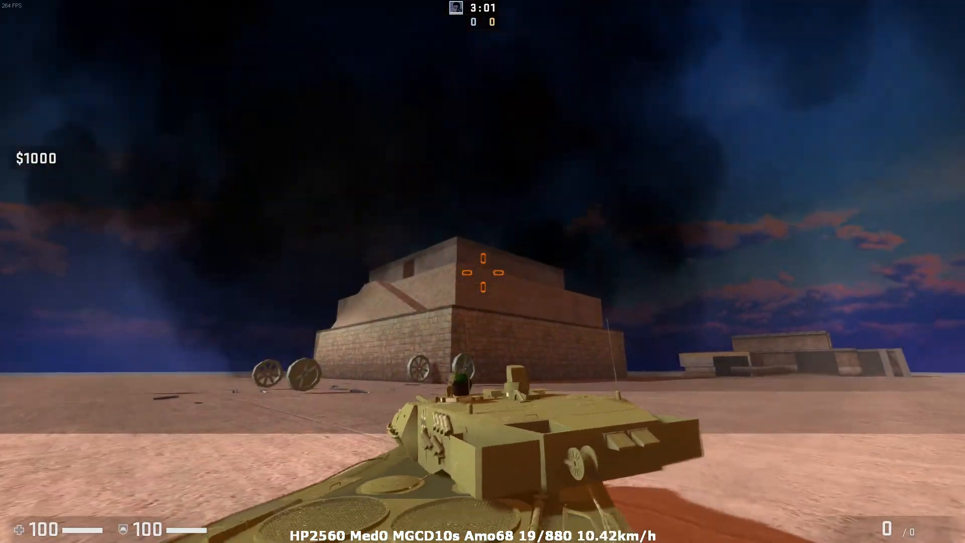
Drive past the loose wheels of the wreck and on alongside the stone building
{"action": "key", "text": "w"}
{"action": "key", "text": "w"}
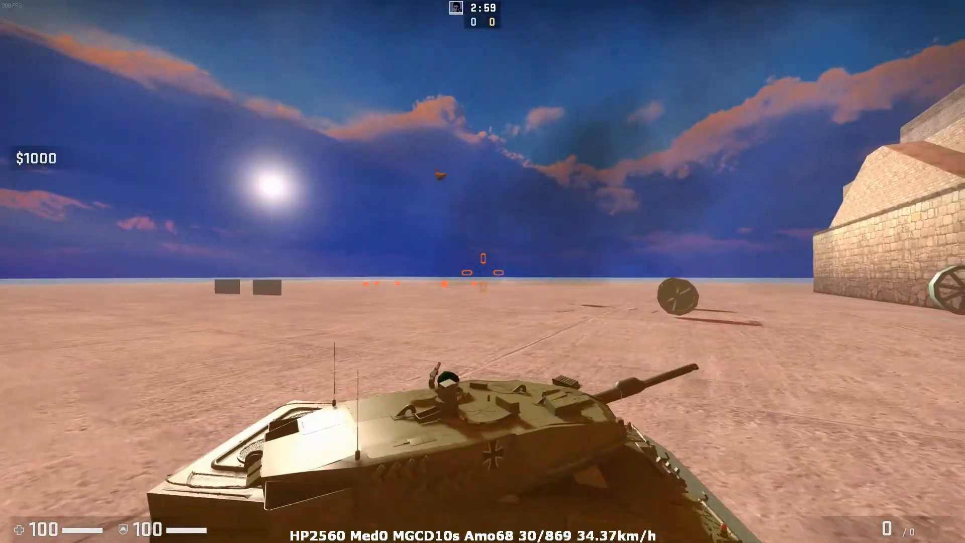
{"action": "key", "text": "w"}
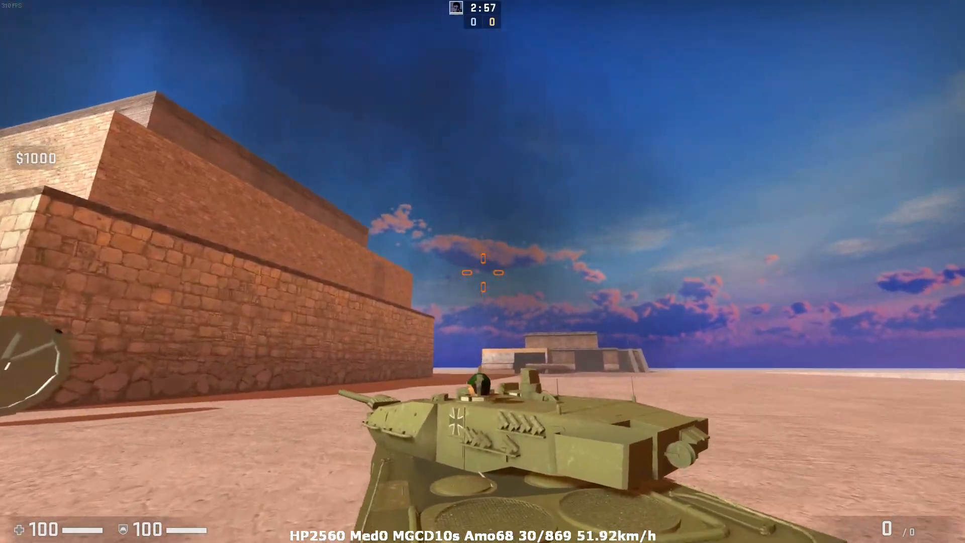
{"action": "key", "text": "w"}
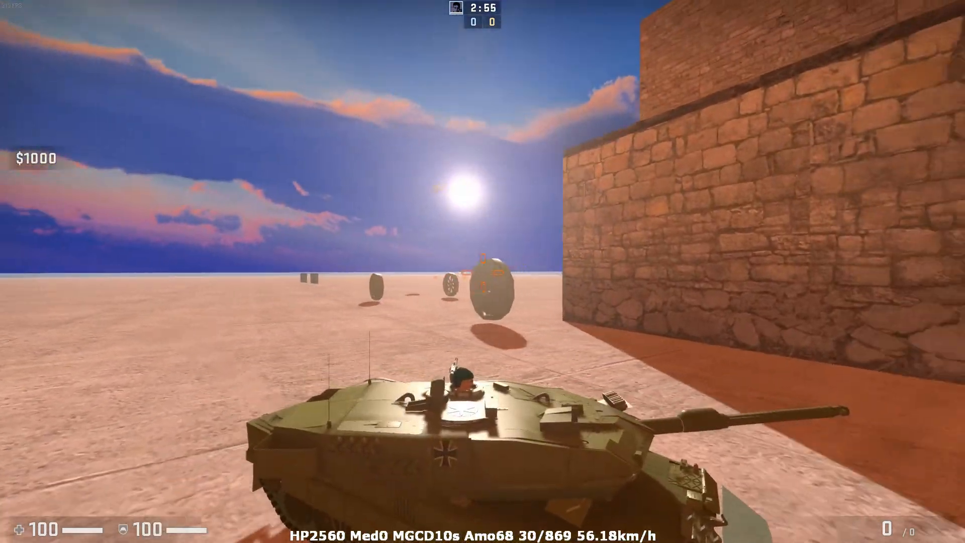
Fire a short machine gun burst and steer the tank along the stone building's shaded side to its far corner
{"action": "left_click", "coordinate": [482, 272]}
{"action": "key", "text": "d"}
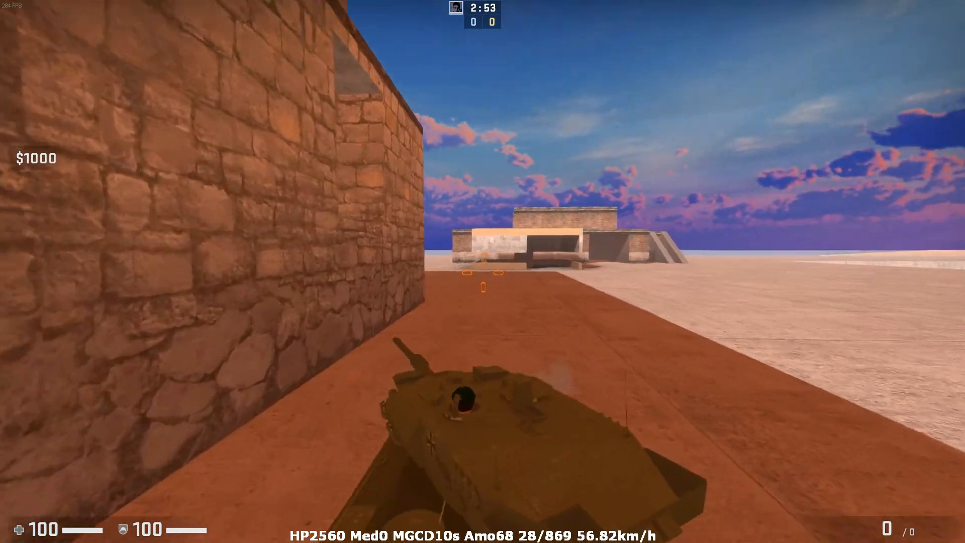
{"action": "key", "text": "d"}
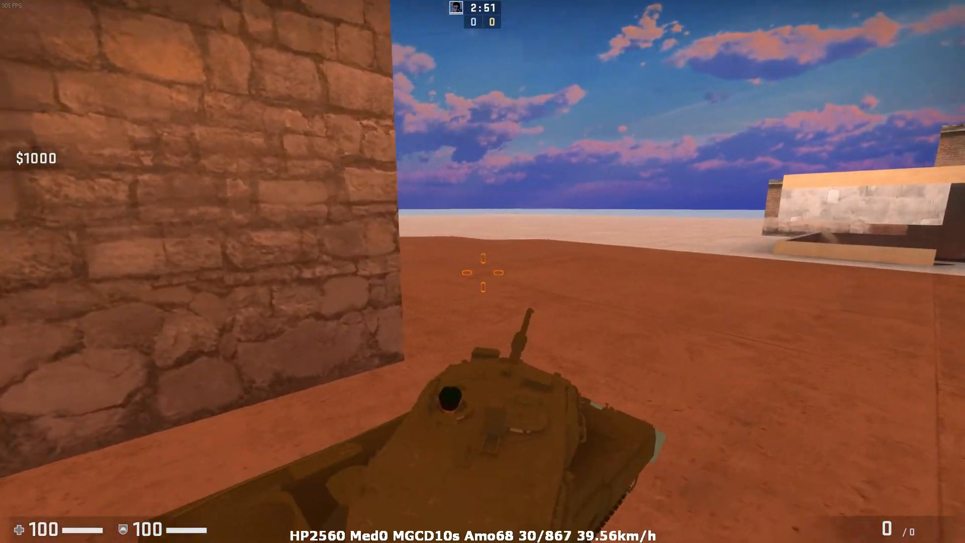
{"action": "key", "text": "a"}
{"action": "key", "text": "w"}
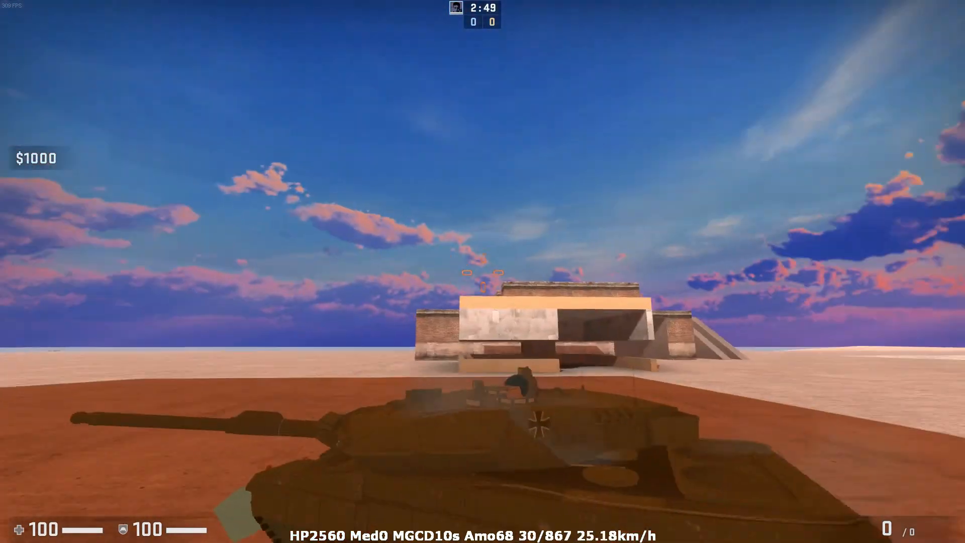
Drive along the stone building's back wall and round its sunlit corner, firing the machine gun on the move
{"action": "key", "text": "w"}
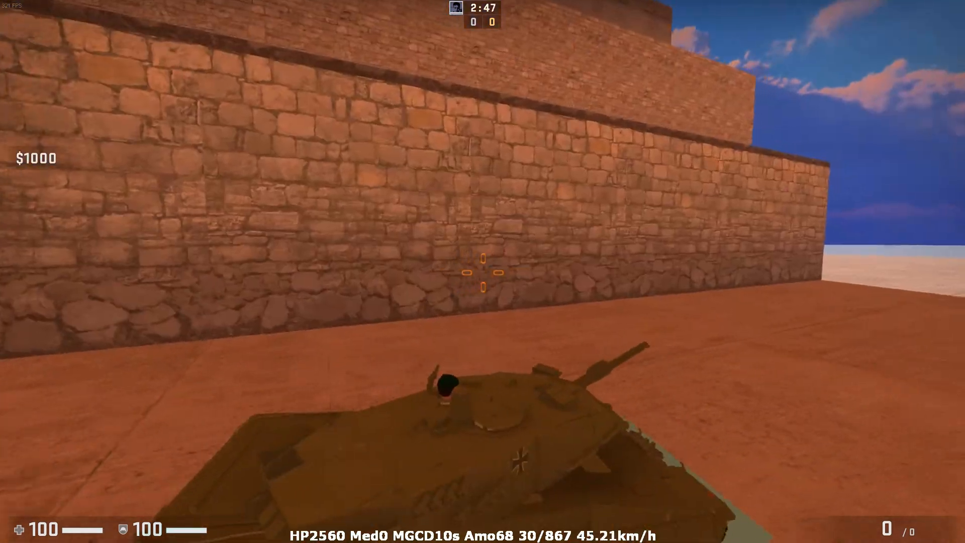
{"action": "key", "text": "w"}
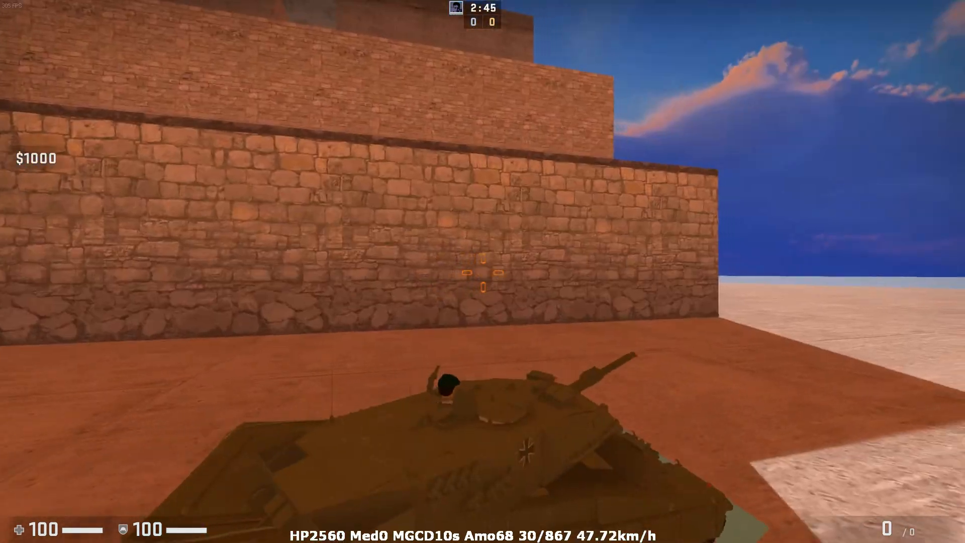
{"action": "key", "text": "w"}
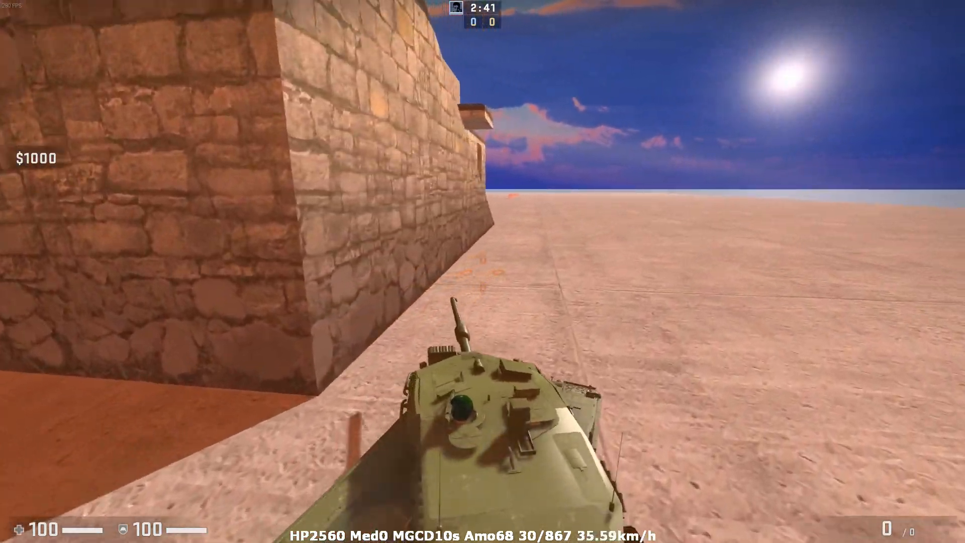
{"action": "key", "text": "w"}
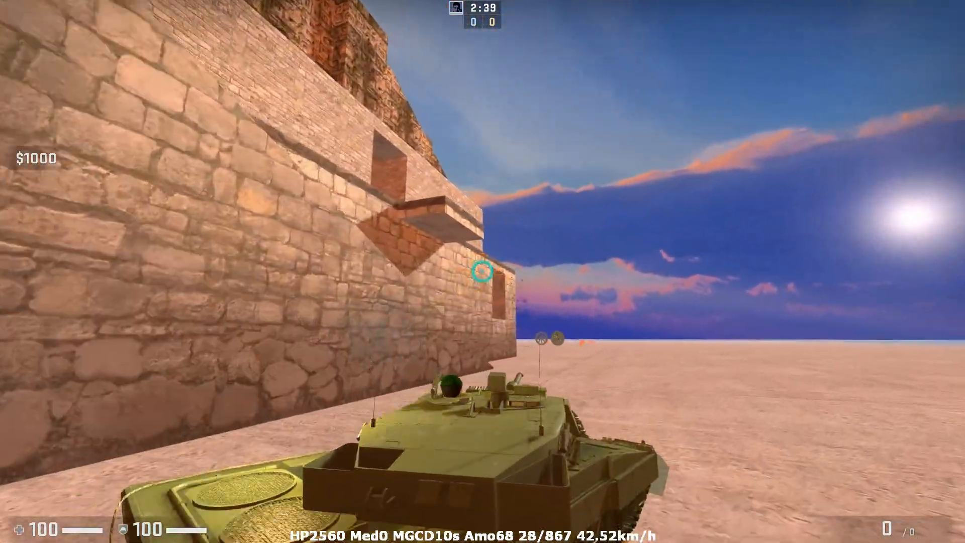
{"action": "key", "text": "w"}
{"action": "left_click", "coordinate": [482, 272]}
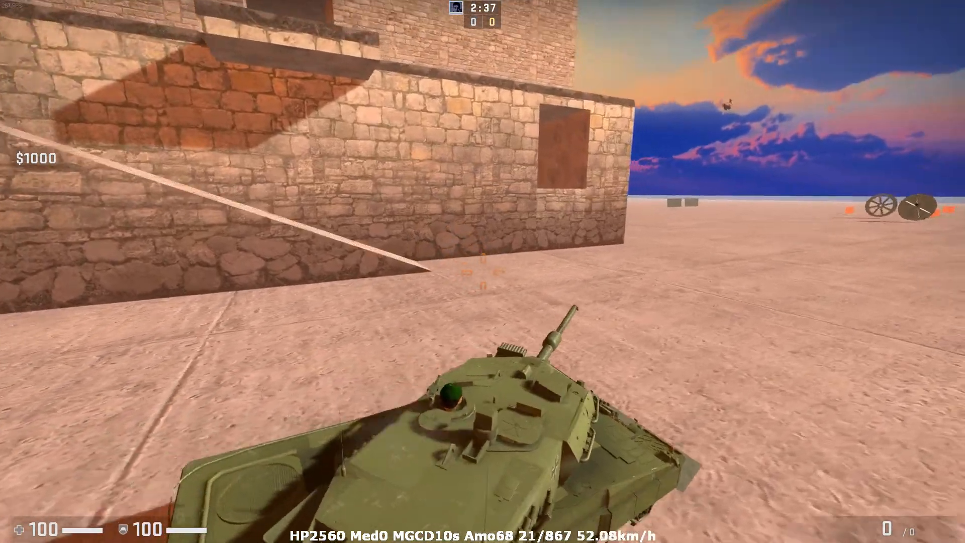
Reload the machine gun, steer the tank onto the ramp against the stone building's wall and fire a short burst while climbing
{"action": "key", "text": "s"}
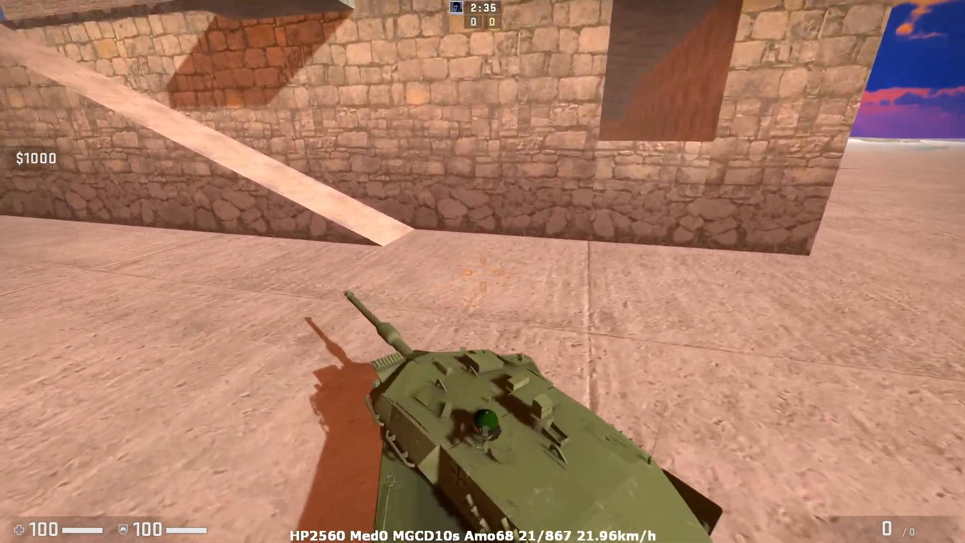
{"action": "key", "text": "r"}
{"action": "key", "text": "w"}
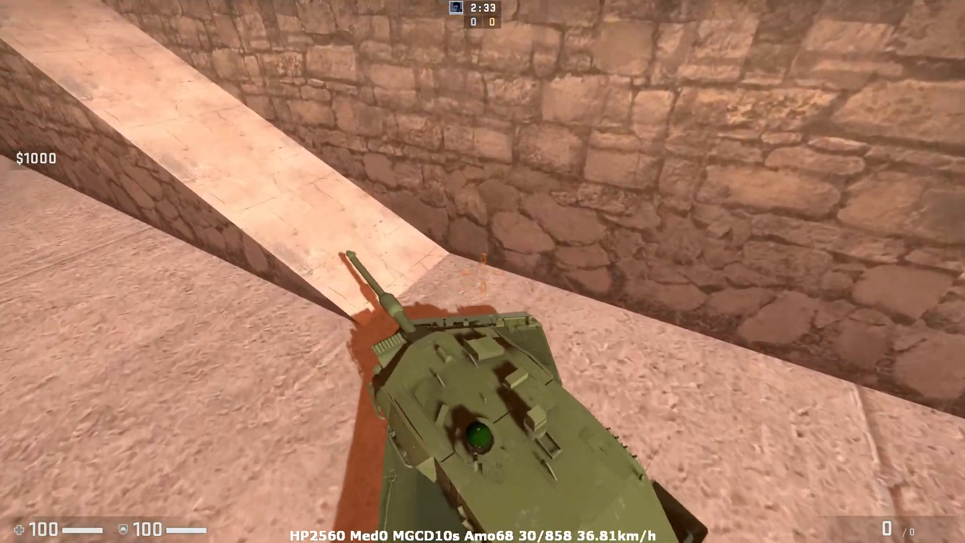
{"action": "key", "text": "w"}
{"action": "key", "text": "a"}
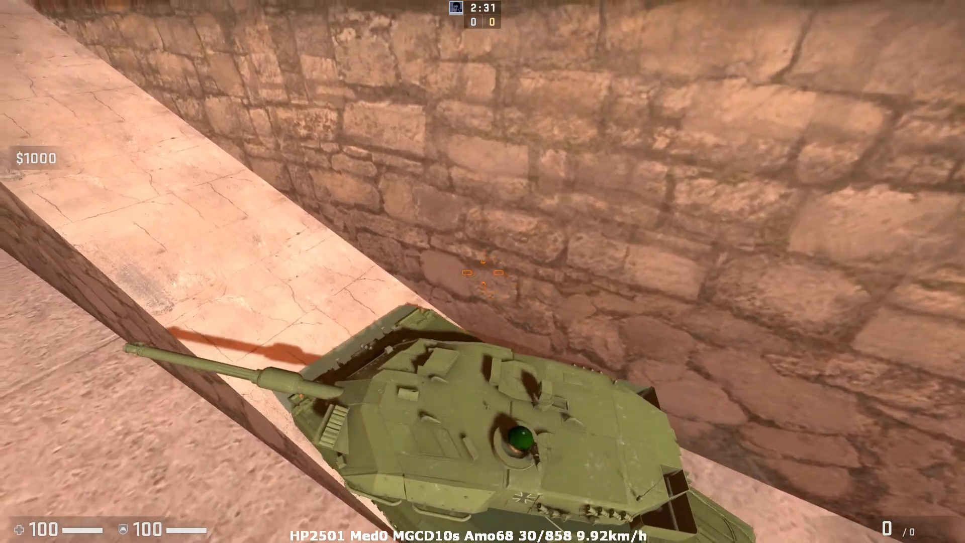
{"action": "key", "text": "w"}
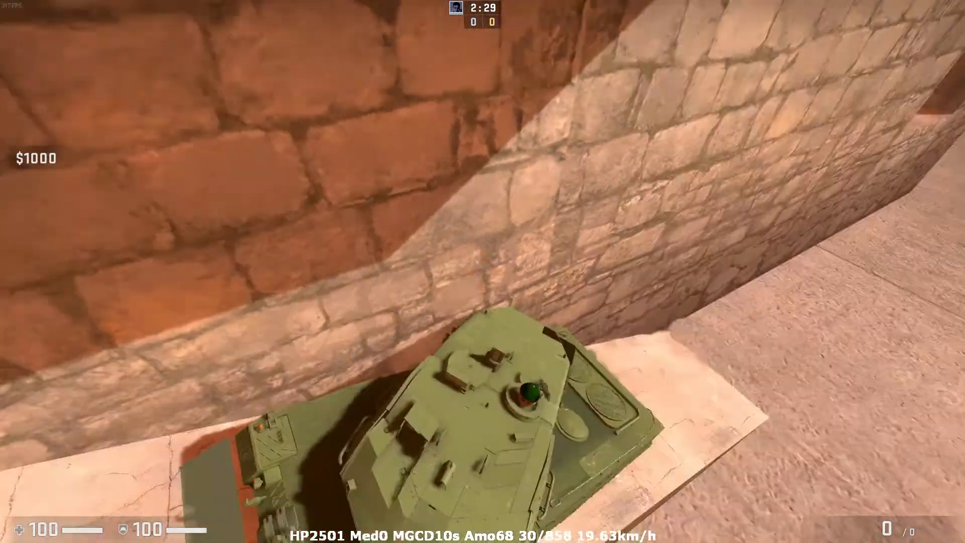
{"action": "key", "text": "w"}
{"action": "left_click", "coordinate": [482, 272]}
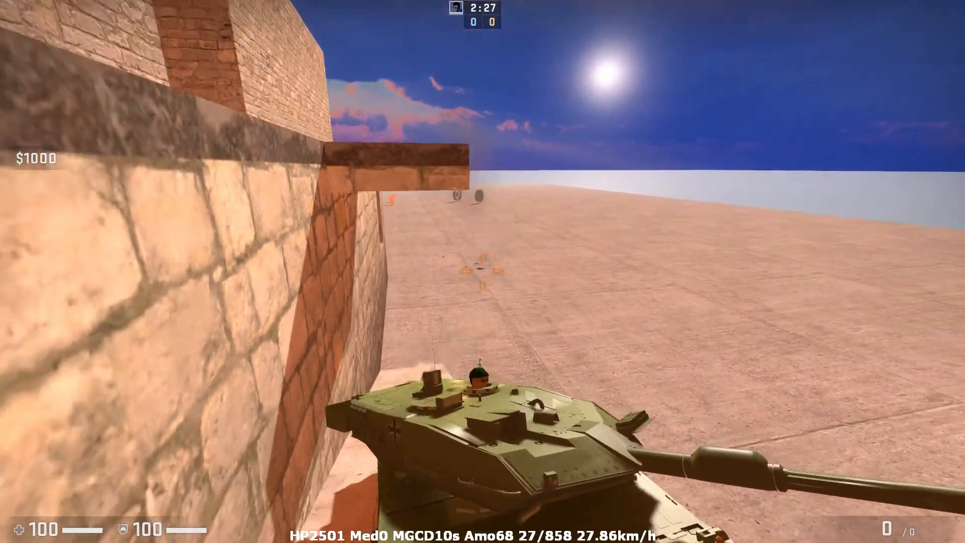
Realign the tank at the foot of the stone building's ramp and drive it up along the wall again
{"action": "key", "text": "s"}
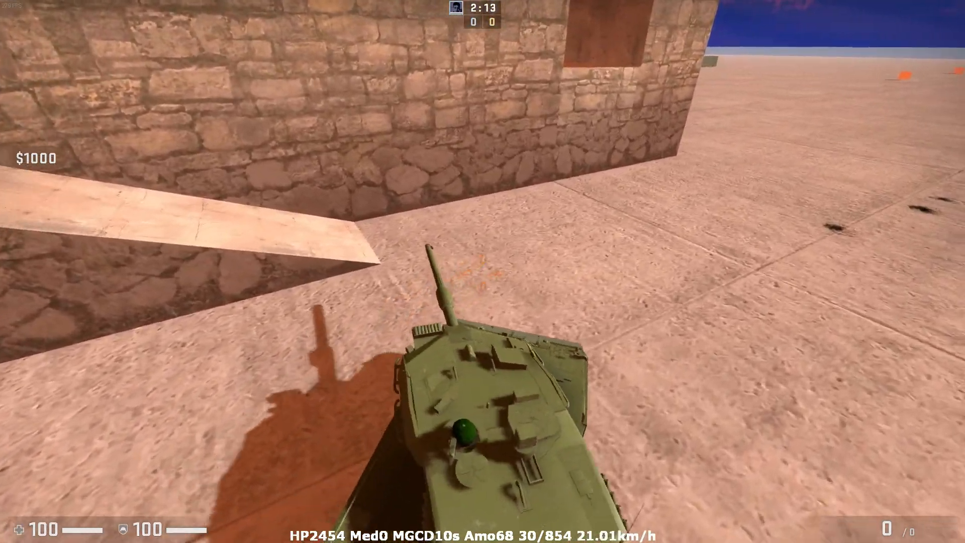
{"action": "key", "text": "a"}
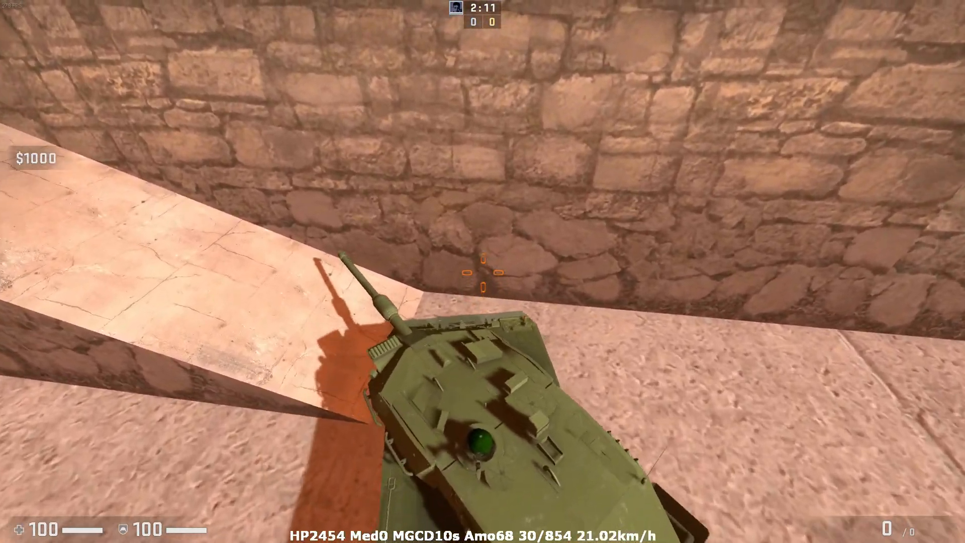
{"action": "key", "text": "a"}
{"action": "key", "text": "s"}
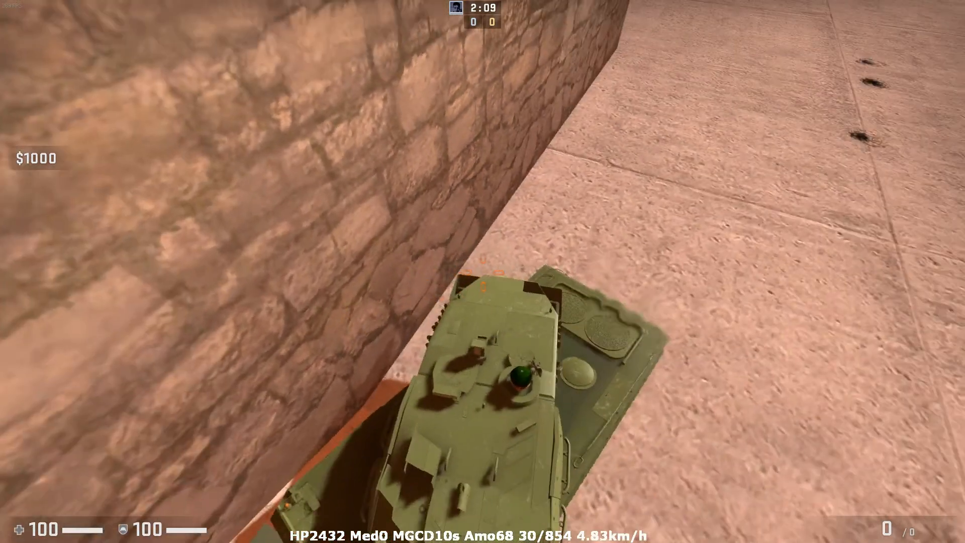
{"action": "key", "text": "w"}
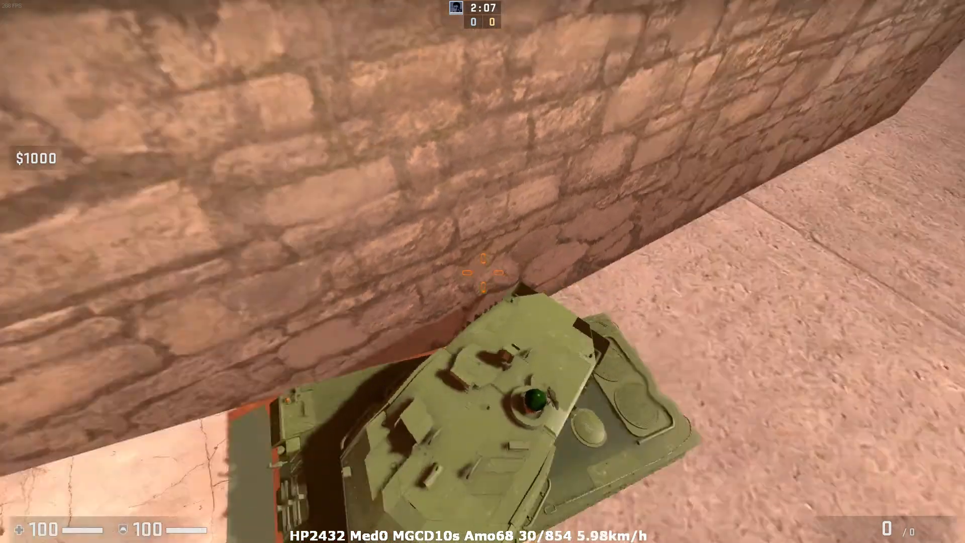
{"action": "key", "text": "w"}
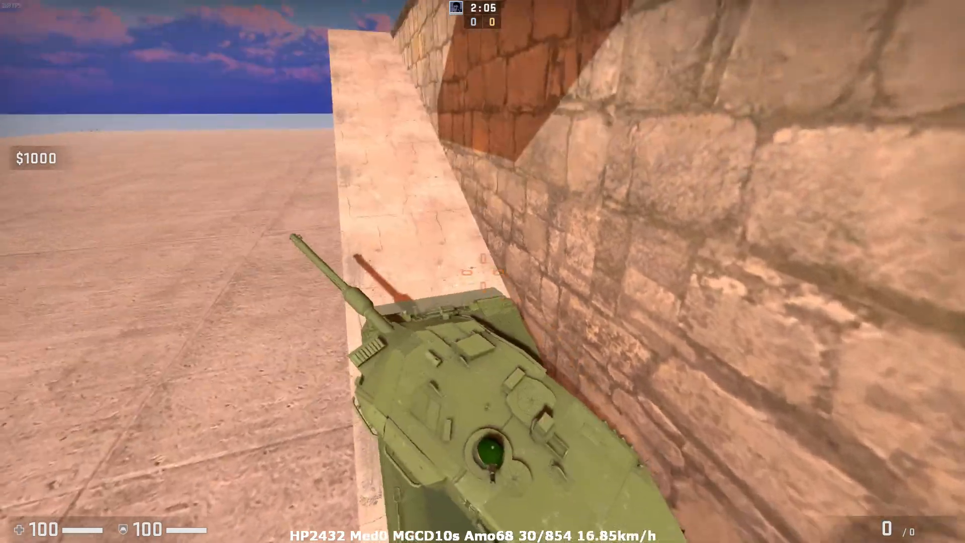
{"action": "key", "text": "w"}
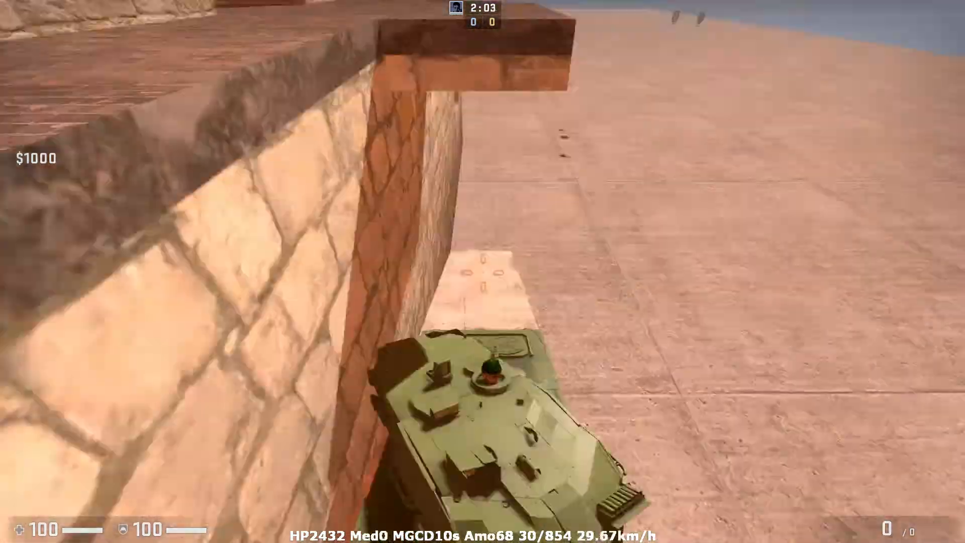
Drive off the ramp onto the brick terrace and back the tank up beside the building's doorway
{"action": "key", "text": "w"}
{"action": "key", "text": "d"}
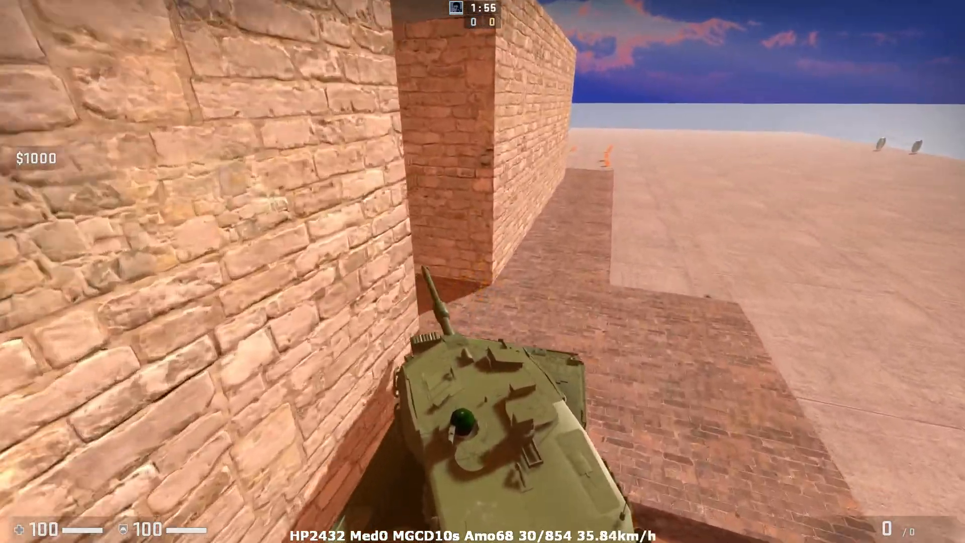
{"action": "key", "text": "s"}
{"action": "key", "text": "s"}
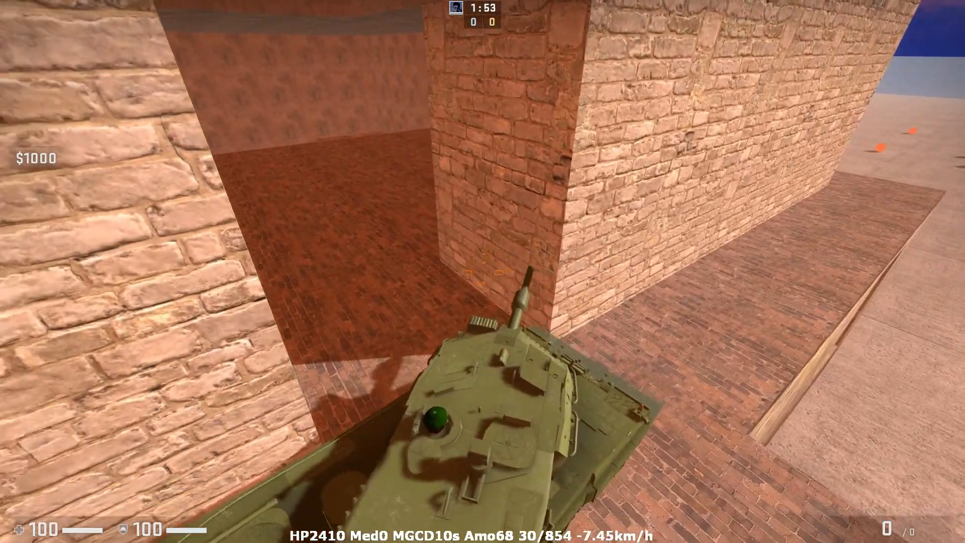
Turn the tank into the terrace doorway and drive through it into the dark brick-floored hall
{"action": "key", "text": "w"}
{"action": "key", "text": "w"}
{"action": "key", "text": "a"}
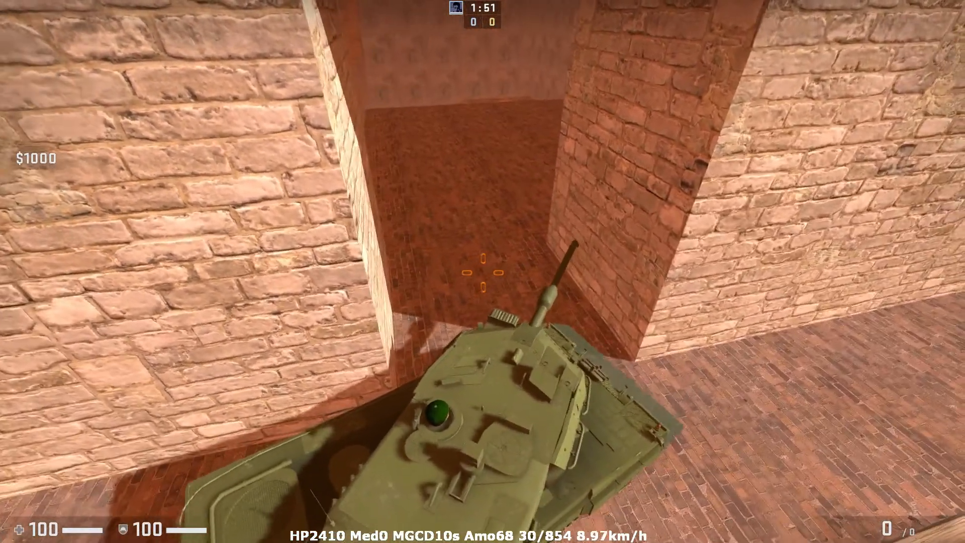
{"action": "key", "text": "w"}
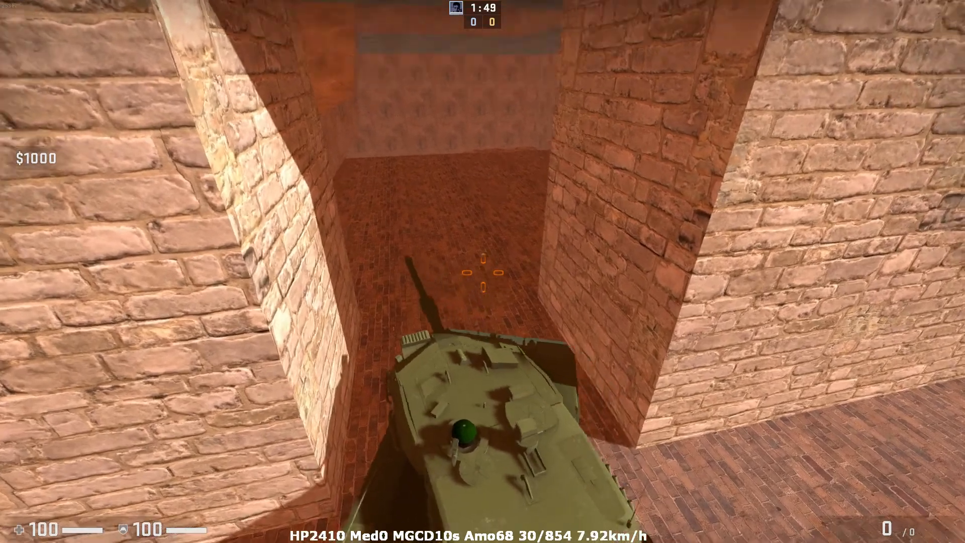
{"action": "key", "text": "w"}
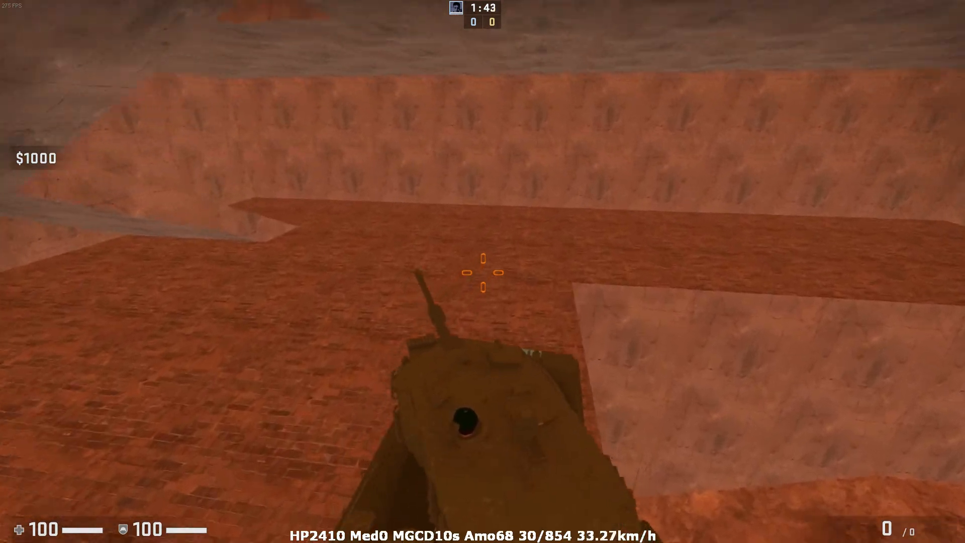
Drive the tank up the hall's inner ramps to the upper floor
{"action": "key", "text": "w"}
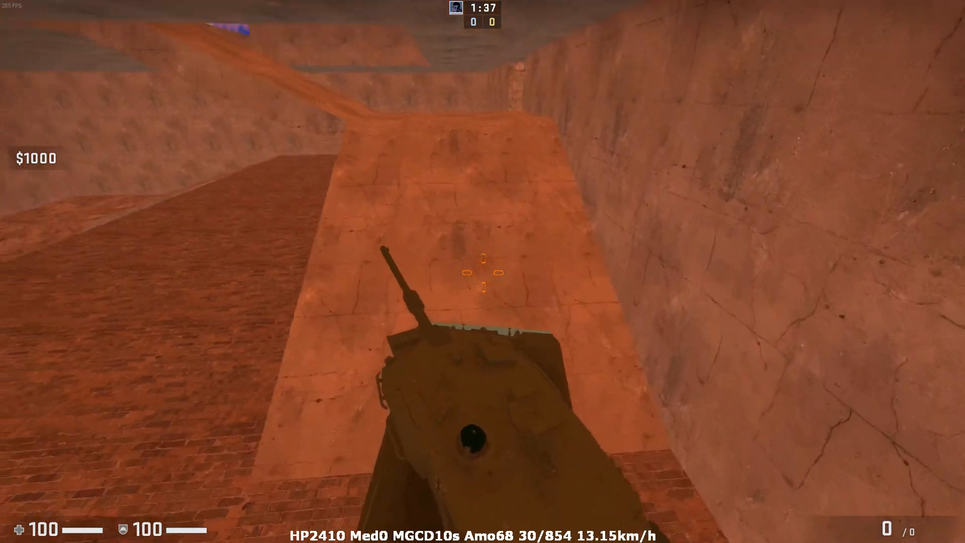
{"action": "key", "text": "w"}
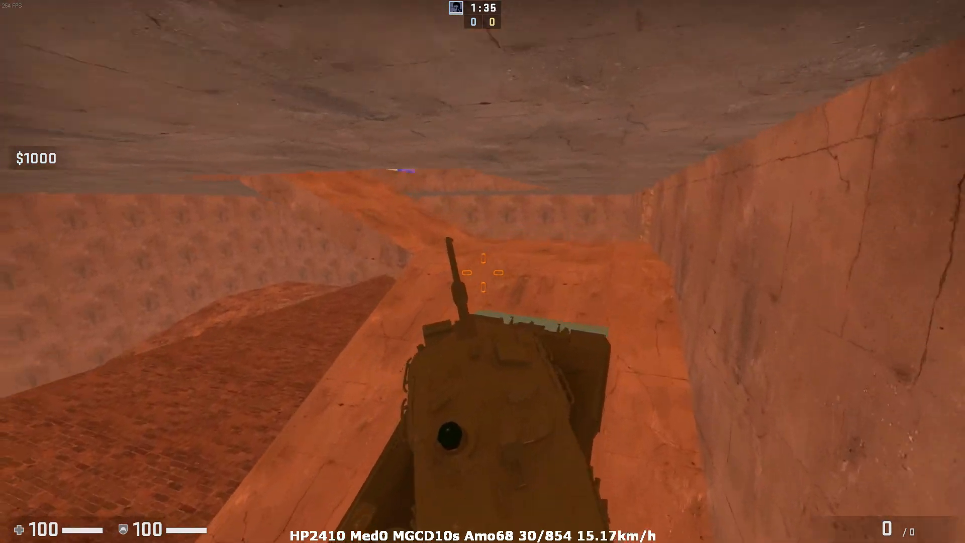
{"action": "key", "text": "w"}
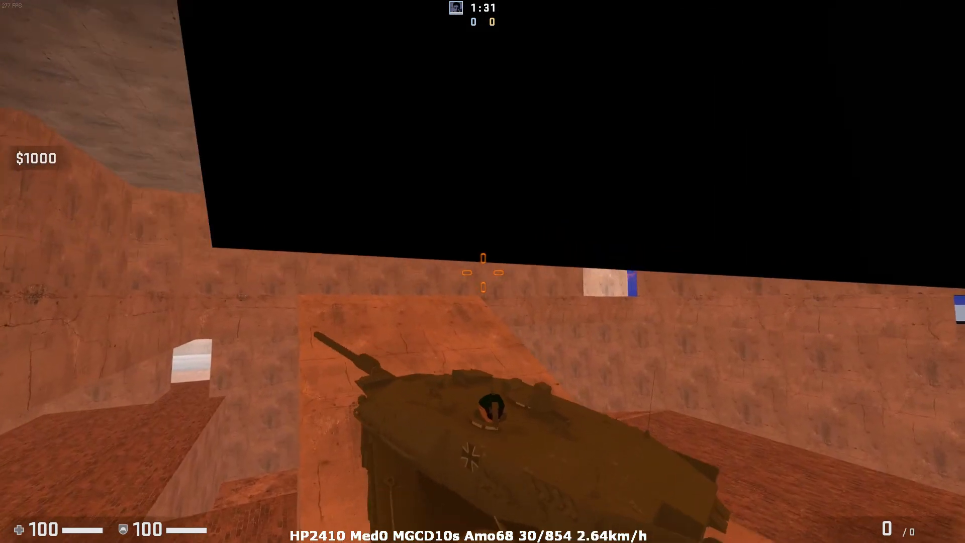
{"action": "key", "text": "w"}
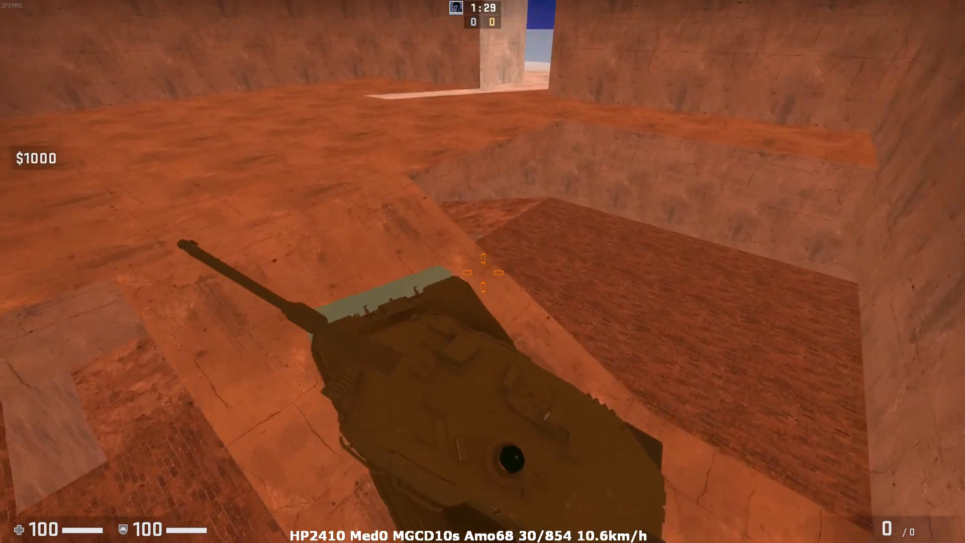
{"action": "key", "text": "w"}
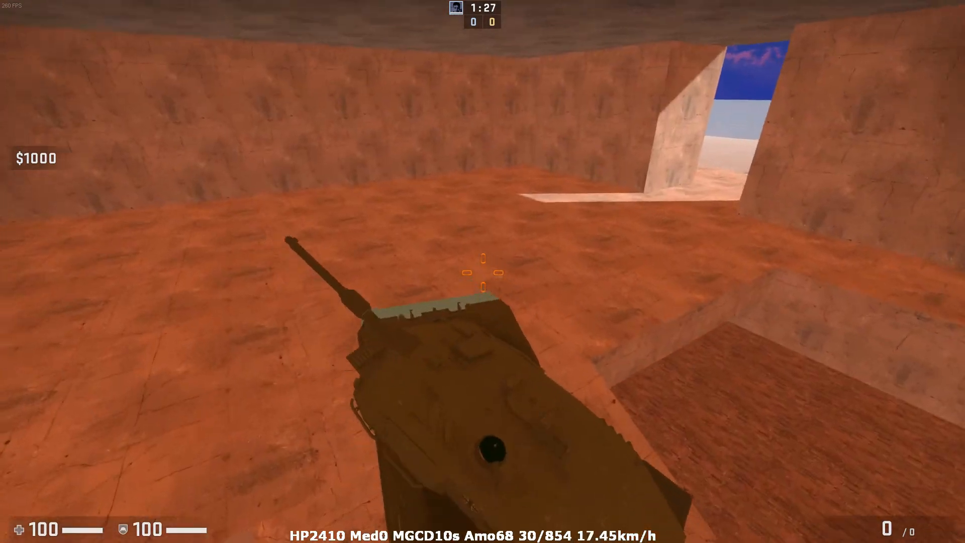
Cross the upper floor to the sunlit opening in the wall, firing machine gun bursts on the way
{"action": "key", "text": "w"}
{"action": "left_click", "coordinate": [482, 272]}
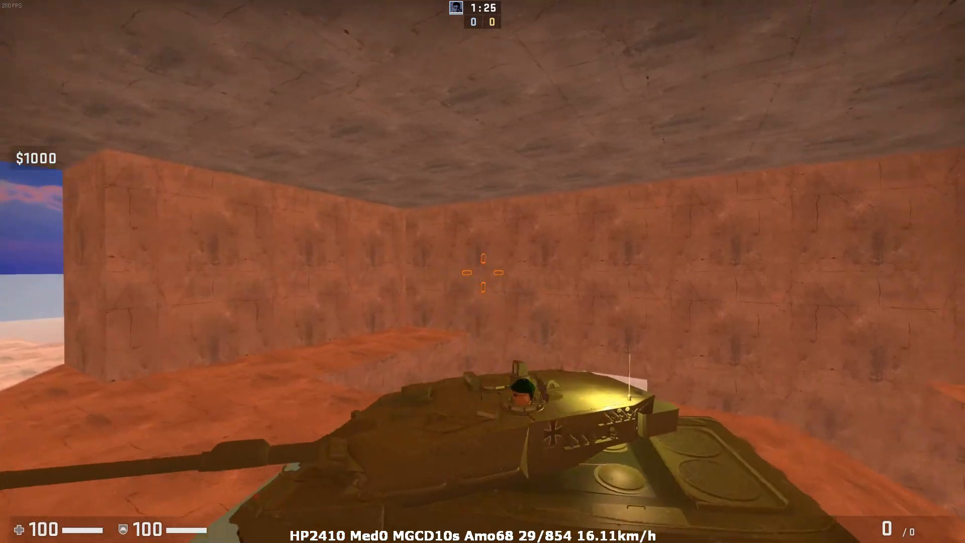
{"action": "key", "text": "w"}
{"action": "left_click", "coordinate": [482, 271]}
{"action": "left_click", "coordinate": [482, 271]}
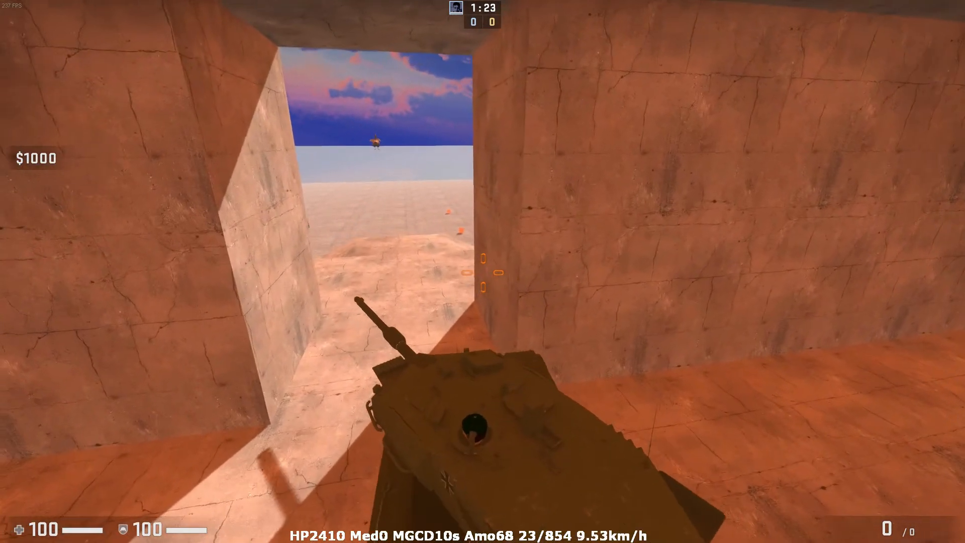
Back away from the edge of the opening, reload the machine gun and drive out onto the outer ledge
{"action": "key", "text": "s"}
{"action": "key", "text": "r"}
{"action": "key", "text": "w"}
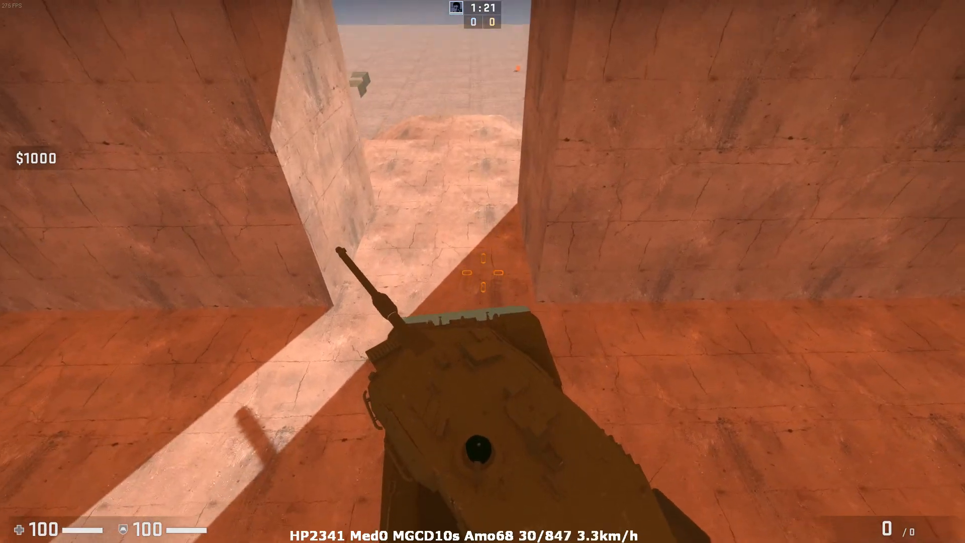
{"action": "key", "text": "w"}
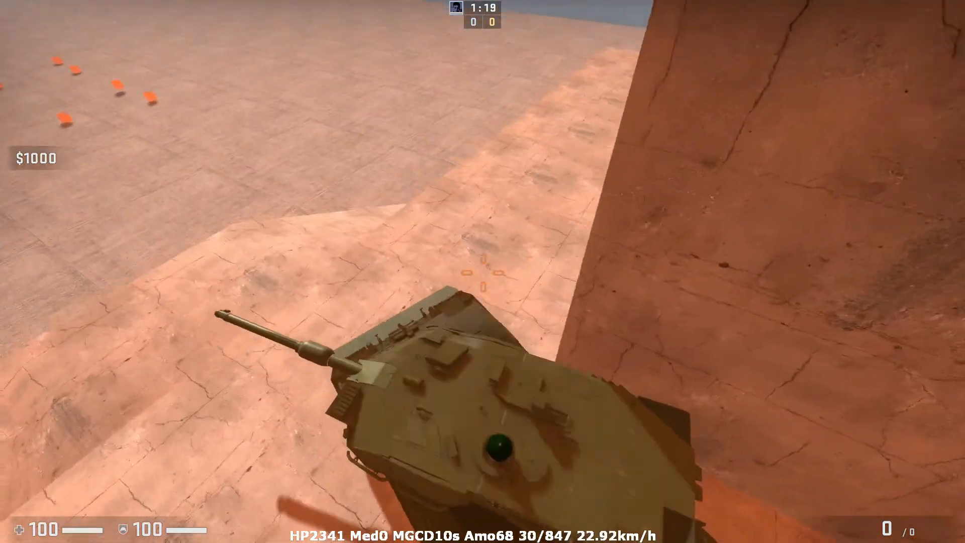
Drive along the ledge beside the block wall and up the grey ramp to the building's roof
{"action": "key", "text": "w"}
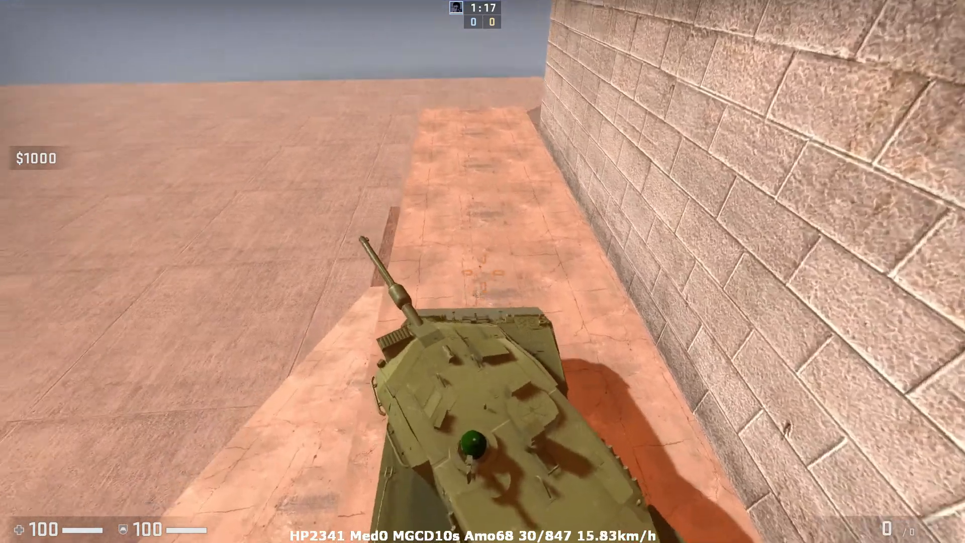
{"action": "key", "text": "w"}
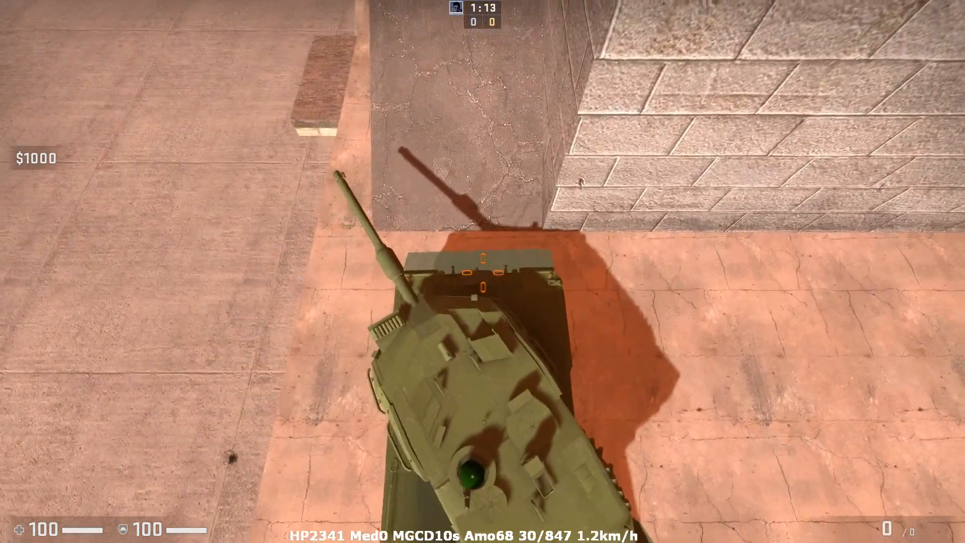
{"action": "key", "text": "d"}
{"action": "key", "text": "w"}
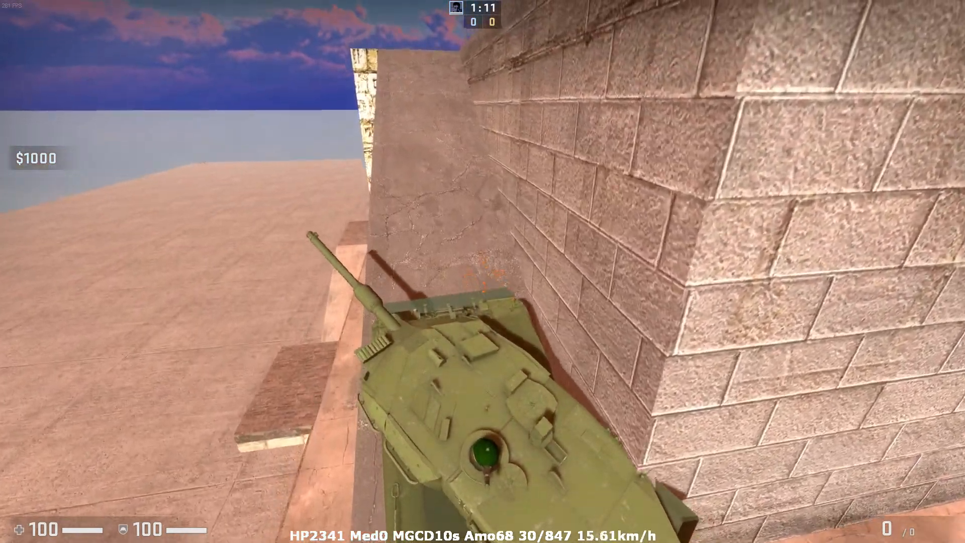
{"action": "key", "text": "w"}
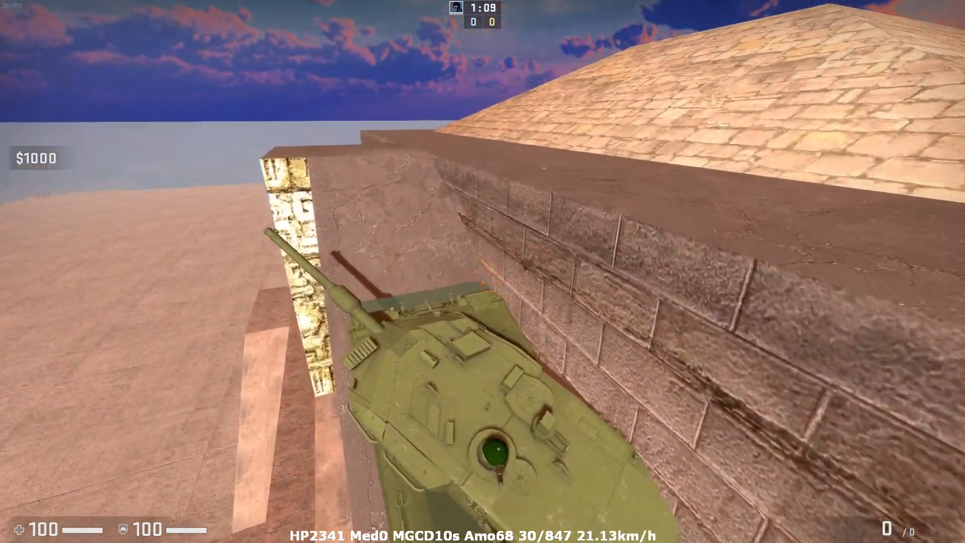
{"action": "key", "text": "w"}
{"action": "key", "text": "w"}
Turn the tank towards the stone-paved pyramid roof and climb to the portrait panel on its top
{"action": "key", "text": "d"}
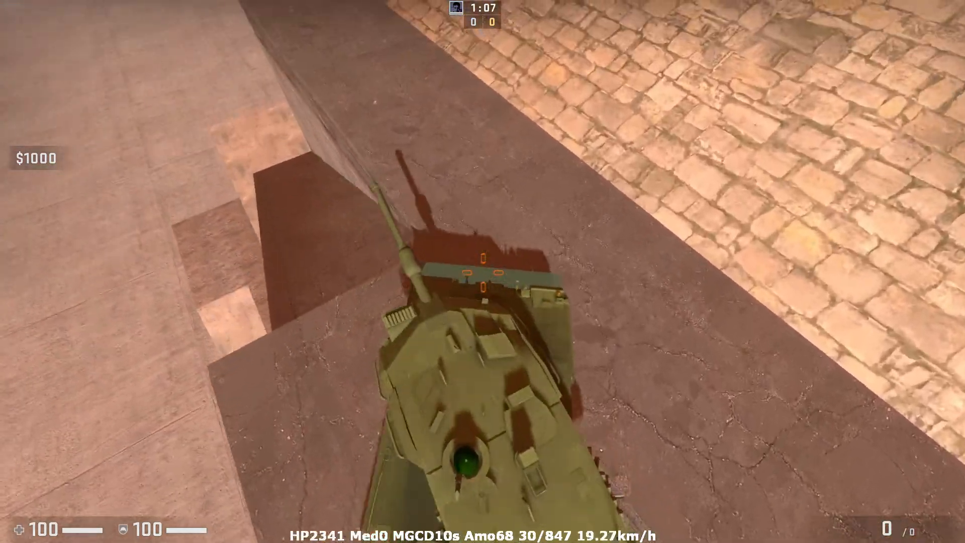
{"action": "key", "text": "w"}
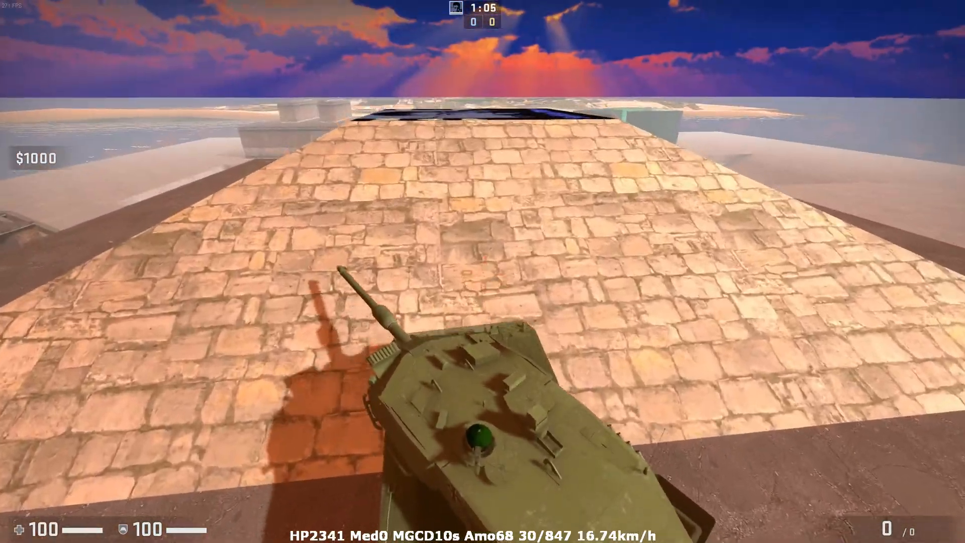
{"action": "key", "text": "w"}
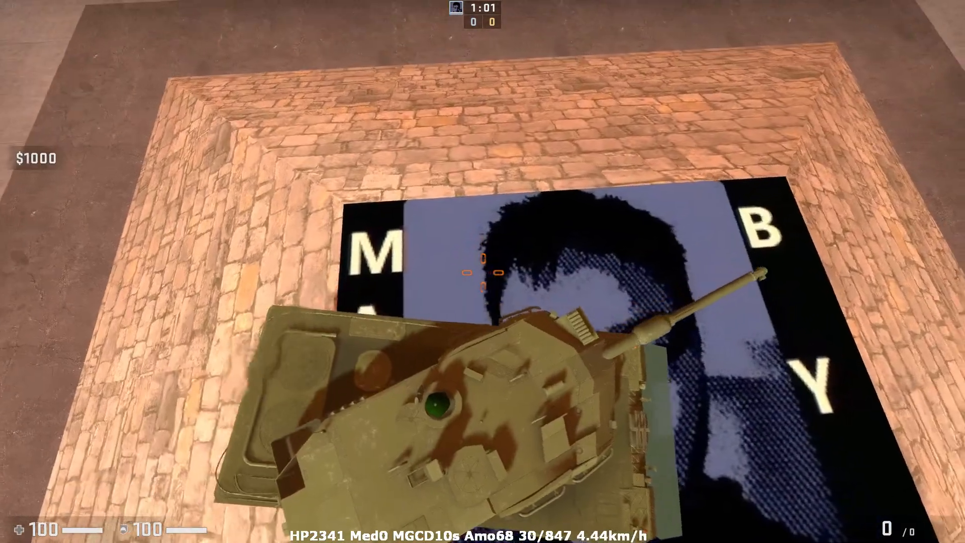
Drive across the portrait panel down to the roof's edge and fire the main cannon towards the grey block across the water
{"action": "key", "text": "w"}
{"action": "key", "text": "w"}
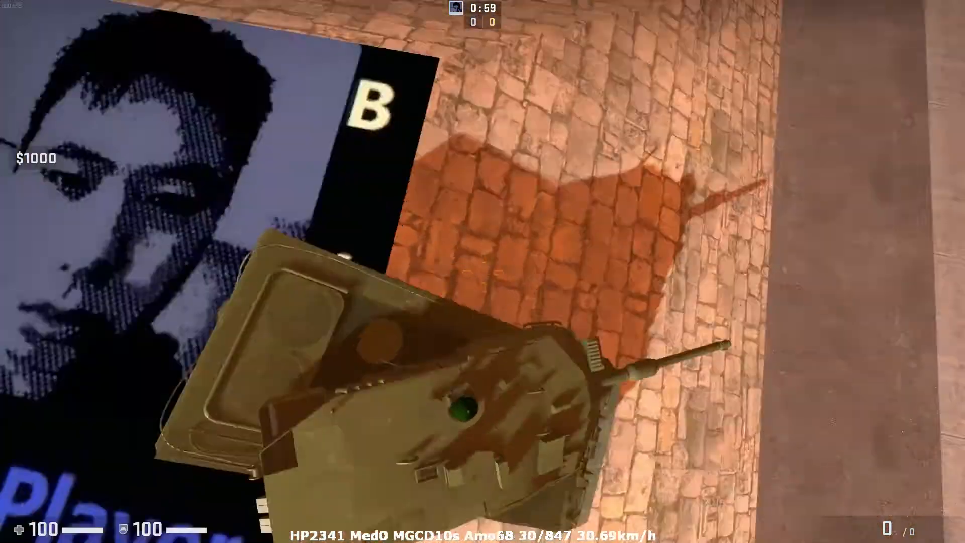
{"action": "key", "text": "w"}
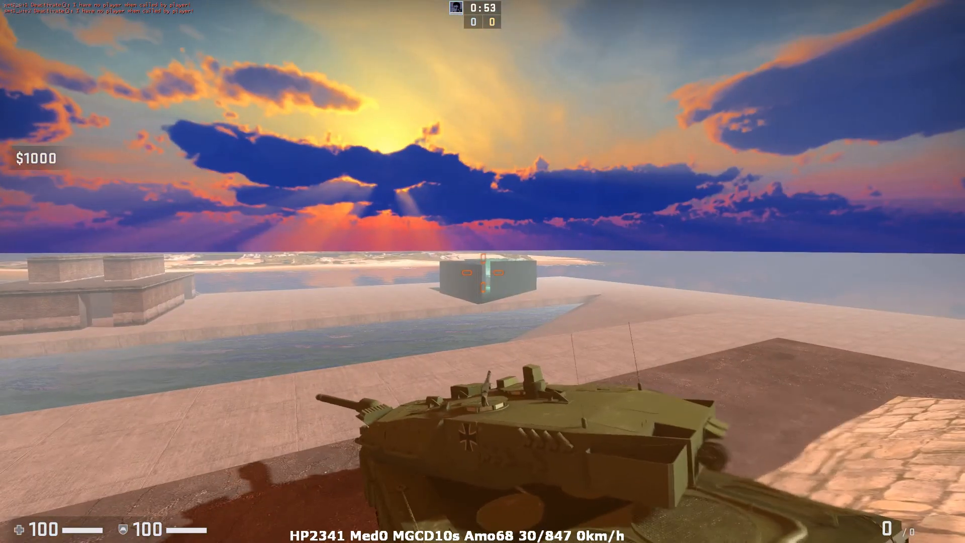
{"action": "right_click", "coordinate": [482, 272]}
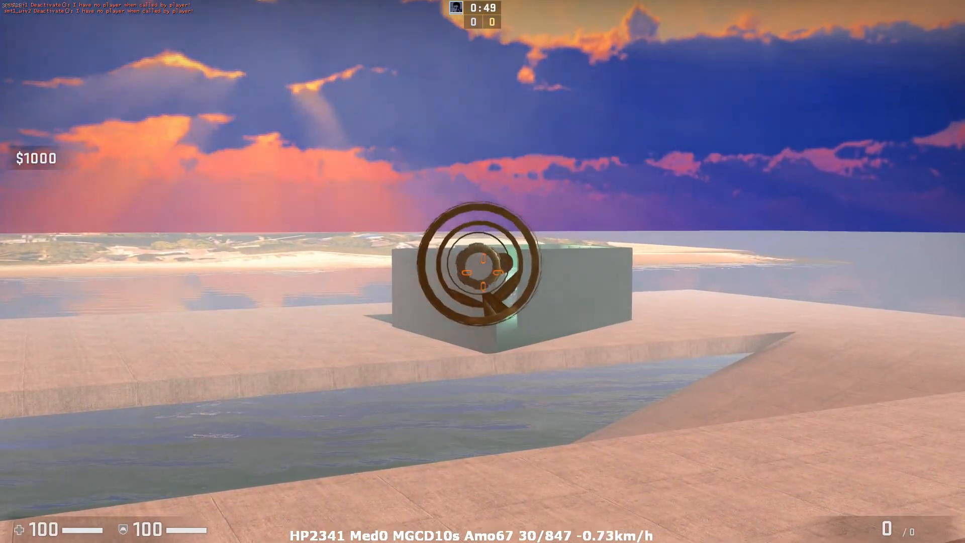